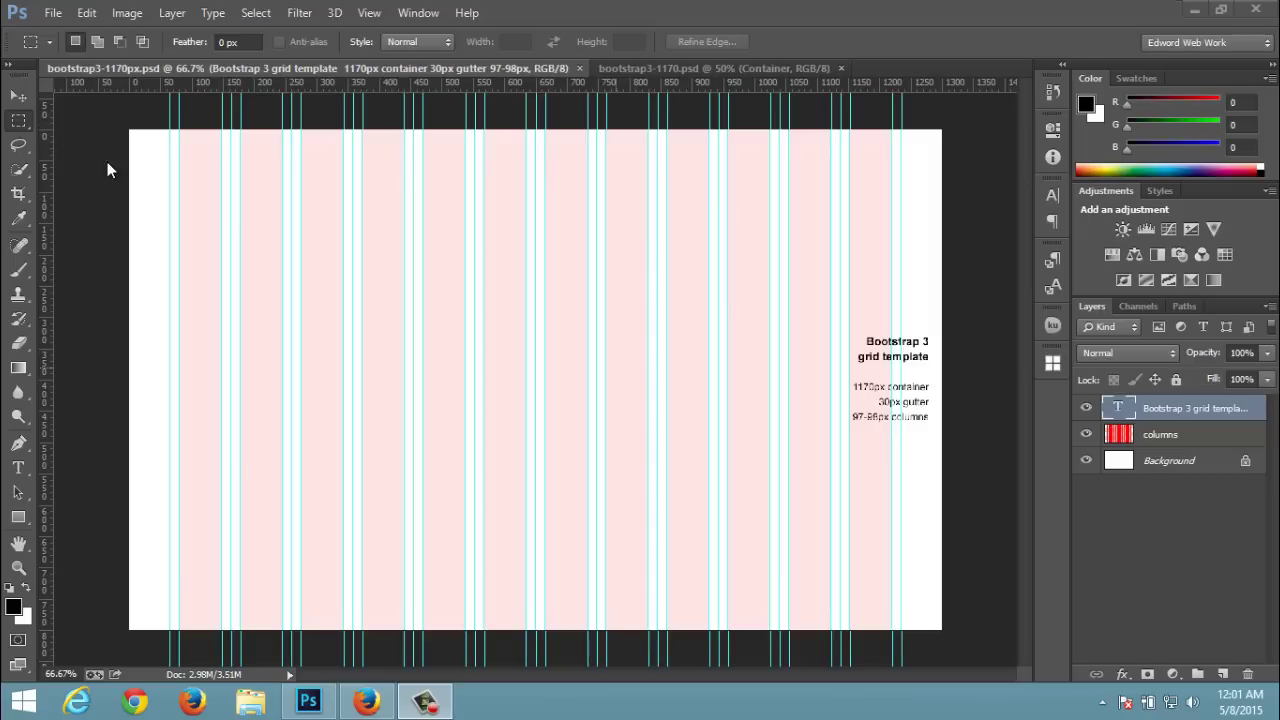
- Drag a thin Rectangular Marquee strip across the template's columns, redrawing it once
{"action": "left_click", "coordinate": [23, 120]}
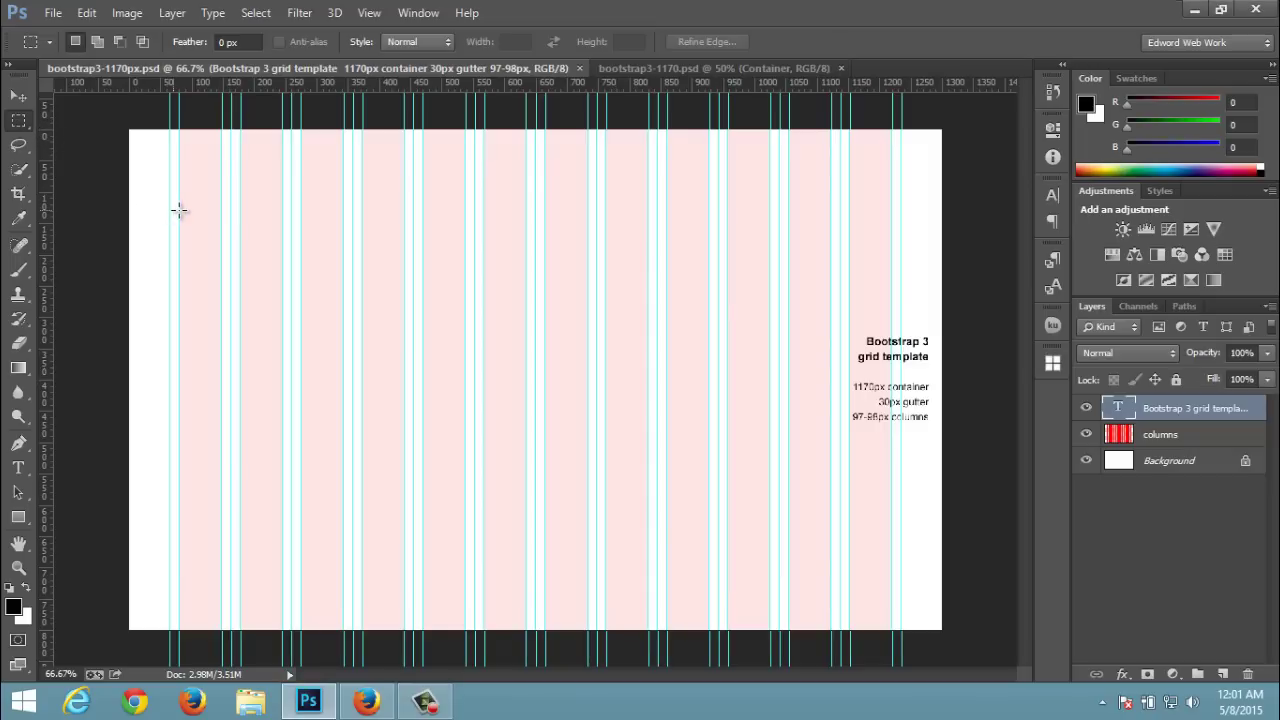
{"action": "mouse_move", "coordinate": [179, 210]}
{"action": "left_mouse_down"}
{"action": "mouse_move", "coordinate": [688, 262]}
{"action": "mouse_move", "coordinate": [890, 265]}
{"action": "left_mouse_up"}
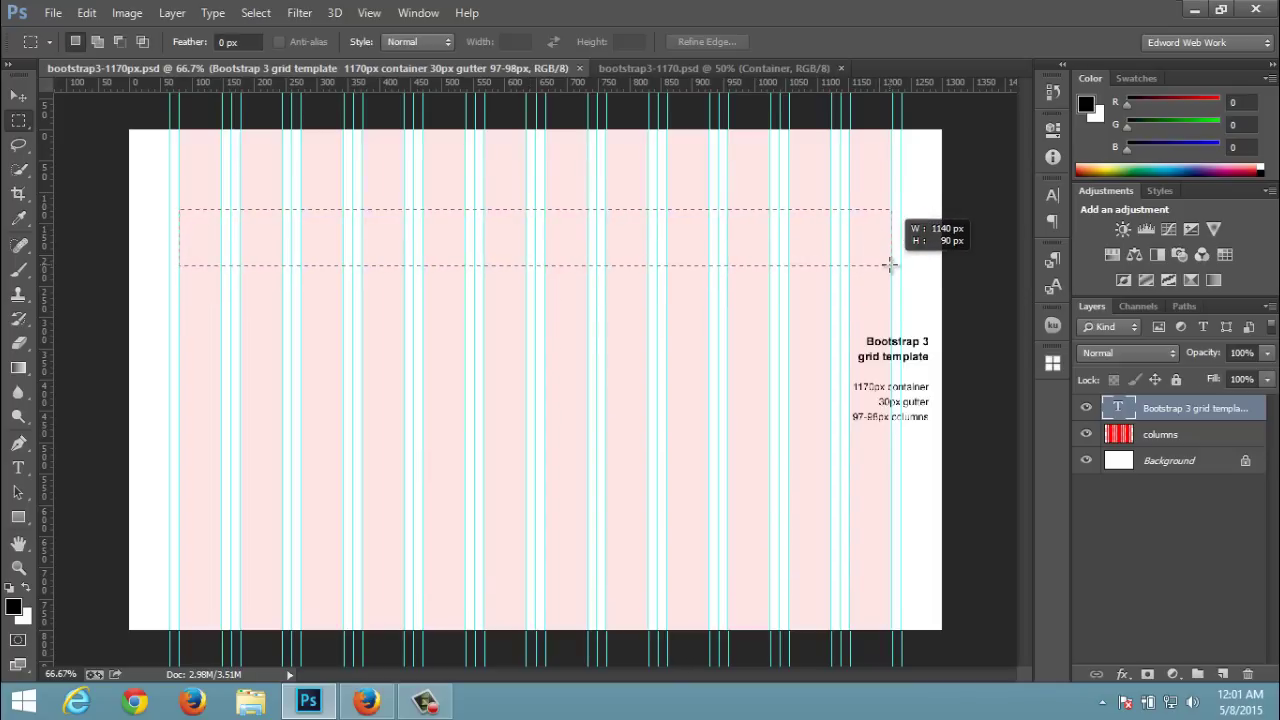
{"action": "left_click_drag", "start_coordinate": [890, 265], "coordinate": [891, 268]}
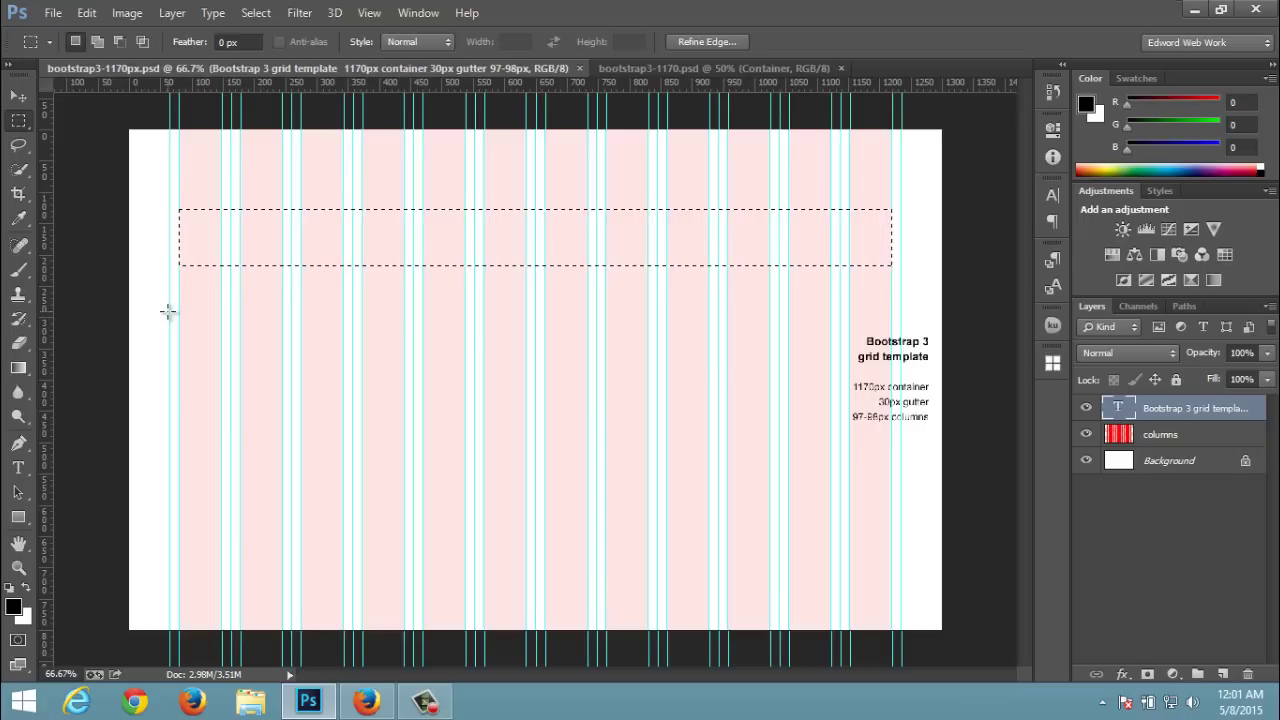
{"action": "left_click_drag", "start_coordinate": [170, 311], "coordinate": [901, 331]}
- Bring up the Bootstrap 3 grid templates page in Firefox and point out its address
{"action": "left_click", "coordinate": [366, 701]}
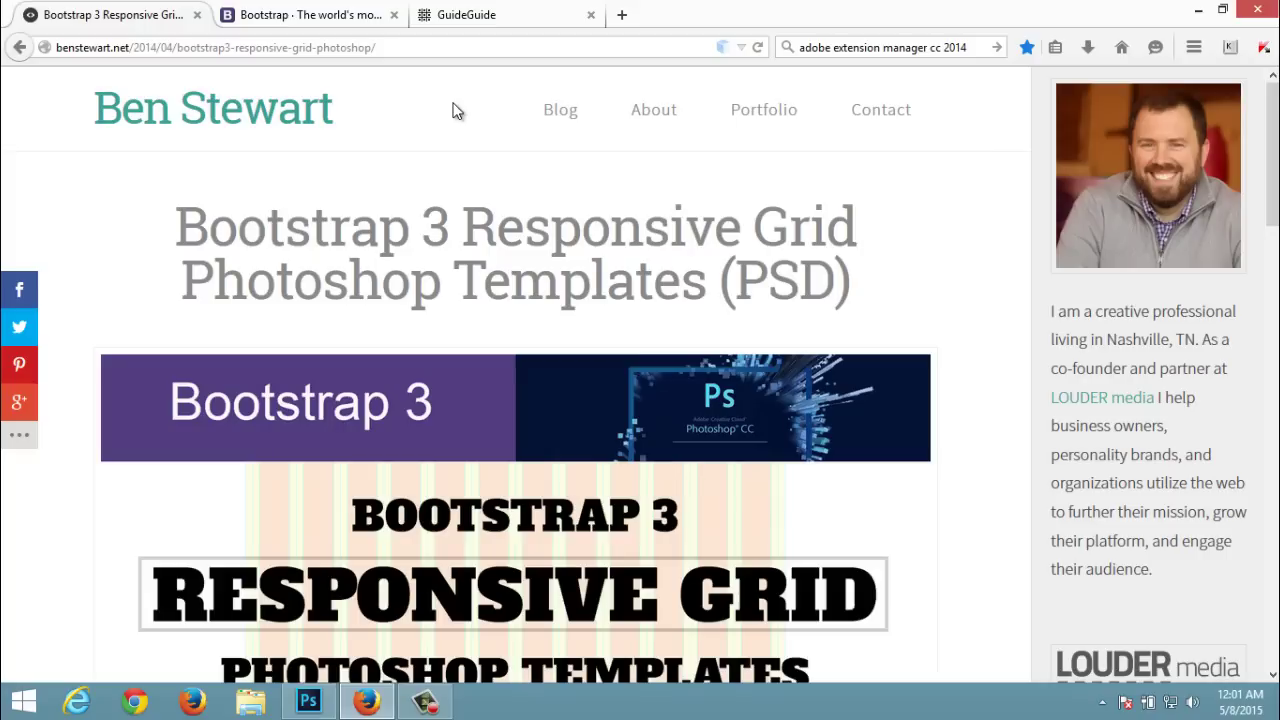
{"action": "scroll", "coordinate": [506, 140], "scroll_direction": "down", "scroll_amount": 2}
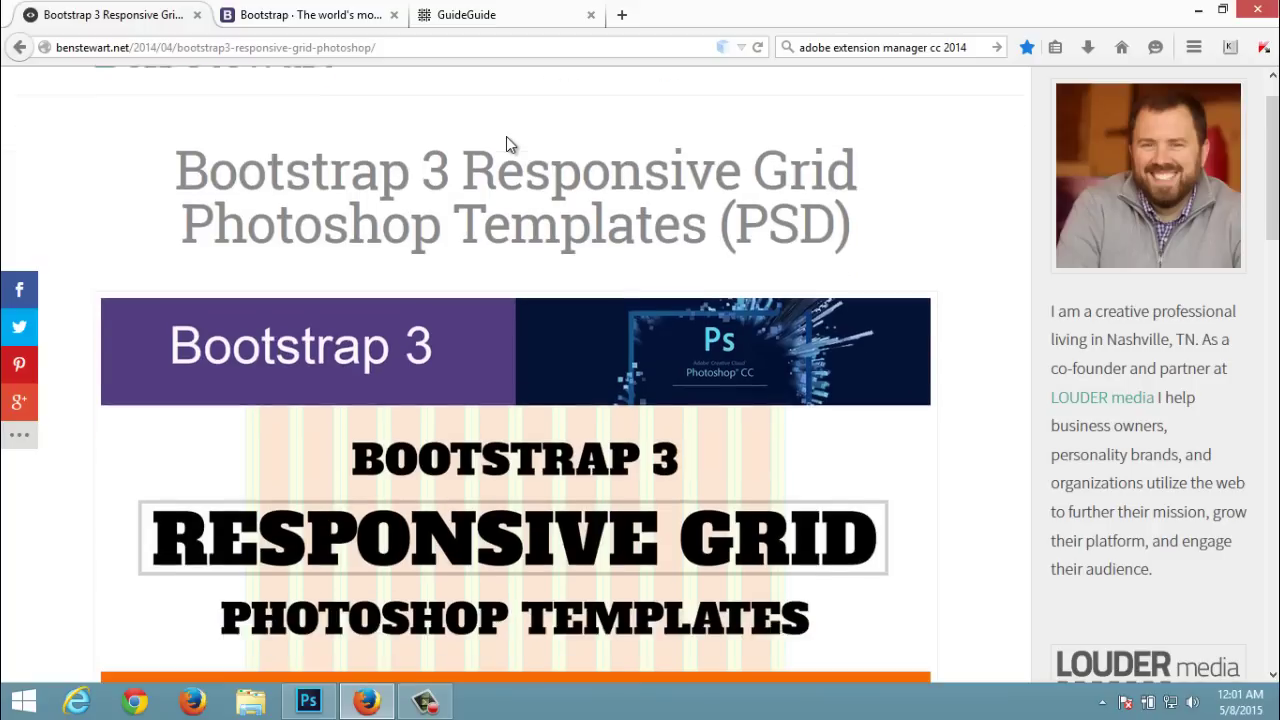
{"action": "scroll", "coordinate": [506, 137], "scroll_direction": "down", "scroll_amount": 2}
{"action": "scroll", "coordinate": [506, 137], "scroll_direction": "up", "scroll_amount": 2}
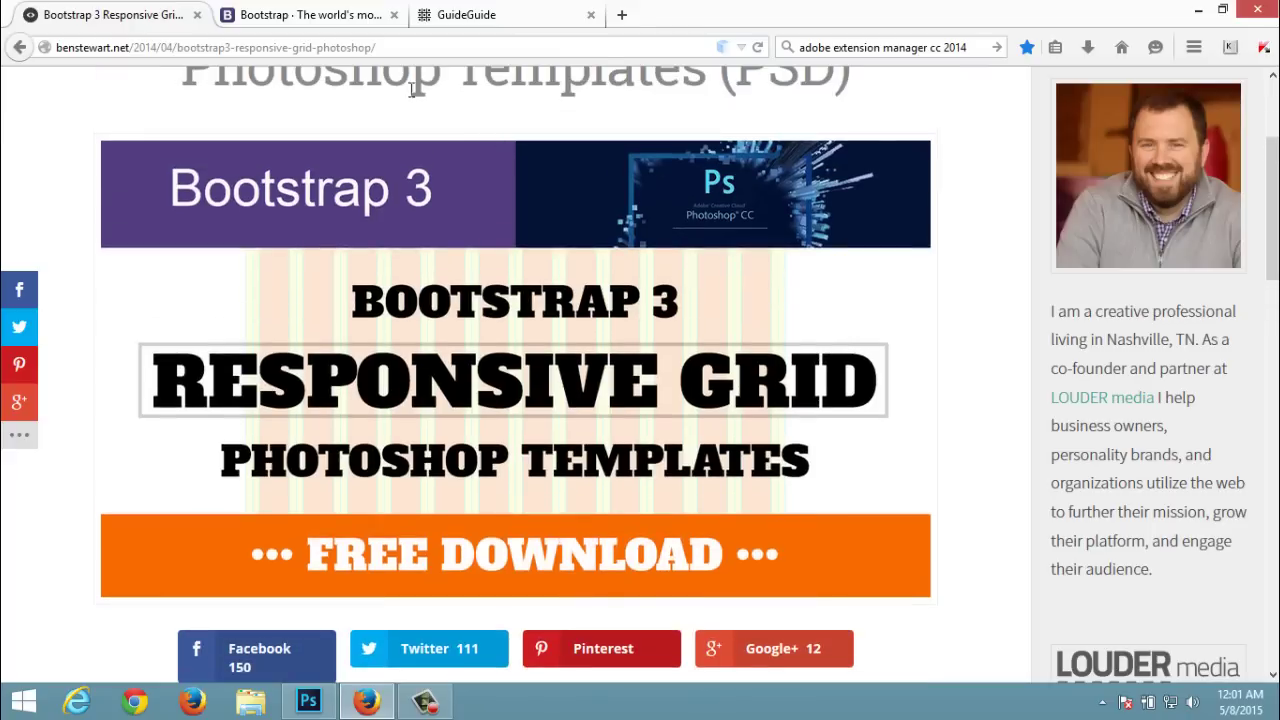
{"action": "left_click", "coordinate": [390, 46]}
{"action": "left_click", "coordinate": [408, 46]}
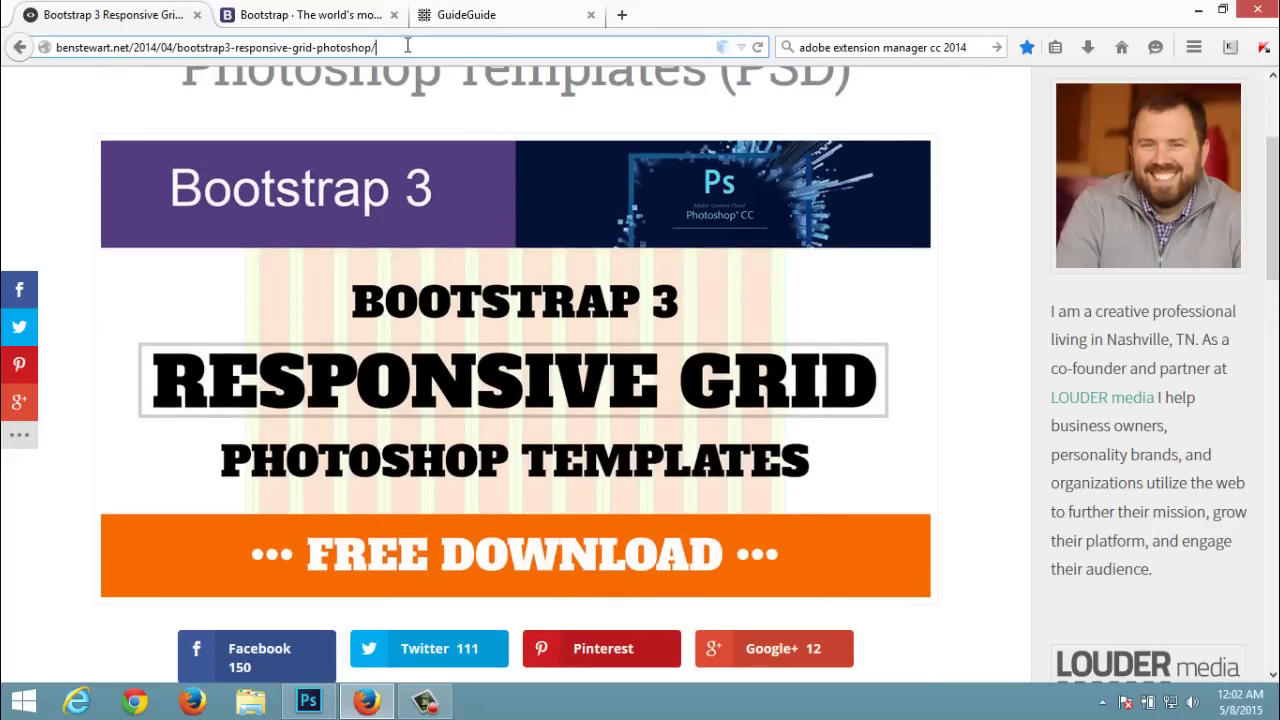
- Scroll down to the download link, then return to the Photoshop grid template
{"action": "scroll", "coordinate": [558, 227], "scroll_direction": "down", "scroll_amount": 3}
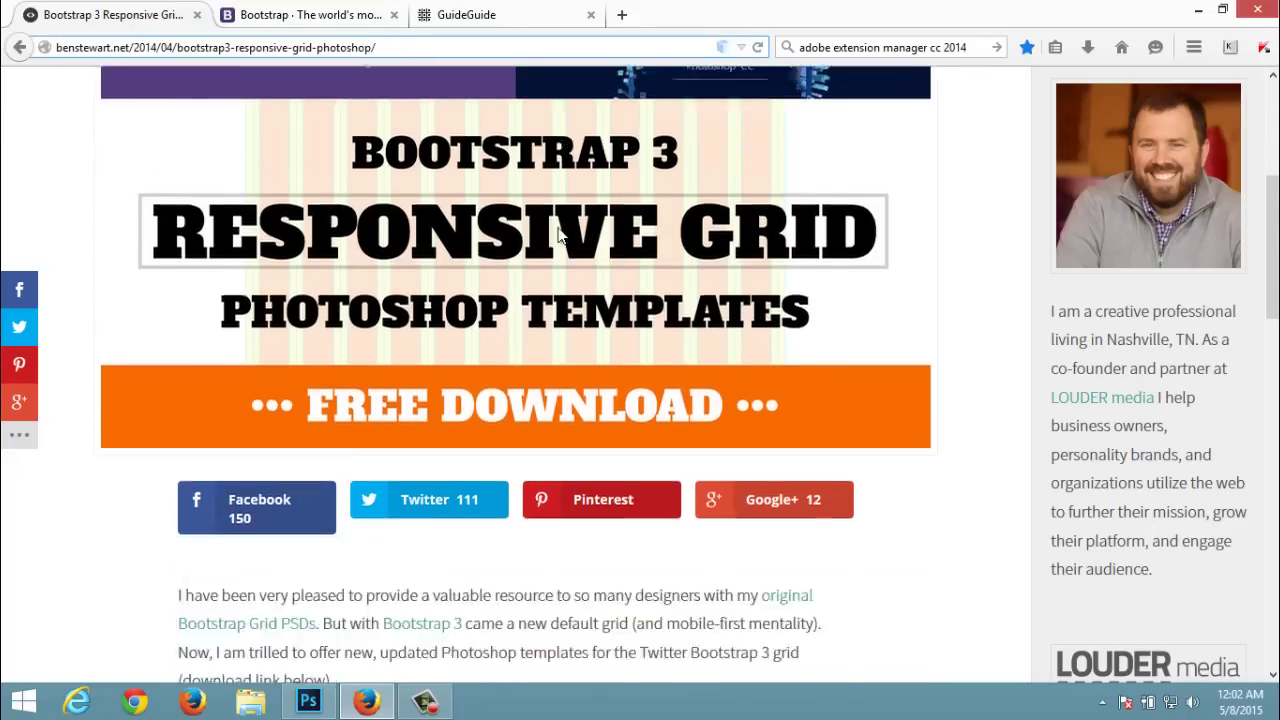
{"action": "scroll", "coordinate": [558, 234], "scroll_direction": "down", "scroll_amount": 3}
{"action": "scroll", "coordinate": [558, 234], "scroll_direction": "down", "scroll_amount": 3}
{"action": "scroll", "coordinate": [558, 234], "scroll_direction": "down", "scroll_amount": 3}
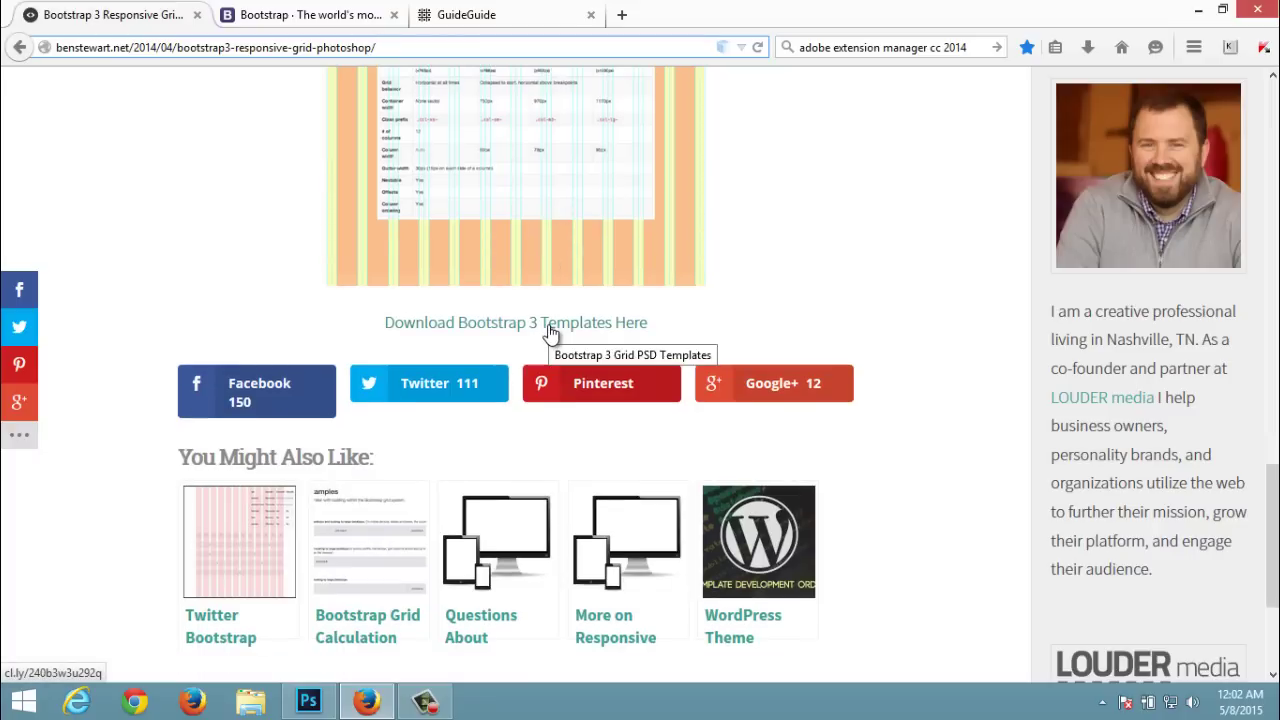
{"action": "left_click", "coordinate": [308, 701]}
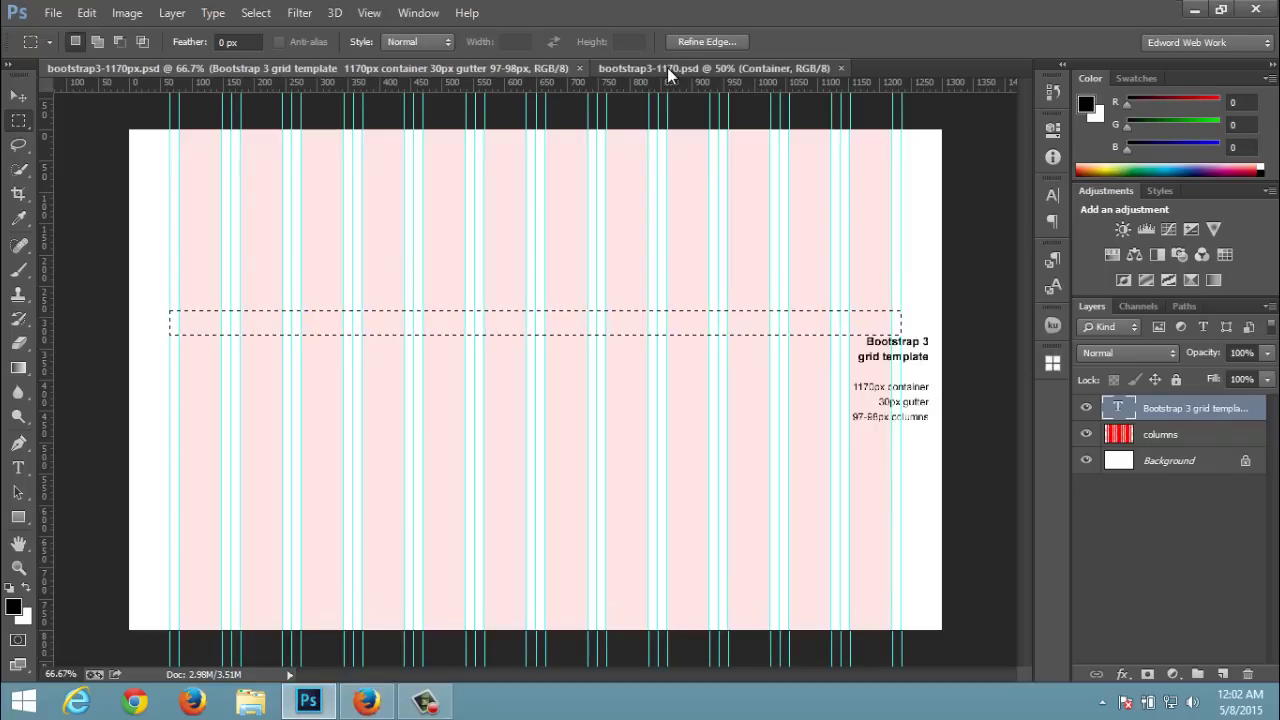
- Switch to bootstrap3-1170.psd and zoom to 66.7% around the info table
{"action": "left_click", "coordinate": [667, 67]}
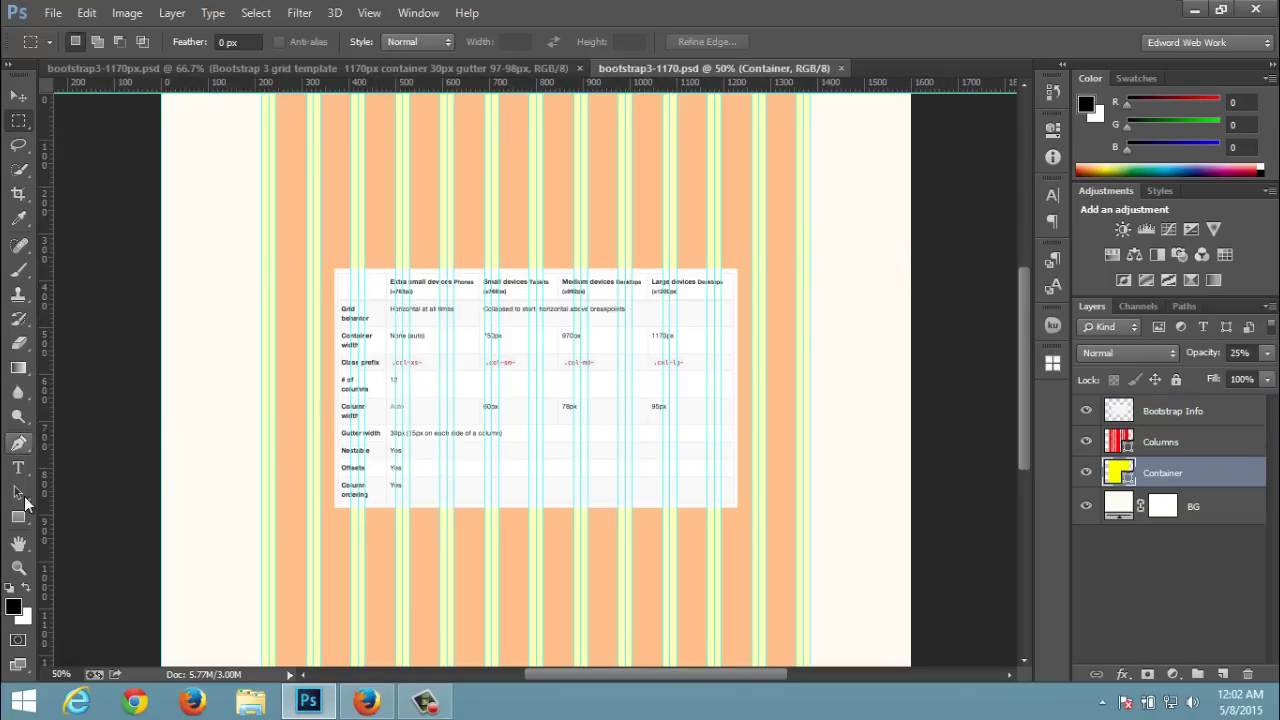
{"action": "left_click", "coordinate": [18, 567]}
{"action": "left_click", "coordinate": [471, 324], "text": "alt"}
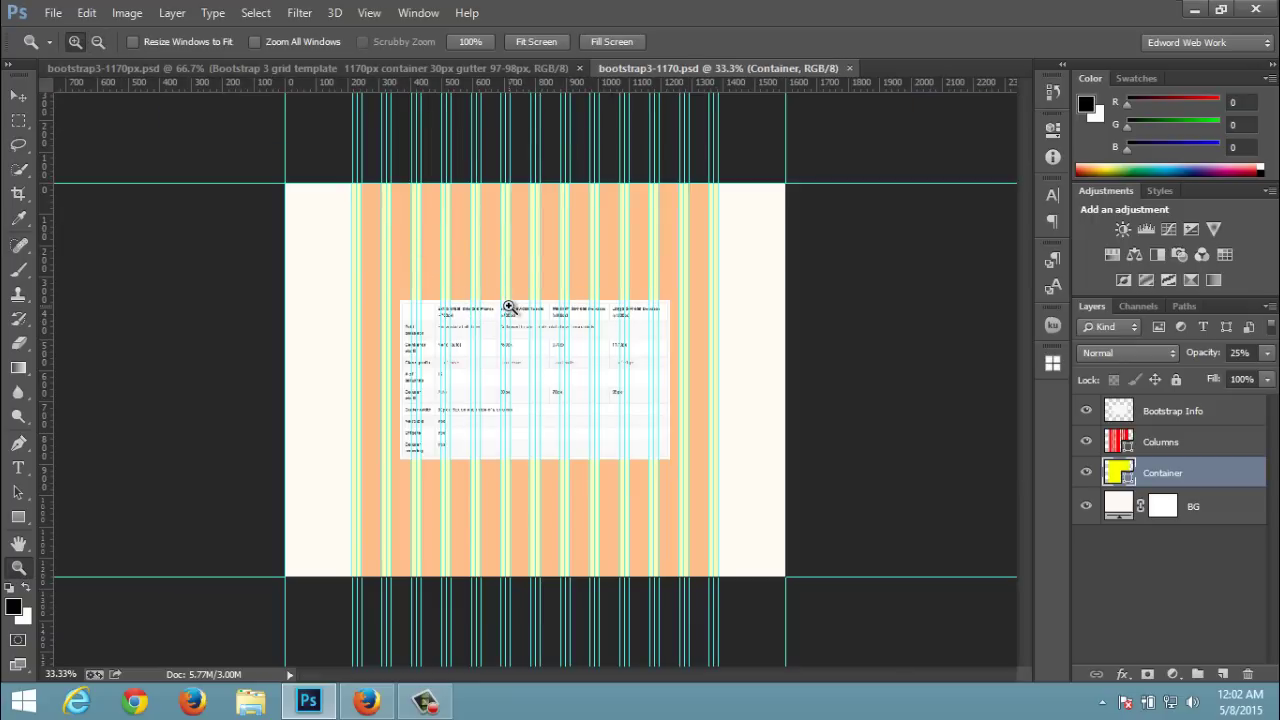
{"action": "left_click", "coordinate": [509, 306]}
{"action": "left_click", "coordinate": [509, 306]}
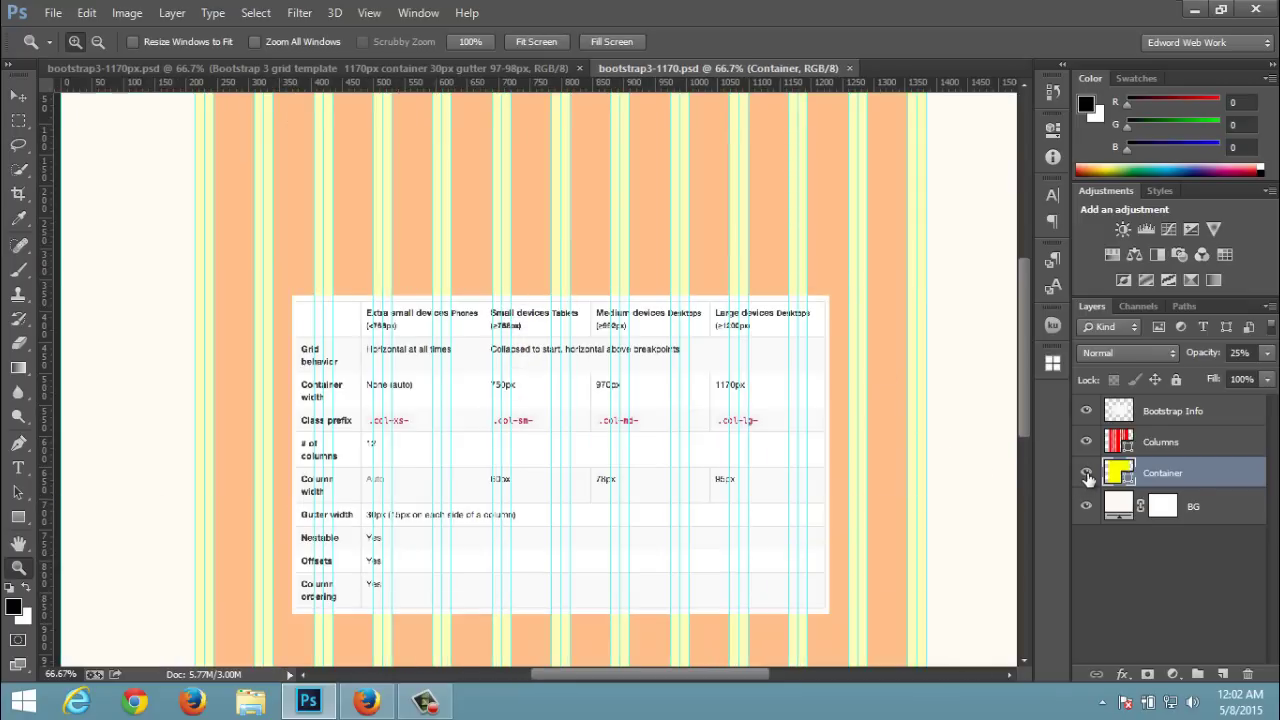
- Hide the Bootstrap Info layer, compare with the first template, and return
{"action": "left_click", "coordinate": [1086, 412]}
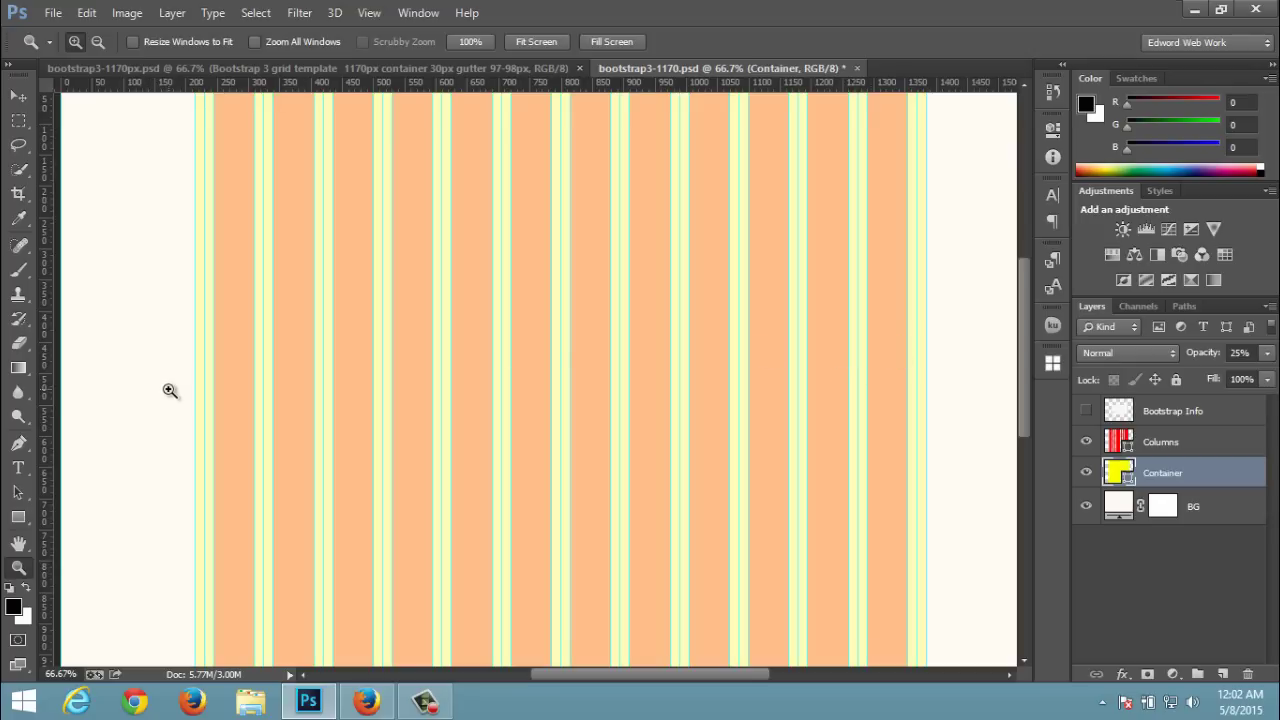
{"action": "left_click", "coordinate": [358, 65]}
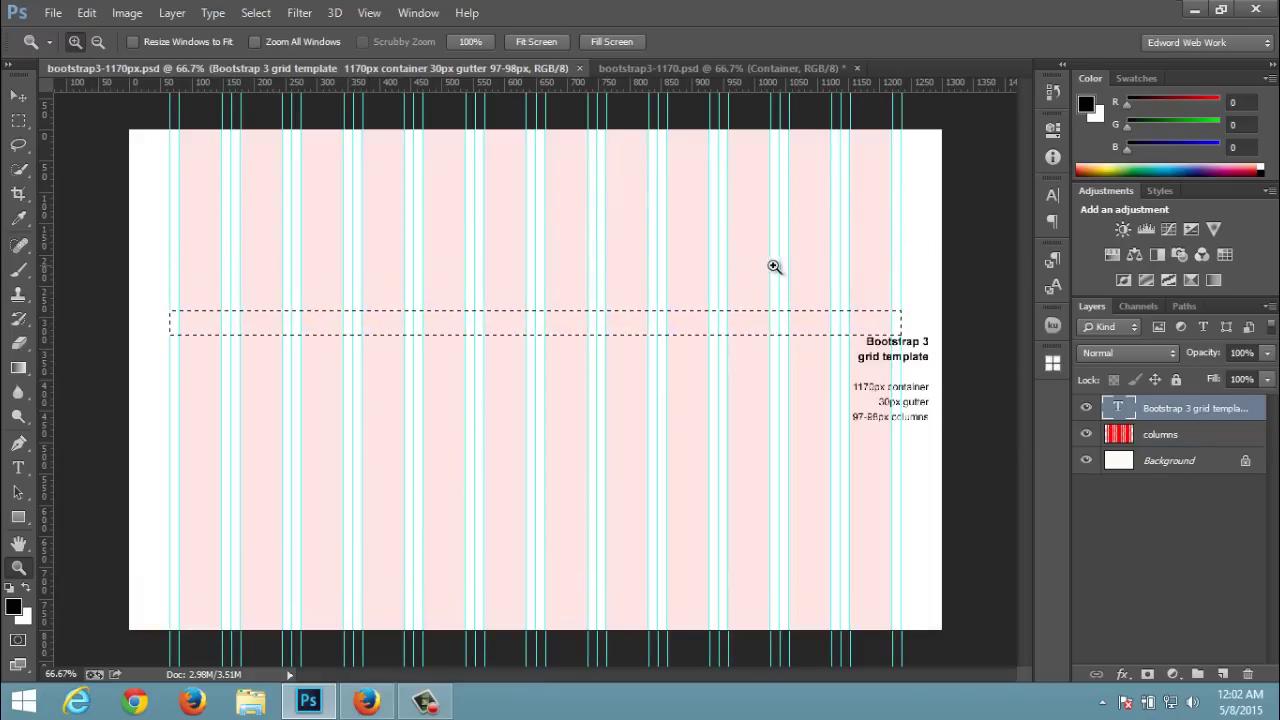
{"action": "left_click", "coordinate": [683, 70]}
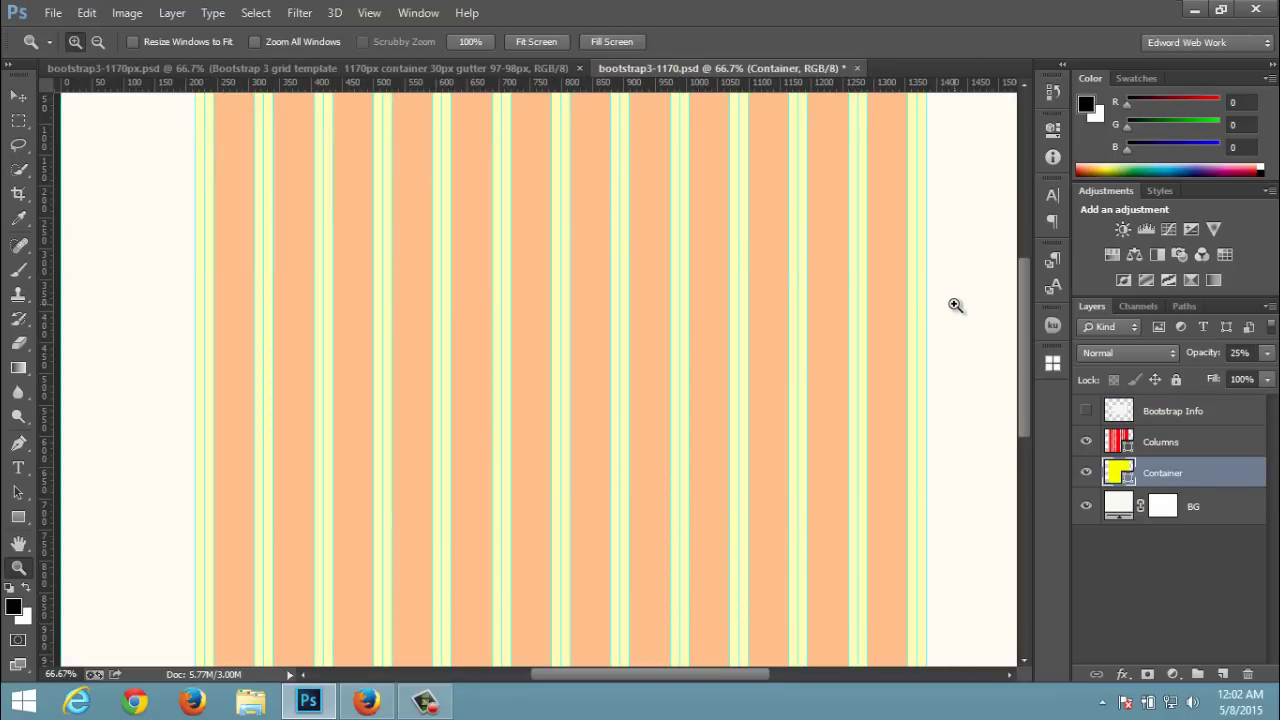
{"action": "scroll", "coordinate": [955, 305], "scroll_direction": "up", "scroll_amount": 2}
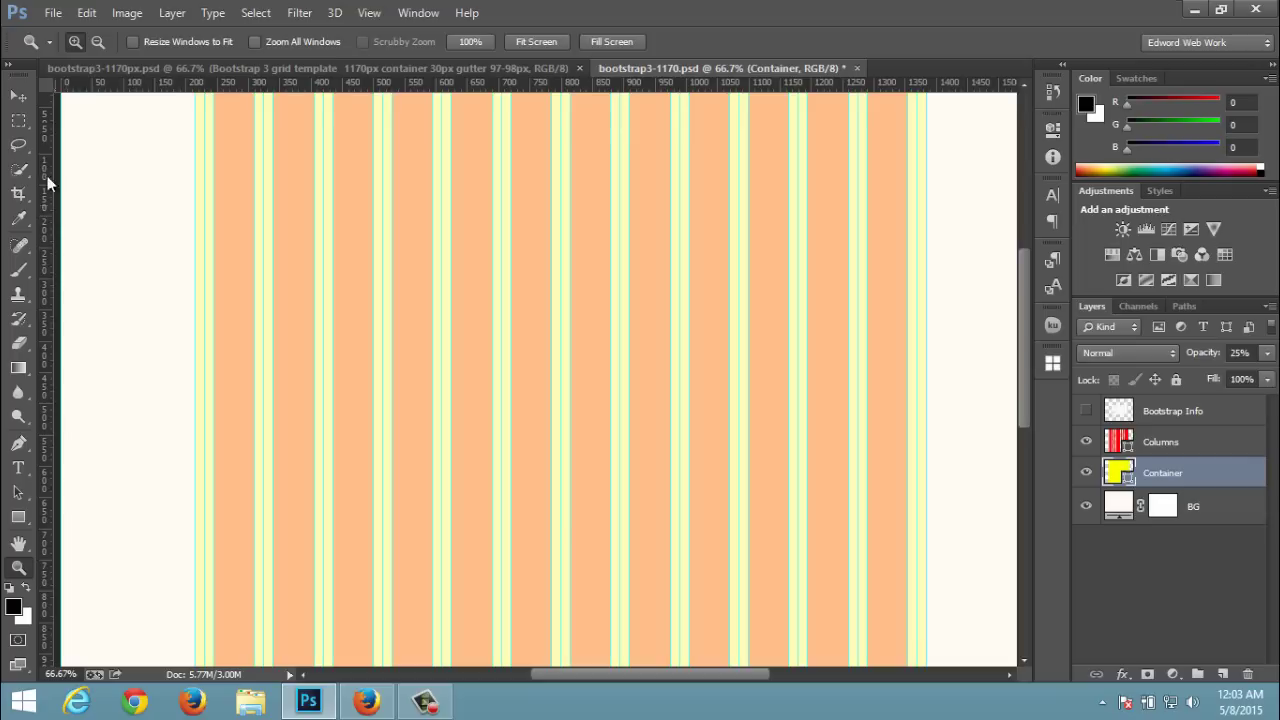
- Drag a rectangular marquee band spanning the full 1170 px width of the orange columns
{"action": "left_click", "coordinate": [20, 121]}
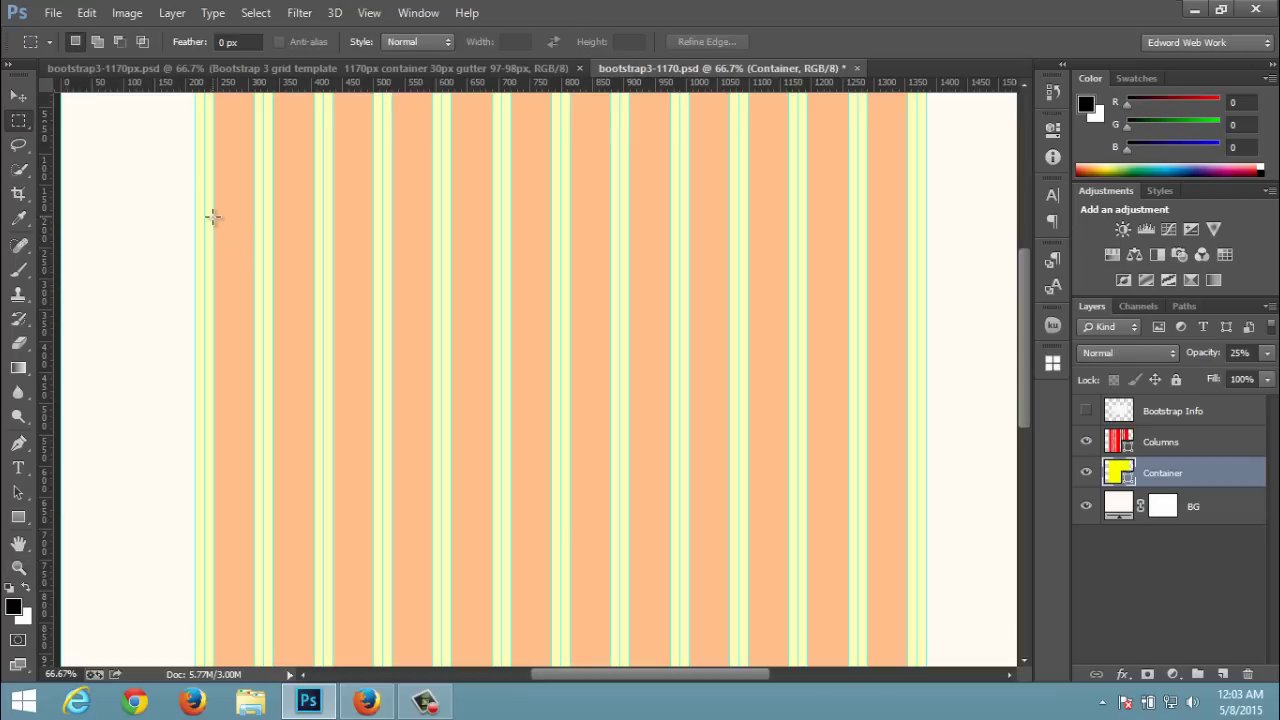
{"action": "left_click_drag", "start_coordinate": [213, 217], "coordinate": [907, 278]}
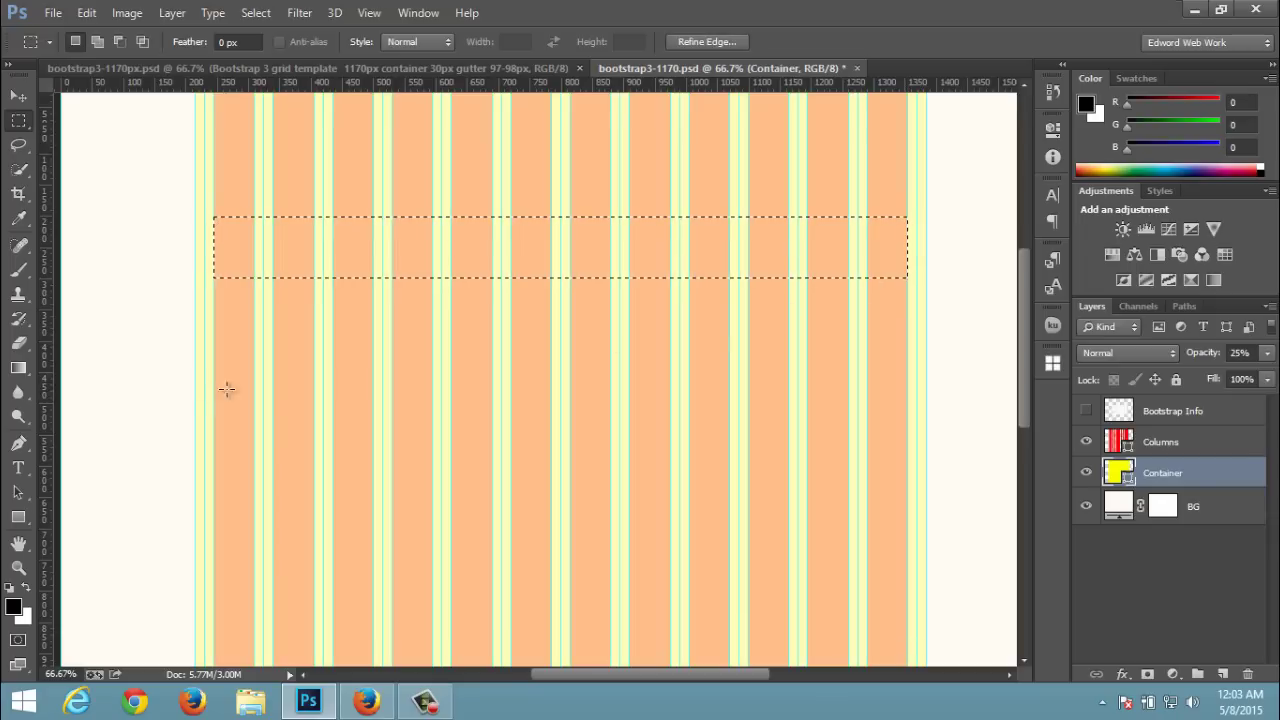
{"action": "mouse_move", "coordinate": [195, 313]}
{"action": "left_mouse_down"}
{"action": "mouse_move", "coordinate": [372, 371]}
{"action": "mouse_move", "coordinate": [694, 365]}
{"action": "left_mouse_up"}
{"action": "left_click_drag", "start_coordinate": [868, 371], "coordinate": [926, 378]}
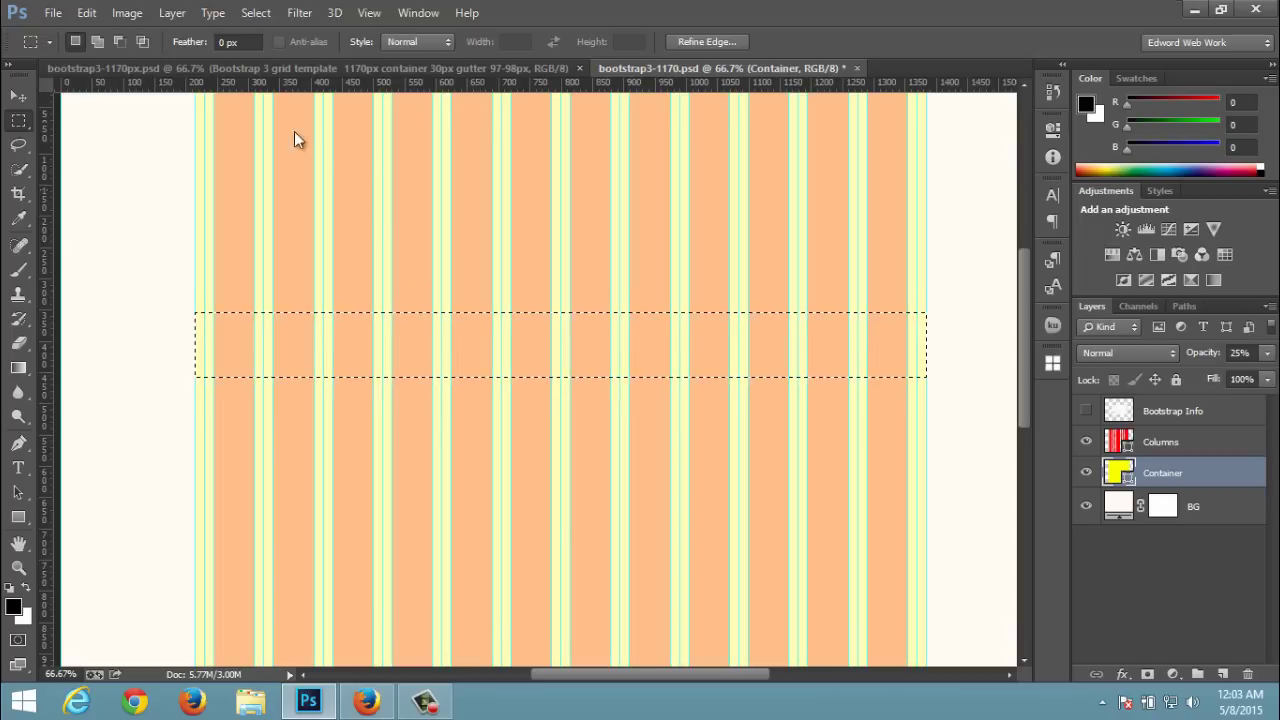
- Make a new 1300 × 2000 px, 72 ppi RGB document via File > New
{"action": "left_click", "coordinate": [62, 14]}
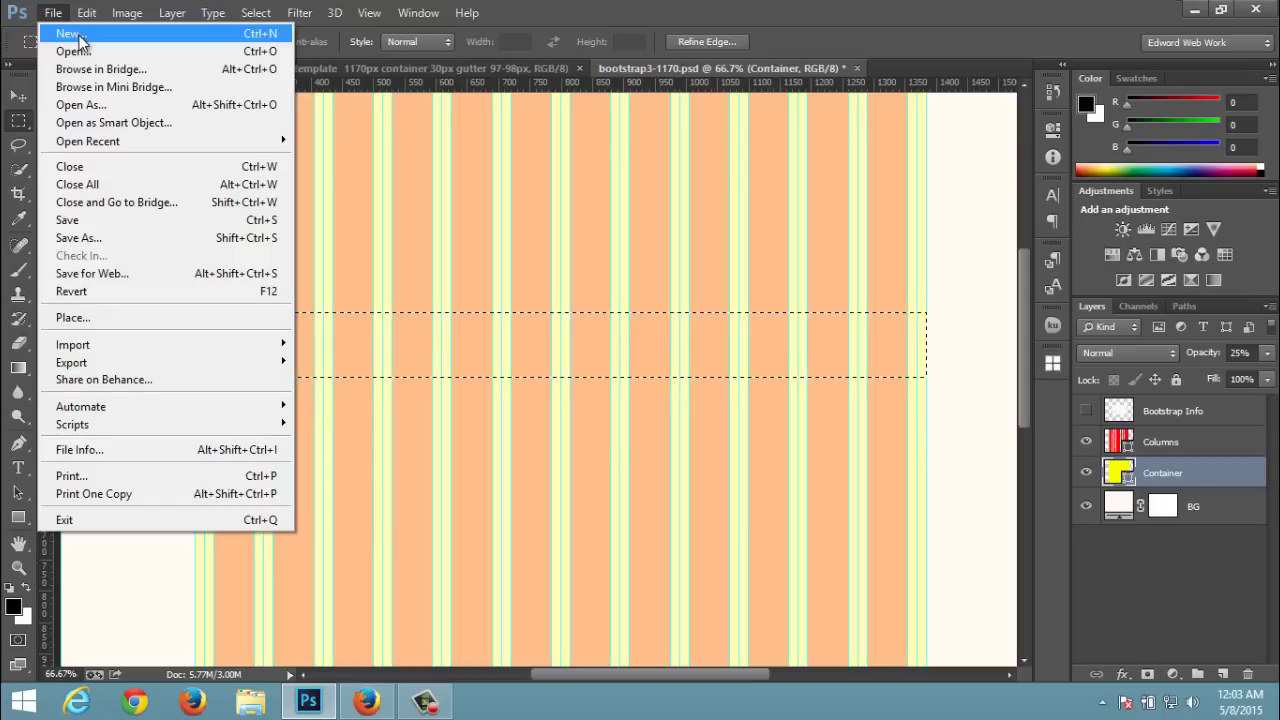
{"action": "left_click", "coordinate": [68, 29]}
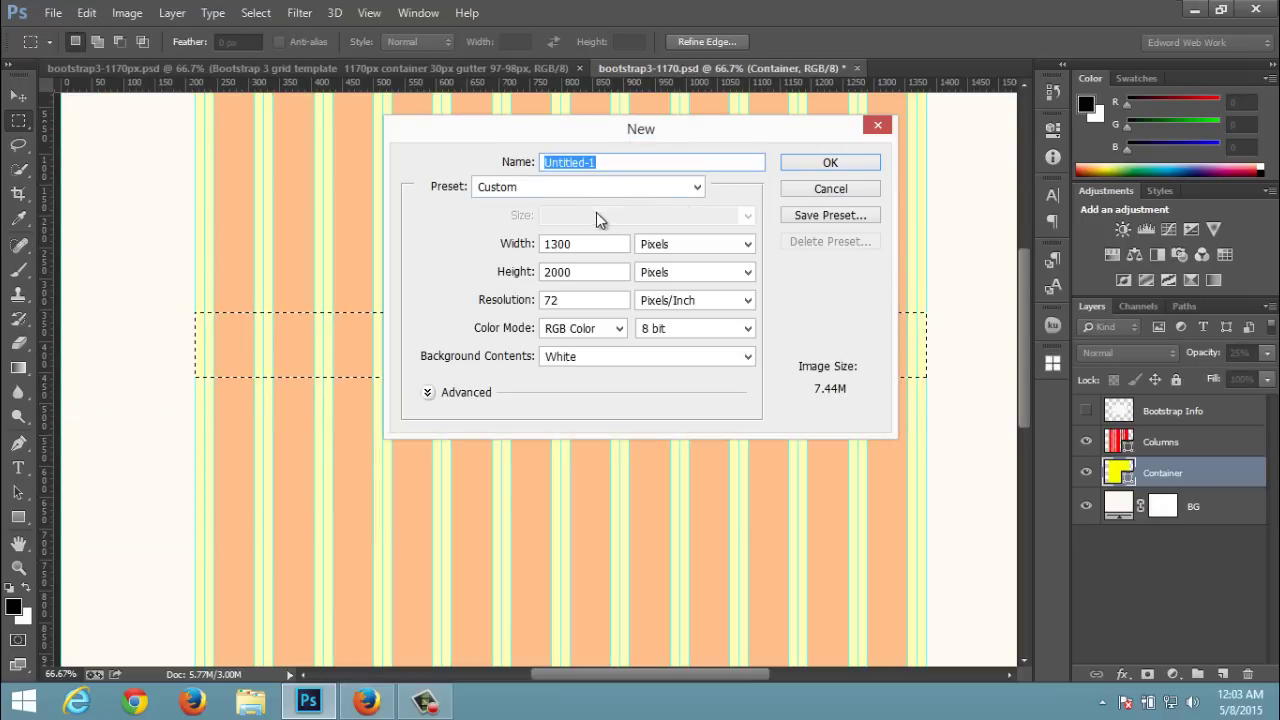
{"action": "left_click", "coordinate": [585, 244]}
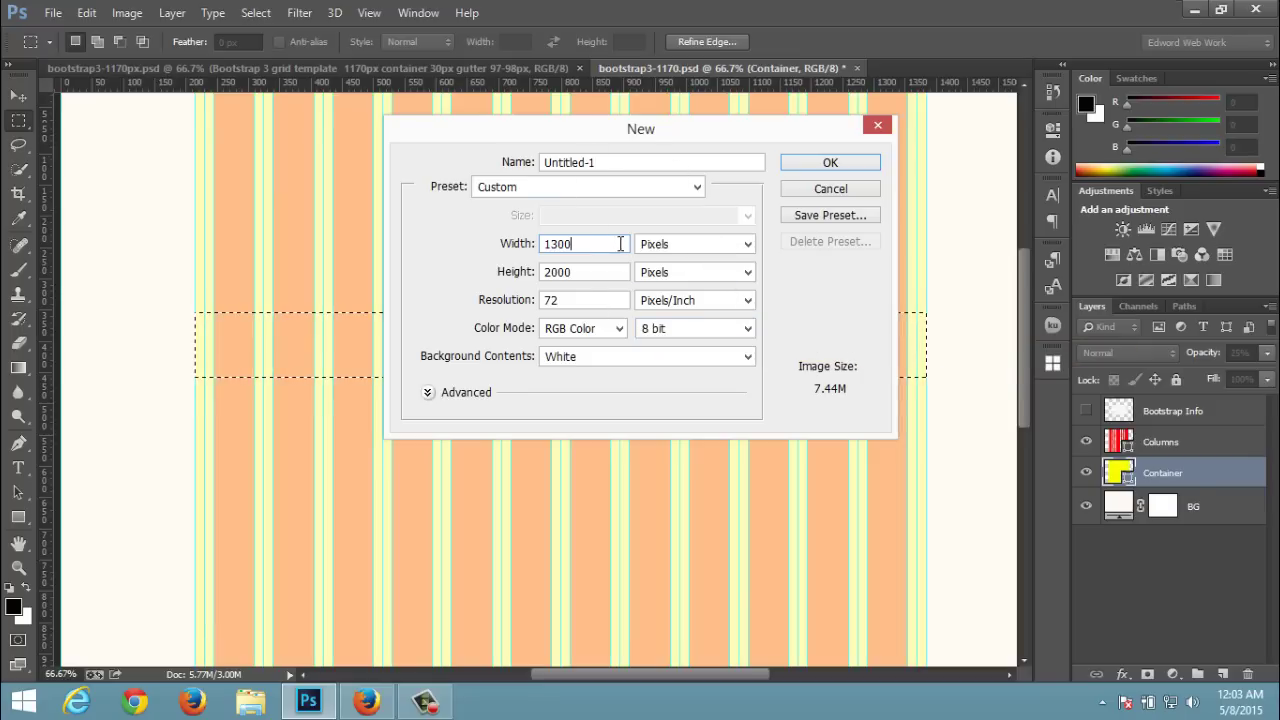
{"action": "left_click_drag", "start_coordinate": [576, 243], "coordinate": [530, 244]}
{"action": "left_click", "coordinate": [602, 273]}
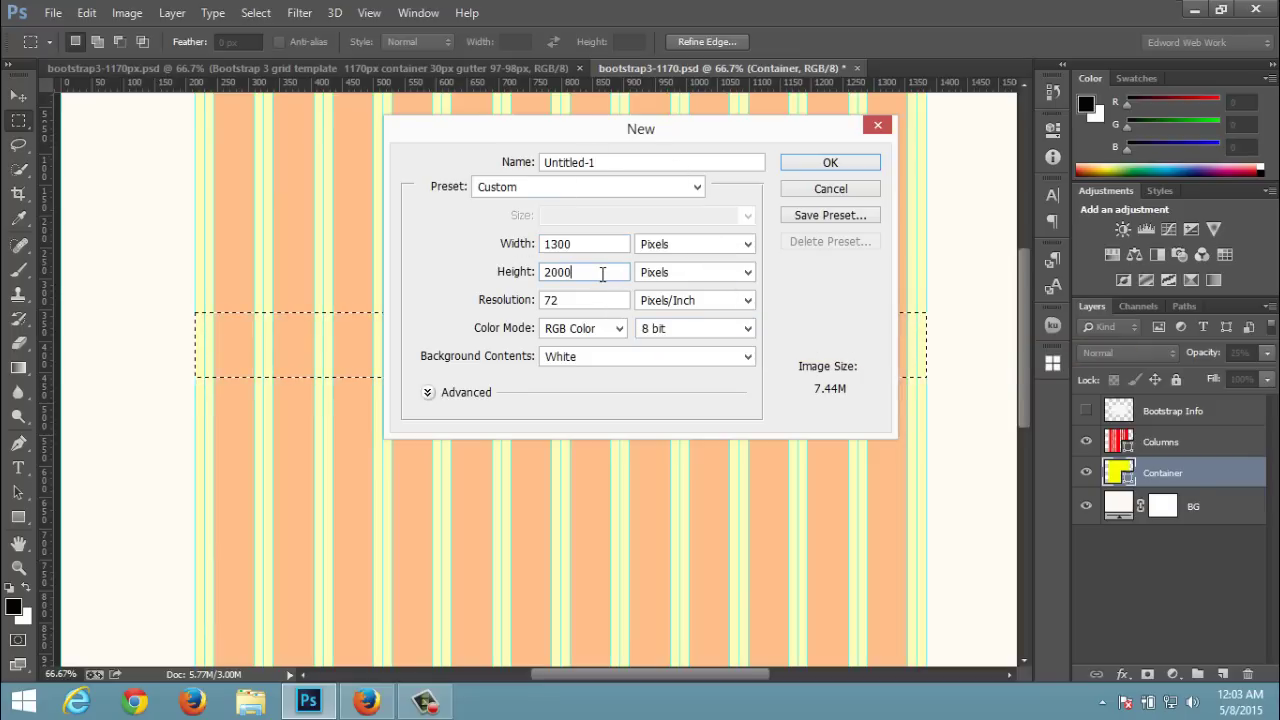
{"action": "left_click", "coordinate": [846, 162]}
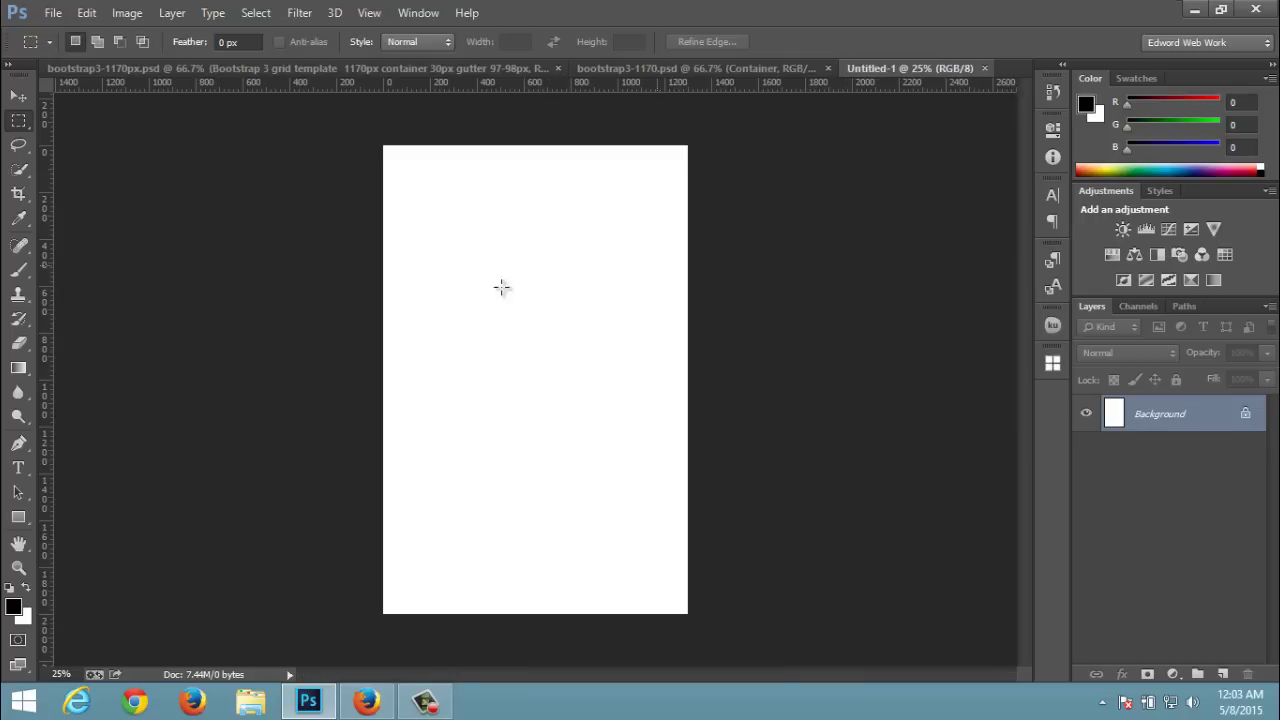
- Zoom the blank Untitled-1 canvas to 66.7% and scroll its top edge into view
{"action": "left_click", "coordinate": [18, 567]}
{"action": "left_click", "coordinate": [430, 365]}
{"action": "left_click", "coordinate": [430, 365]}
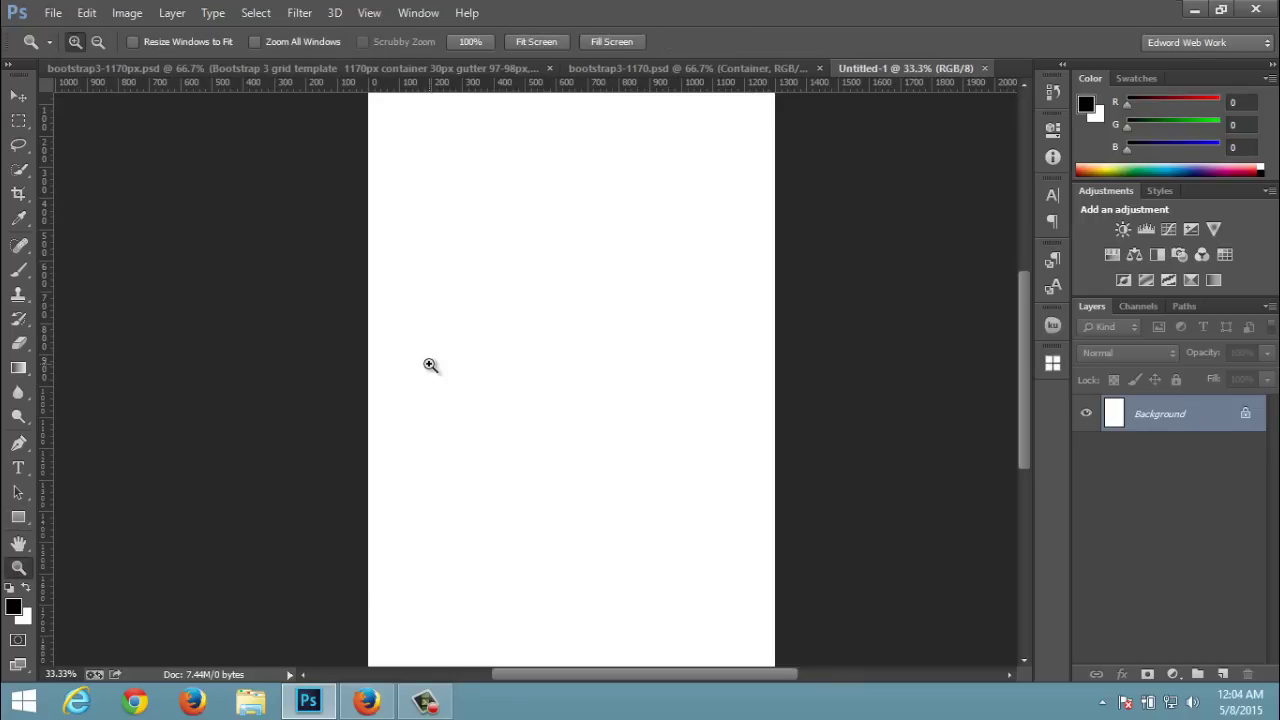
{"action": "left_click", "coordinate": [430, 365]}
{"action": "left_click", "coordinate": [430, 365]}
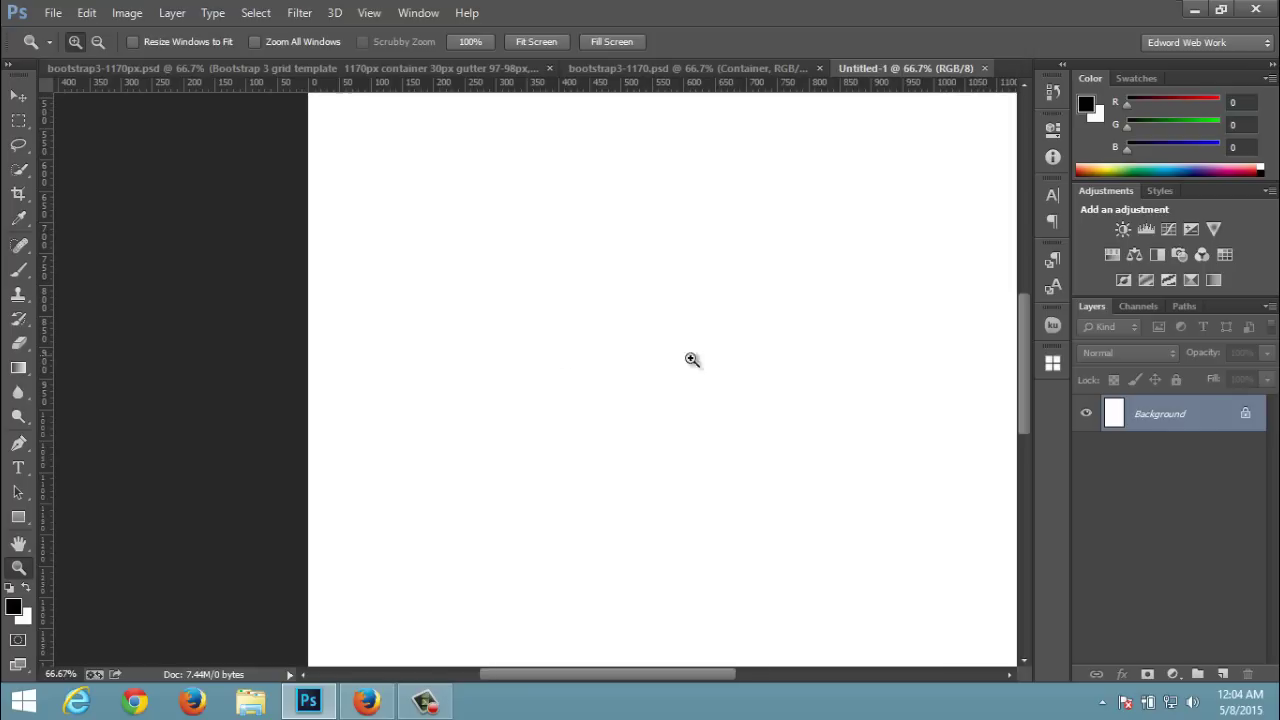
{"action": "left_click_drag", "start_coordinate": [641, 674], "coordinate": [683, 682]}
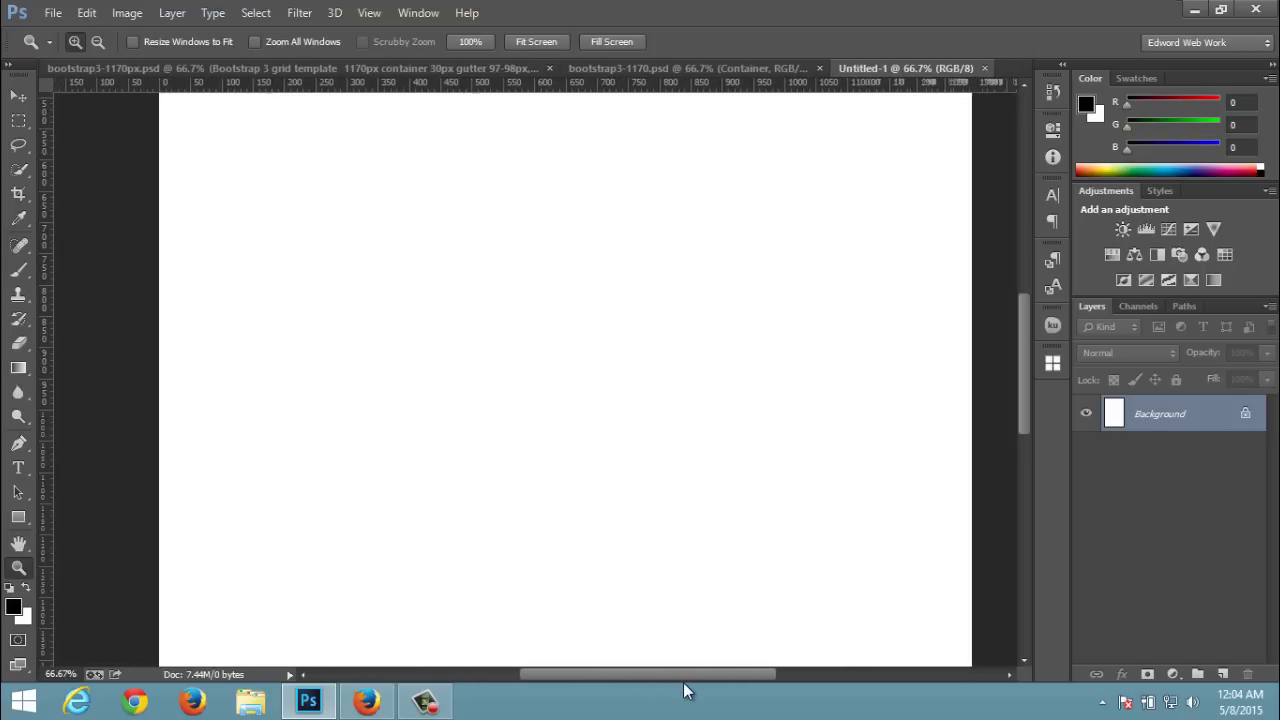
{"action": "left_click_drag", "start_coordinate": [1025, 405], "coordinate": [1028, 319]}
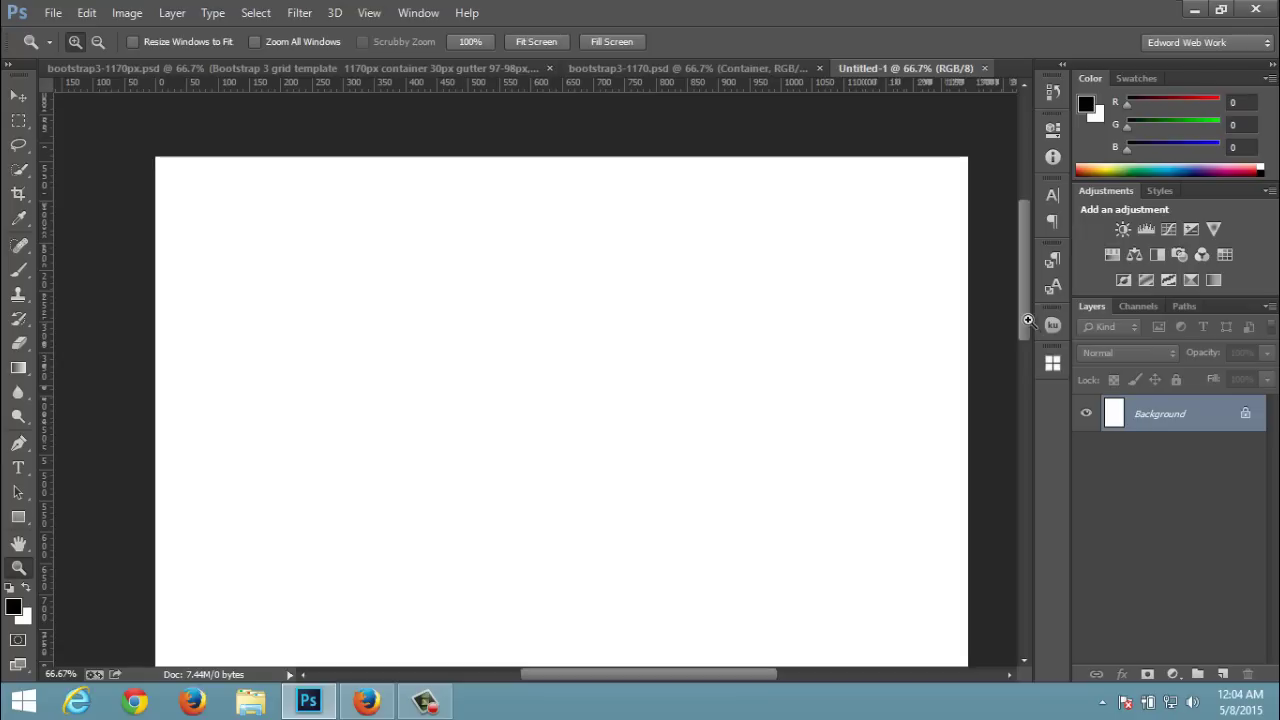
{"action": "left_click", "coordinate": [412, 12]}
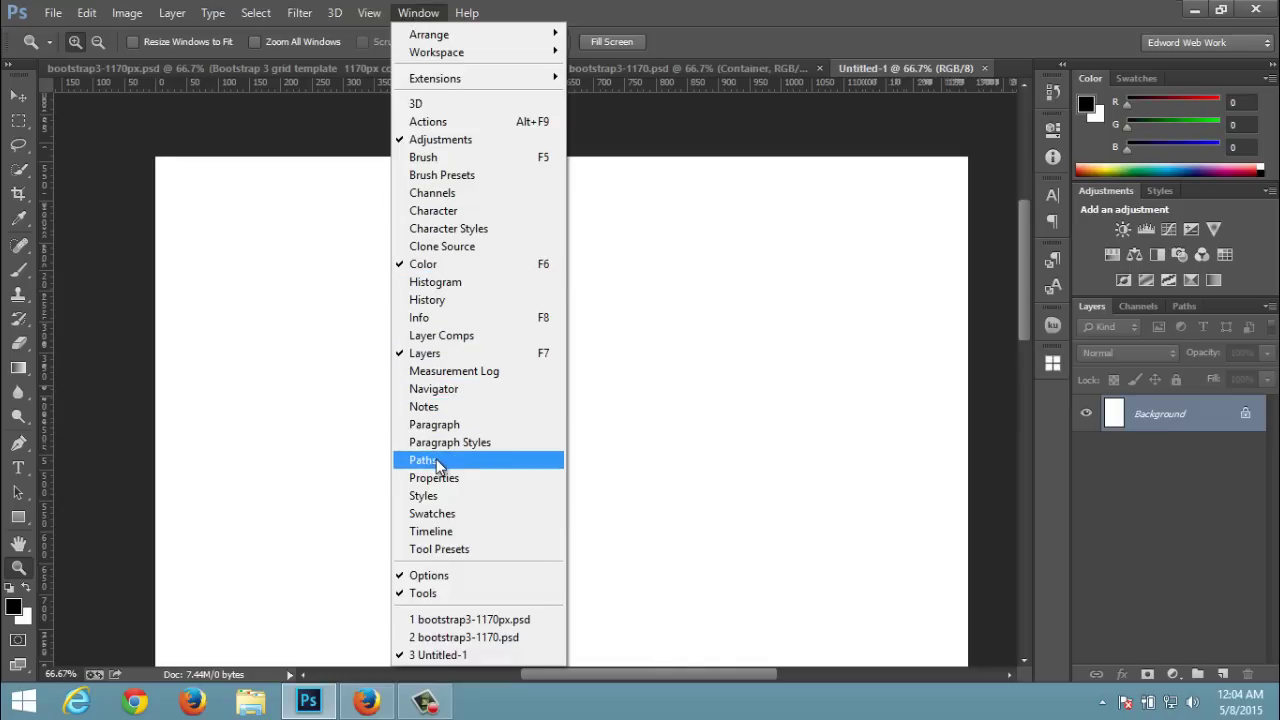
{"action": "mouse_move", "coordinate": [369, 12]}
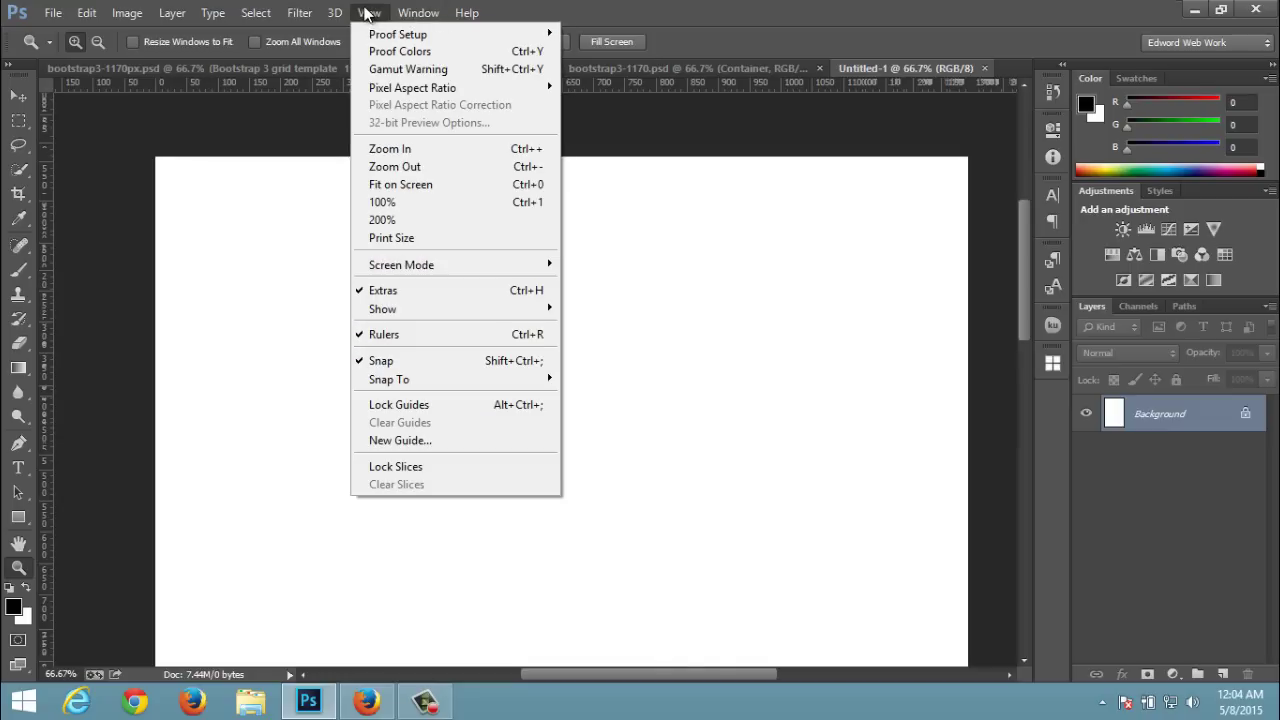
- Add a vertical guide at position 6 through the New Guide dialog
{"action": "left_click", "coordinate": [424, 447]}
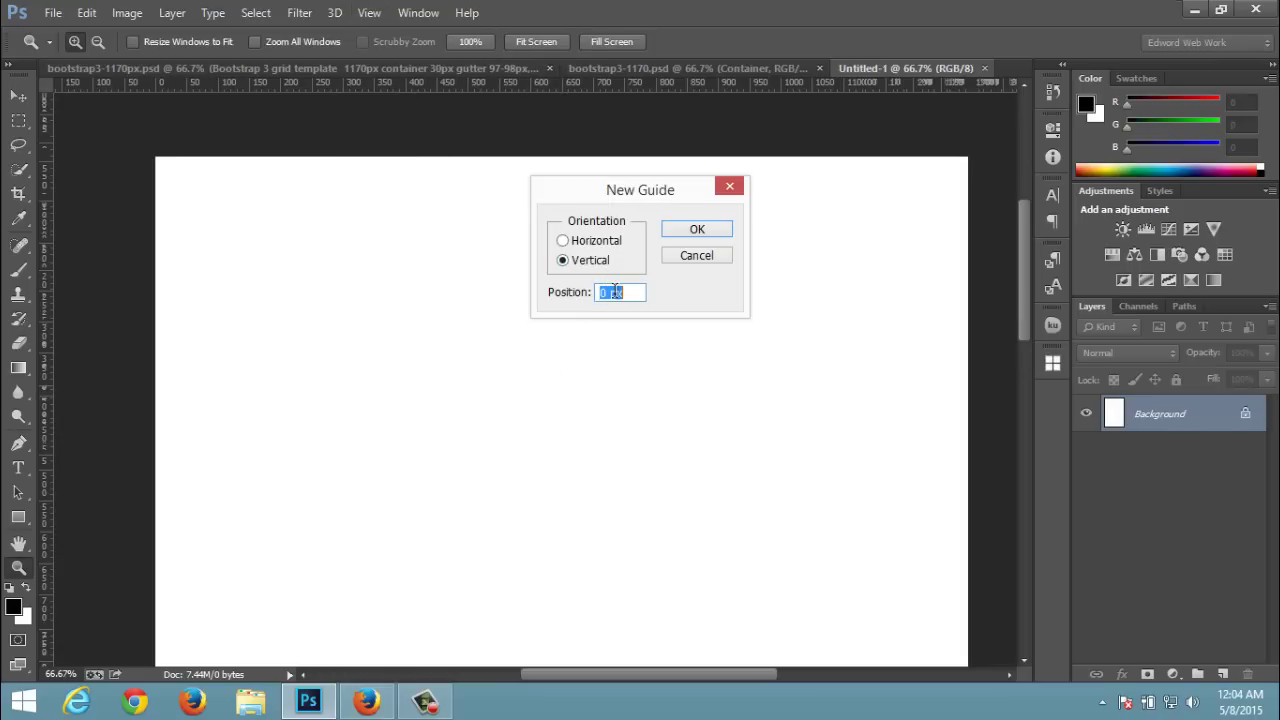
{"action": "type", "text": "65"}
{"action": "left_click", "coordinate": [699, 233]}
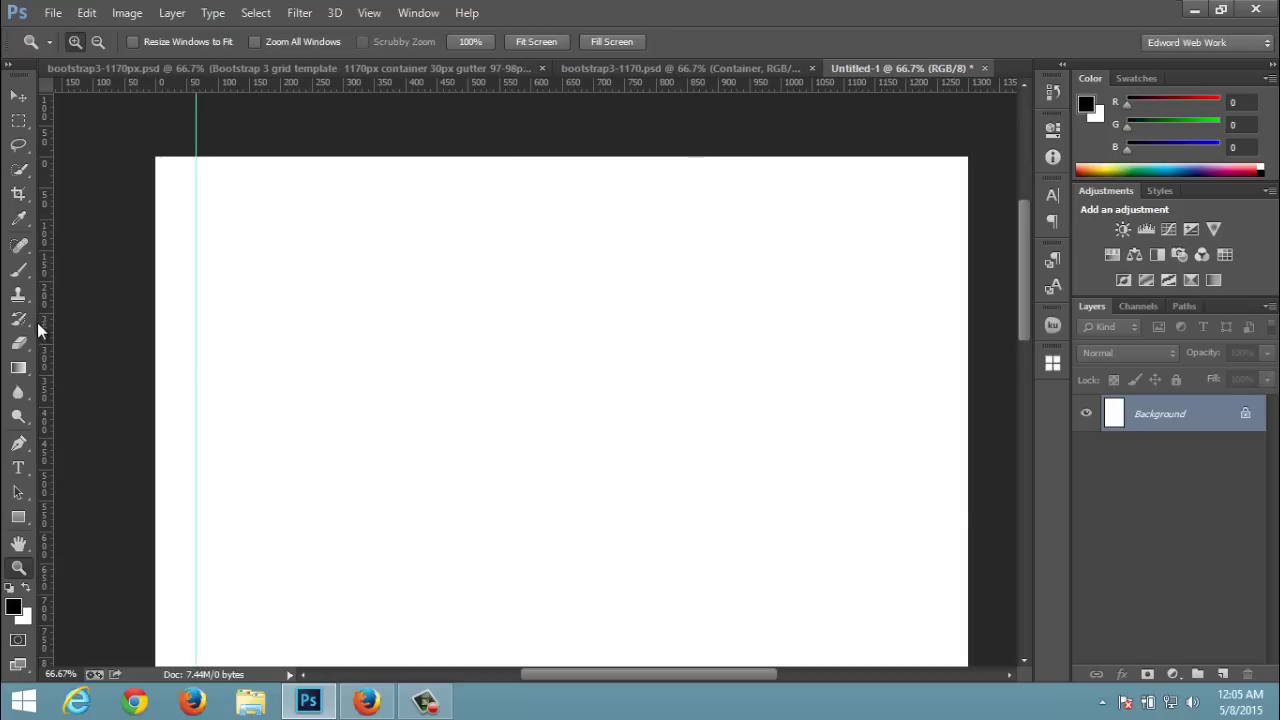
- Drag column guides from the ruler, one near 1240 px and several near the left side
{"action": "left_click_drag", "start_coordinate": [47, 296], "coordinate": [929, 337]}
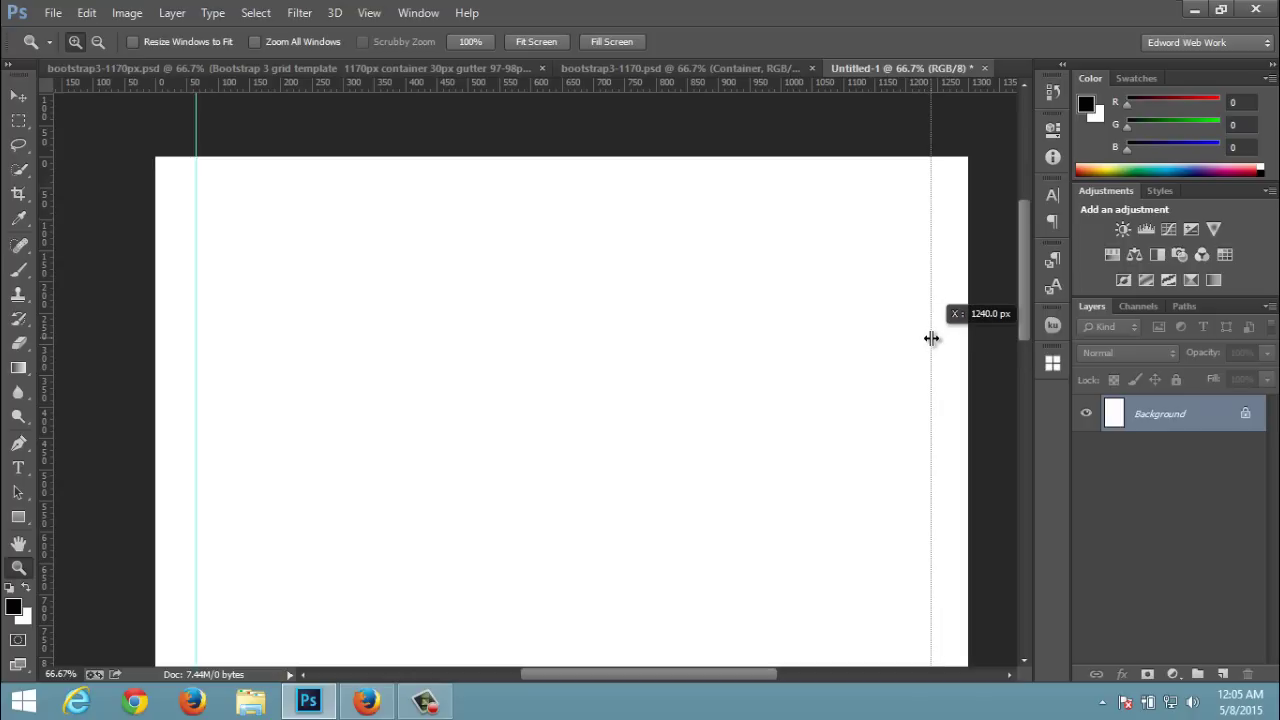
{"action": "left_click_drag", "start_coordinate": [929, 338], "coordinate": [930, 338]}
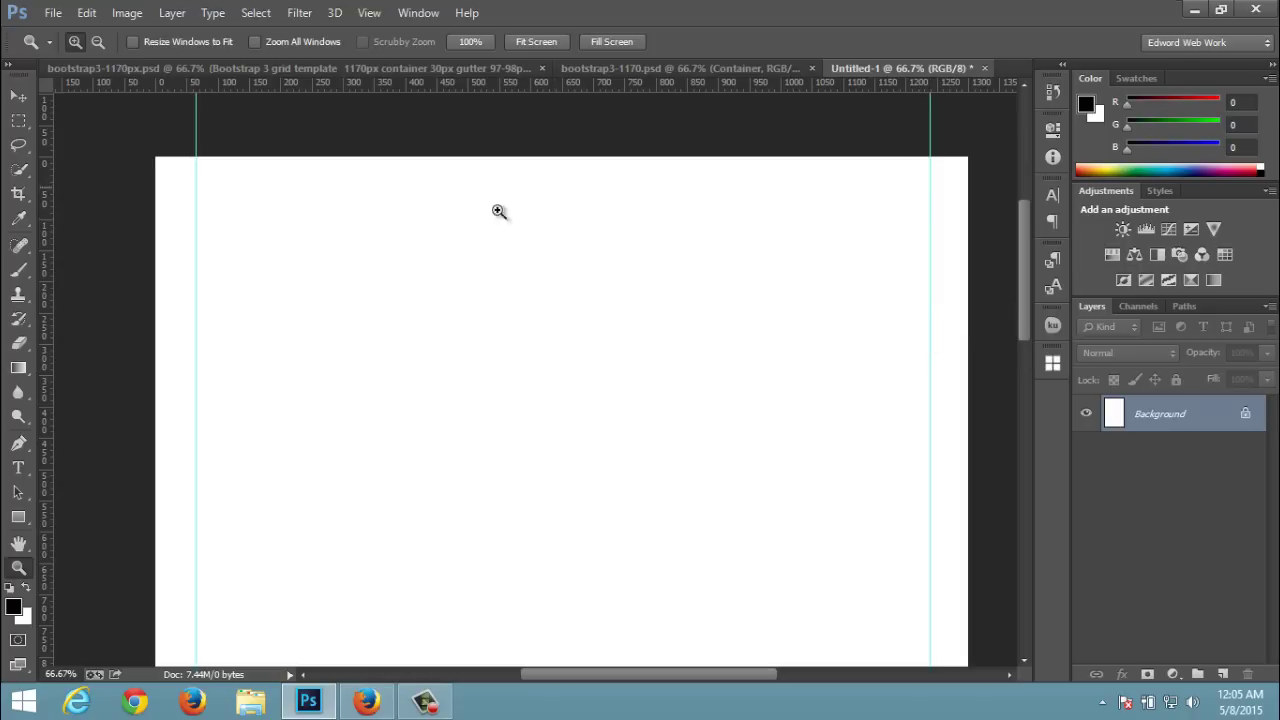
{"action": "left_click_drag", "start_coordinate": [46, 325], "coordinate": [240, 340]}
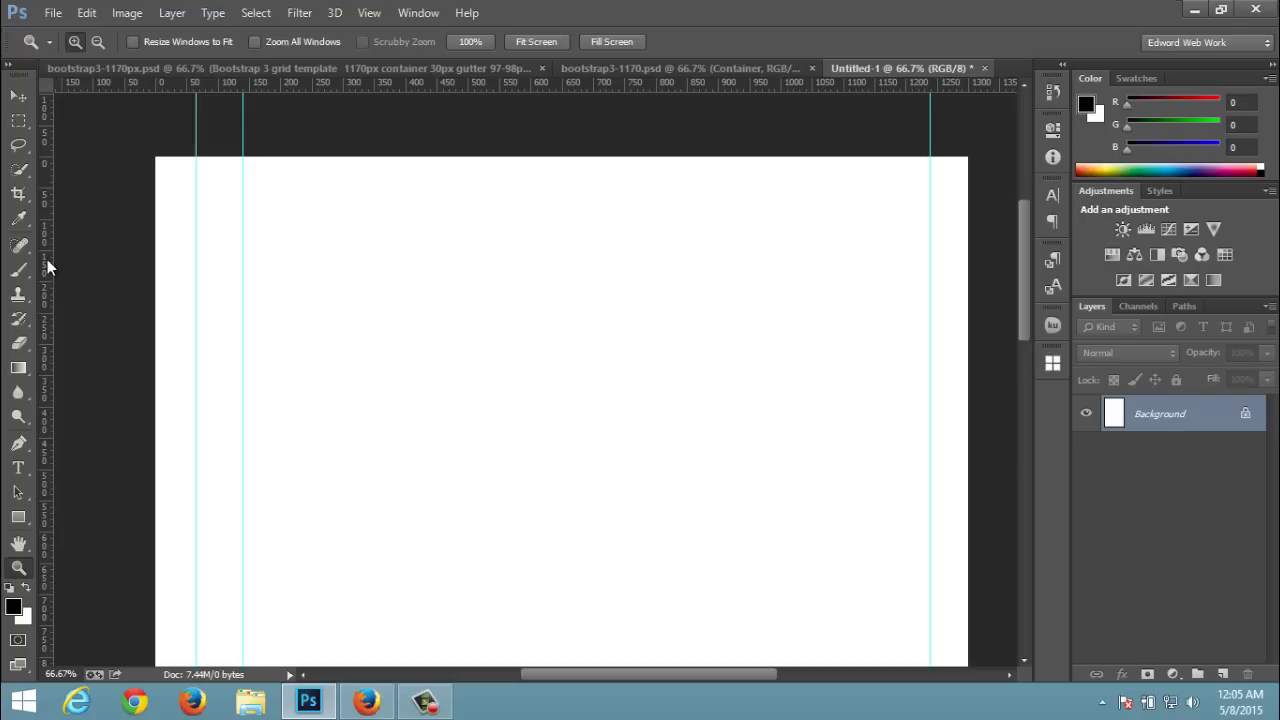
{"action": "left_click_drag", "start_coordinate": [47, 259], "coordinate": [295, 315]}
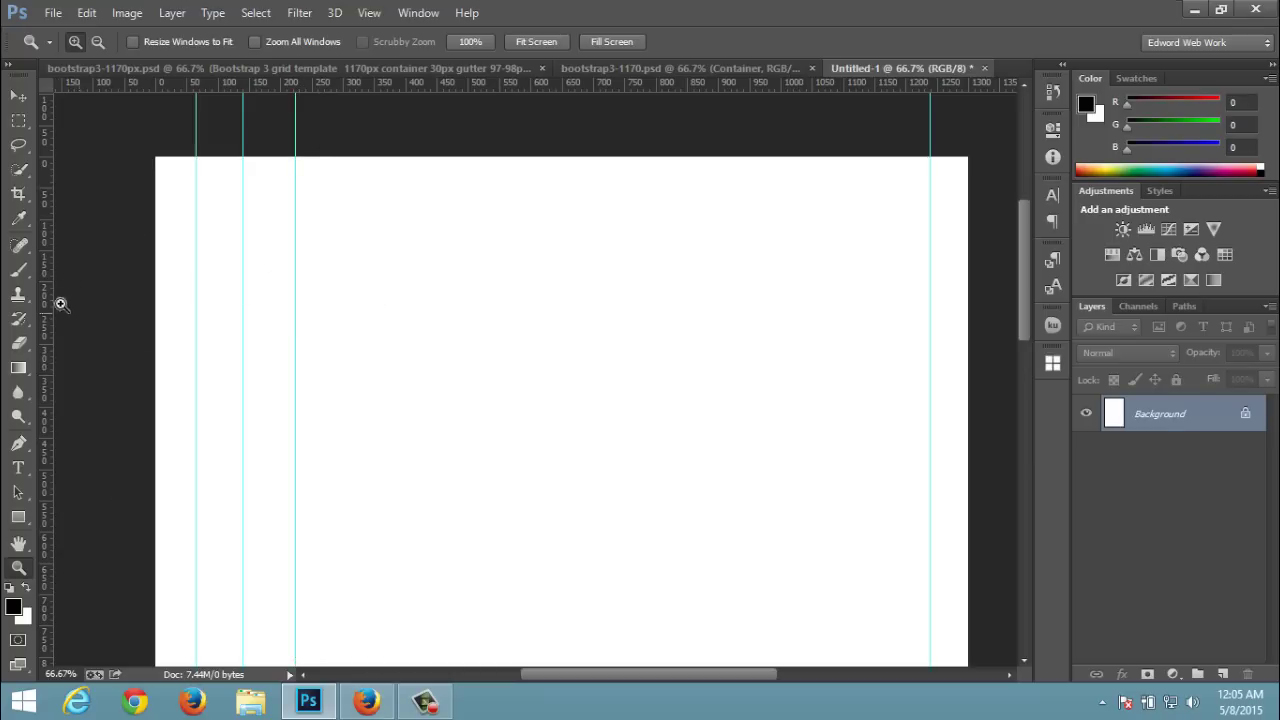
{"action": "left_click_drag", "start_coordinate": [58, 299], "coordinate": [343, 355]}
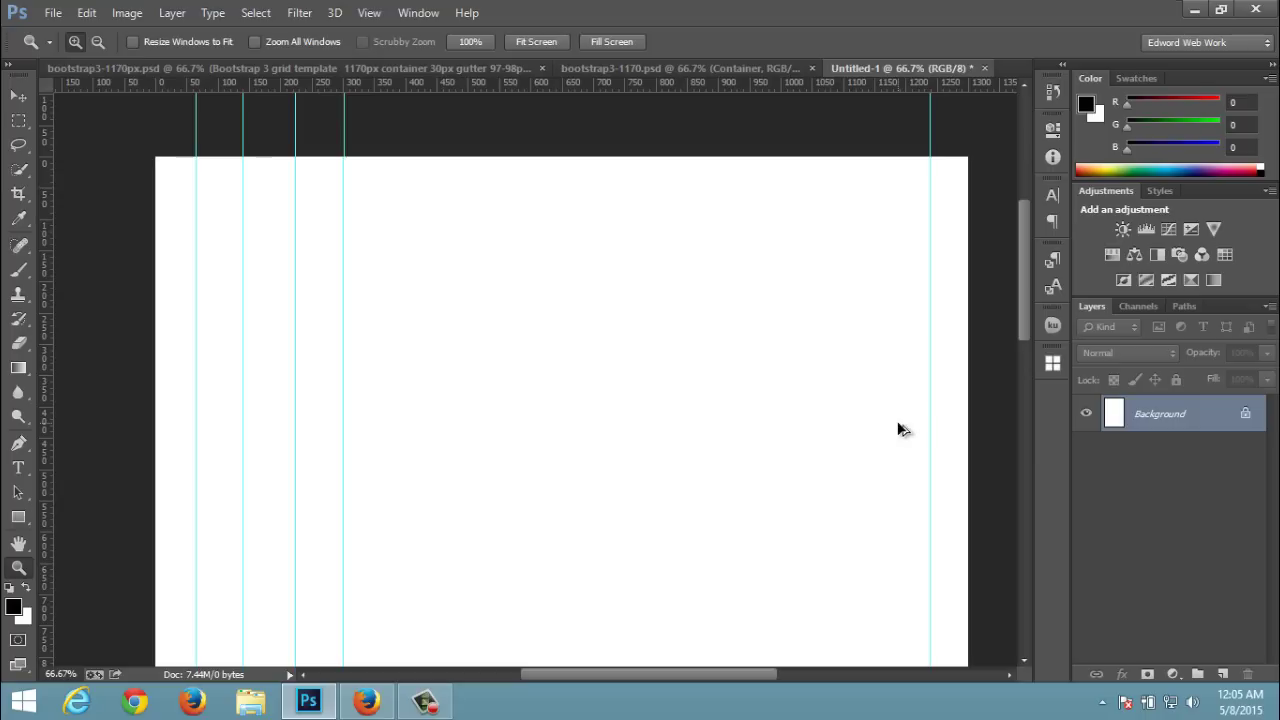
- Undo the hand-placed guides and bring up the Bootstrap grid article in Firefox
{"action": "key", "text": "ctrl+alt+z"}
{"action": "key", "text": "ctrl+alt+z"}
{"action": "key", "text": "ctrl+alt+z"}
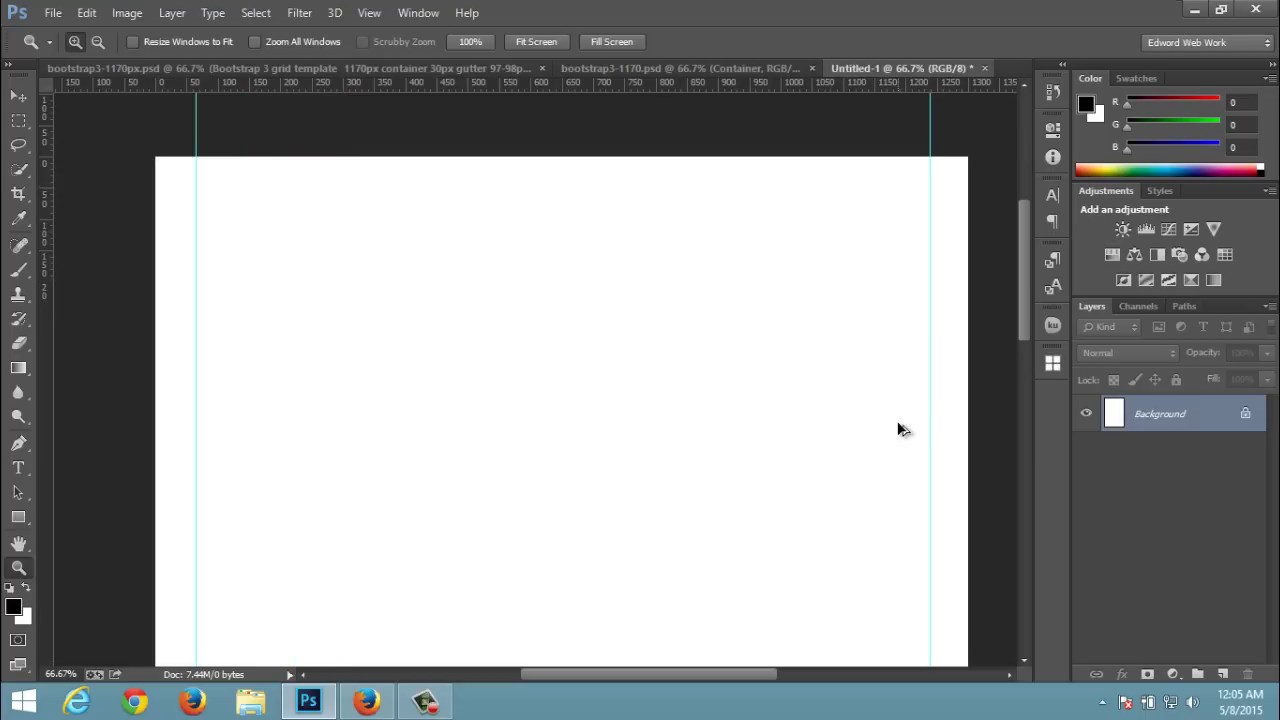
{"action": "key", "text": "ctrl+alt+z"}
{"action": "key", "text": "ctrl+alt+z"}
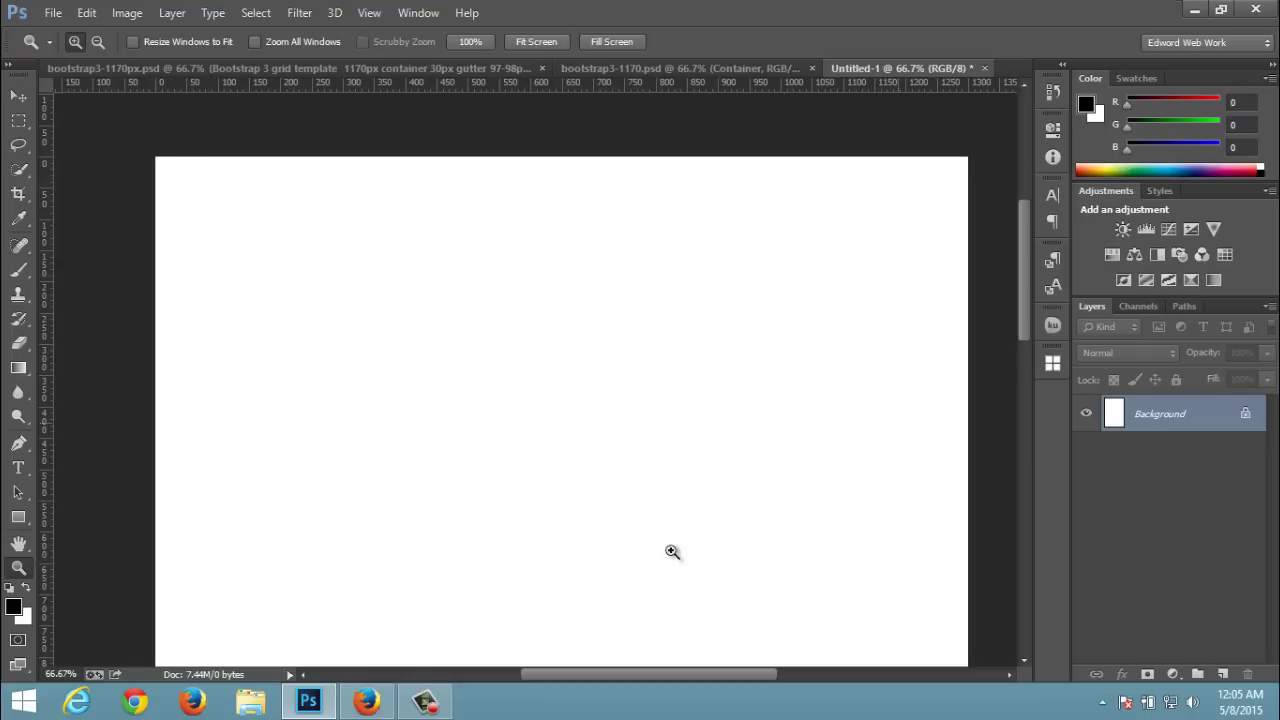
{"action": "left_click", "coordinate": [380, 706]}
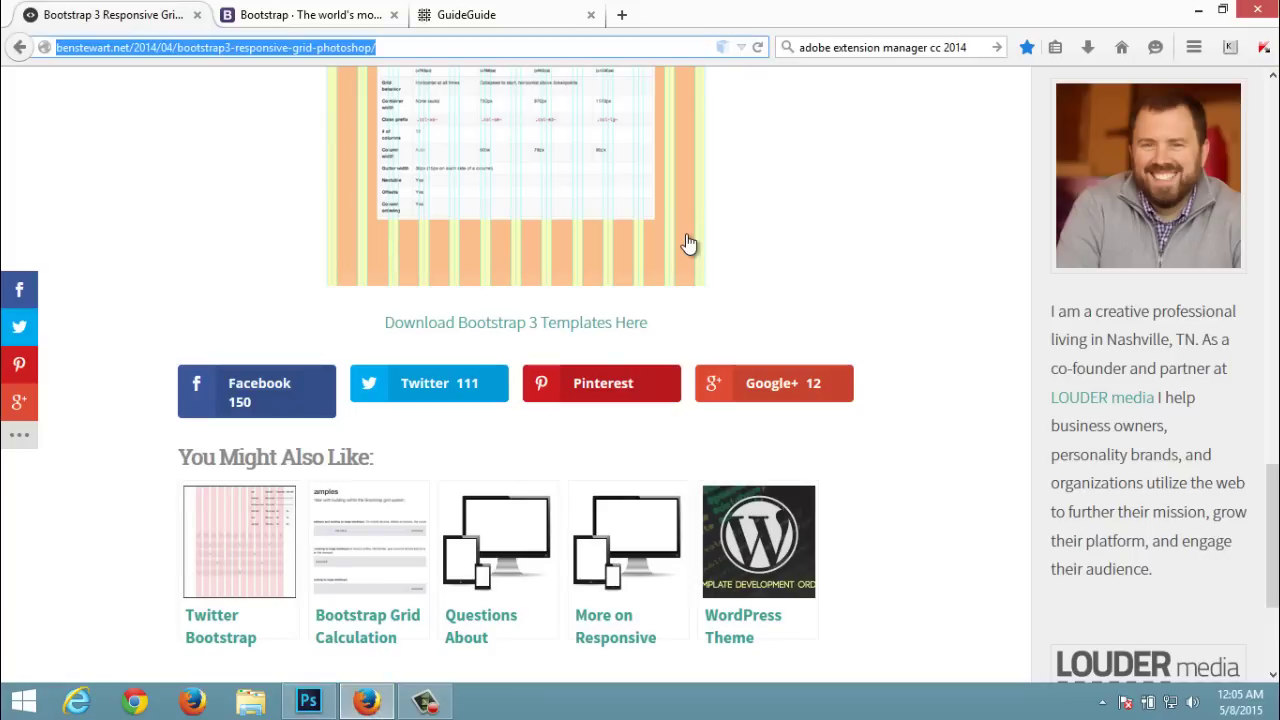
{"action": "scroll", "coordinate": [686, 243], "scroll_direction": "up", "scroll_amount": 5}
{"action": "scroll", "coordinate": [688, 242], "scroll_direction": "up", "scroll_amount": 5}
{"action": "scroll", "coordinate": [687, 241], "scroll_direction": "up", "scroll_amount": 5}
- Switch to the GuideGuide website tab and scroll through its page
{"action": "scroll", "coordinate": [660, 195], "scroll_direction": "up", "scroll_amount": 5}
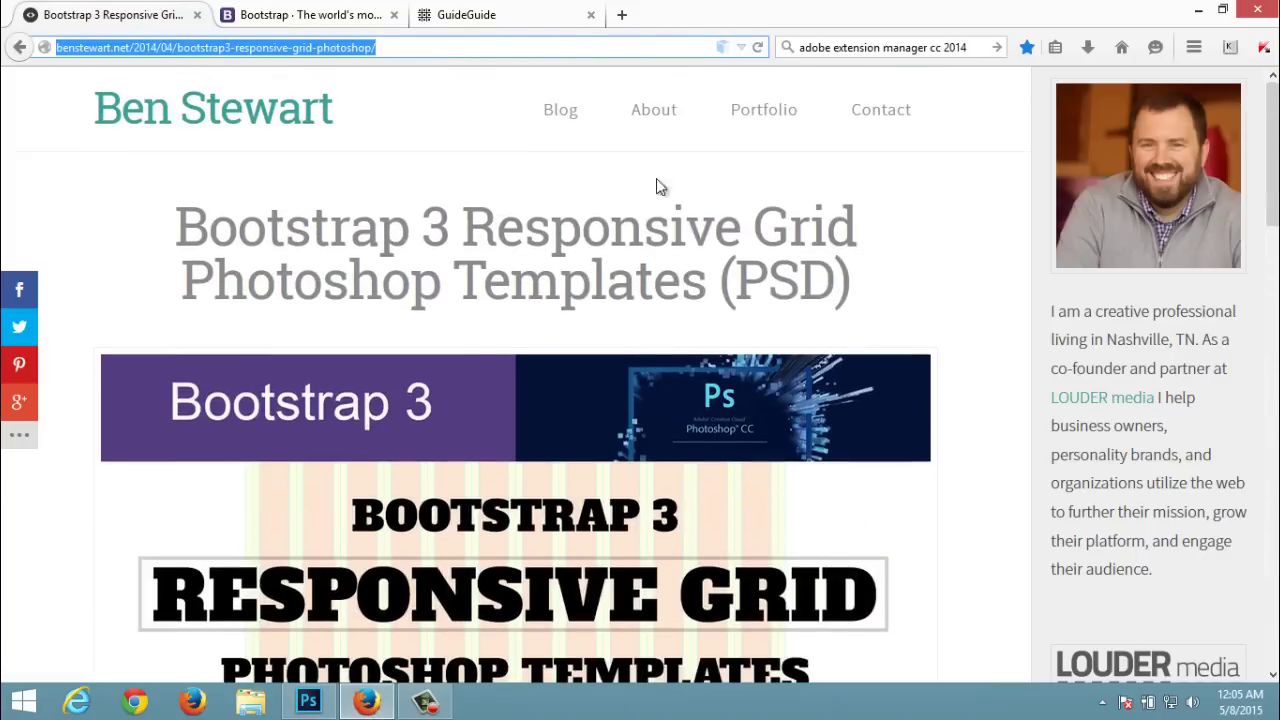
{"action": "left_click", "coordinate": [490, 18]}
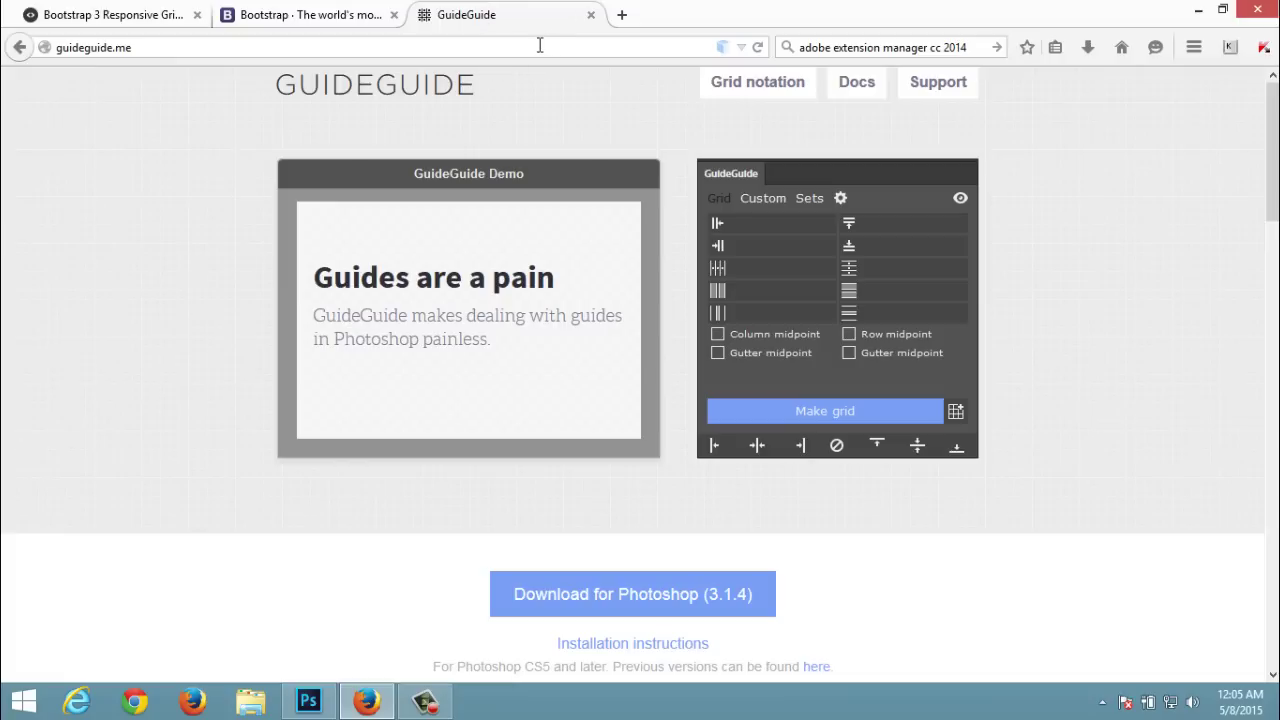
{"action": "left_click", "coordinate": [268, 49]}
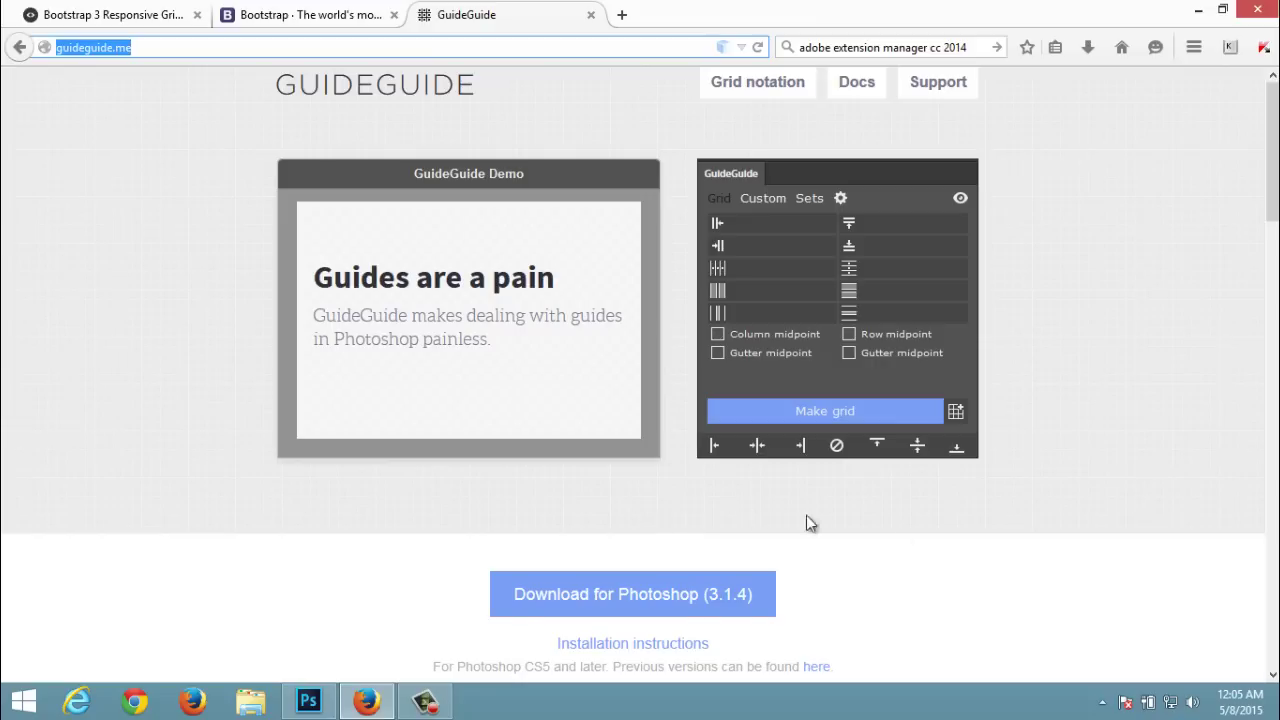
{"action": "scroll", "coordinate": [914, 532], "scroll_direction": "down", "scroll_amount": 2}
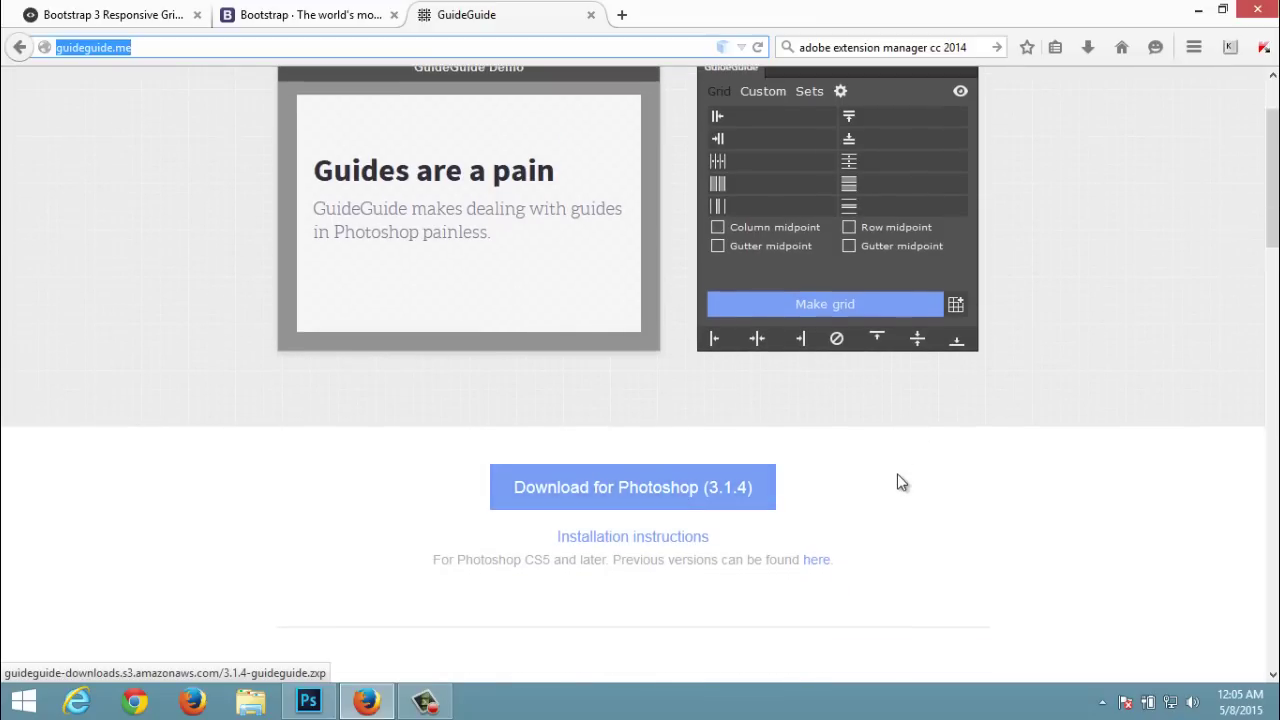
{"action": "scroll", "coordinate": [902, 480], "scroll_direction": "down", "scroll_amount": 4}
{"action": "scroll", "coordinate": [902, 480], "scroll_direction": "down", "scroll_amount": 5}
{"action": "scroll", "coordinate": [902, 483], "scroll_direction": "up", "scroll_amount": 5}
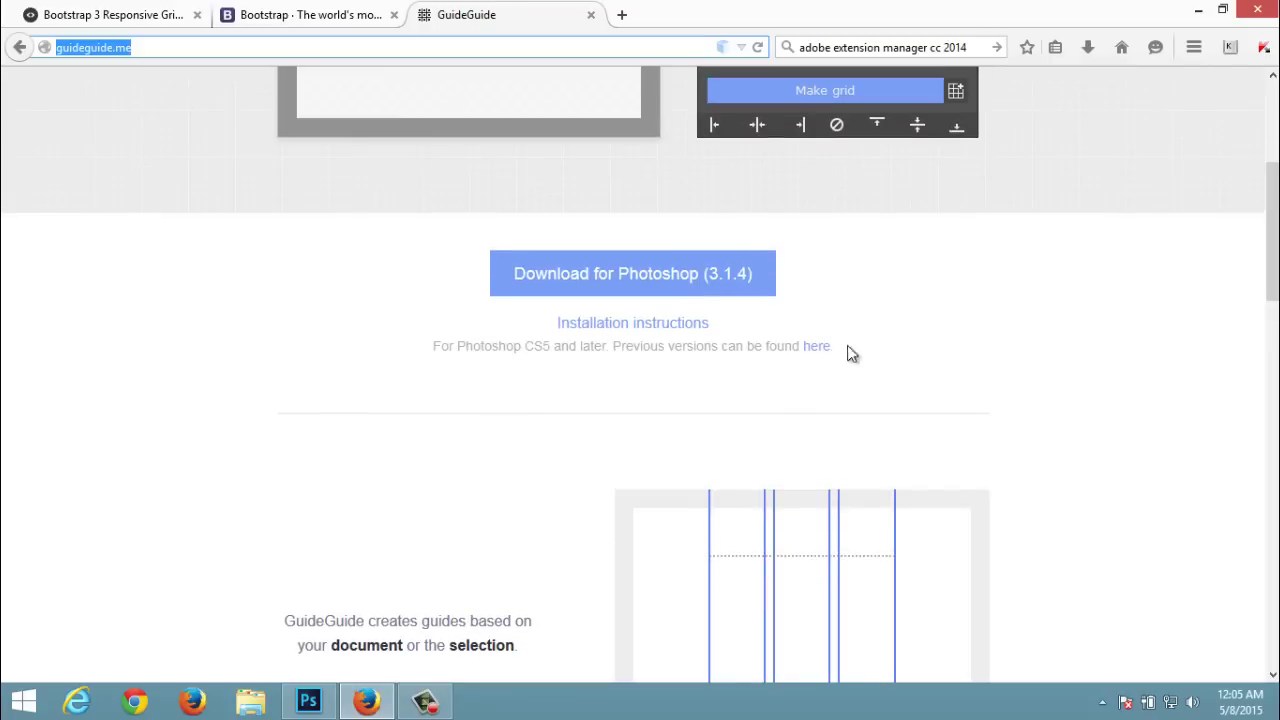
- Open the previous-versions page and browse to GuideGuide 3 (3.1.4) for CS5–CC 2014
{"action": "left_click", "coordinate": [817, 355]}
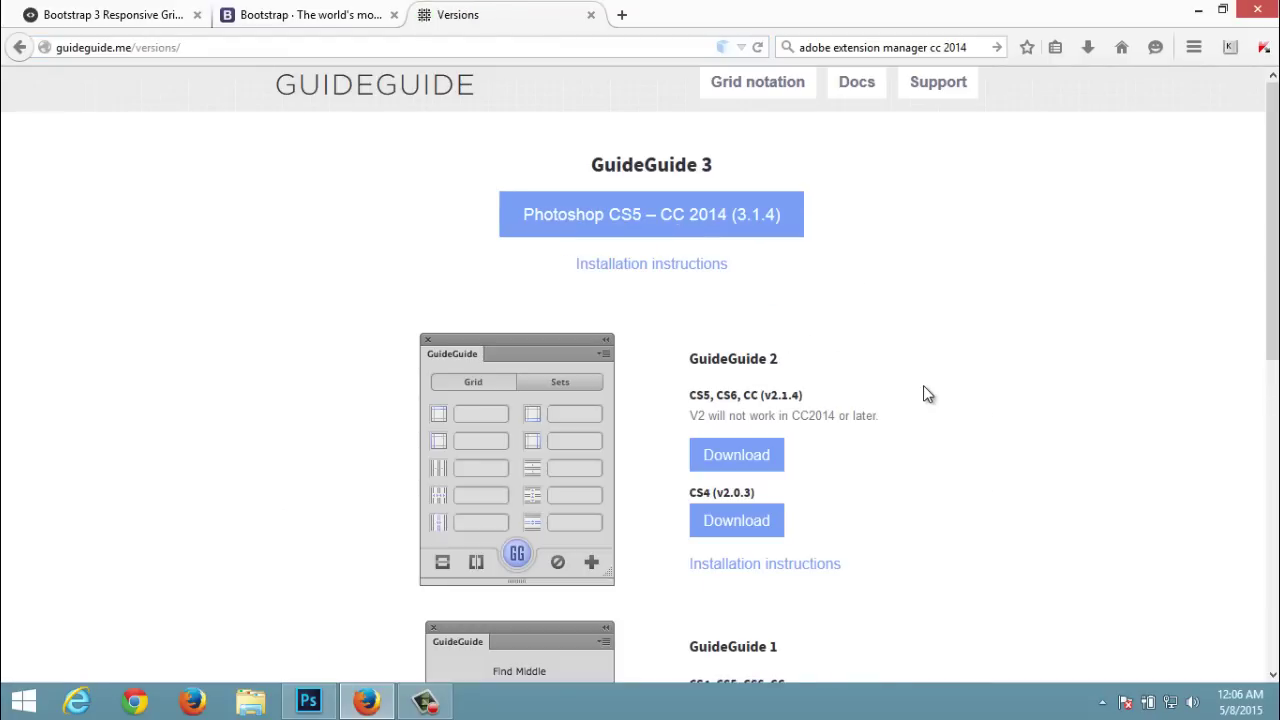
{"action": "scroll", "coordinate": [940, 407], "scroll_direction": "down", "scroll_amount": 2}
{"action": "scroll", "coordinate": [935, 400], "scroll_direction": "down", "scroll_amount": 1}
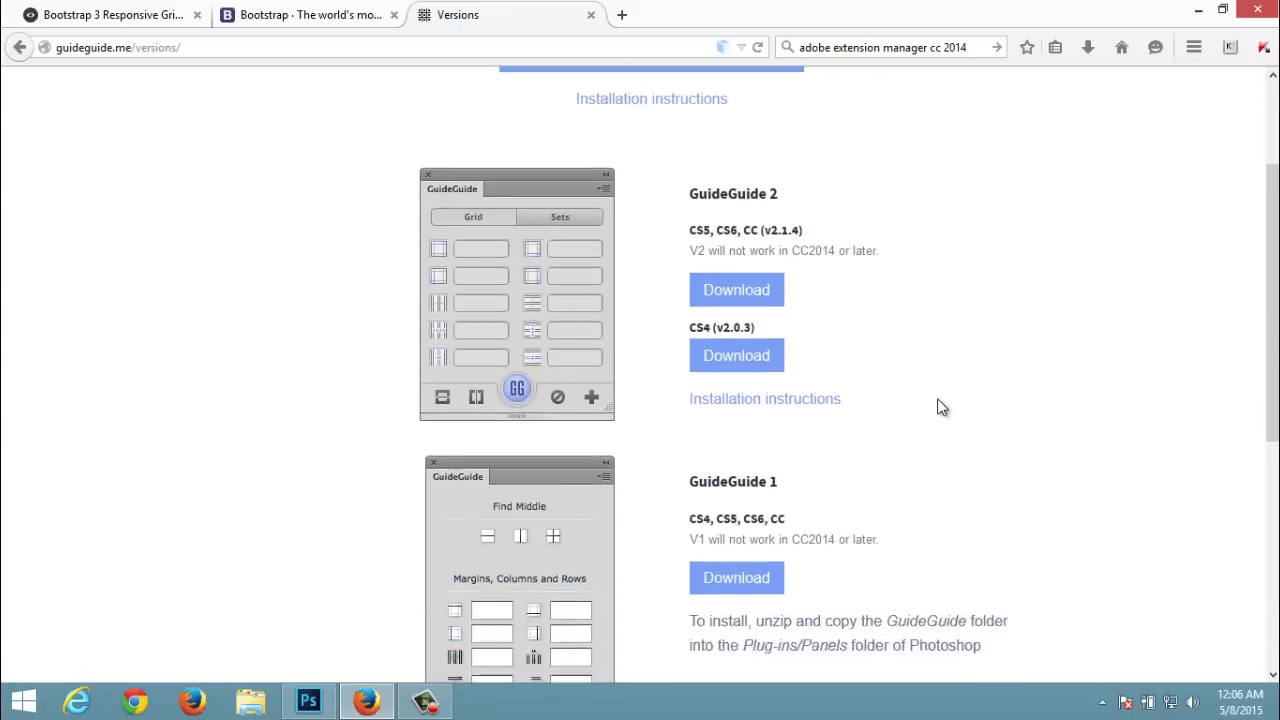
{"action": "scroll", "coordinate": [925, 386], "scroll_direction": "down", "scroll_amount": 2}
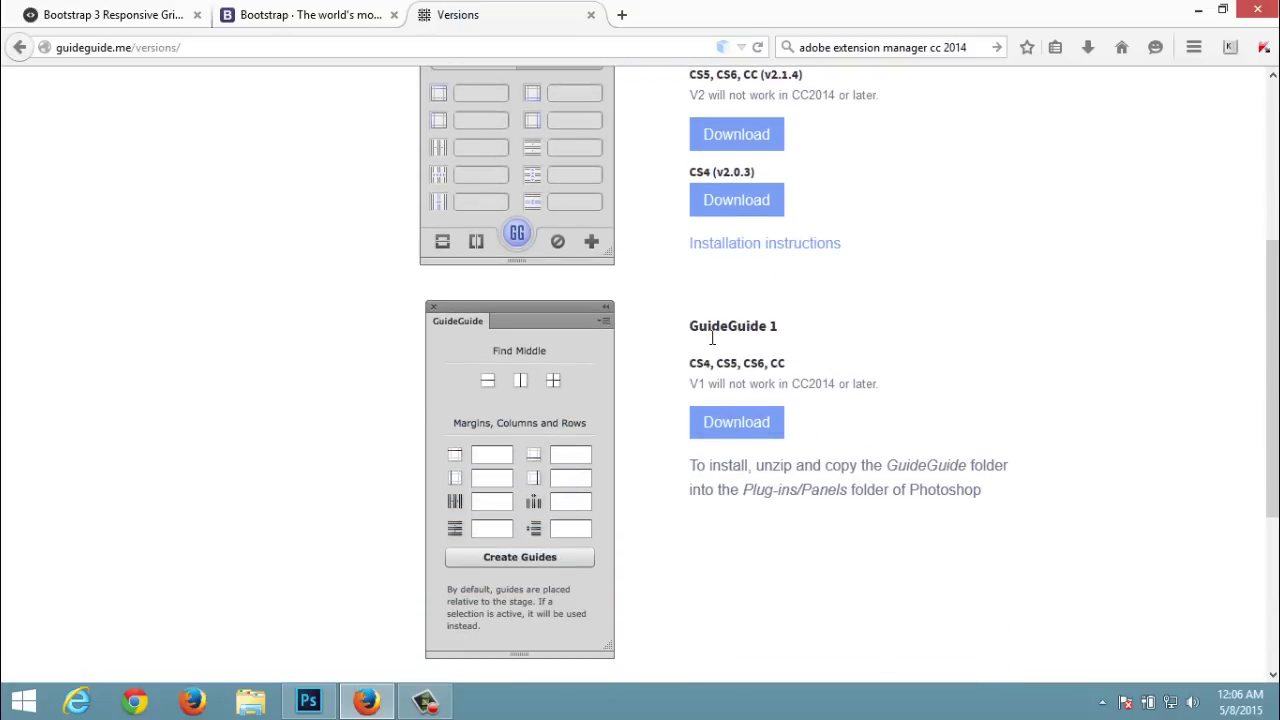
{"action": "left_click_drag", "start_coordinate": [780, 326], "coordinate": [678, 326]}
{"action": "scroll", "coordinate": [968, 383], "scroll_direction": "up", "scroll_amount": 4}
{"action": "scroll", "coordinate": [968, 383], "scroll_direction": "up", "scroll_amount": 1}
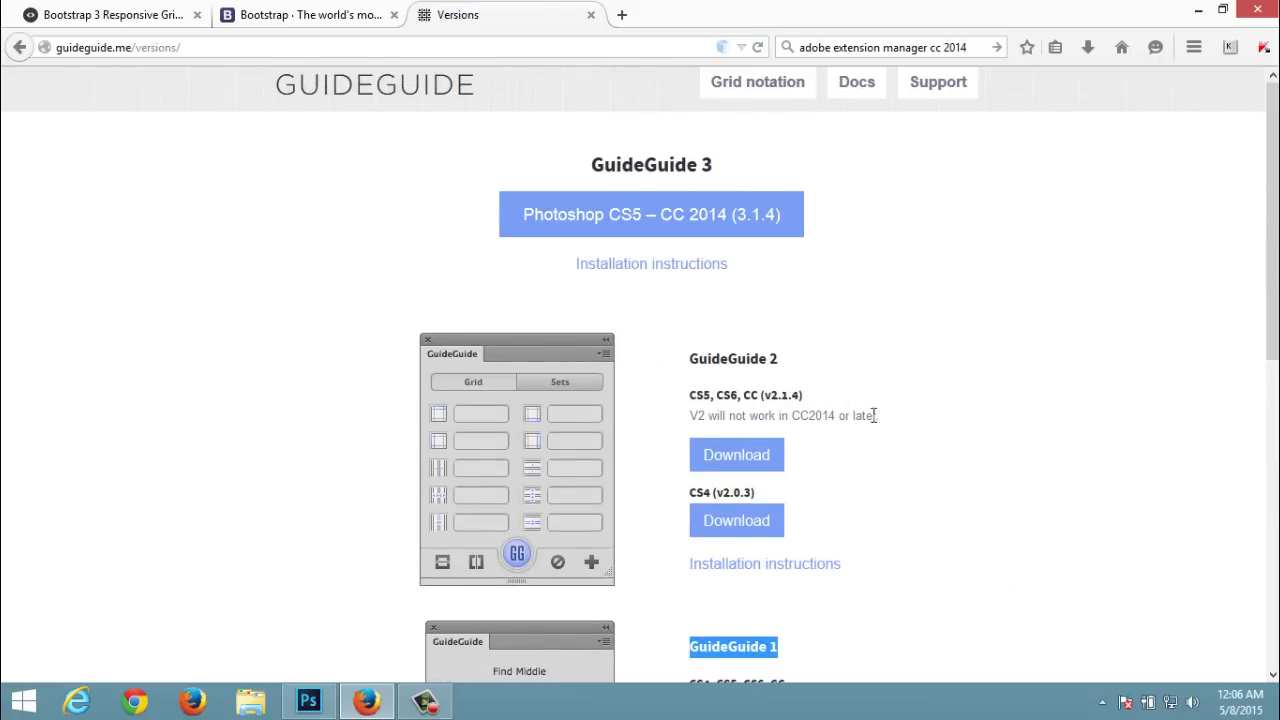
{"action": "scroll", "coordinate": [953, 542], "scroll_direction": "down", "scroll_amount": 1}
{"action": "scroll", "coordinate": [646, 474], "scroll_direction": "down", "scroll_amount": 2}
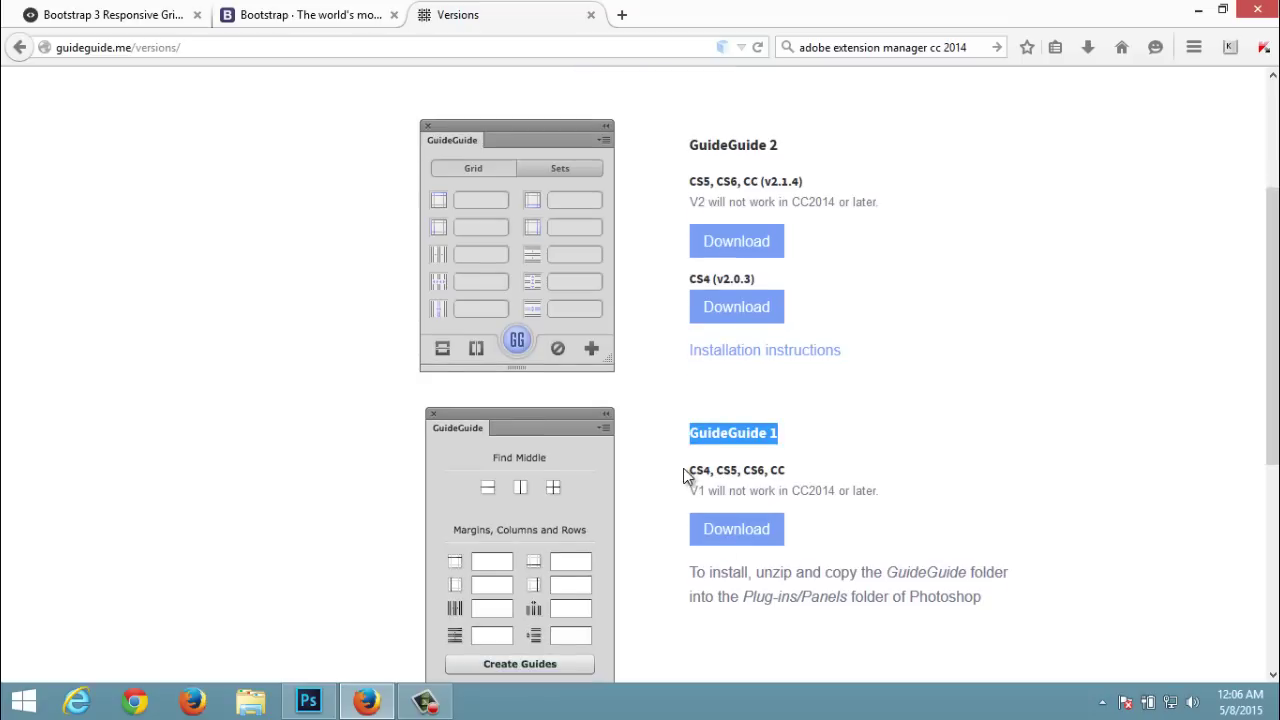
{"action": "scroll", "coordinate": [764, 501], "scroll_direction": "down", "scroll_amount": 2}
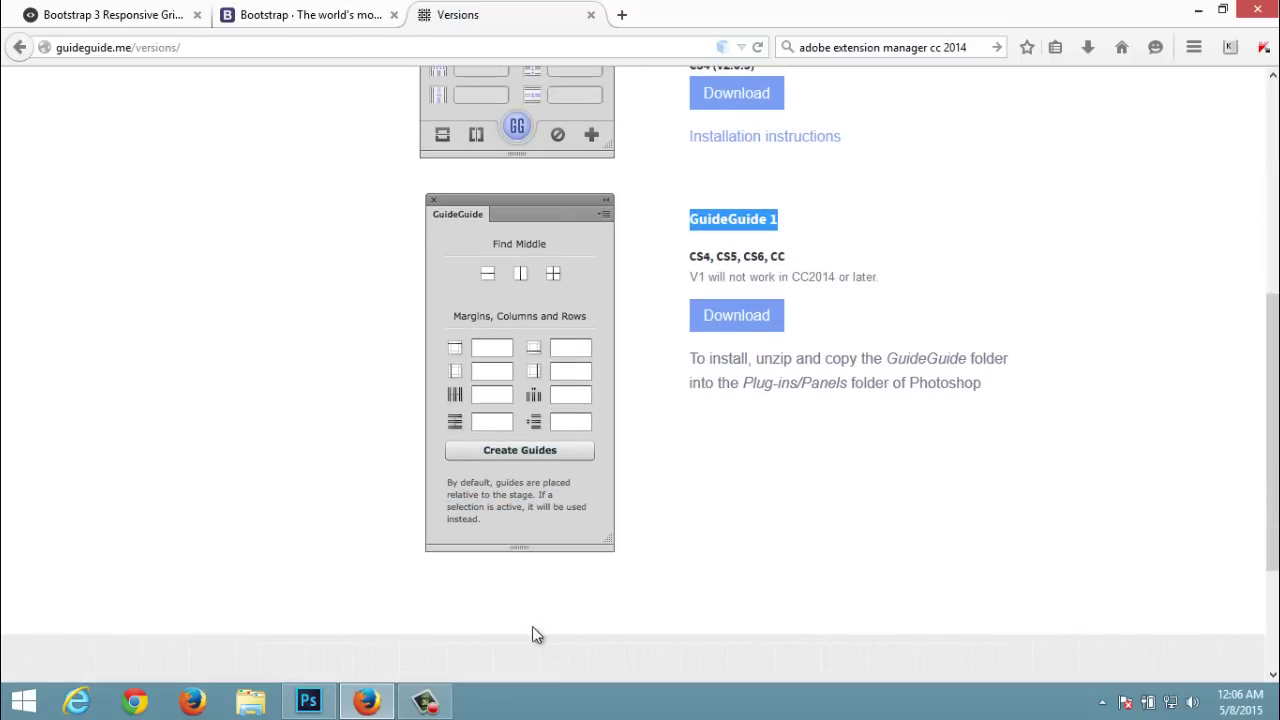
- Back in Photoshop, launch GuideGuide from Window > Extensions and expand its panel
{"action": "mouse_move", "coordinate": [308, 701]}
{"action": "left_click", "coordinate": [318, 708]}
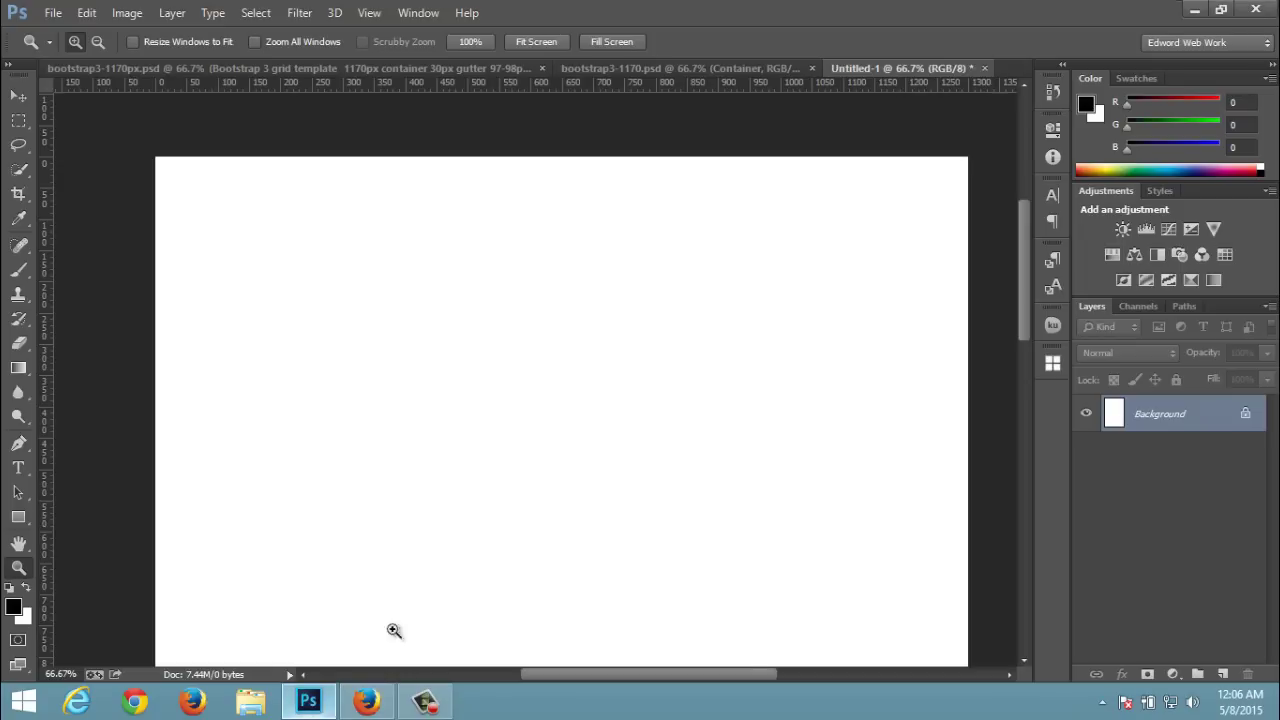
{"action": "left_click", "coordinate": [430, 14]}
{"action": "mouse_move", "coordinate": [435, 78]}
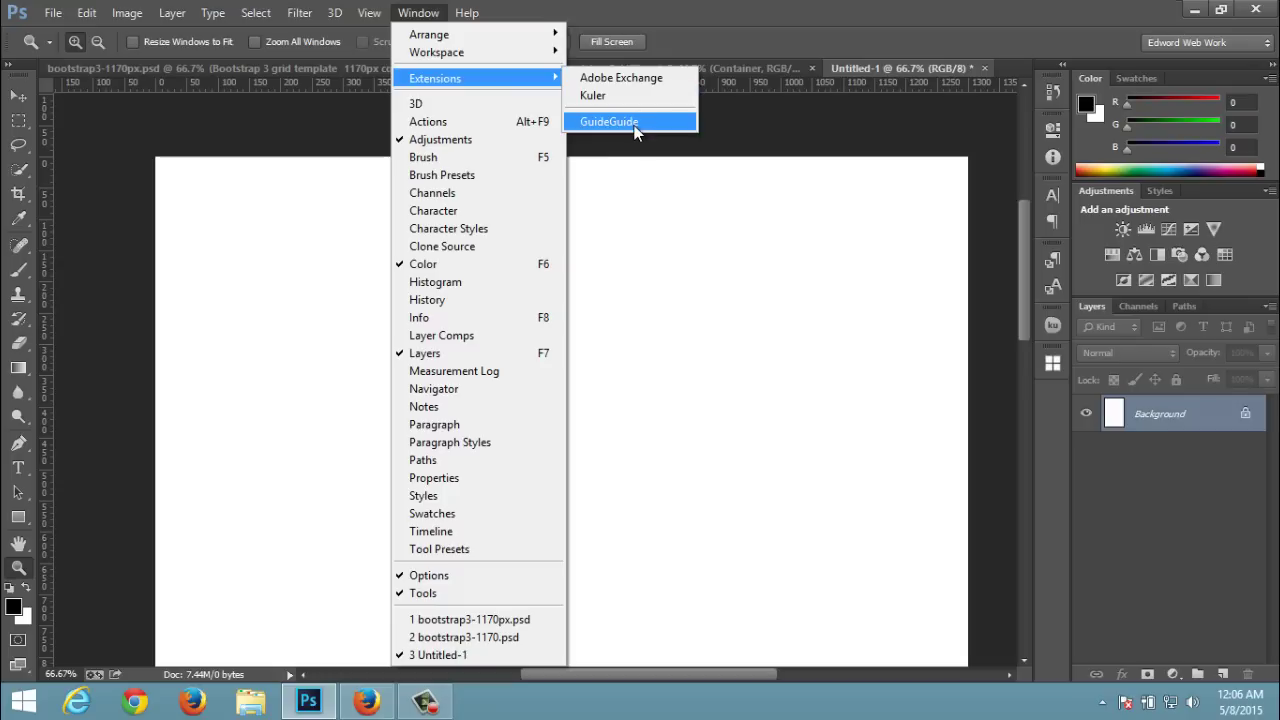
{"action": "left_click", "coordinate": [963, 160]}
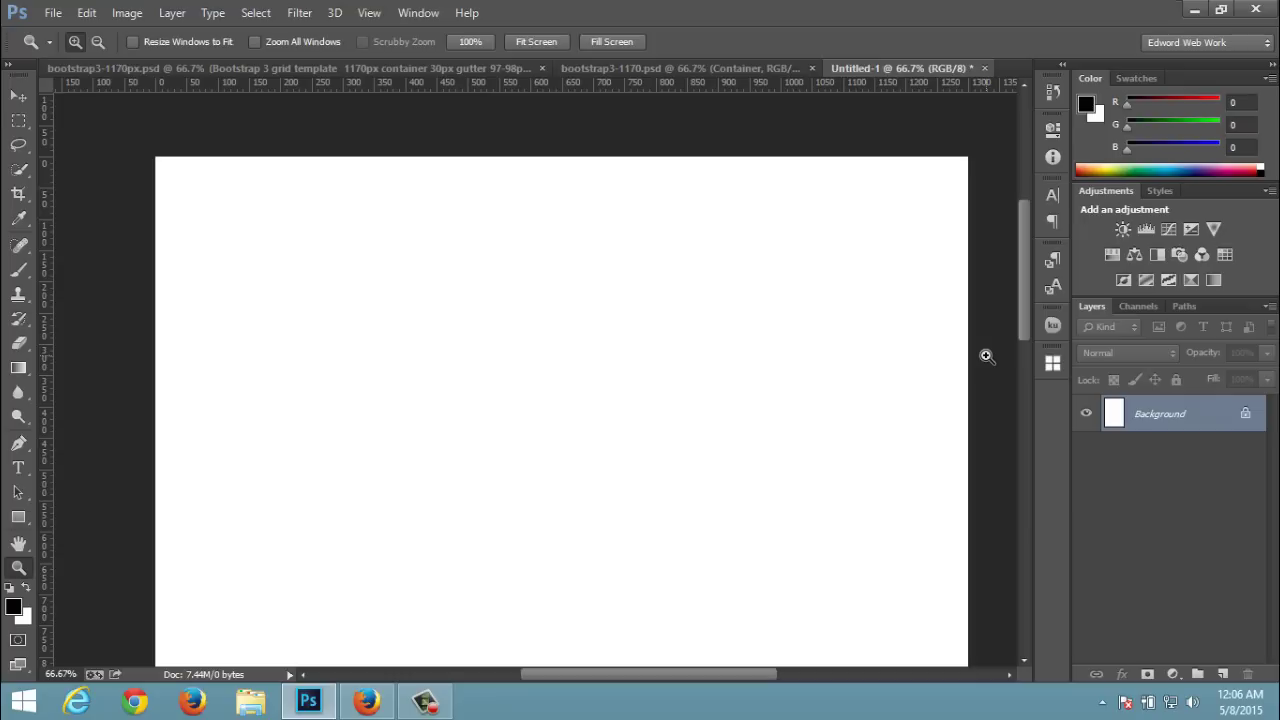
{"action": "left_click", "coordinate": [1051, 363]}
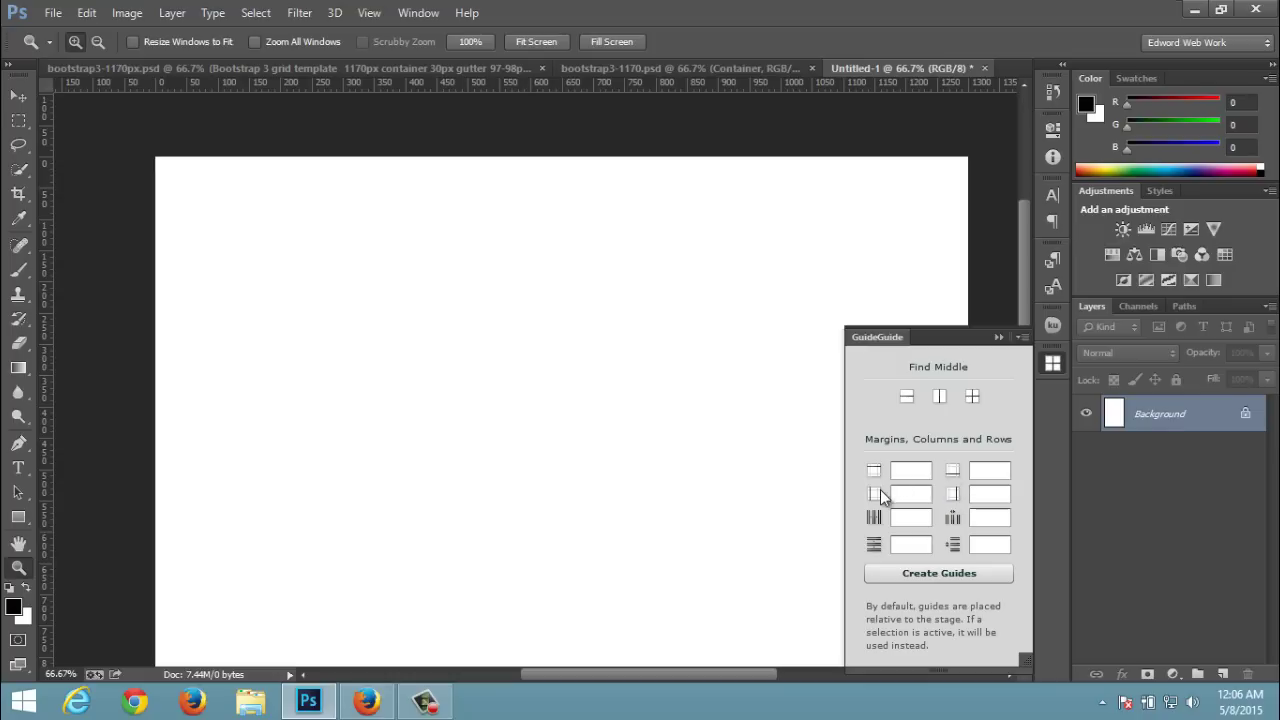
- In GuideGuide, set margins 65, 12 columns, gutter 30, create the guides, then collapse the panel
{"action": "left_click", "coordinate": [905, 495]}
{"action": "left_click", "coordinate": [999, 495]}
{"action": "type", "text": "65"}
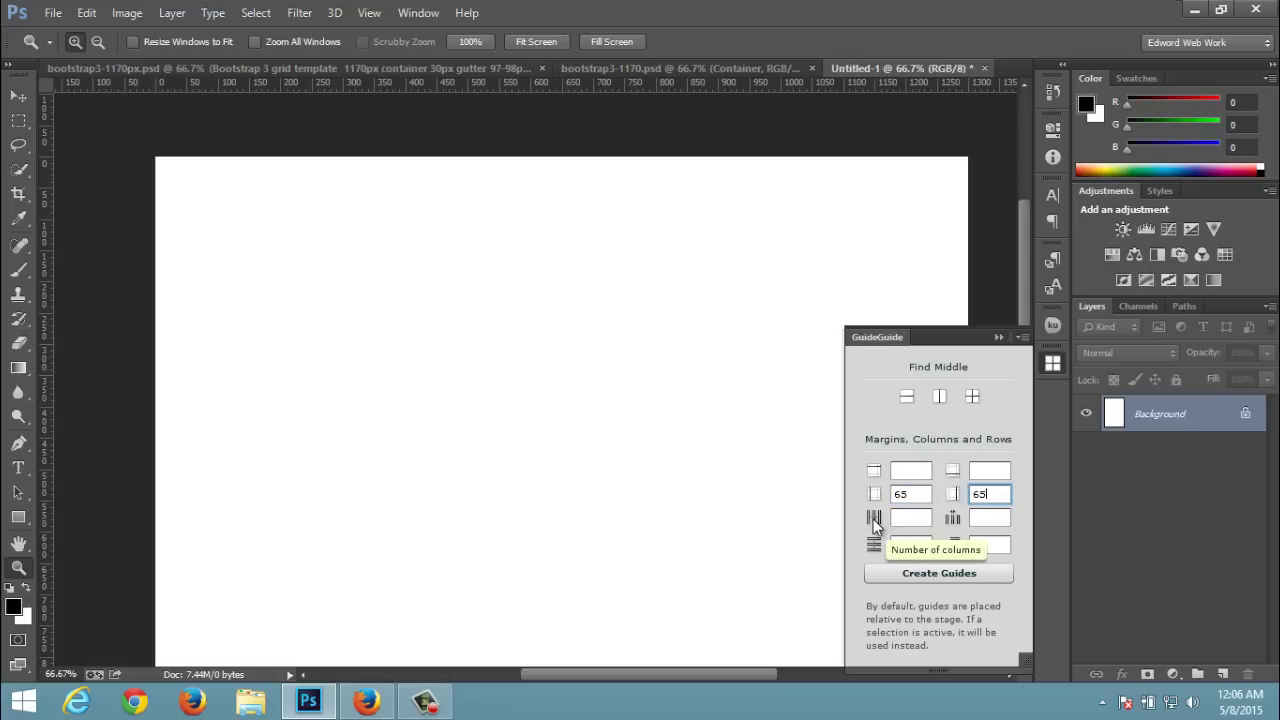
{"action": "left_click", "coordinate": [910, 518]}
{"action": "type", "text": "12"}
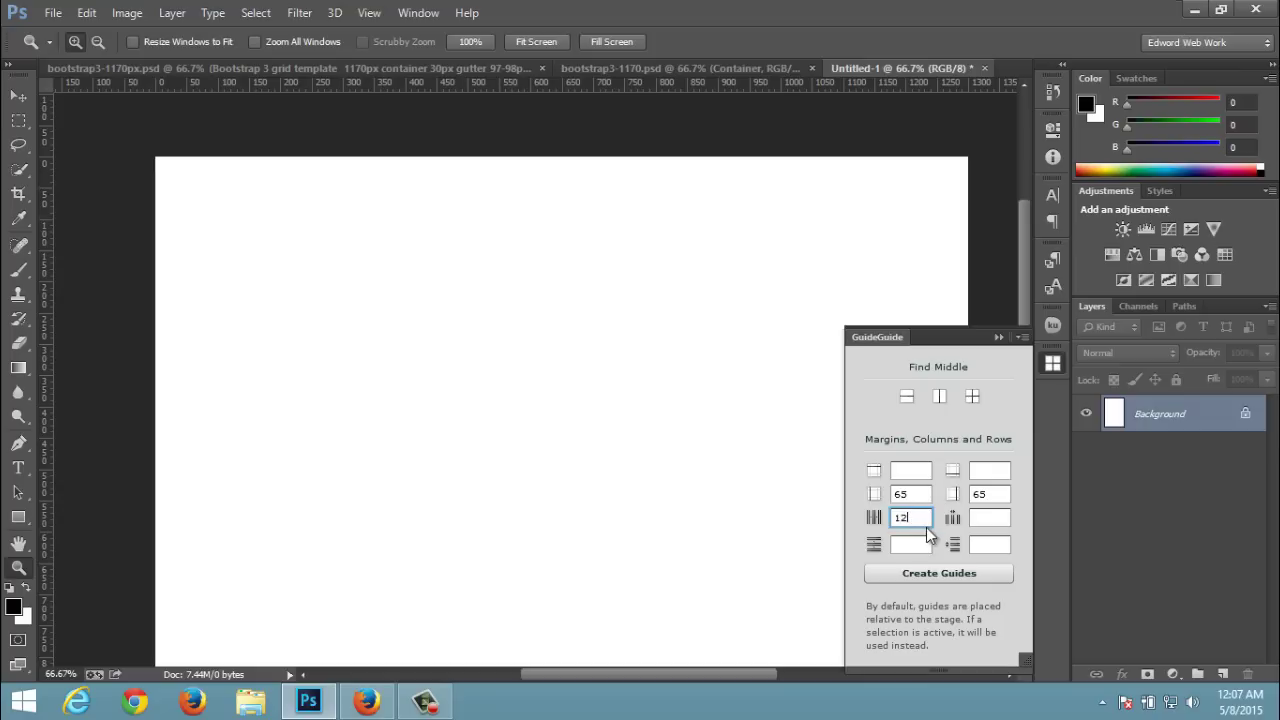
{"action": "left_click", "coordinate": [981, 527]}
{"action": "type", "text": "30"}
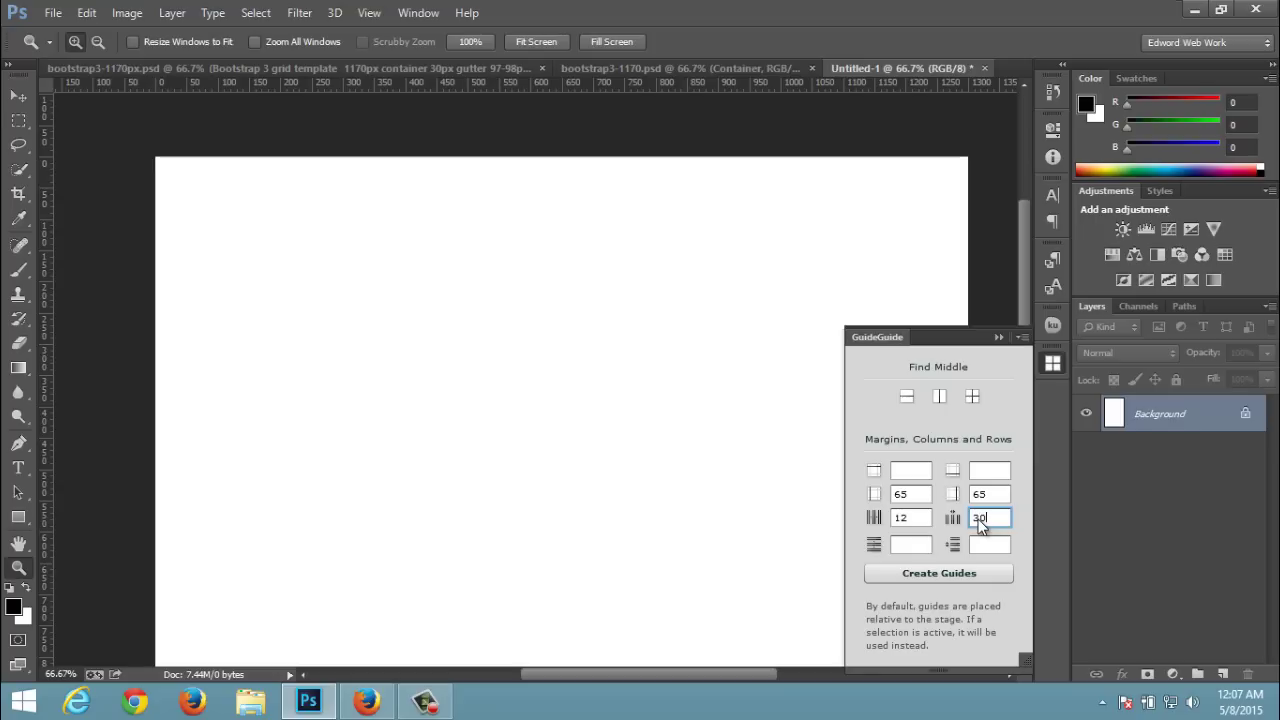
{"action": "left_click", "coordinate": [897, 546]}
{"action": "left_click", "coordinate": [946, 577]}
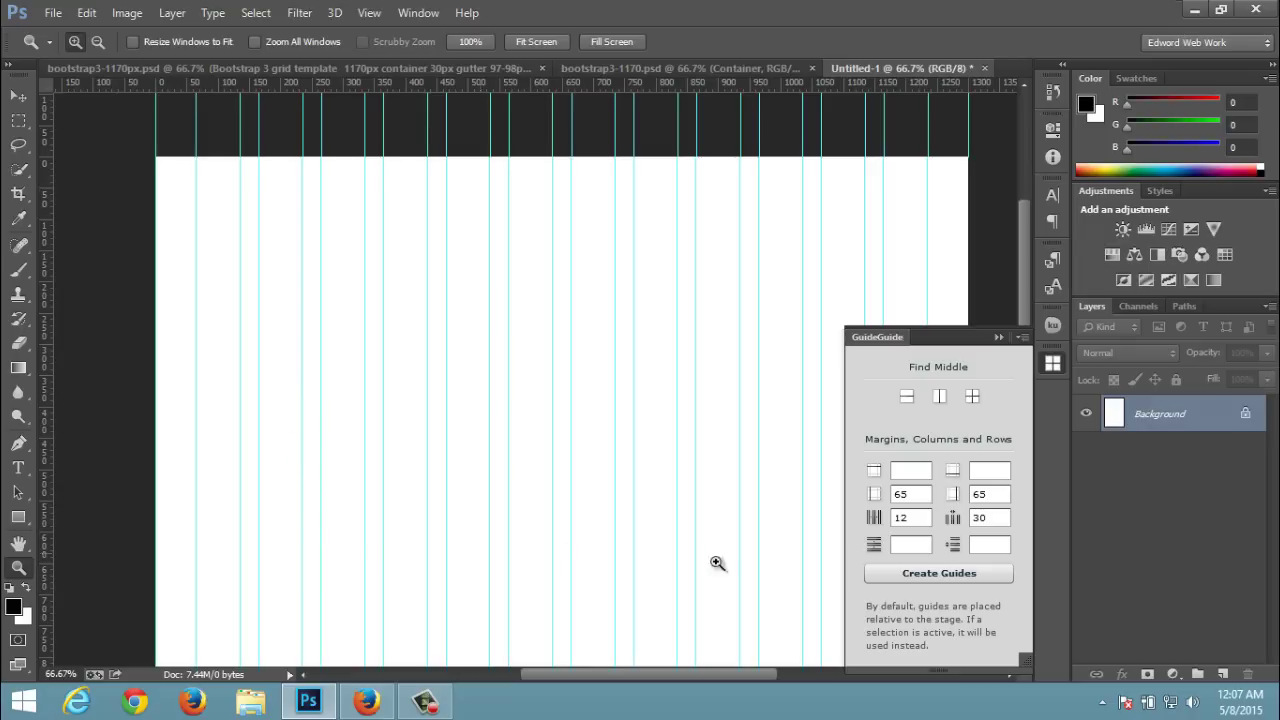
{"action": "left_click", "coordinate": [995, 338]}
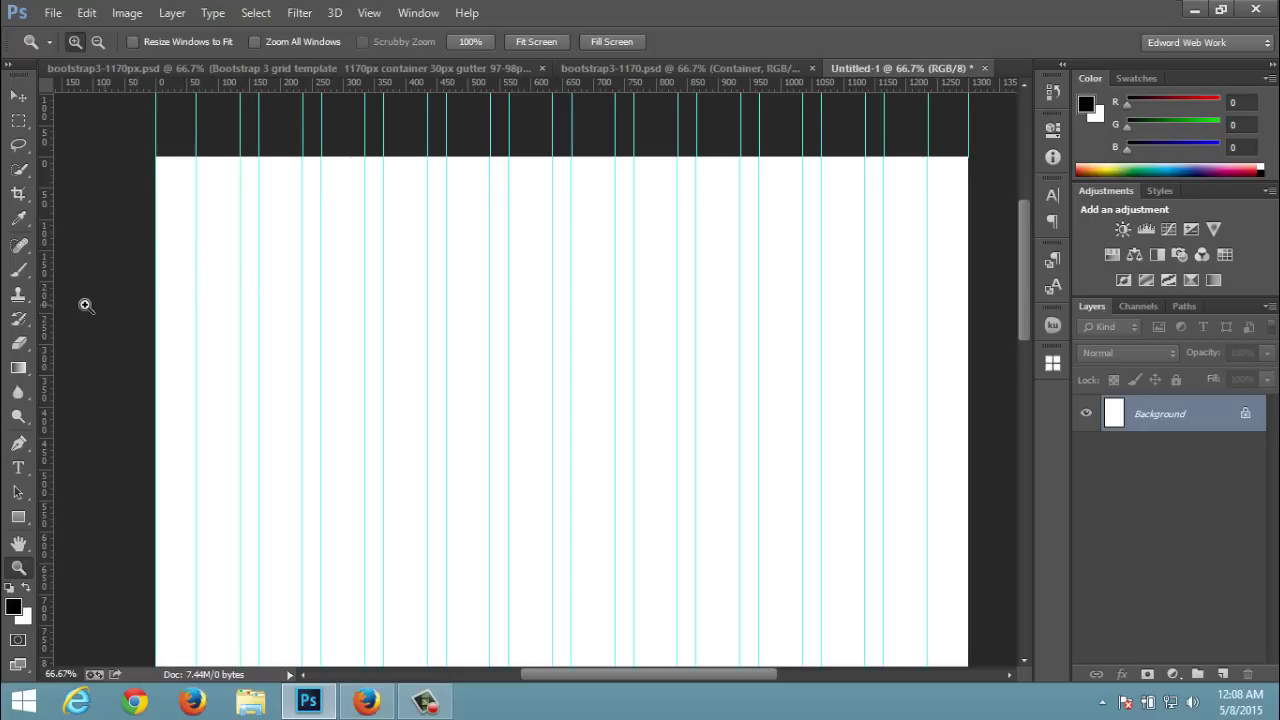
{"action": "left_click", "coordinate": [20, 120]}
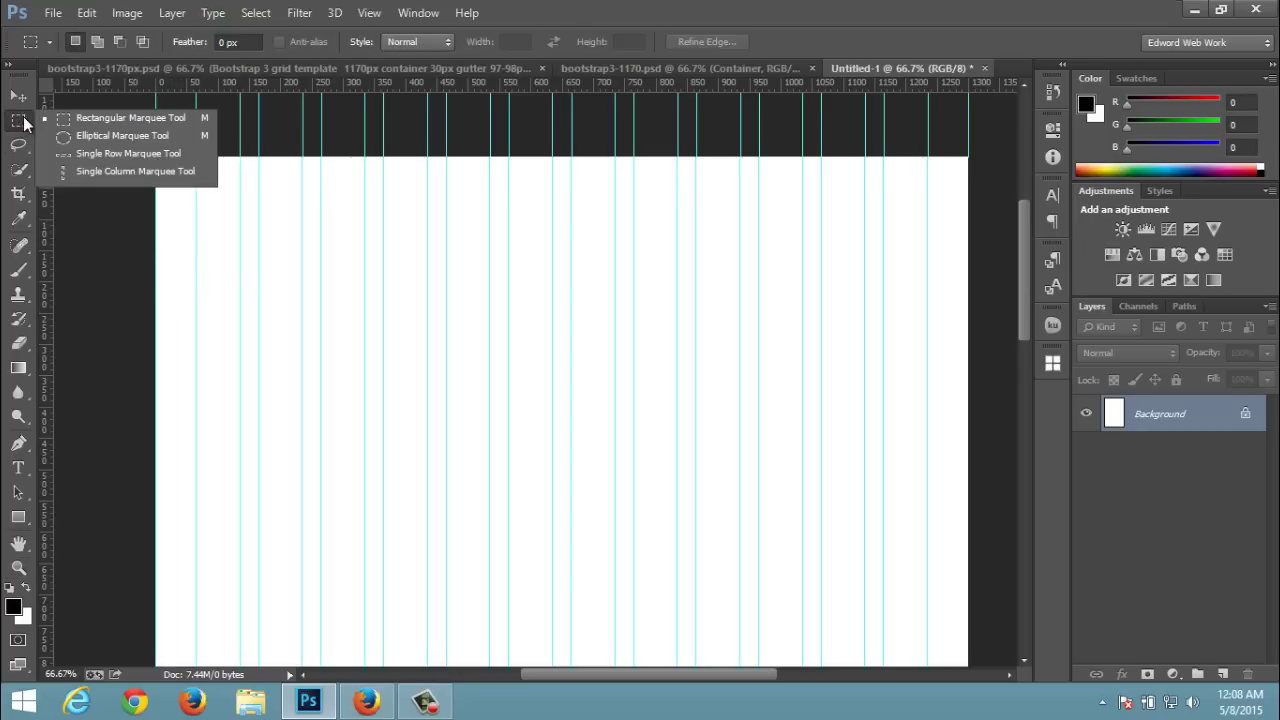
{"action": "left_click", "coordinate": [98, 119]}
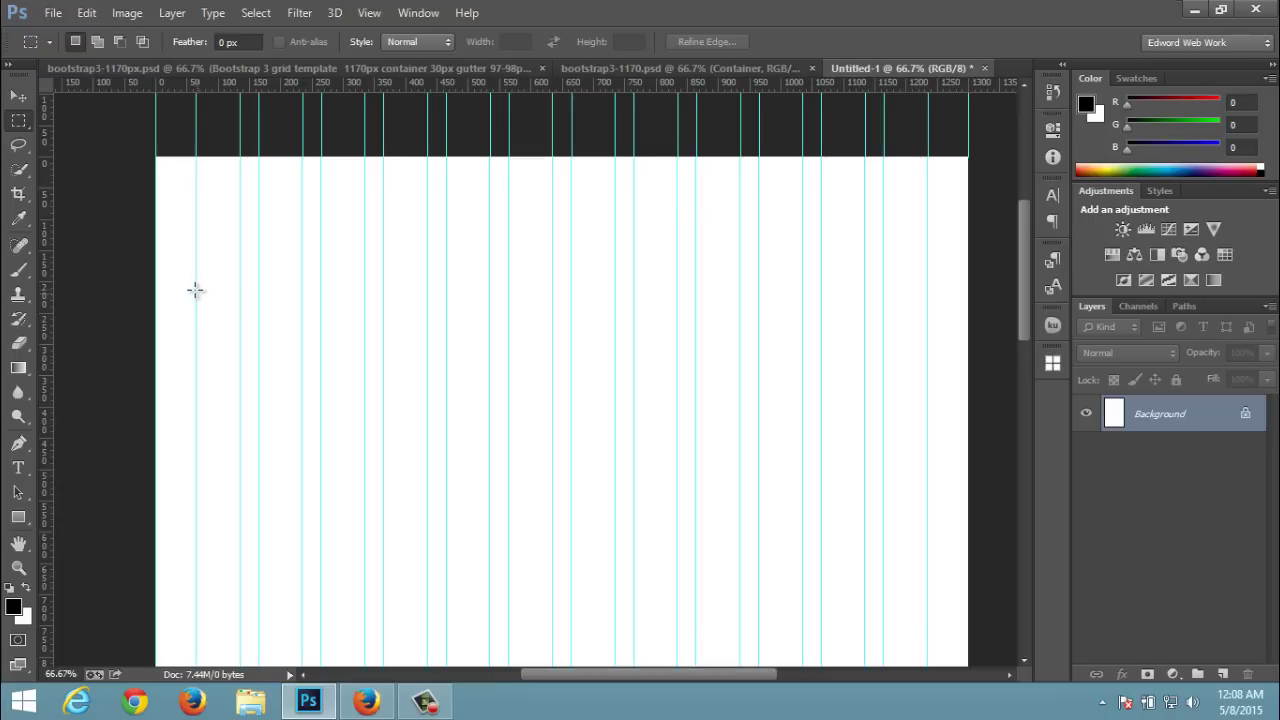
{"action": "left_click_drag", "start_coordinate": [196, 292], "coordinate": [922, 348]}
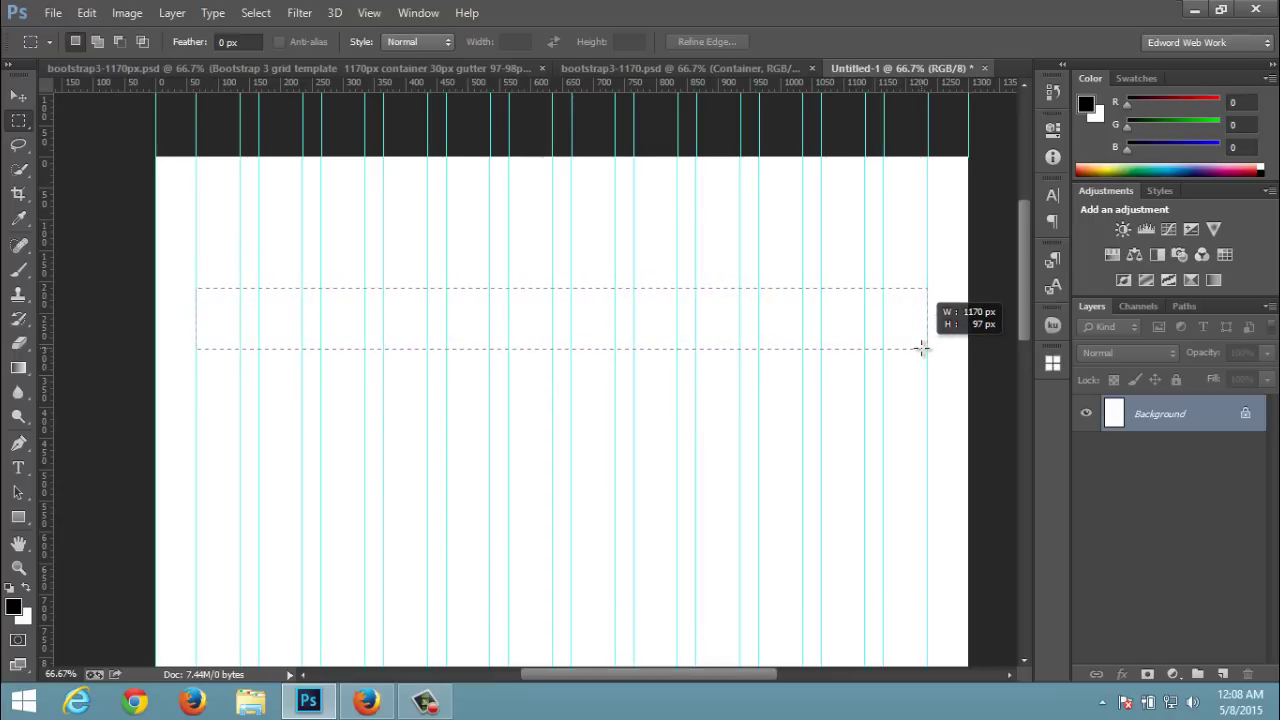
{"action": "left_click_drag", "start_coordinate": [922, 348], "coordinate": [922, 349]}
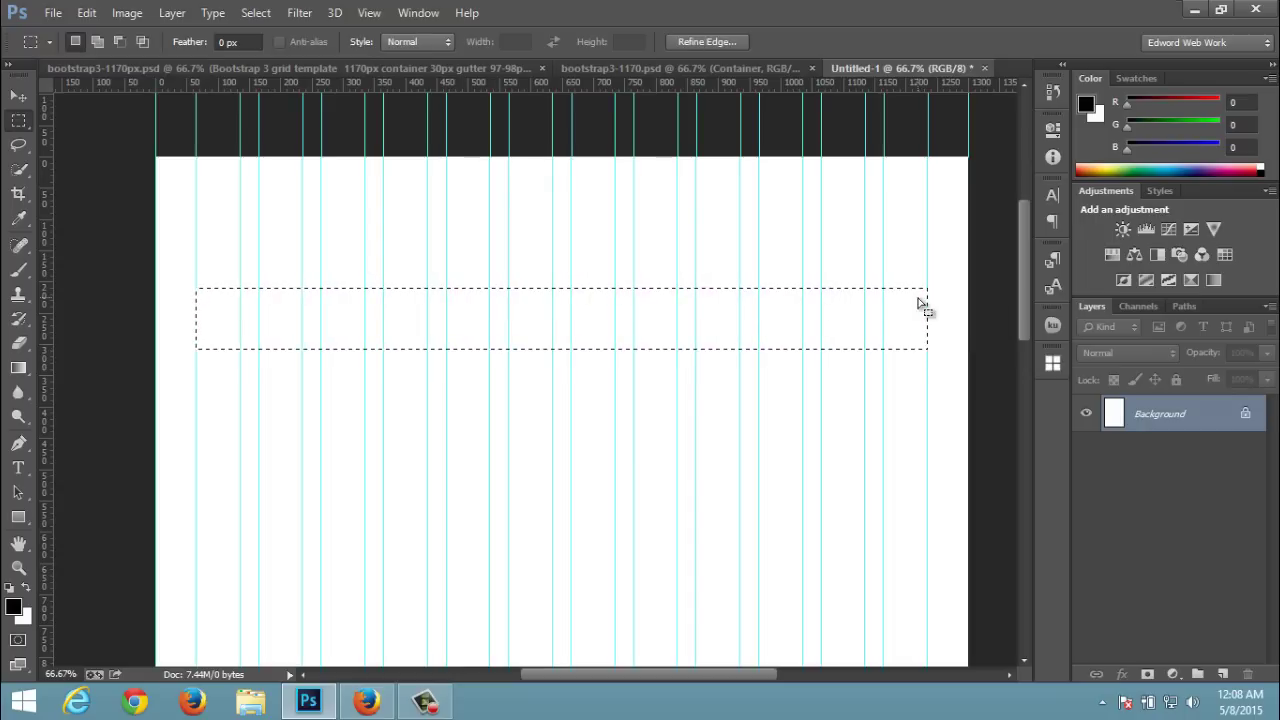
{"action": "left_click", "coordinate": [198, 288]}
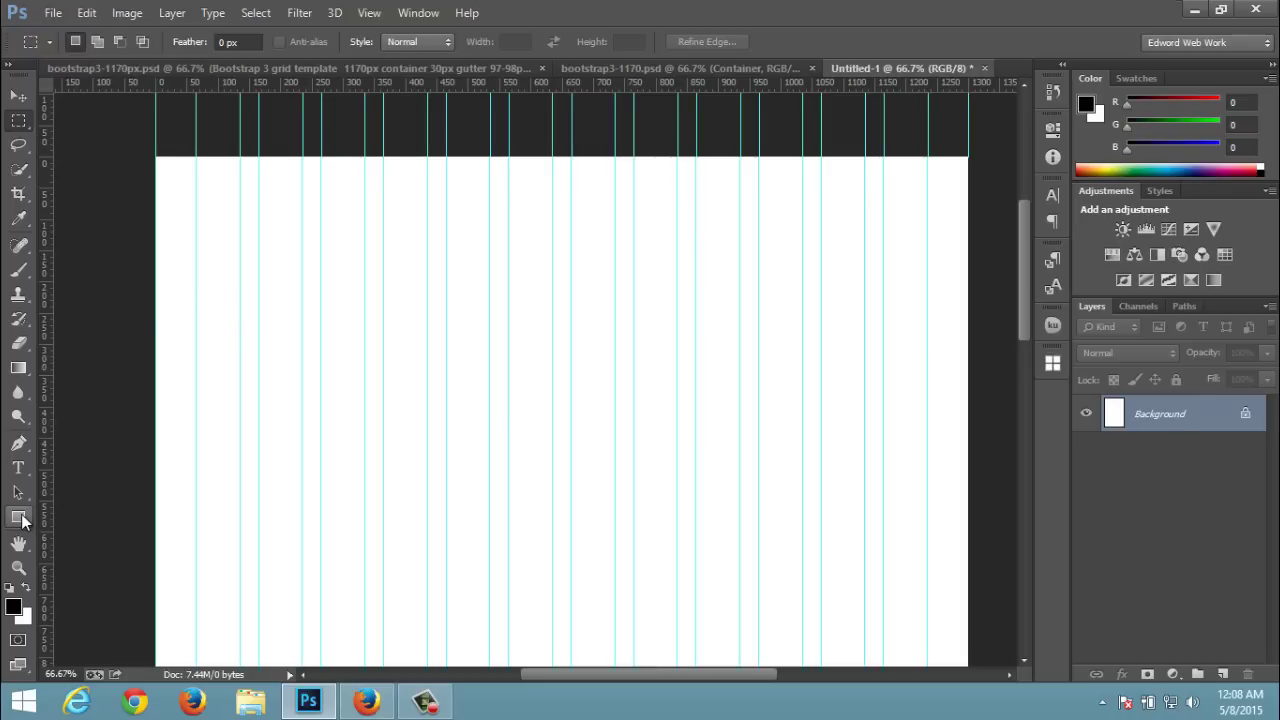
- Draw a 70 px wide, full-height rectangle in the first grid column
{"action": "left_click", "coordinate": [22, 515]}
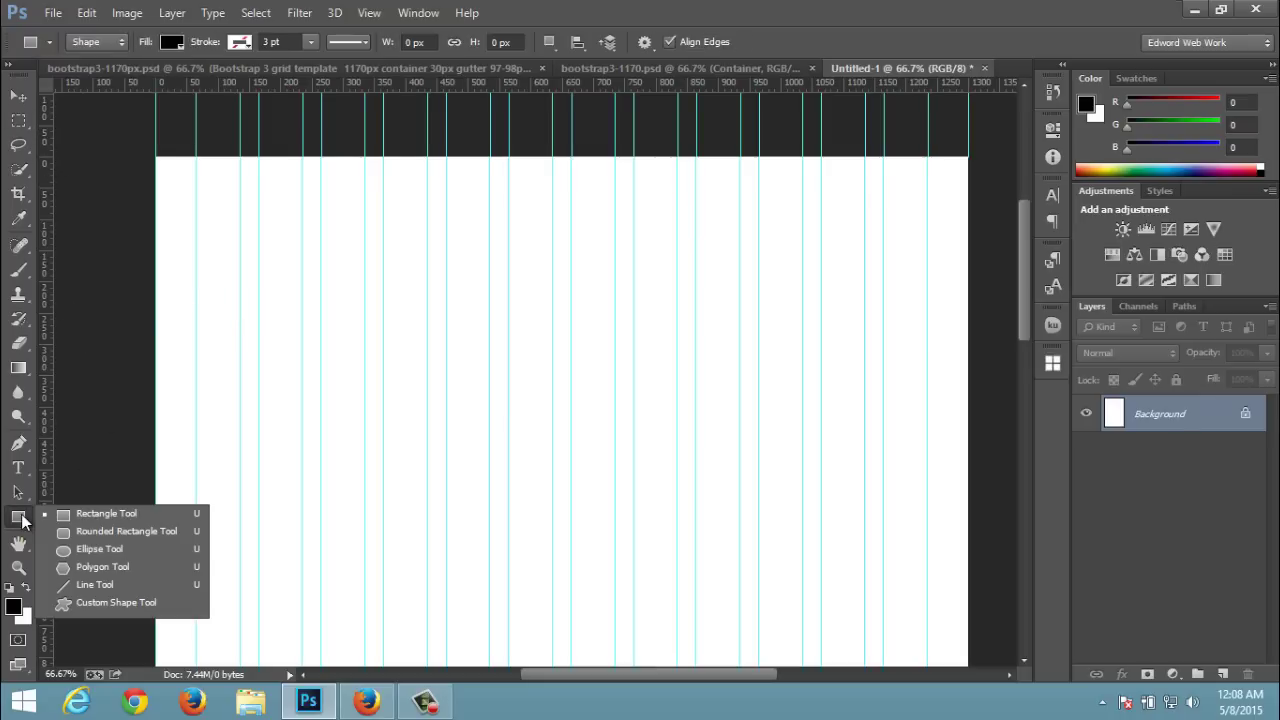
{"action": "left_click", "coordinate": [106, 513]}
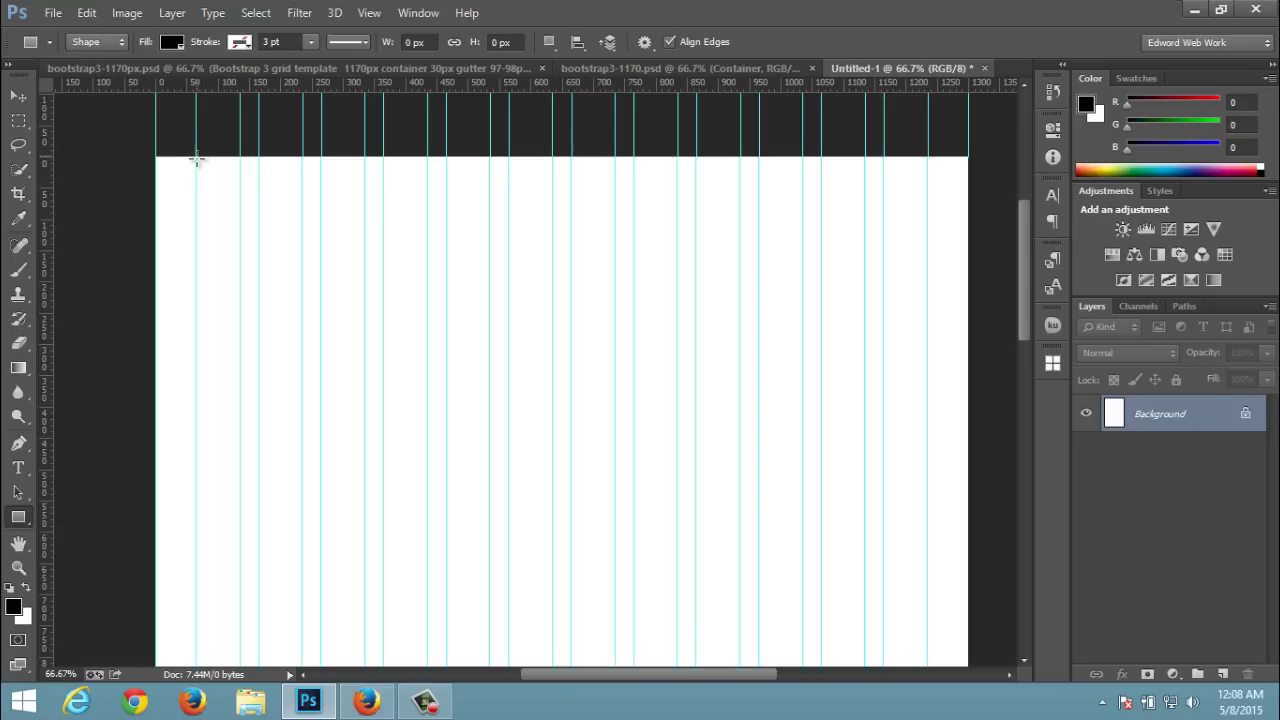
{"action": "mouse_move", "coordinate": [197, 158]}
{"action": "left_mouse_down"}
{"action": "mouse_move", "coordinate": [240, 268]}
{"action": "mouse_move", "coordinate": [250, 685]}
{"action": "mouse_move", "coordinate": [242, 450]}
{"action": "left_mouse_up"}
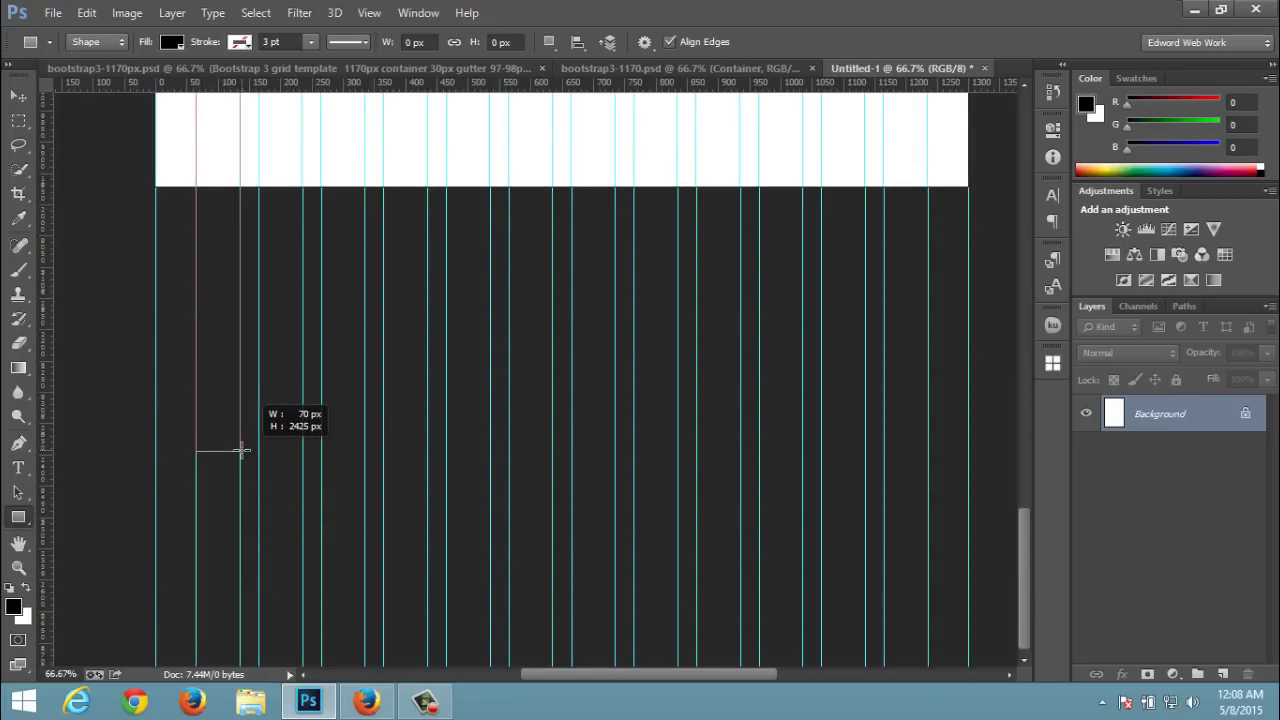
{"action": "left_click_drag", "start_coordinate": [241, 451], "coordinate": [241, 451]}
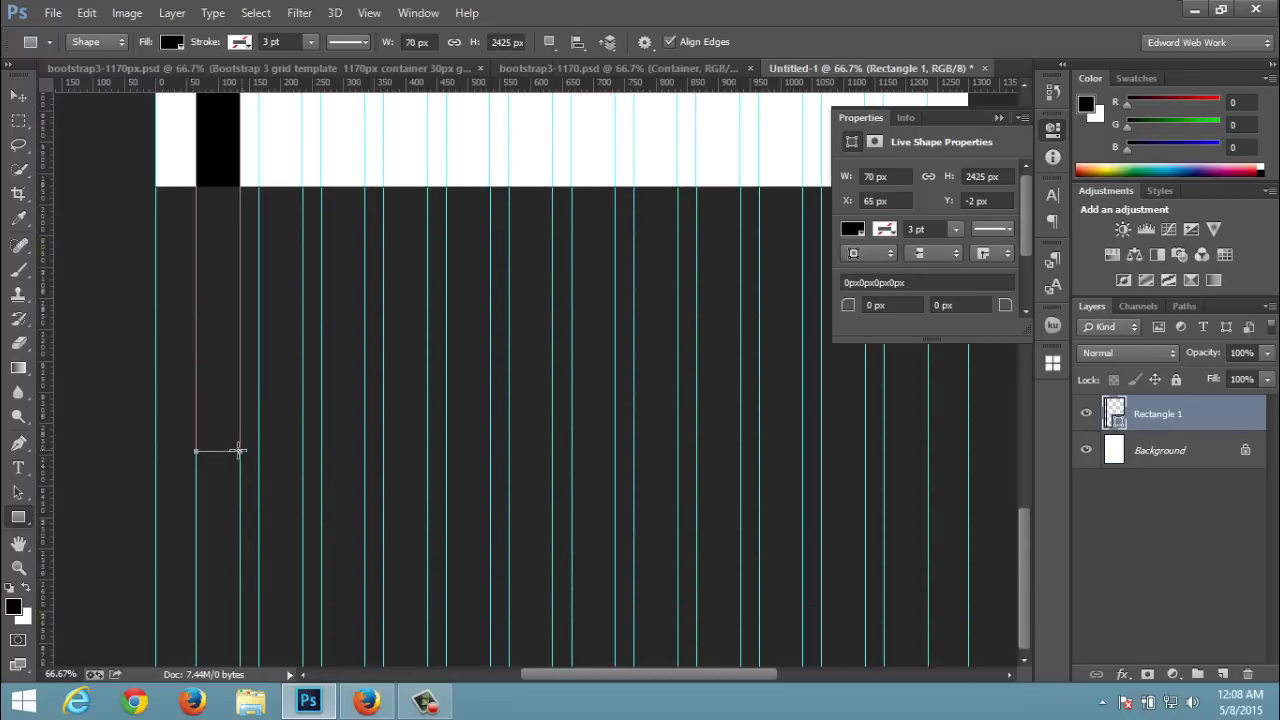
{"action": "scroll", "coordinate": [343, 309], "scroll_direction": "up", "scroll_amount": 1}
{"action": "scroll", "coordinate": [343, 309], "scroll_direction": "up", "scroll_amount": 2}
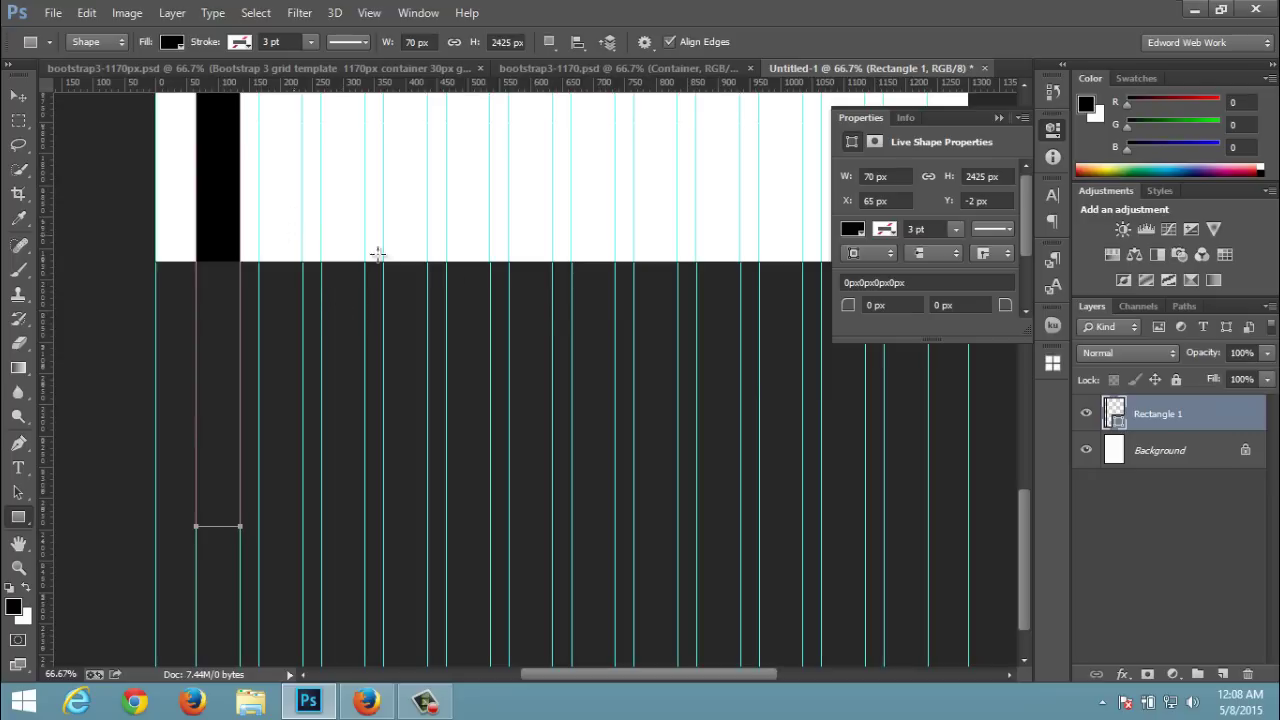
{"action": "scroll", "coordinate": [460, 290], "scroll_direction": "up", "scroll_amount": 3}
{"action": "scroll", "coordinate": [640, 280], "scroll_direction": "up", "scroll_amount": 3}
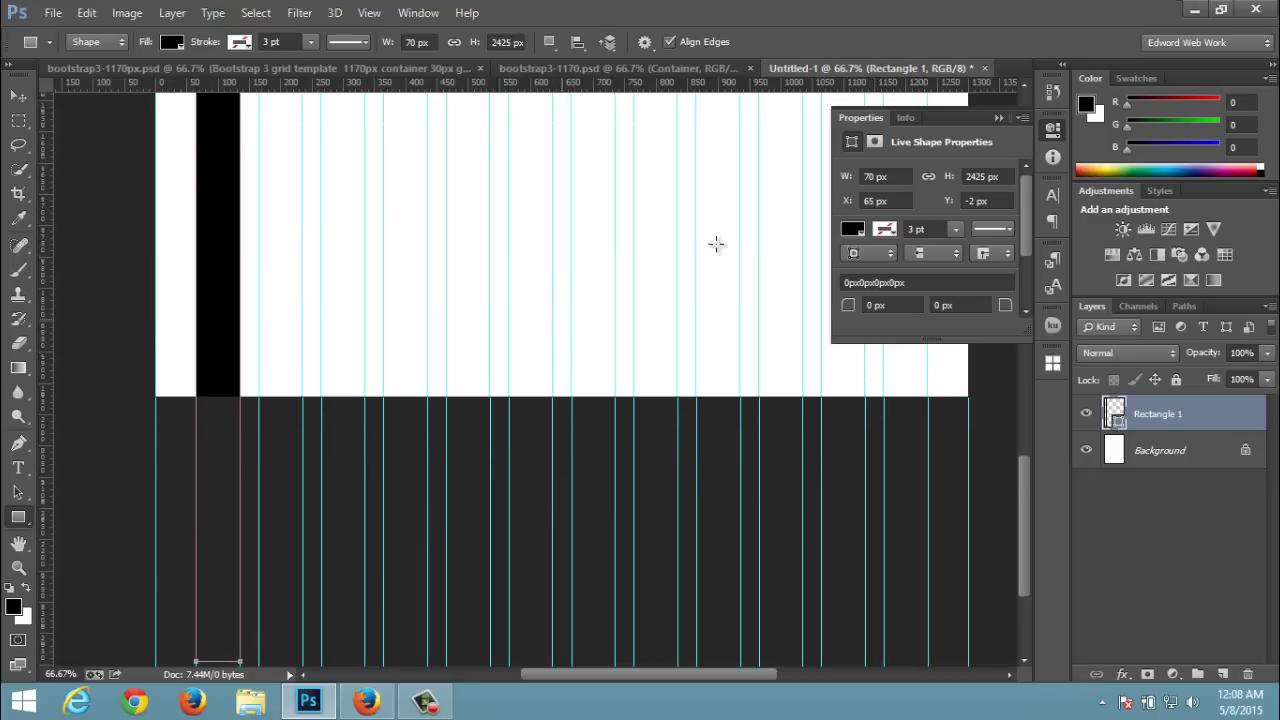
- Fill the column with salmon and set it to 66% opacity and 77% fill
{"action": "left_click", "coordinate": [848, 230]}
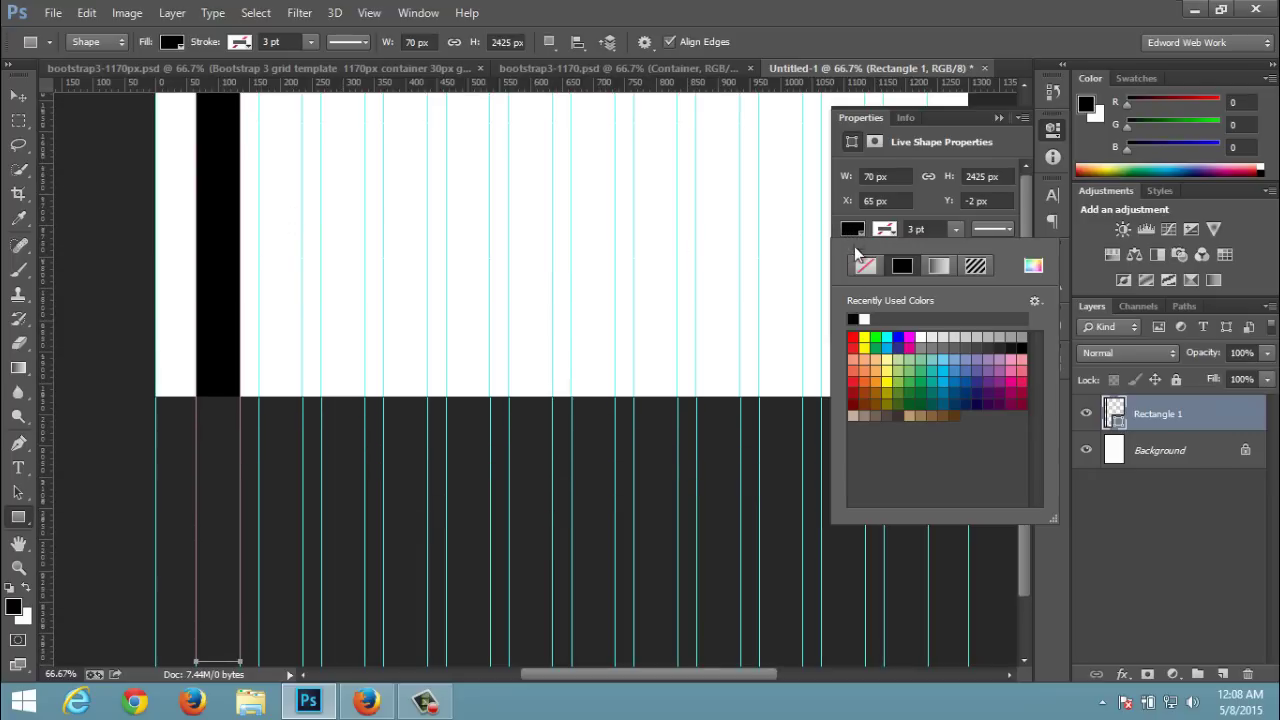
{"action": "left_click", "coordinate": [857, 359]}
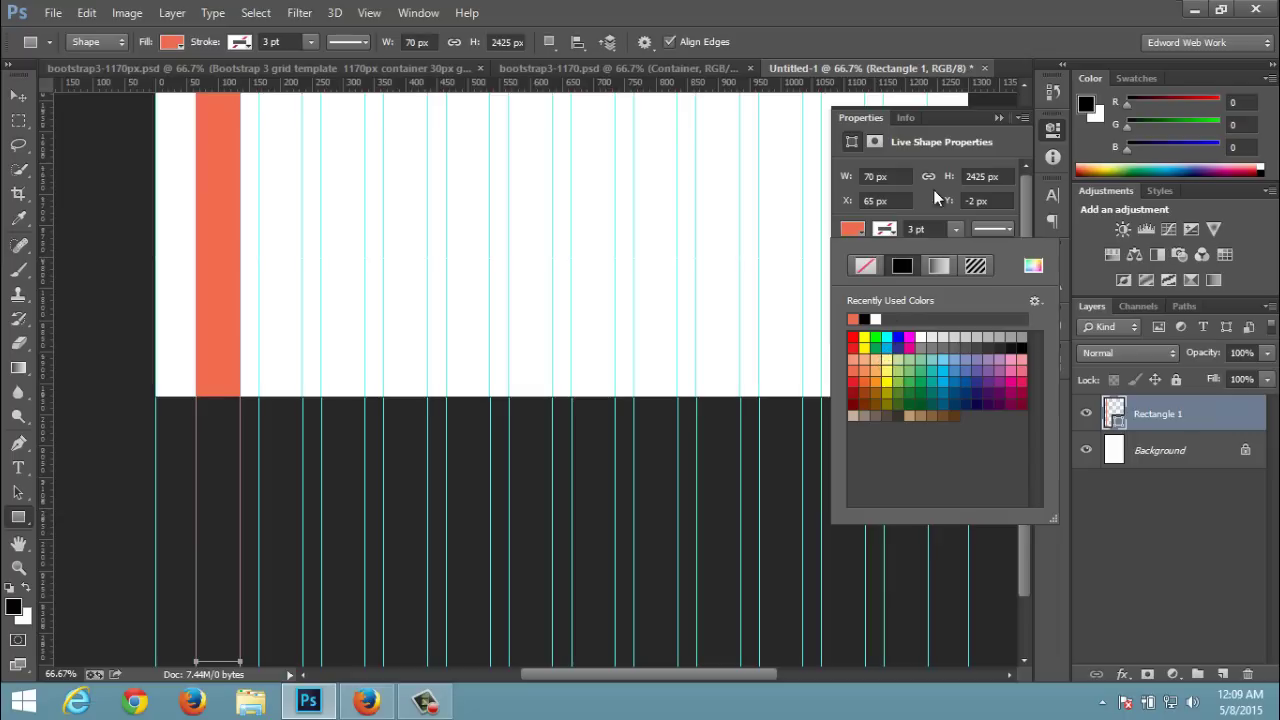
{"action": "left_click", "coordinate": [1002, 121]}
{"action": "left_click", "coordinate": [1000, 121]}
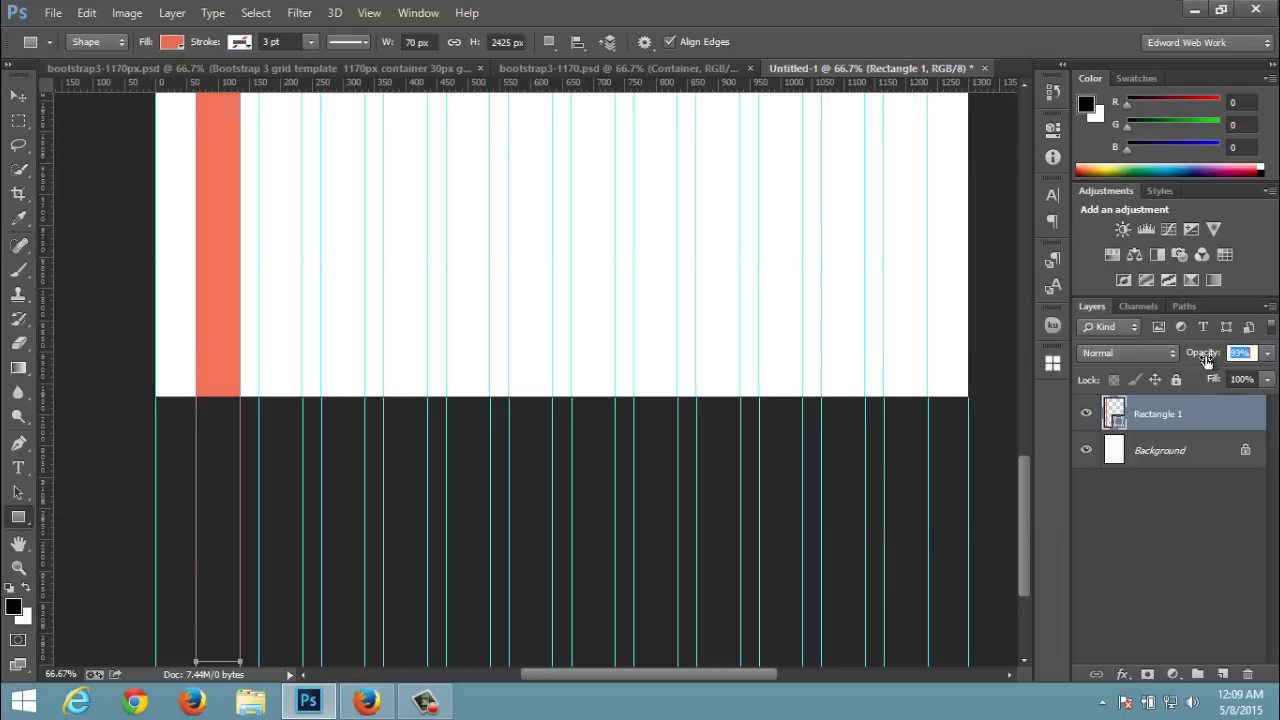
{"action": "left_click_drag", "start_coordinate": [1207, 360], "coordinate": [1183, 360]}
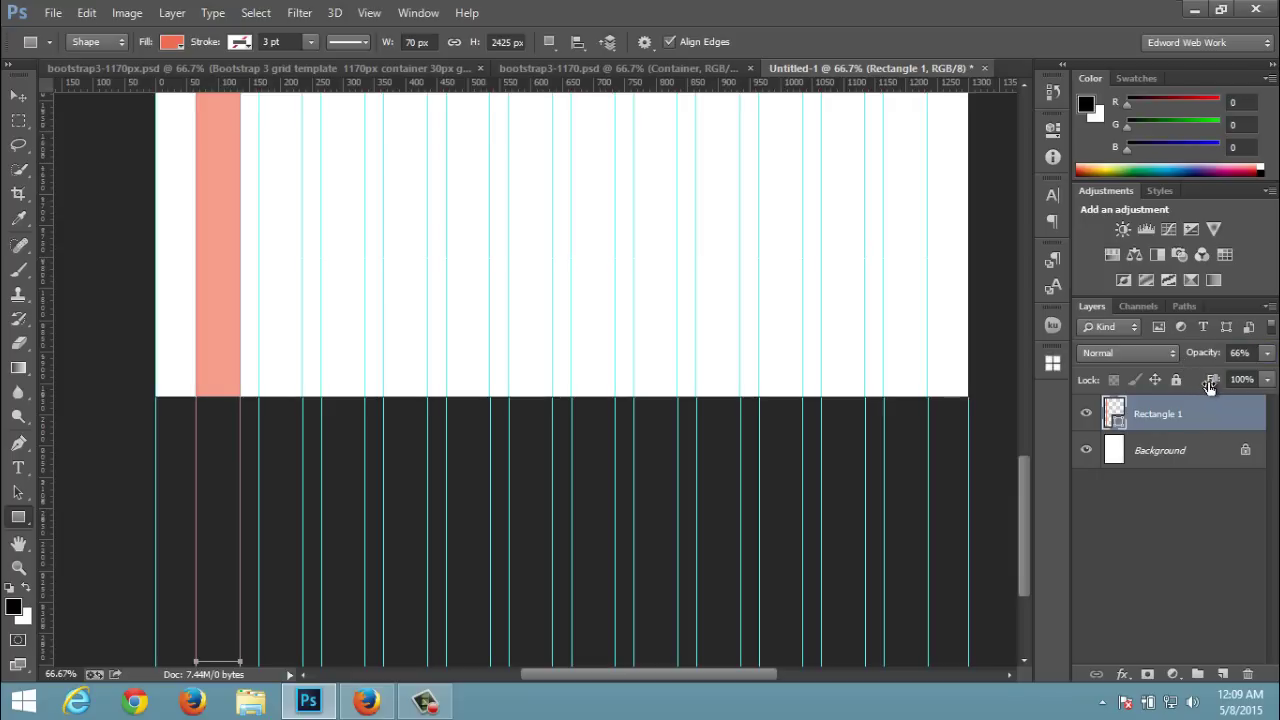
{"action": "left_click_drag", "start_coordinate": [1210, 386], "coordinate": [1188, 388]}
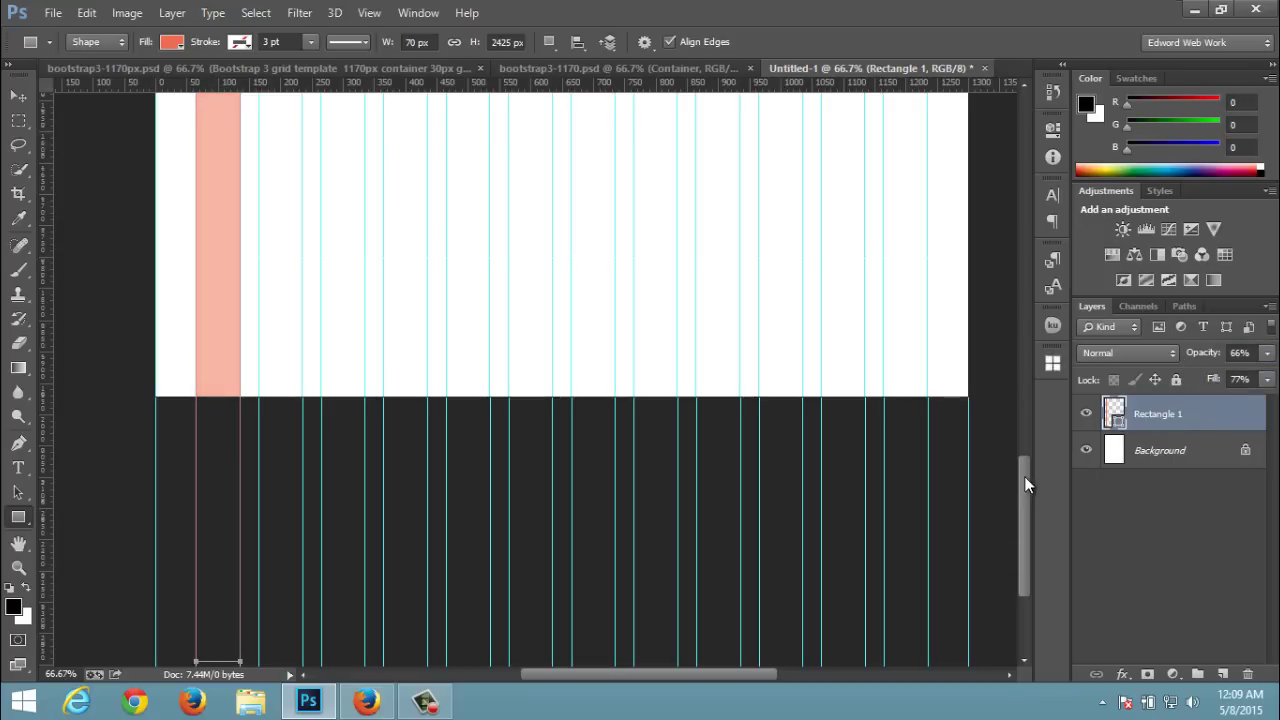
{"action": "left_click_drag", "start_coordinate": [1025, 477], "coordinate": [1043, 215]}
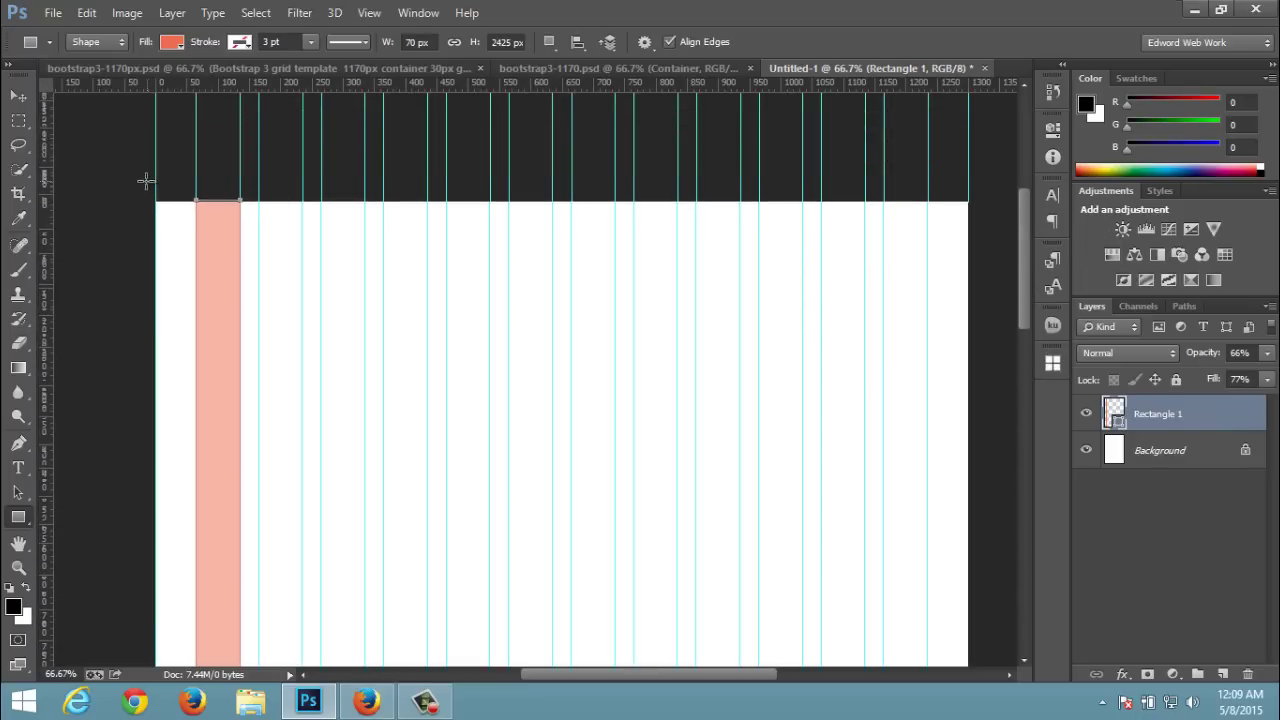
- Alt-drag copies of the column 100 px apart into the remaining grid columns
{"action": "left_click", "coordinate": [18, 96]}
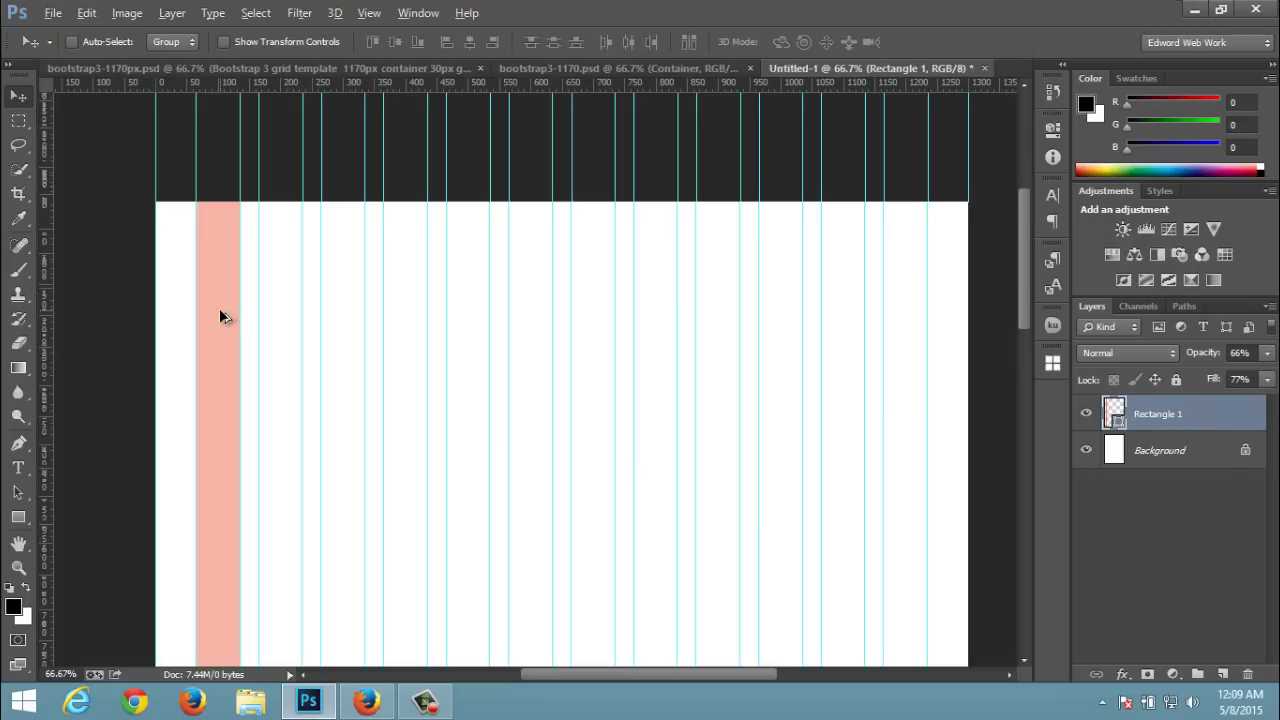
{"action": "left_click_drag", "start_coordinate": [220, 317], "coordinate": [283, 315]}
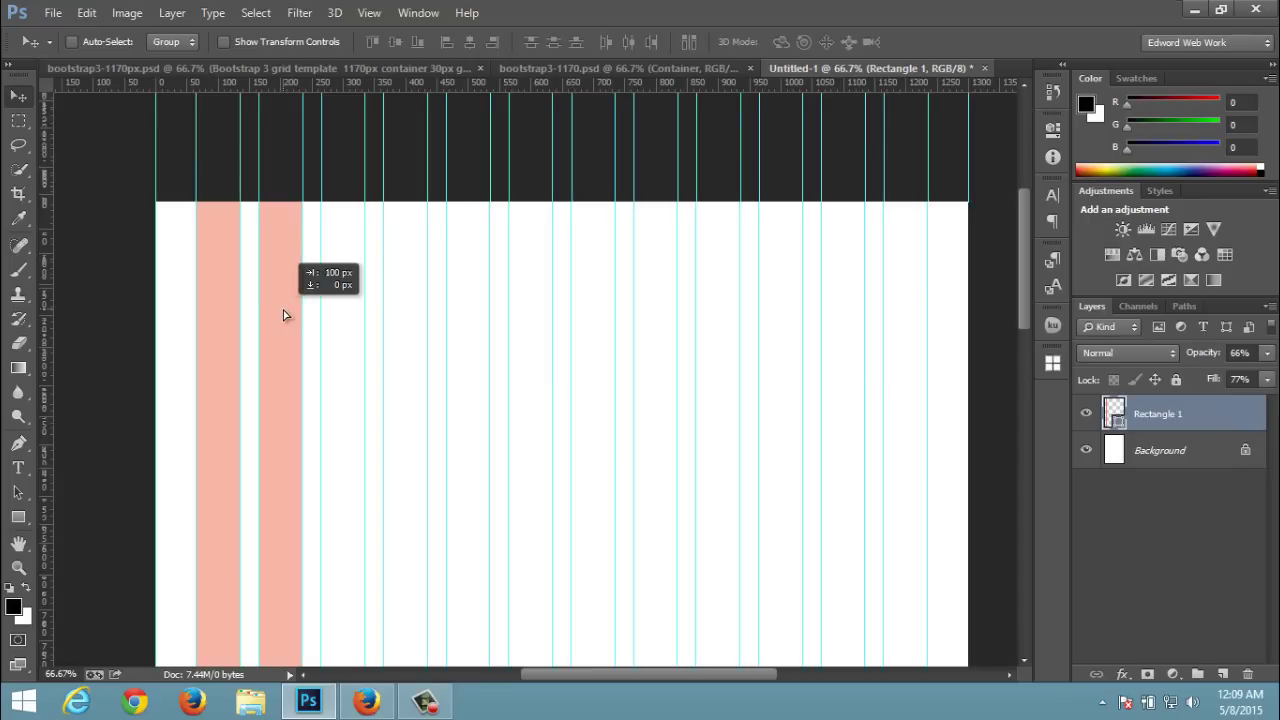
{"action": "left_click_drag", "start_coordinate": [283, 315], "coordinate": [283, 315]}
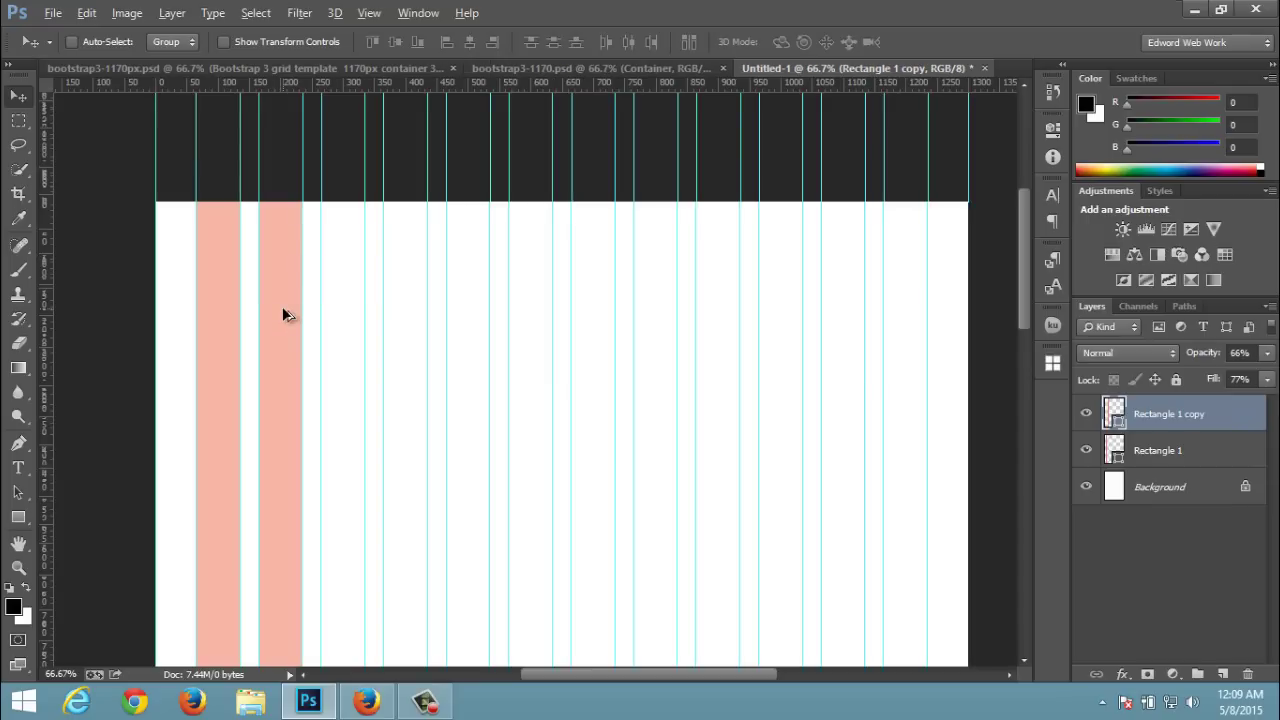
{"action": "mouse_move", "coordinate": [285, 315]}
{"action": "left_mouse_down"}
{"action": "mouse_move", "coordinate": [591, 318]}
{"action": "mouse_move", "coordinate": [897, 297]}
{"action": "left_mouse_up"}
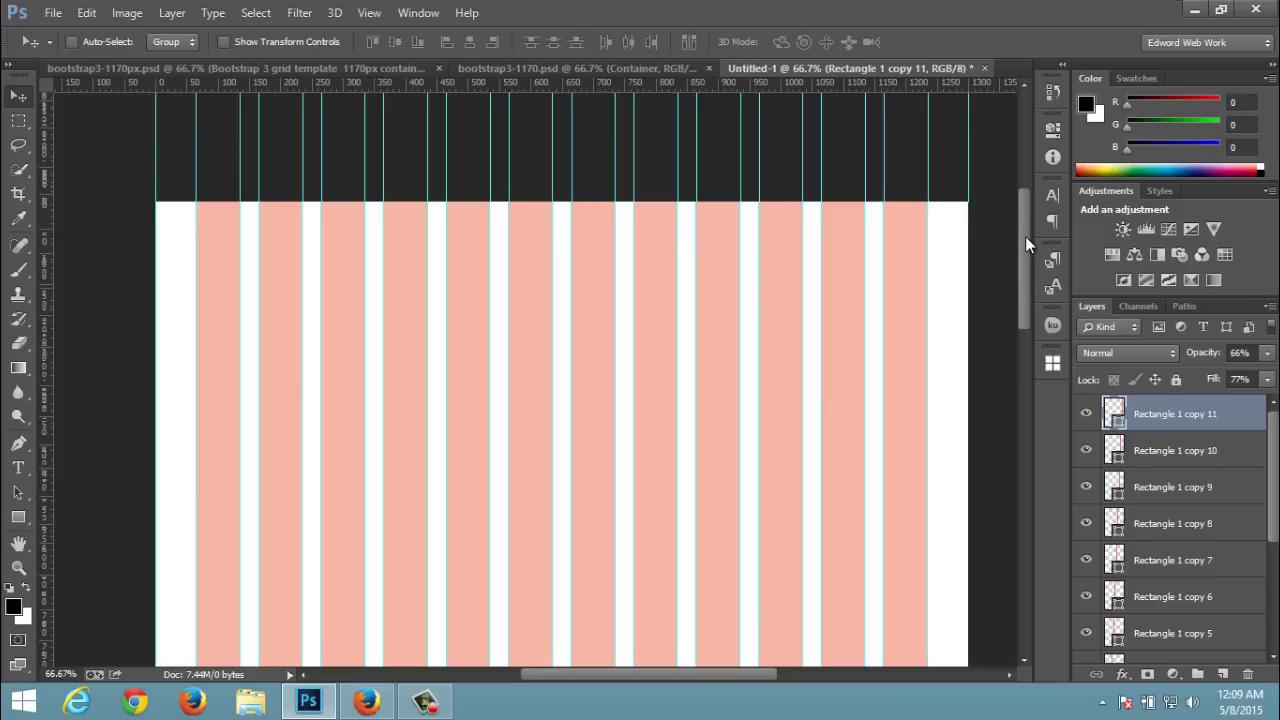
{"action": "left_click_drag", "start_coordinate": [1025, 236], "coordinate": [1025, 231]}
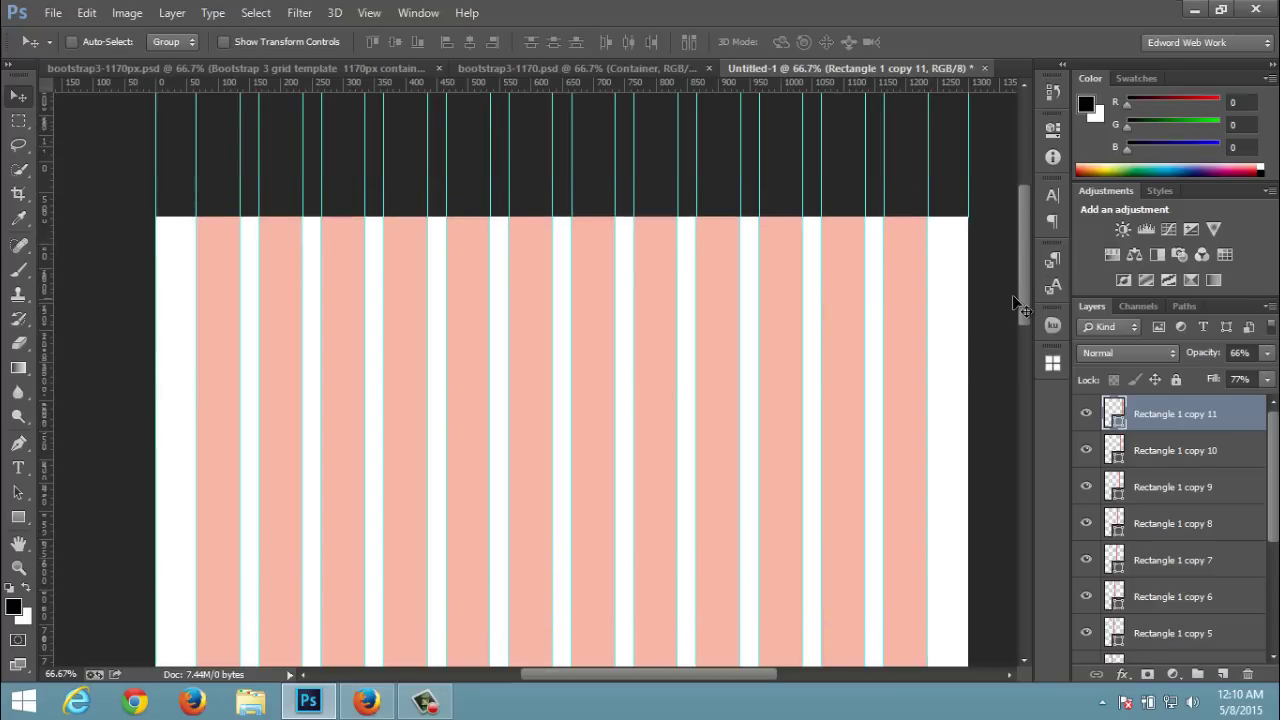
- Lock the guides using View > Lock Guides
{"action": "mouse_move", "coordinate": [1028, 256]}
{"action": "left_mouse_down"}
{"action": "mouse_move", "coordinate": [1044, 517]}
{"action": "mouse_move", "coordinate": [1028, 234]}
{"action": "mouse_move", "coordinate": [1025, 268]}
{"action": "left_mouse_up"}
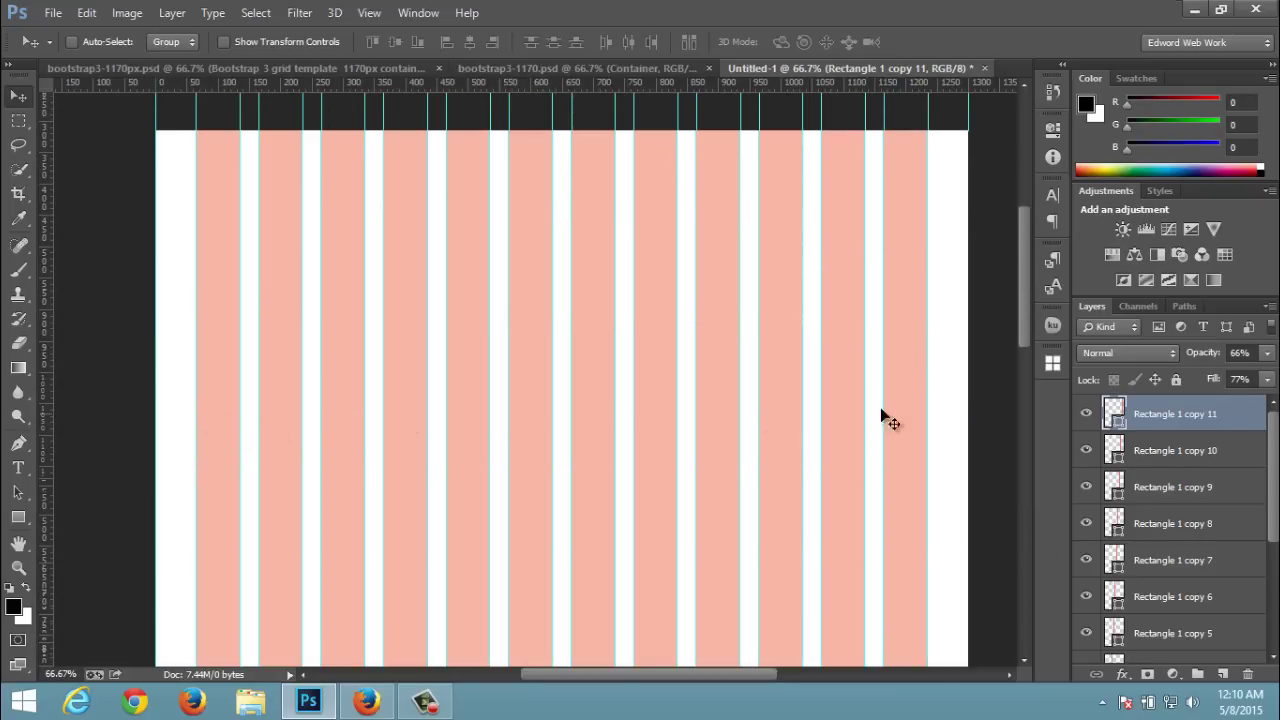
{"action": "left_click", "coordinate": [405, 14]}
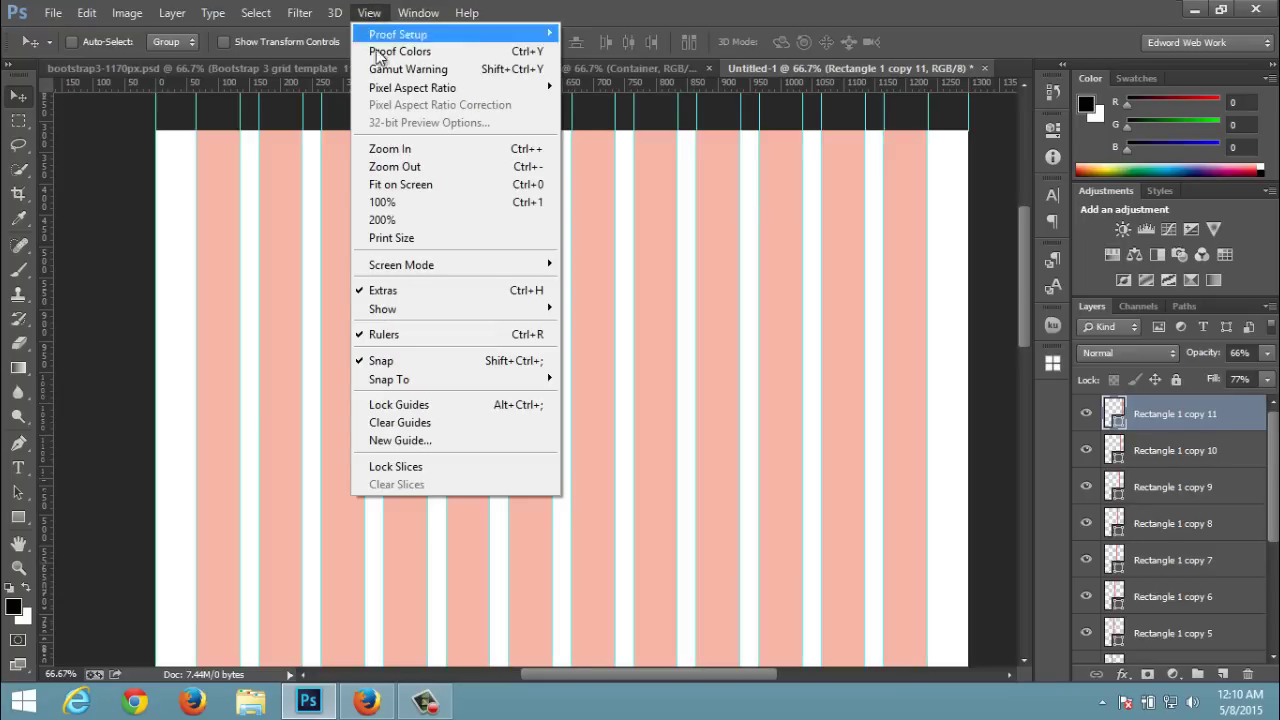
{"action": "left_click", "coordinate": [446, 408]}
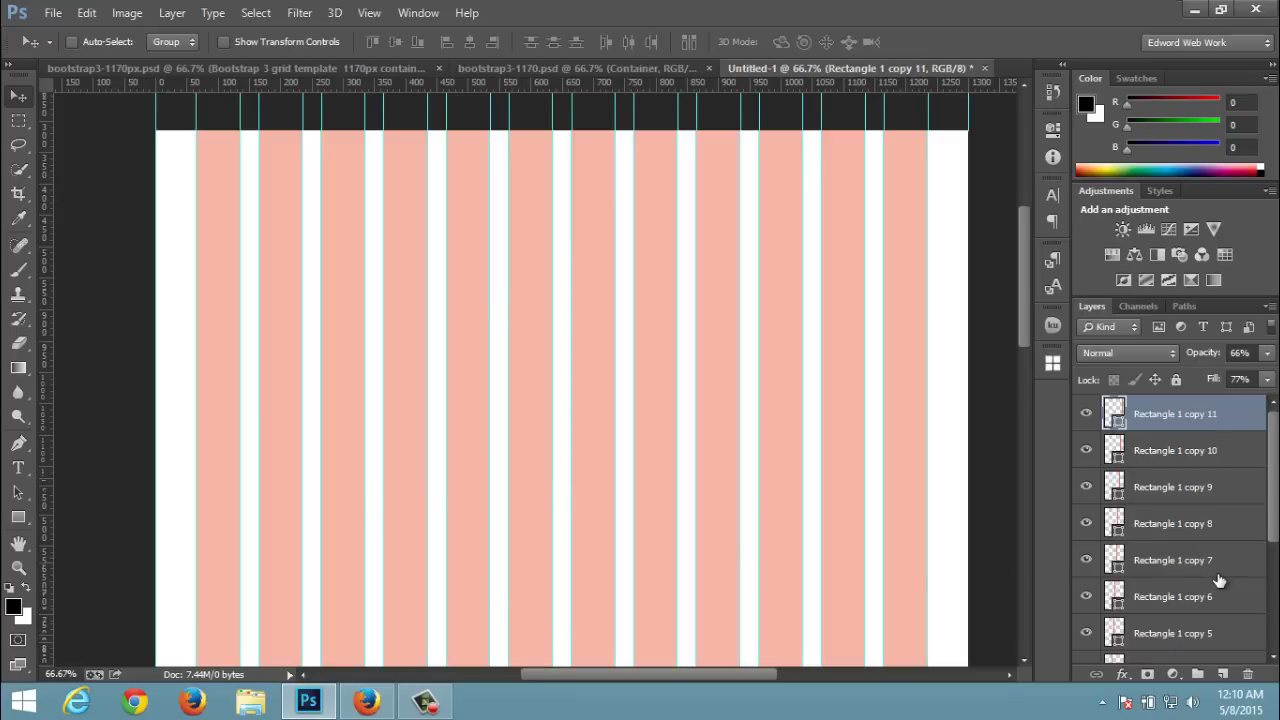
- Select Rectangle 1 through copy 11 and merge them into one shape layer
{"action": "left_click", "coordinate": [1168, 450], "text": "shift"}
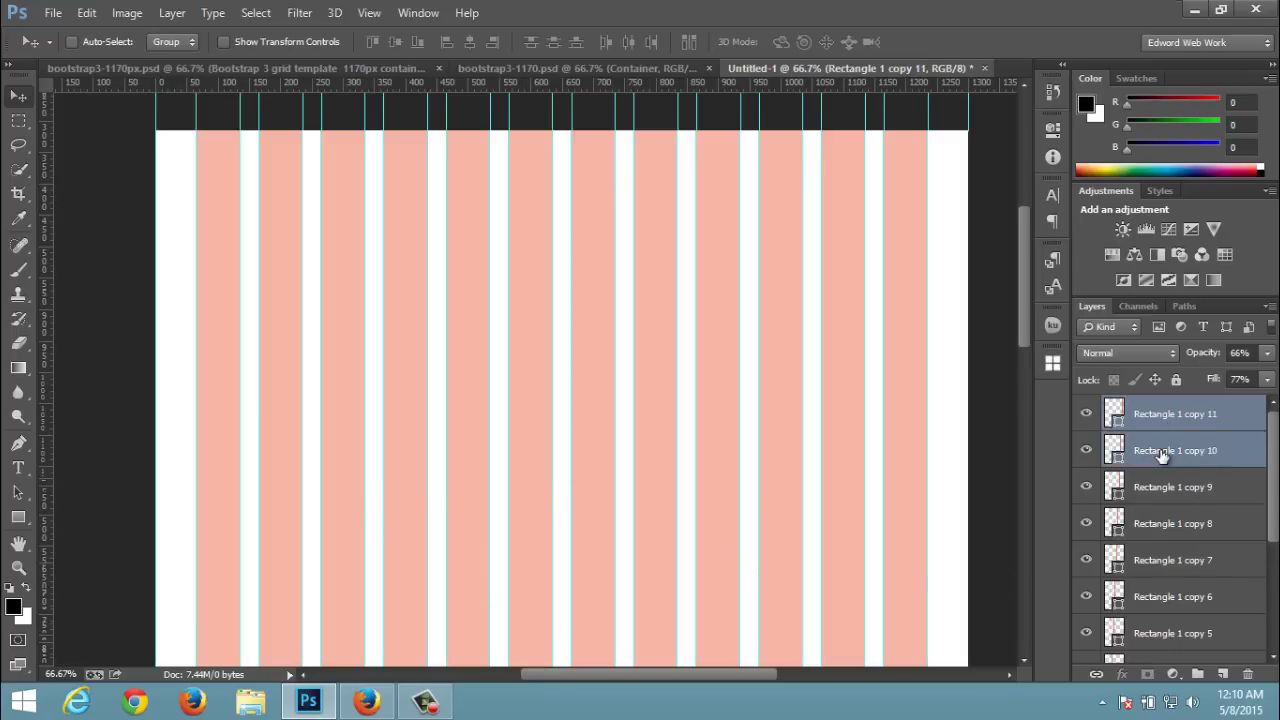
{"action": "left_click_drag", "start_coordinate": [1274, 465], "coordinate": [1272, 591]}
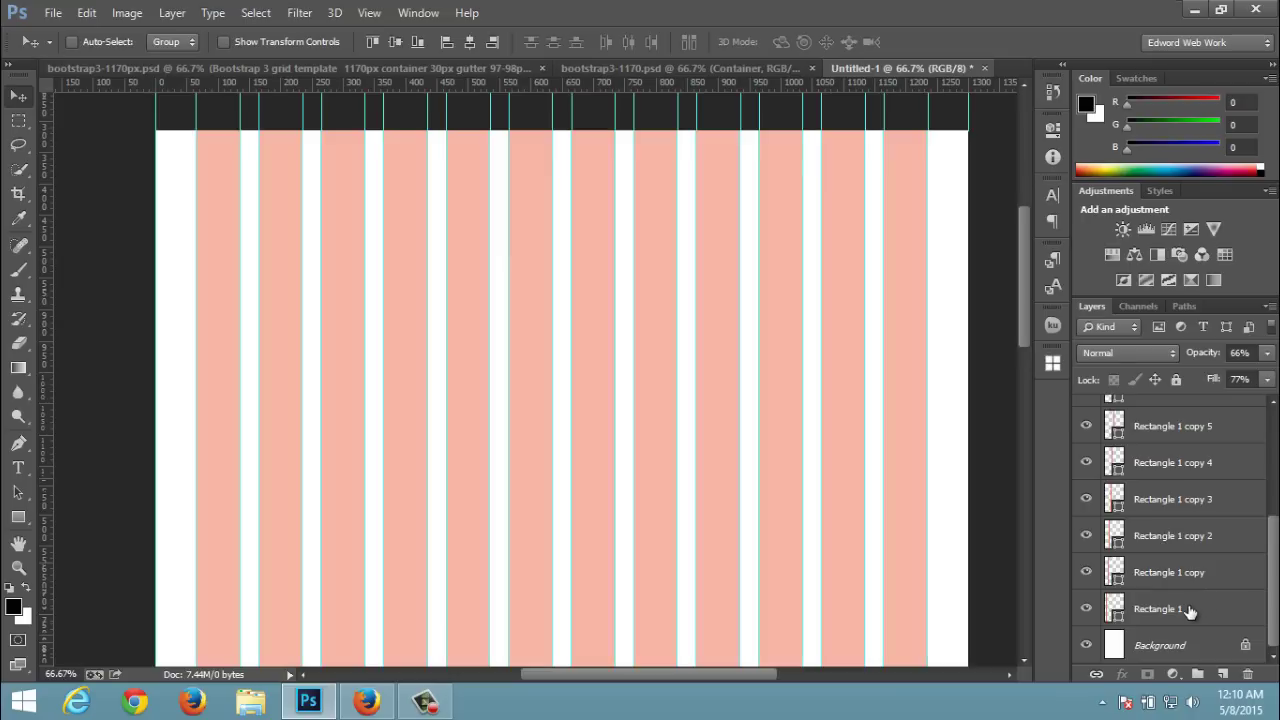
{"action": "left_click", "coordinate": [1176, 611], "text": "shift"}
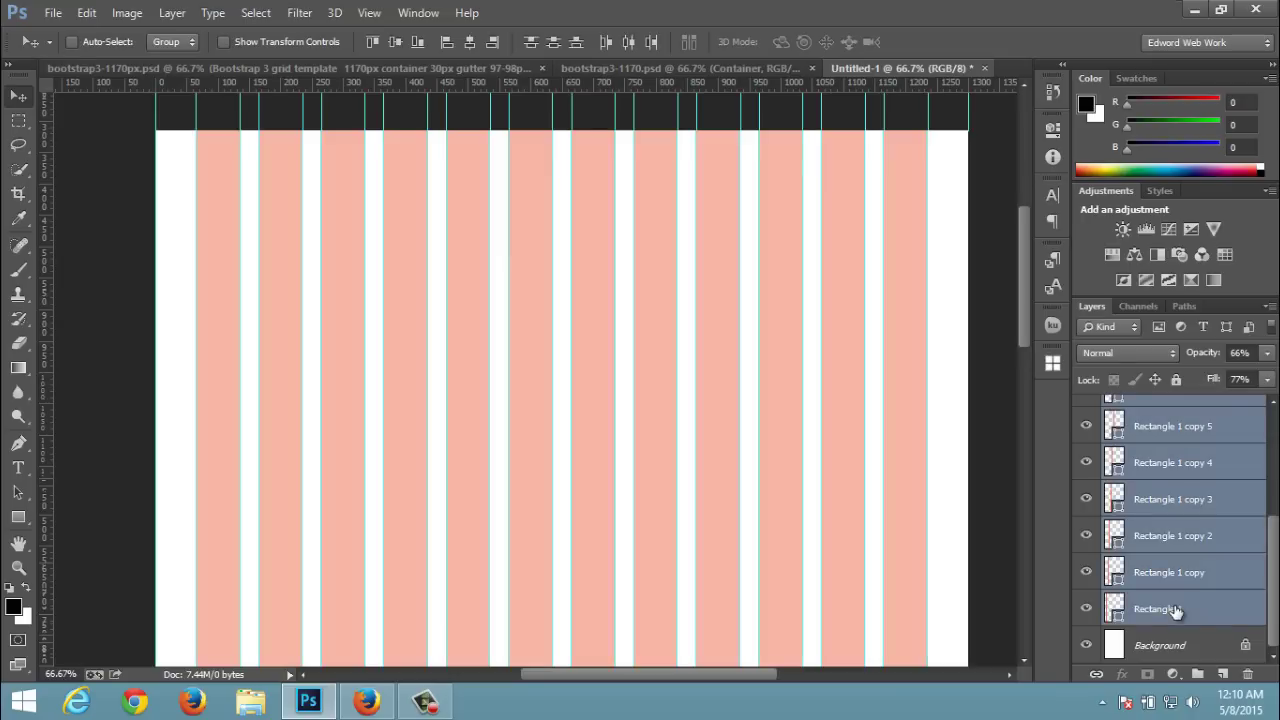
{"action": "right_click", "coordinate": [1176, 611]}
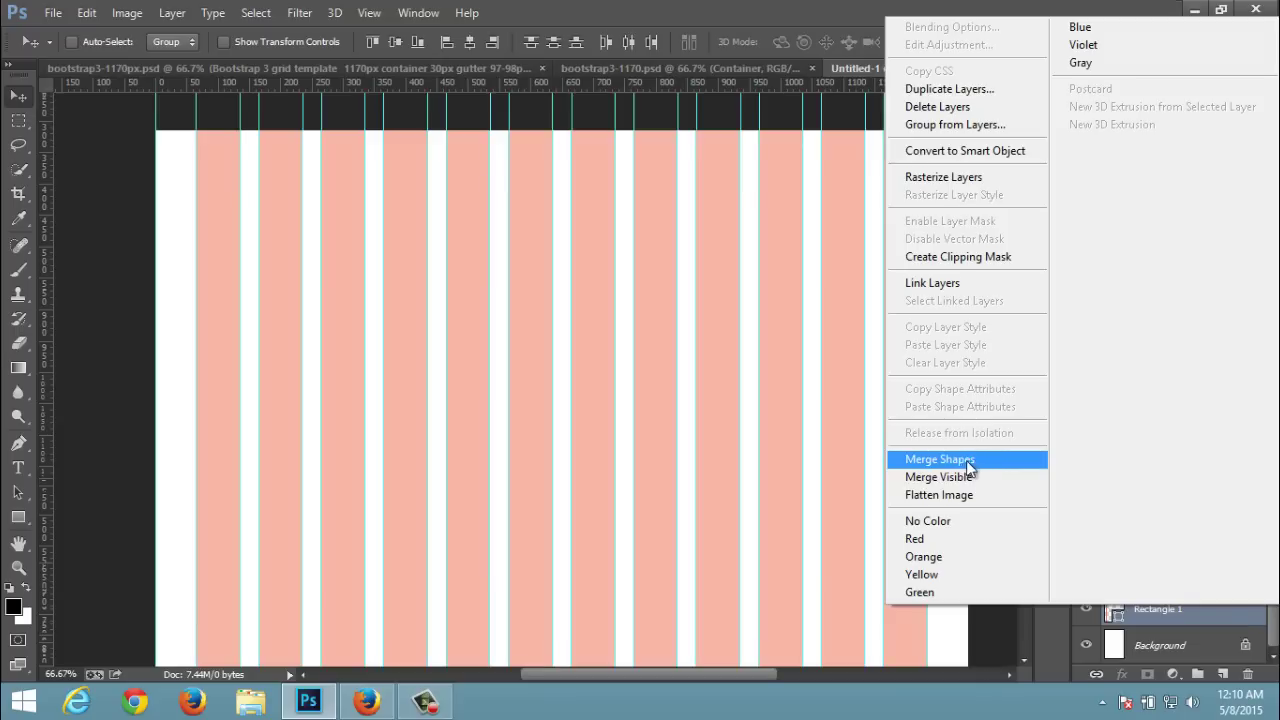
{"action": "left_click", "coordinate": [968, 462]}
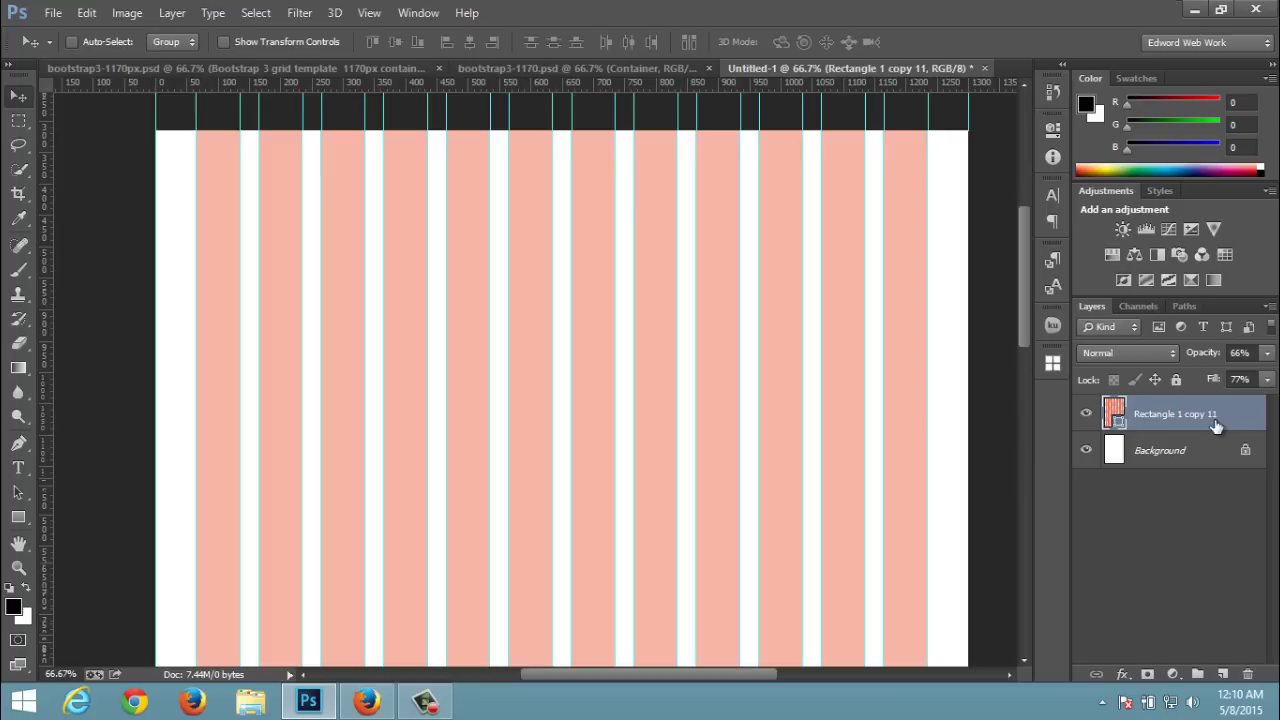
- Toggle the merged column layer's visibility and set its opacity to 60%
{"action": "left_click", "coordinate": [1087, 416]}
{"action": "left_click", "coordinate": [1087, 416]}
{"action": "mouse_move", "coordinate": [1212, 358]}
{"action": "left_mouse_down"}
{"action": "mouse_move", "coordinate": [1189, 358]}
{"action": "mouse_move", "coordinate": [1212, 358]}
{"action": "left_mouse_up"}
- Draw a 1170 × 113 px marquee band across the columns, then deselect it
{"action": "left_click", "coordinate": [18, 120]}
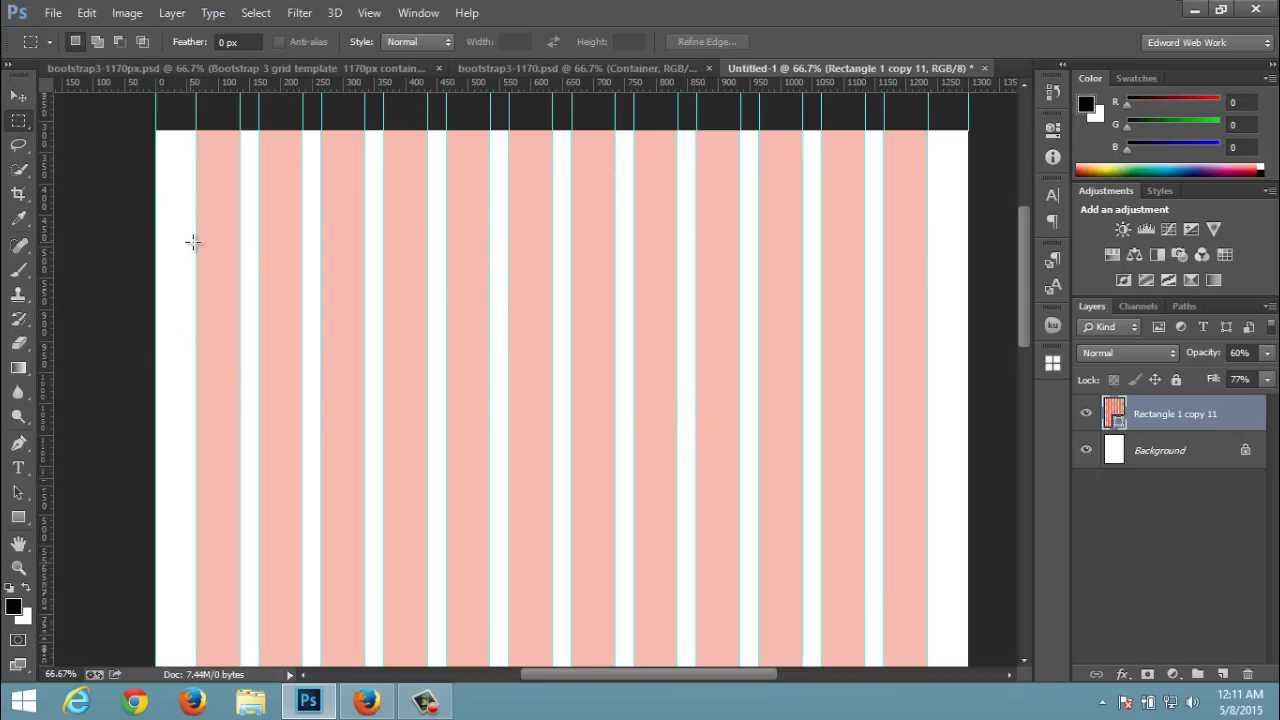
{"action": "left_click_drag", "start_coordinate": [196, 243], "coordinate": [929, 314]}
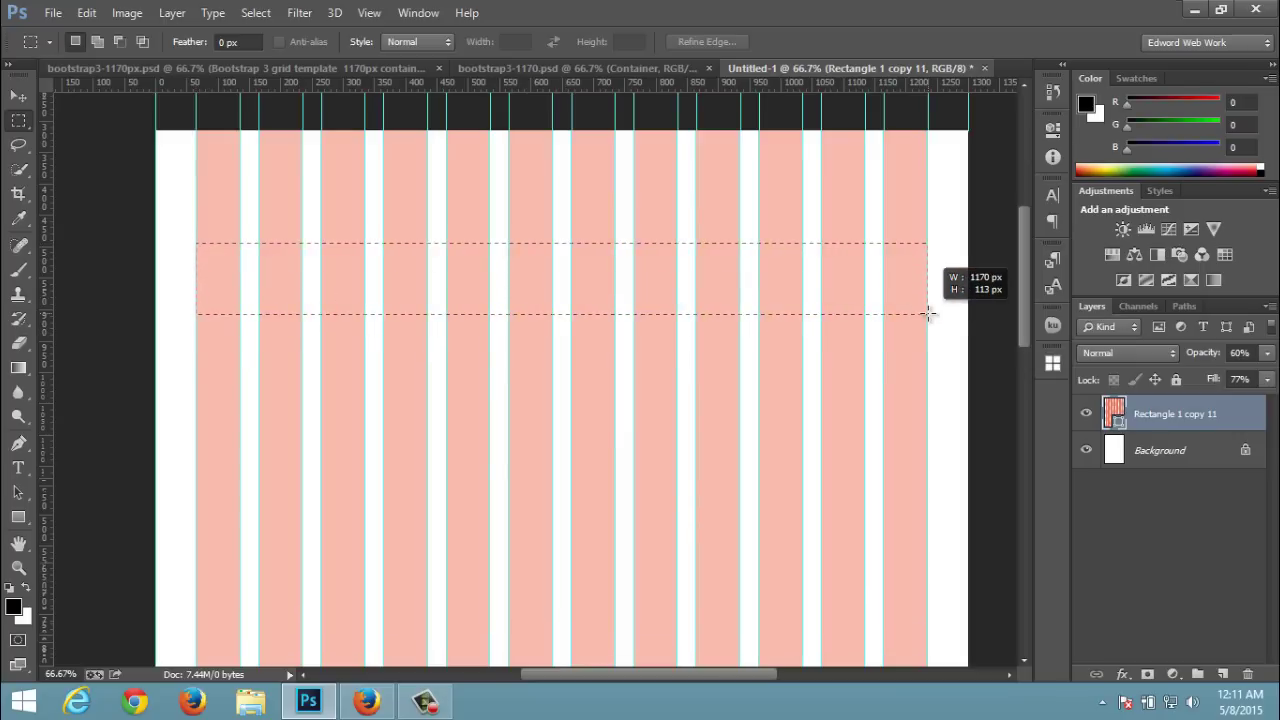
{"action": "left_click_drag", "start_coordinate": [929, 314], "coordinate": [929, 314]}
{"action": "left_click_drag", "start_coordinate": [1023, 257], "coordinate": [1021, 258]}
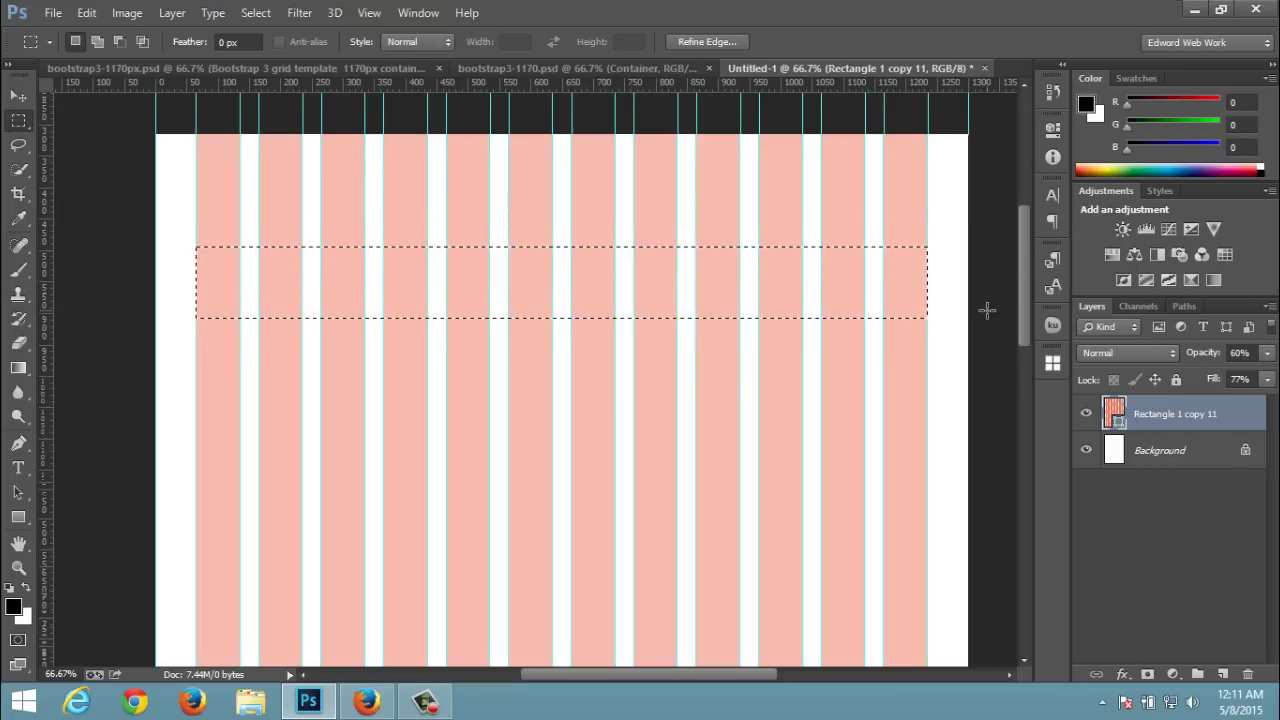
{"action": "left_click", "coordinate": [986, 310]}
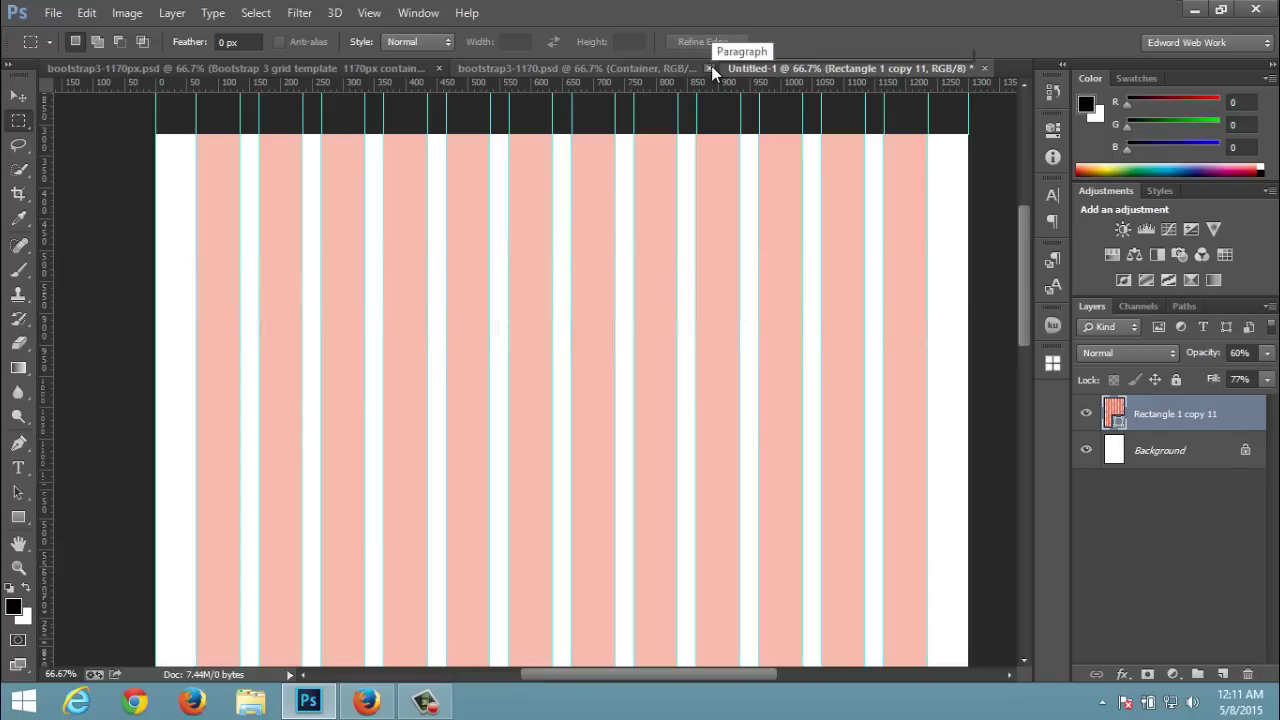
- Close bootstrap3-1170.psd without saving, then close bootstrap3-1170px.psd
{"action": "left_click", "coordinate": [641, 68]}
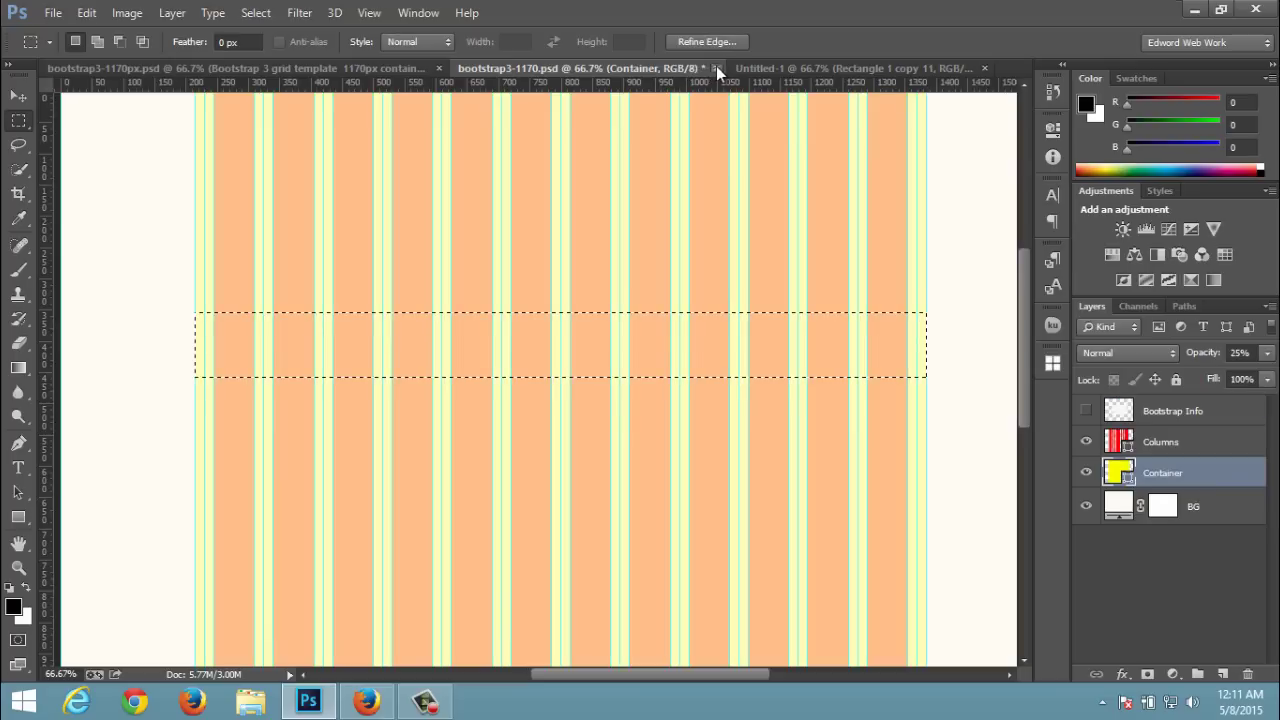
{"action": "left_click", "coordinate": [718, 66]}
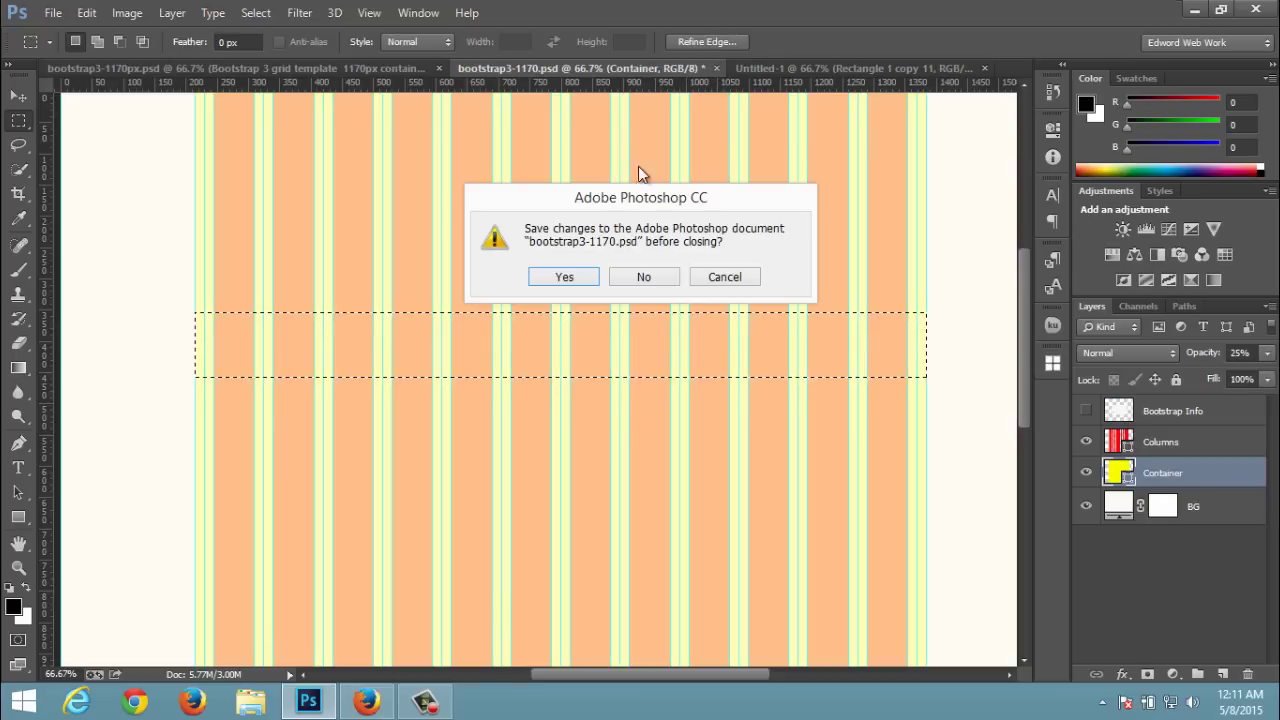
{"action": "left_click", "coordinate": [645, 277]}
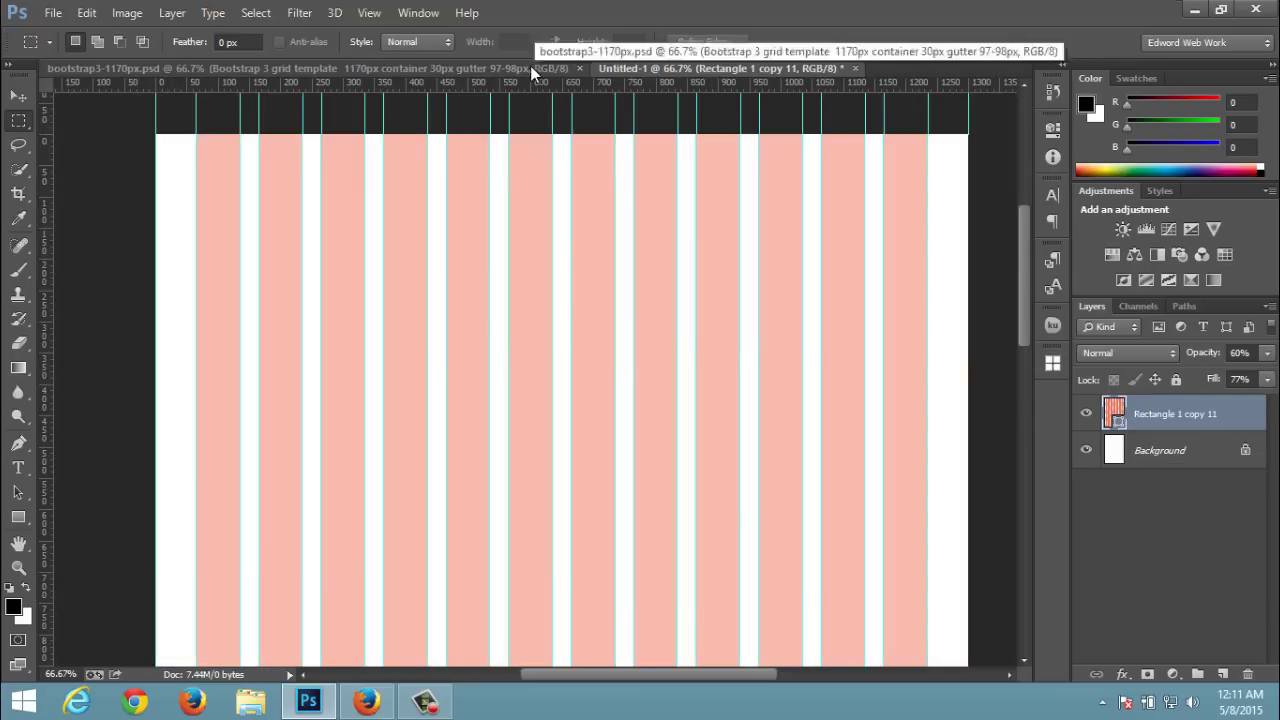
{"action": "left_click", "coordinate": [560, 70]}
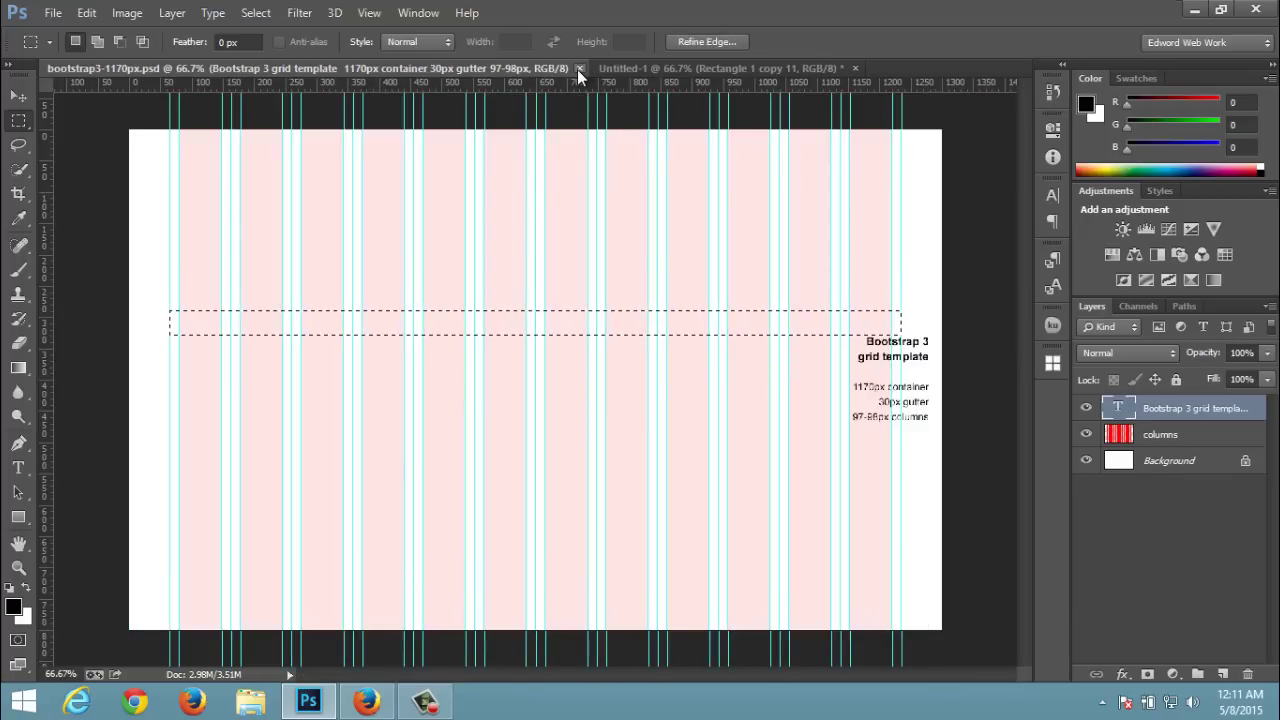
{"action": "left_click", "coordinate": [578, 68]}
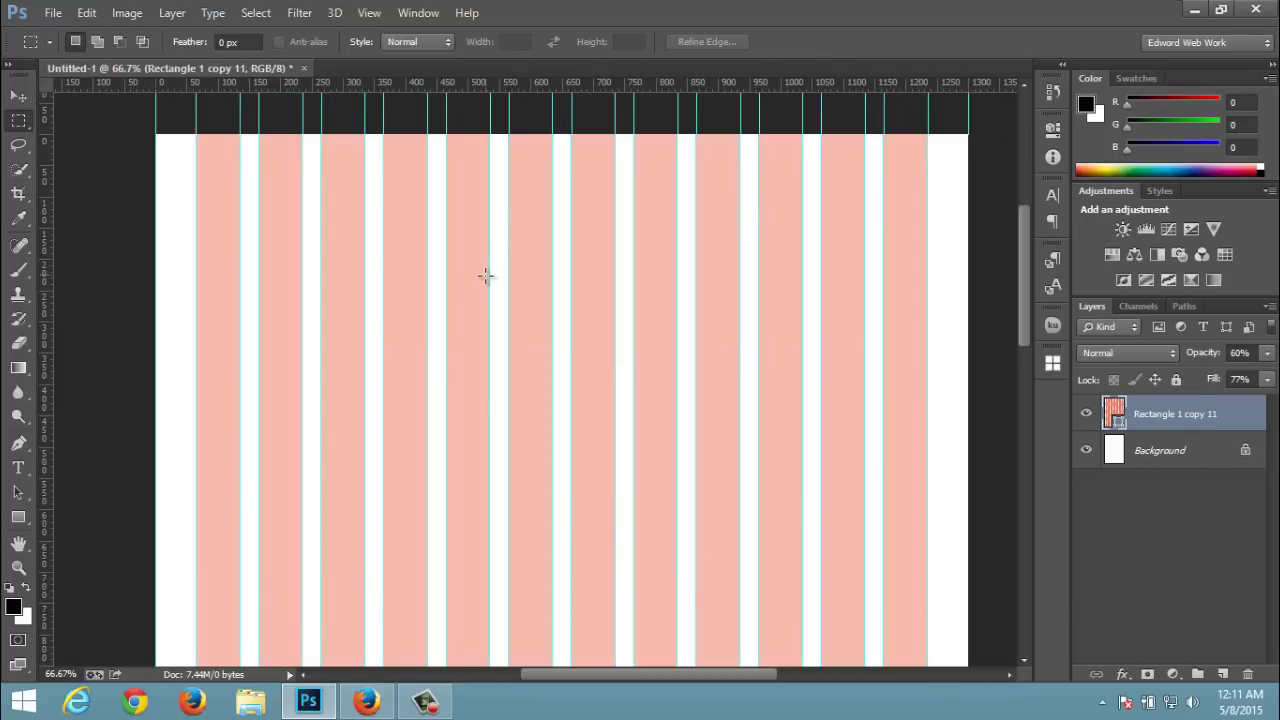
- Open the 10001 sketch from Desktop > app > wire frame with Ctrl+O
{"action": "left_click", "coordinate": [53, 12]}
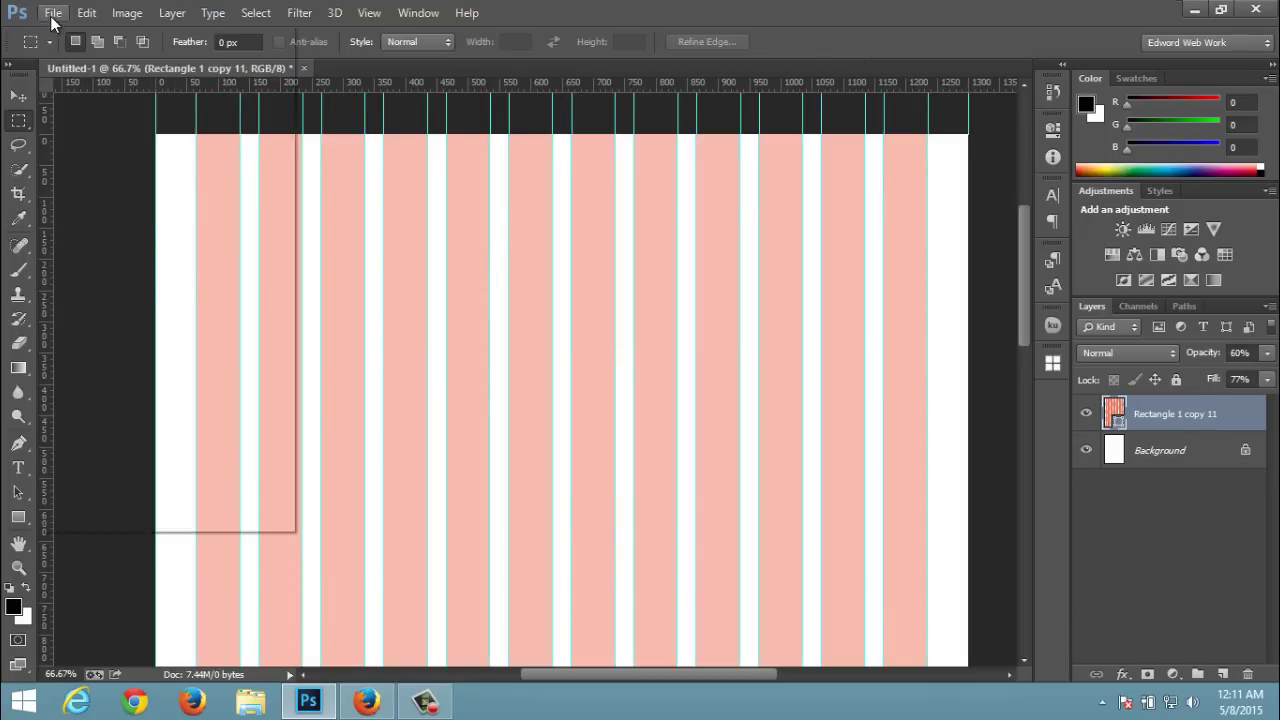
{"action": "key", "text": "Escape"}
{"action": "key", "text": "ctrl+o"}
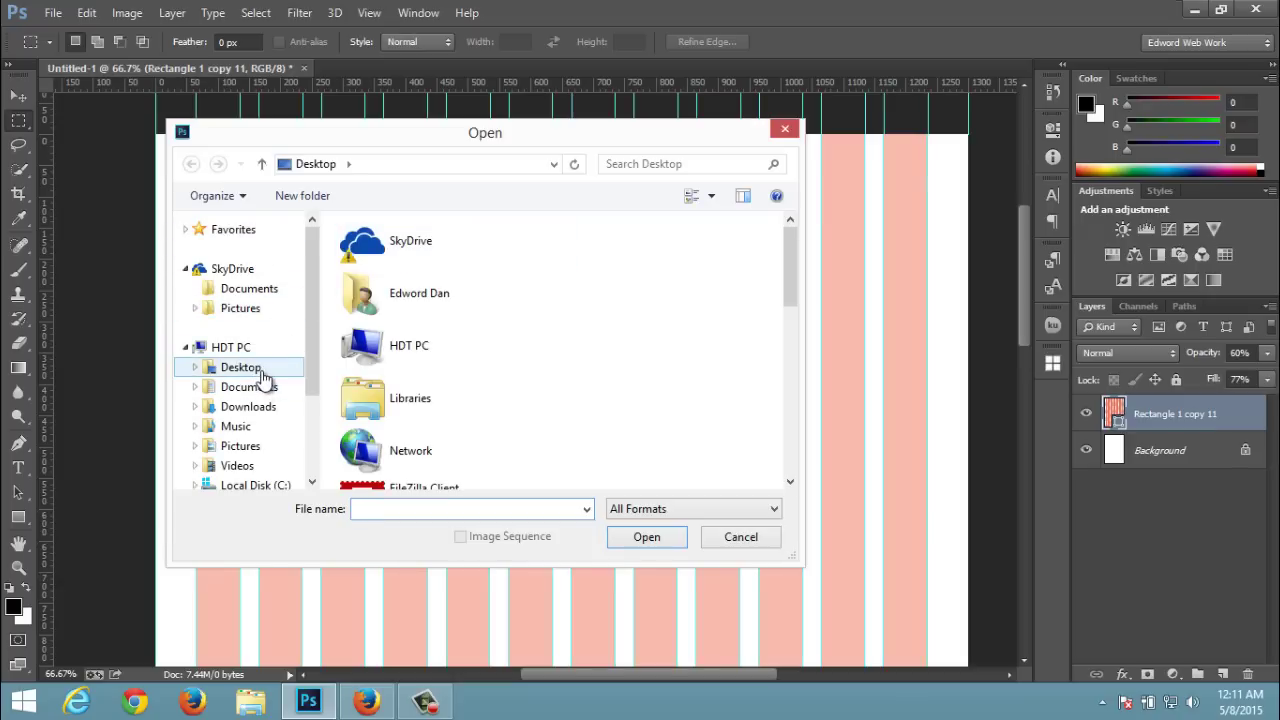
{"action": "left_click", "coordinate": [263, 369]}
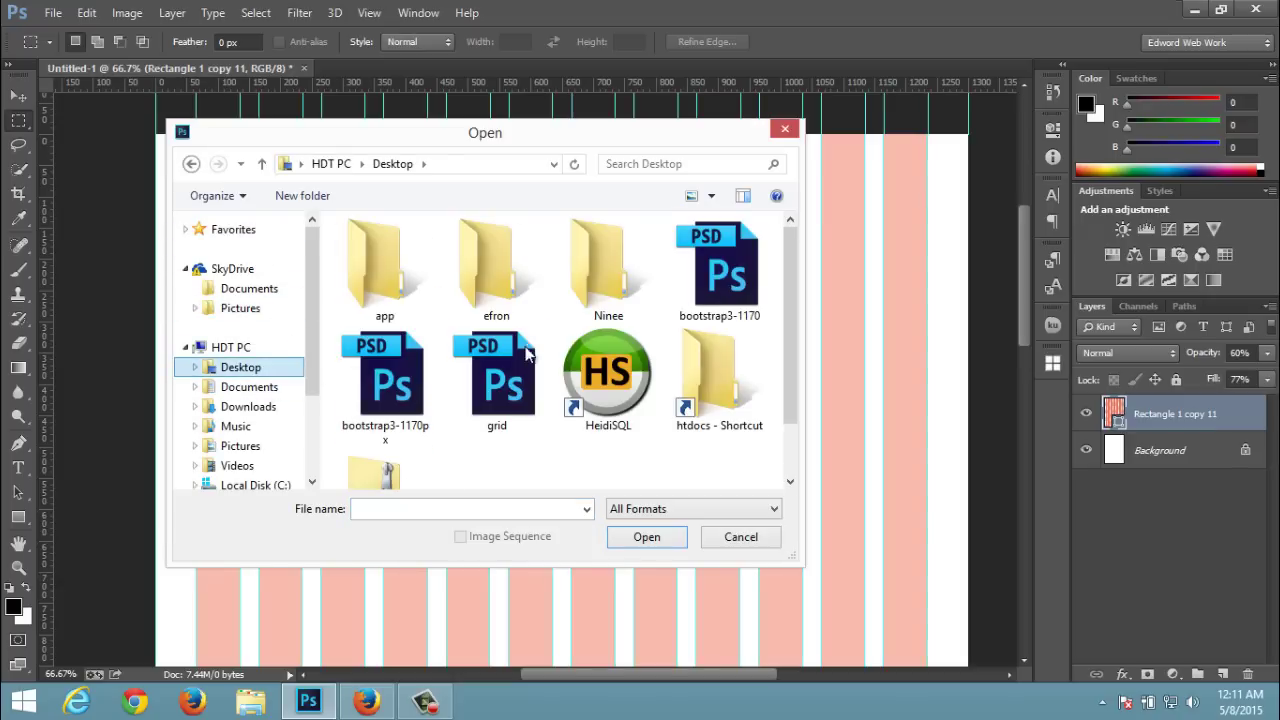
{"action": "double_click", "coordinate": [388, 298]}
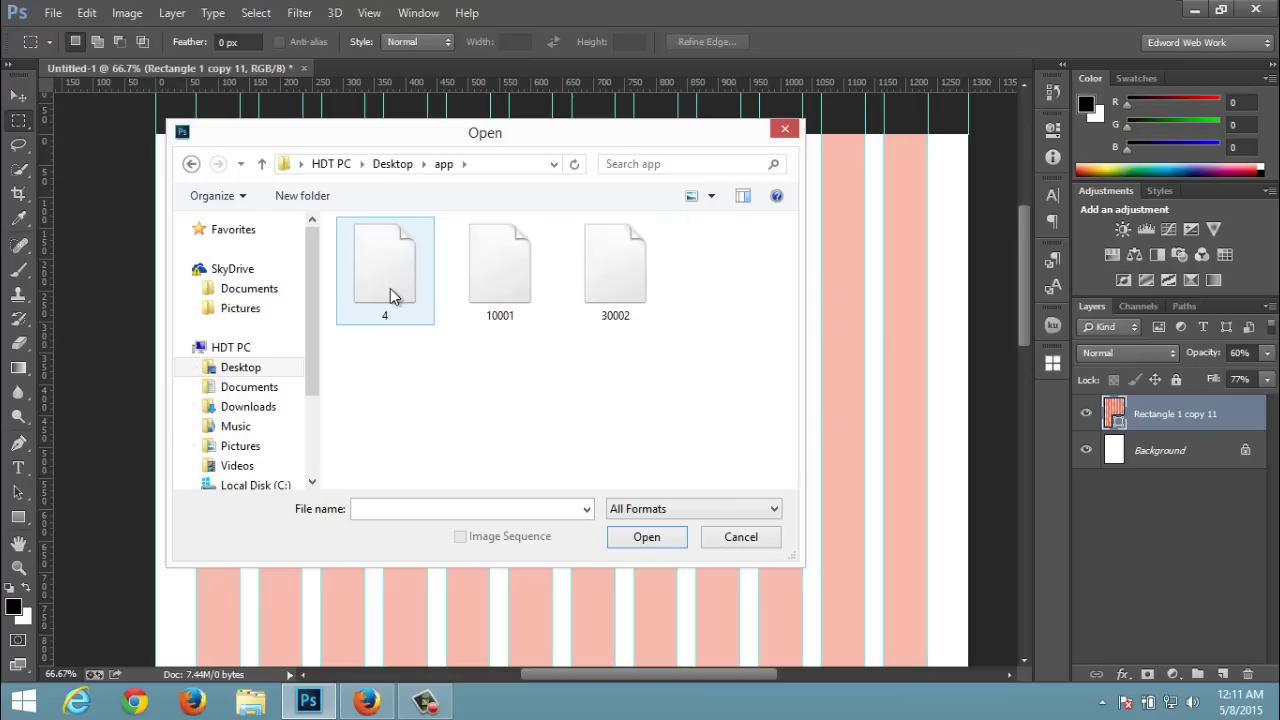
{"action": "left_click", "coordinate": [506, 276]}
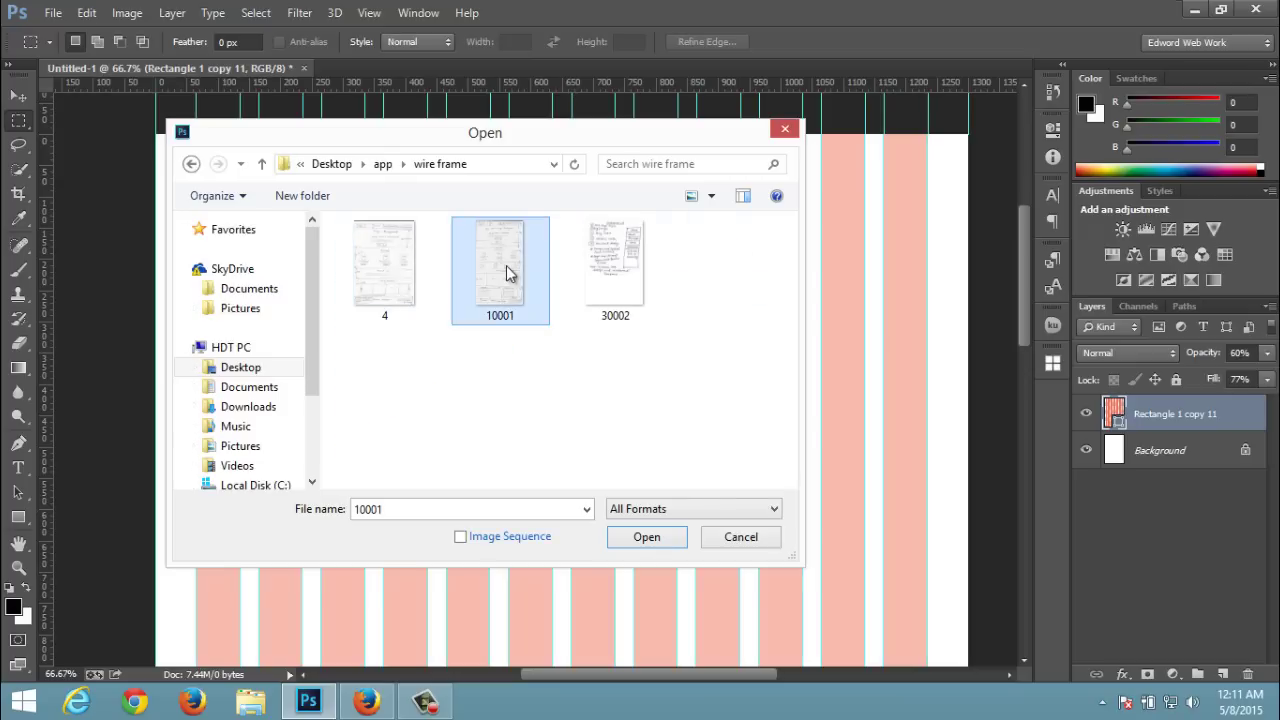
{"action": "left_click", "coordinate": [642, 539]}
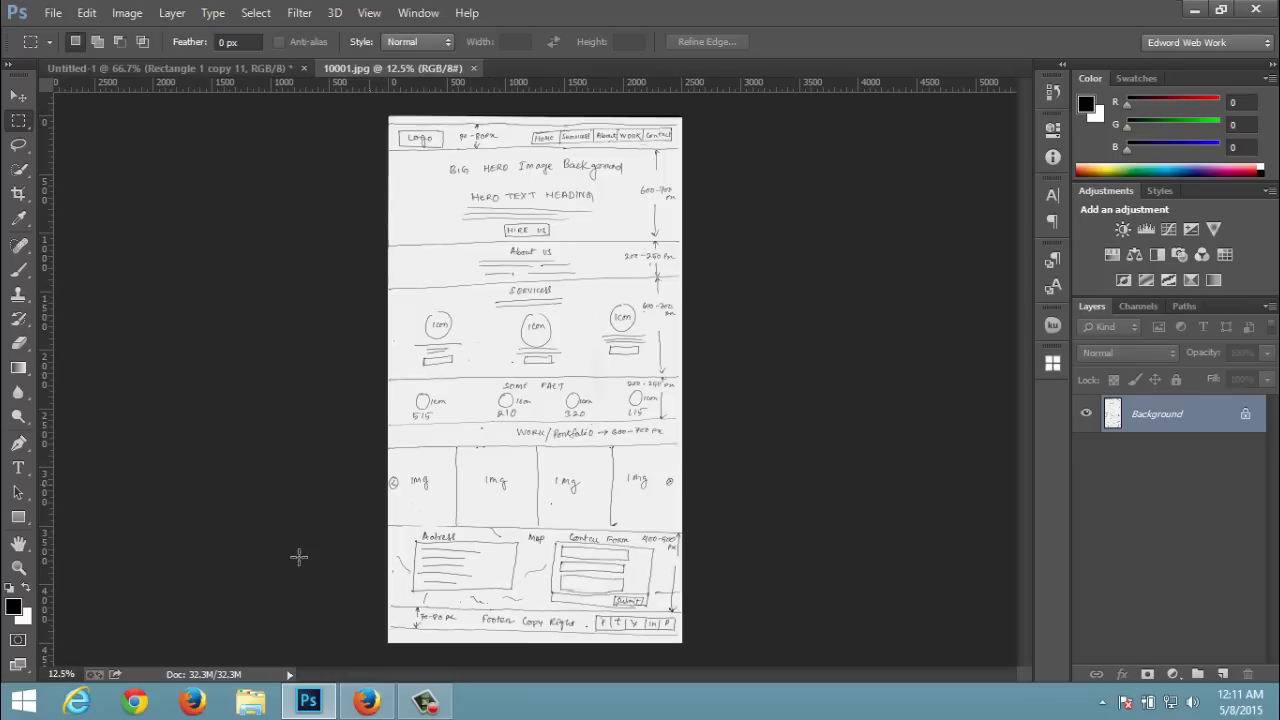
- Zoom into the wireframe sketch to inspect its SOME FACT section
{"action": "left_click", "coordinate": [18, 567]}
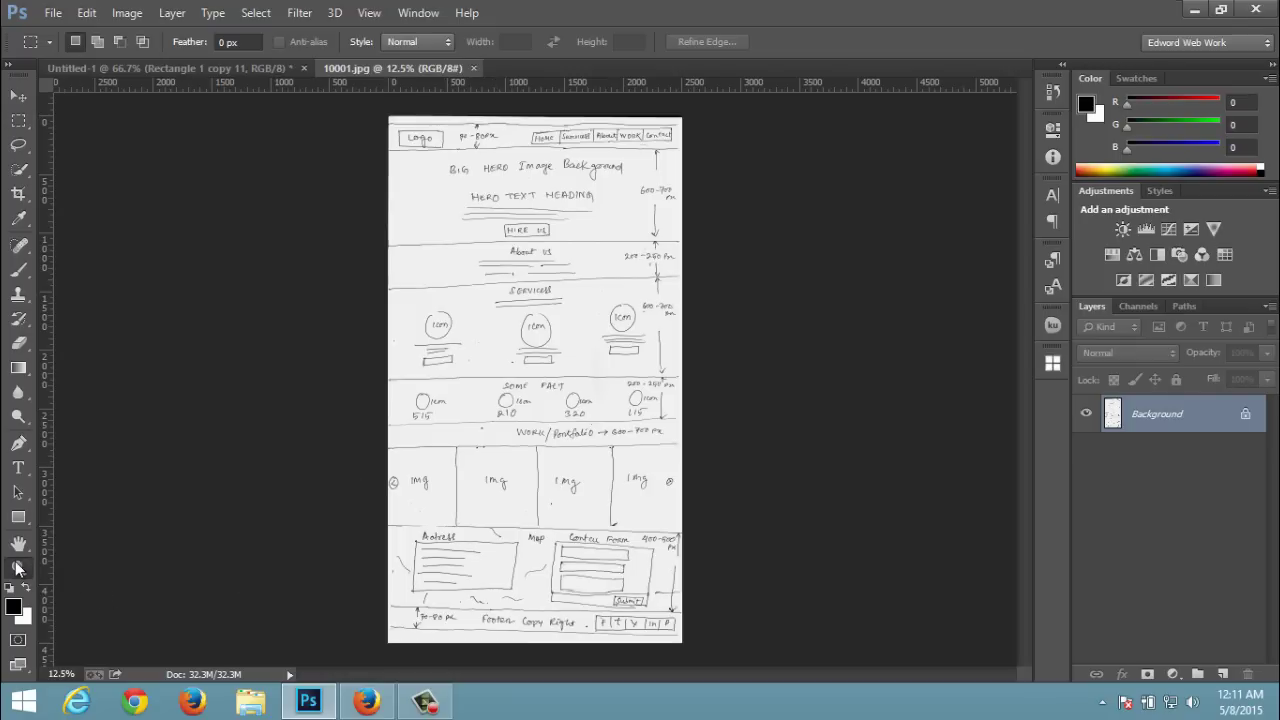
{"action": "left_click", "coordinate": [517, 408]}
{"action": "left_click", "coordinate": [517, 408]}
{"action": "left_click", "coordinate": [517, 408]}
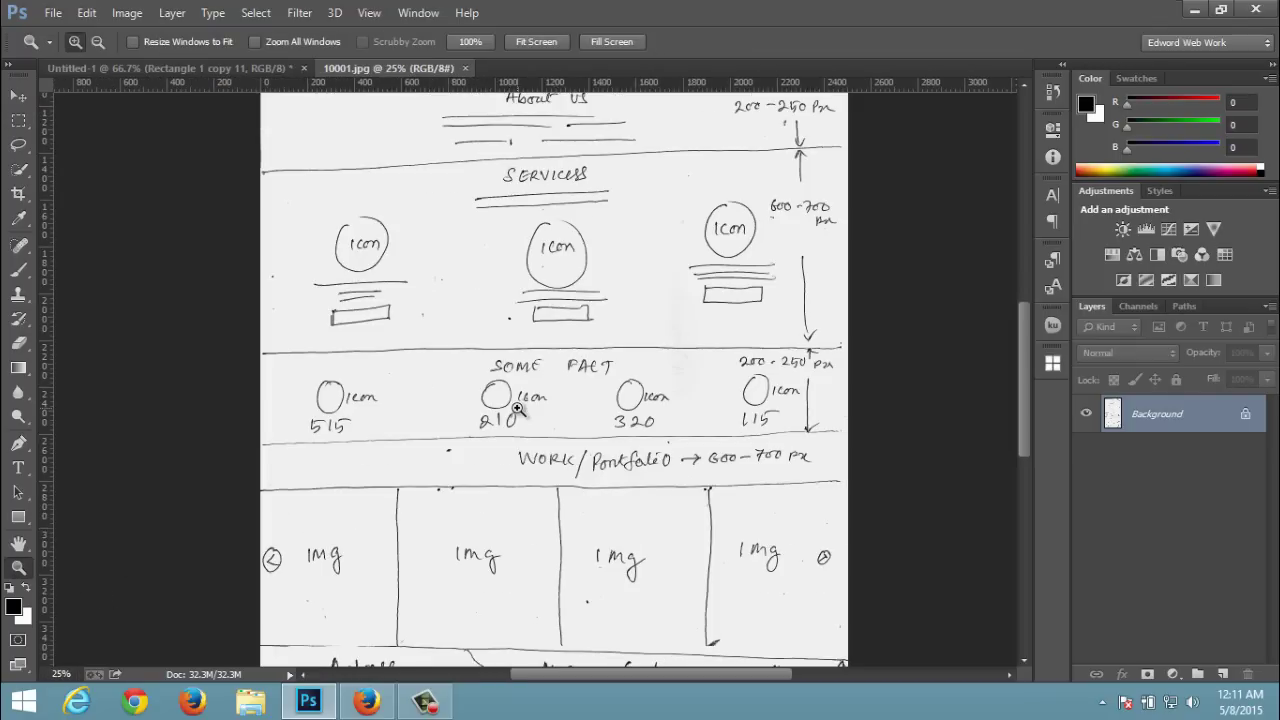
{"action": "left_click", "coordinate": [517, 408]}
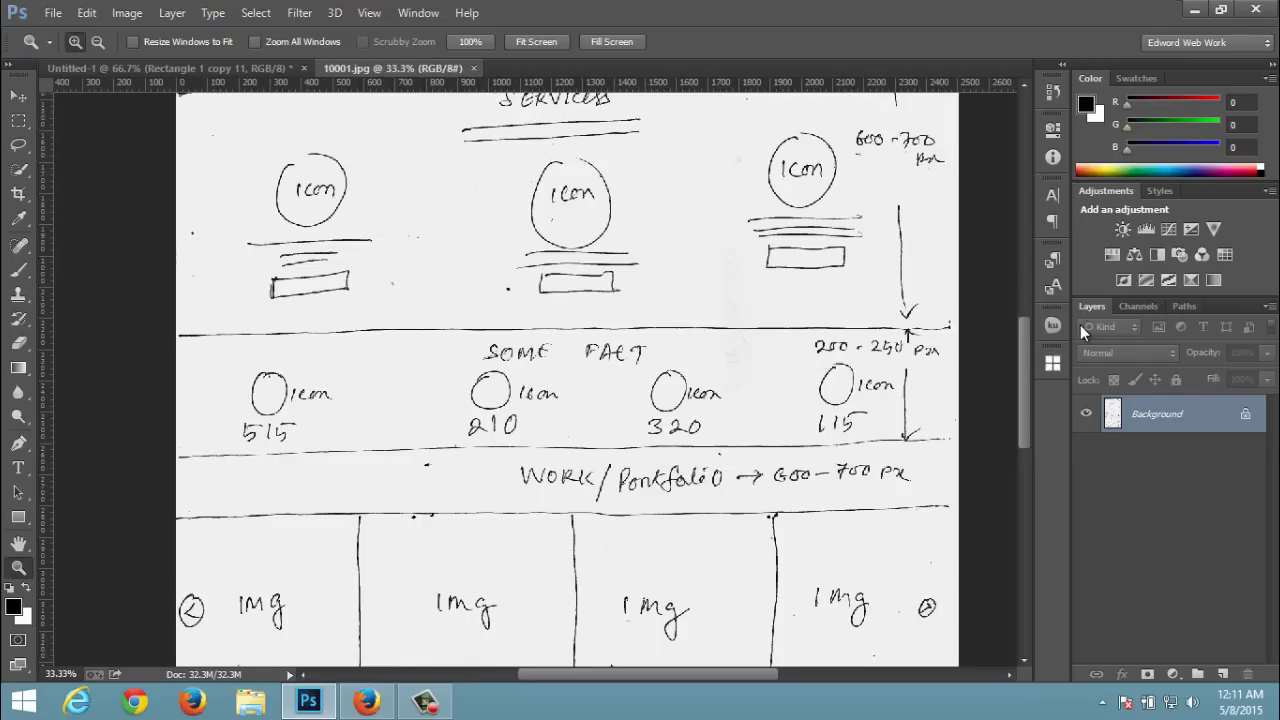
{"action": "left_click_drag", "start_coordinate": [1026, 368], "coordinate": [1038, 272]}
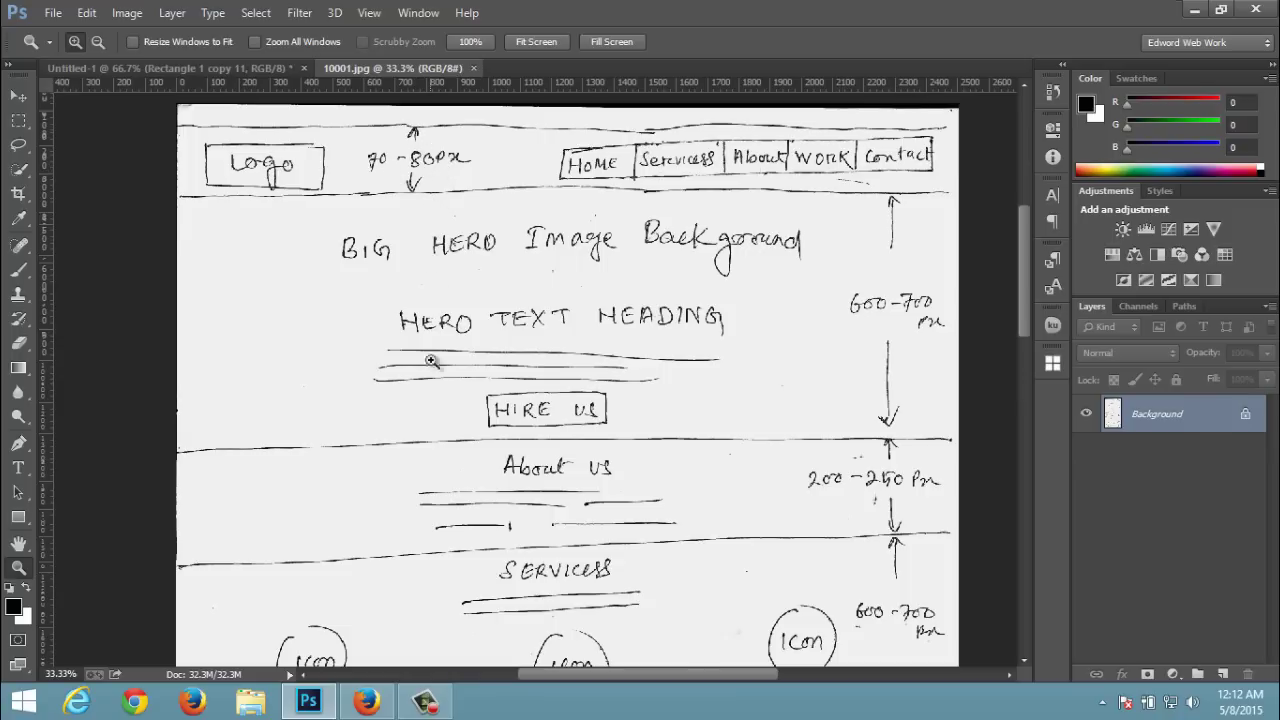
- Briefly switch to Firefox, then return to the Untitled-1 grid document
{"action": "left_click", "coordinate": [320, 708]}
{"action": "left_click", "coordinate": [320, 708]}
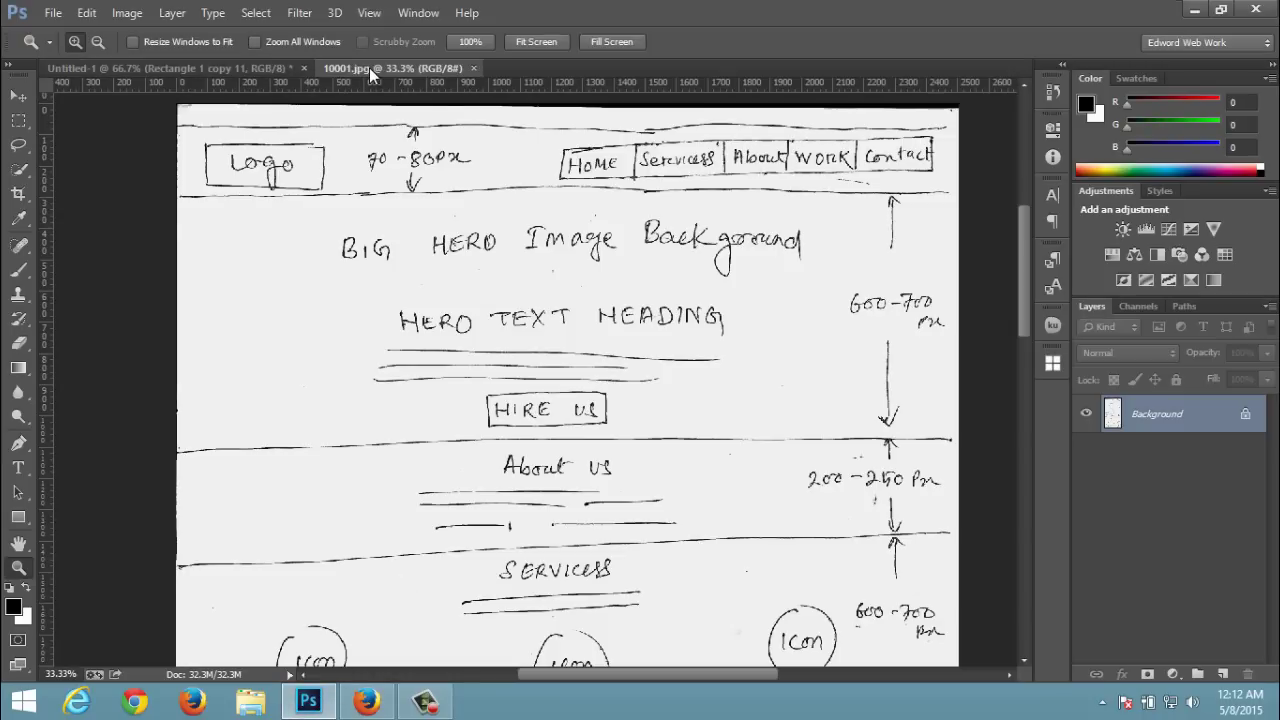
{"action": "left_click", "coordinate": [265, 68]}
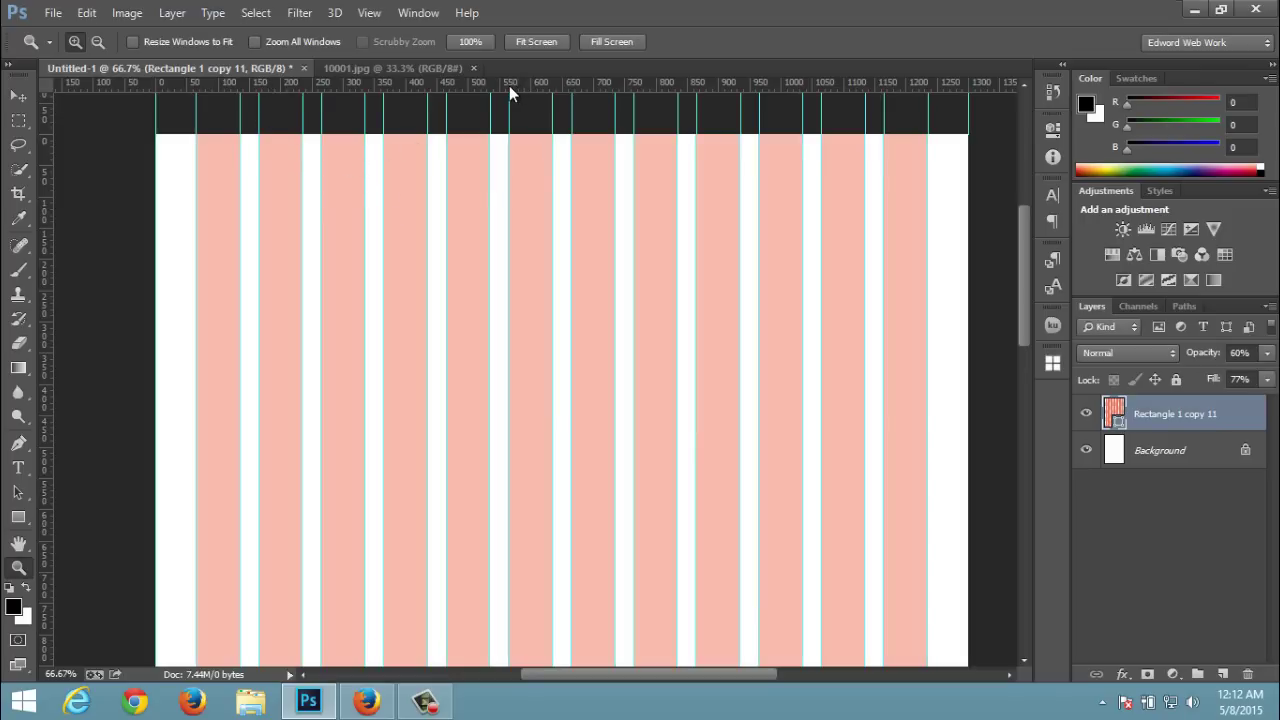
{"action": "left_click_drag", "start_coordinate": [509, 90], "coordinate": [502, 186]}
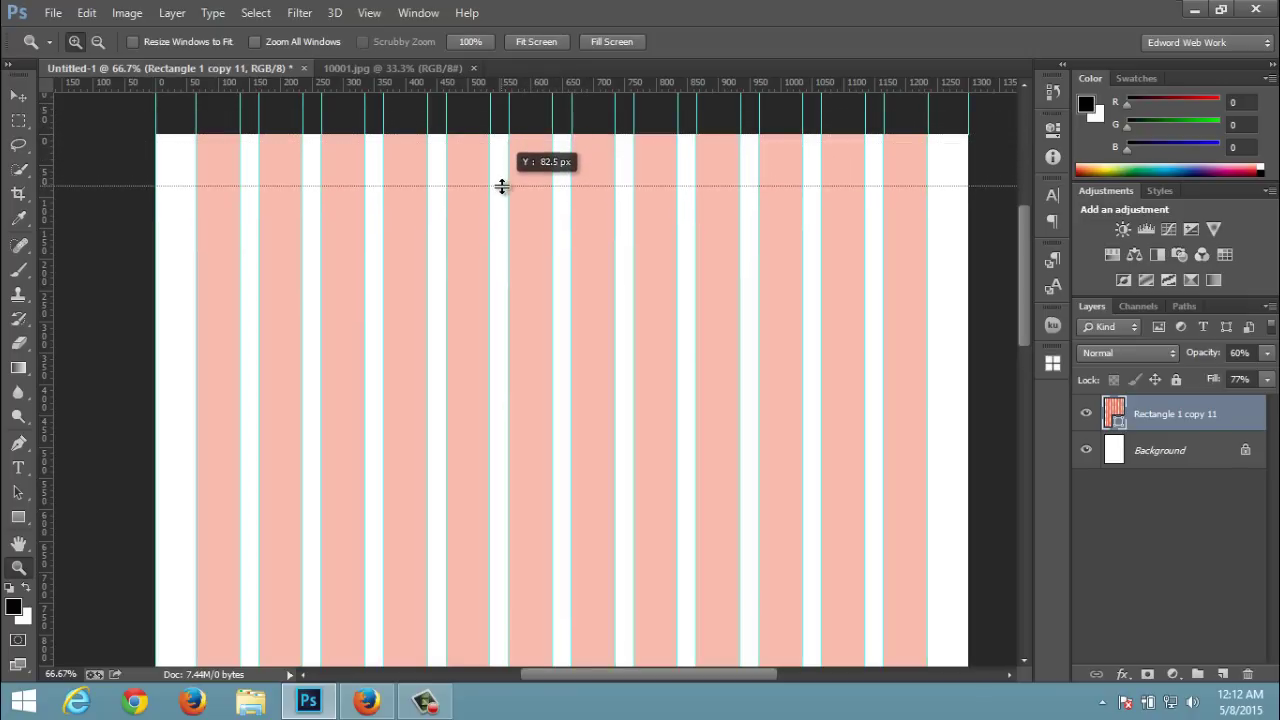
{"action": "left_click_drag", "start_coordinate": [503, 185], "coordinate": [500, 186]}
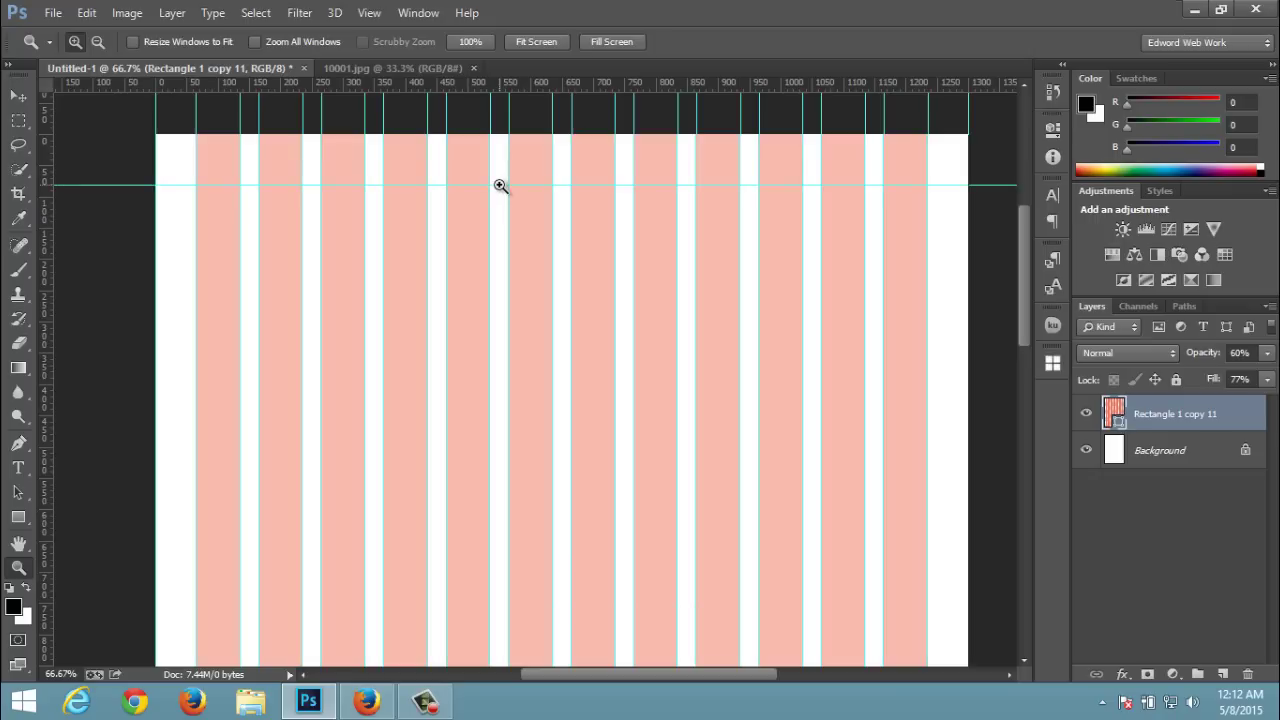
{"action": "key", "text": "ctrl"}
{"action": "key", "text": "ctrl+z"}
- Add a horizontal guide at 80 px, then view the 10001.jpg sketch
{"action": "left_click", "coordinate": [369, 13]}
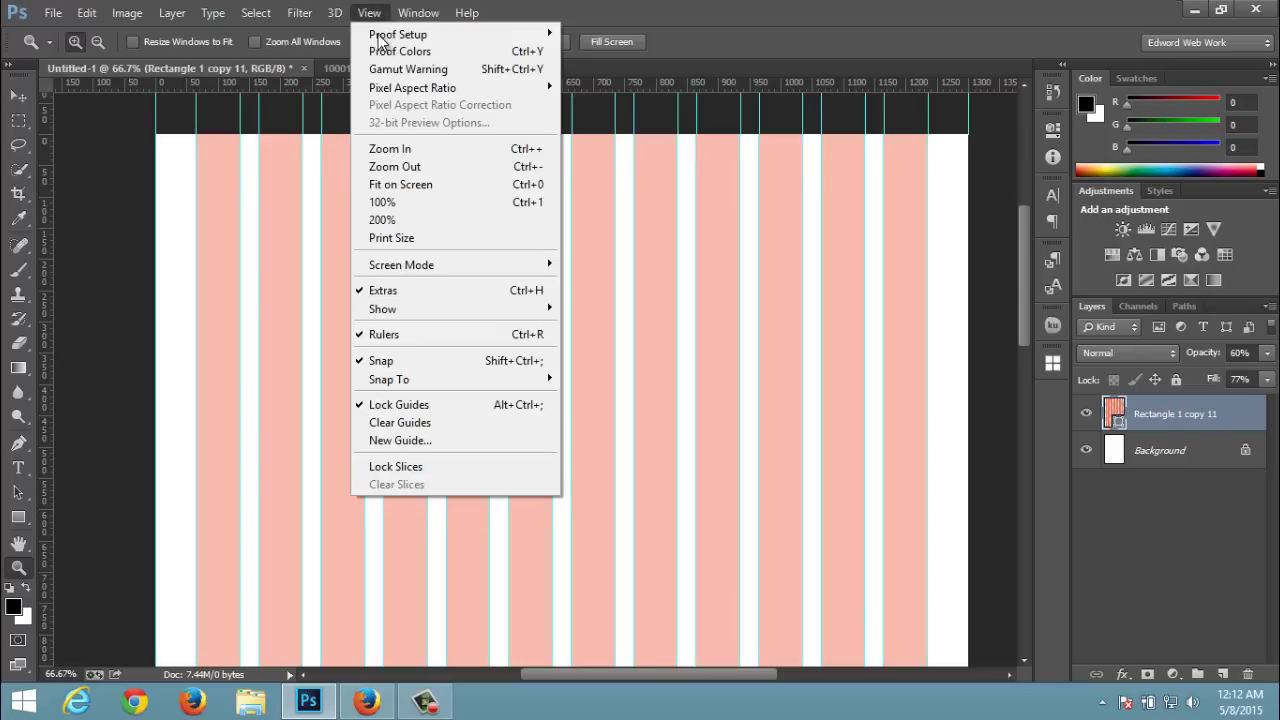
{"action": "left_click", "coordinate": [416, 446]}
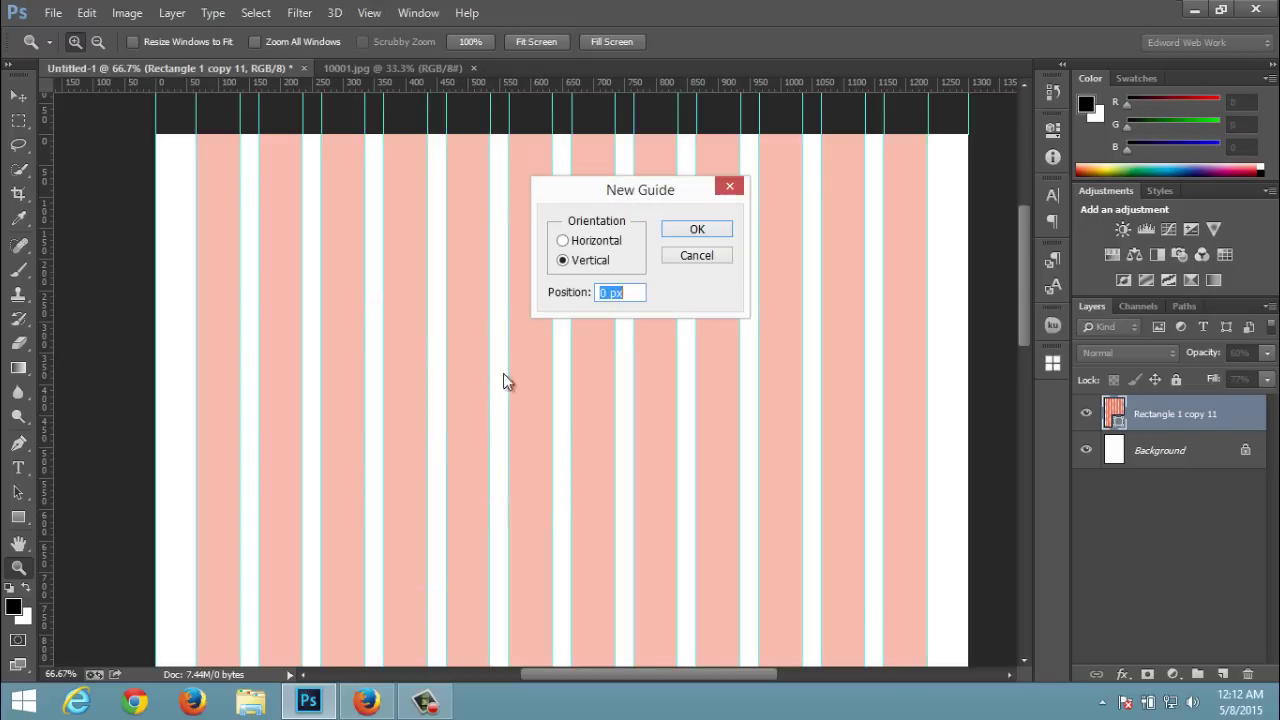
{"action": "left_click", "coordinate": [588, 246]}
{"action": "left_click_drag", "start_coordinate": [628, 290], "coordinate": [572, 295]}
{"action": "left_click", "coordinate": [698, 233]}
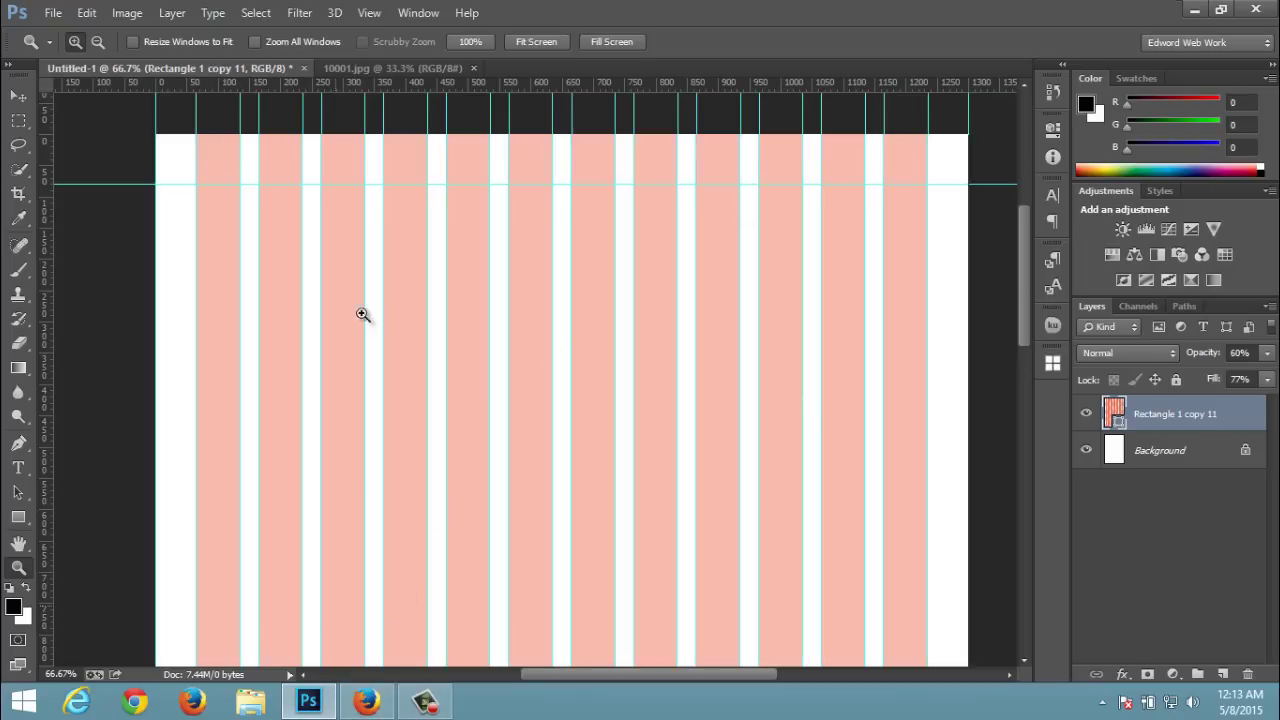
{"action": "left_click", "coordinate": [350, 63]}
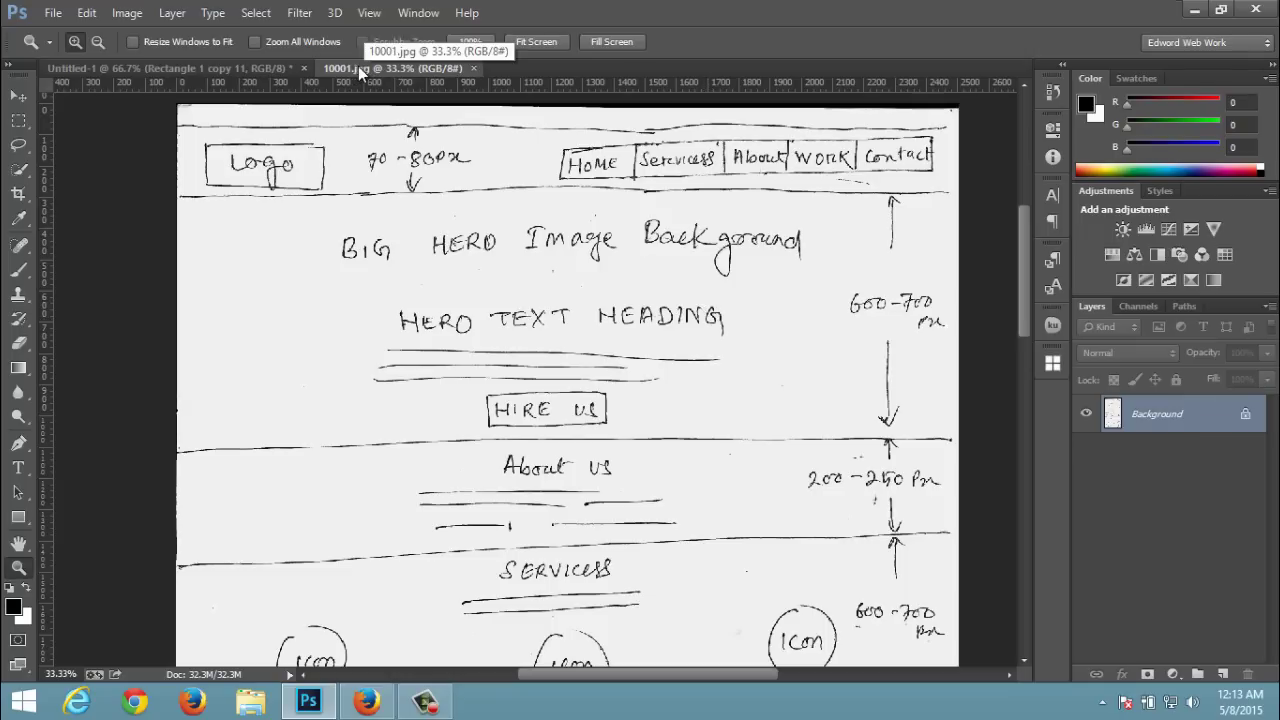
- Add a horizontal guide at 730 px on Untitled-1, then recheck the 10001.jpg sketch
{"action": "left_click", "coordinate": [264, 72]}
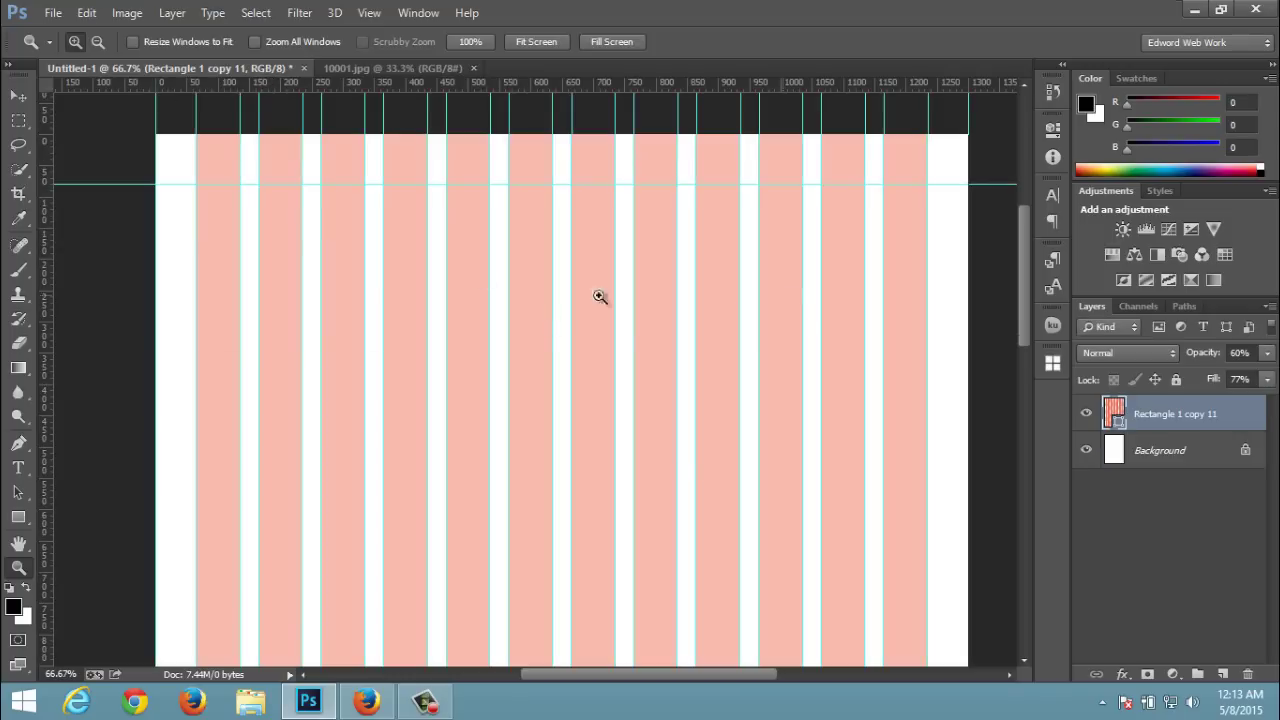
{"action": "left_click", "coordinate": [369, 12]}
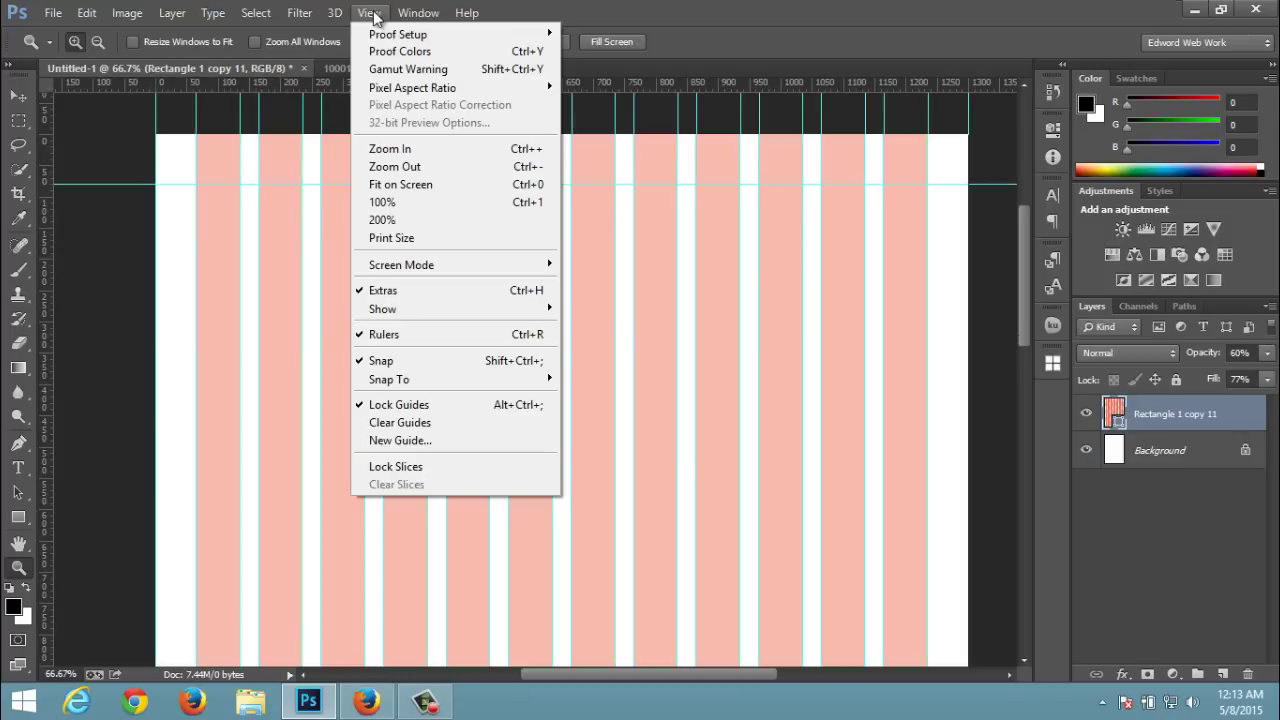
{"action": "left_click", "coordinate": [427, 444]}
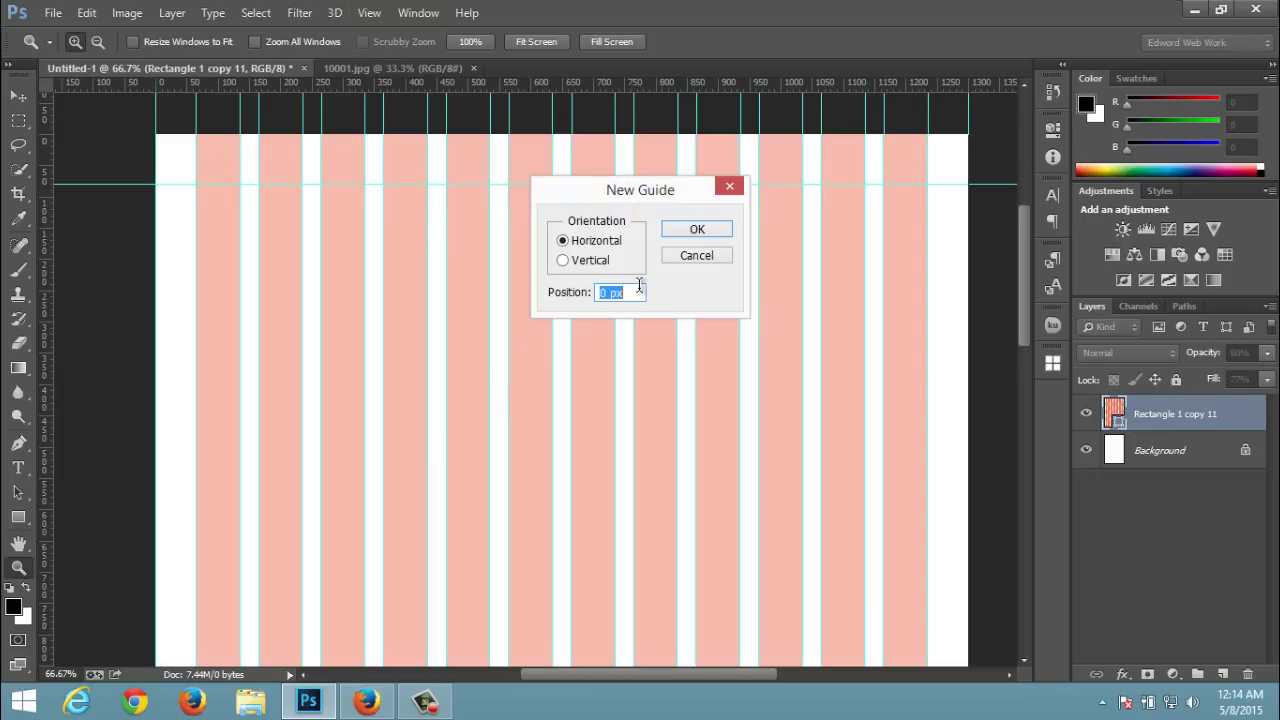
{"action": "type", "text": "73"}
{"action": "type", "text": "0"}
{"action": "left_click", "coordinate": [689, 231]}
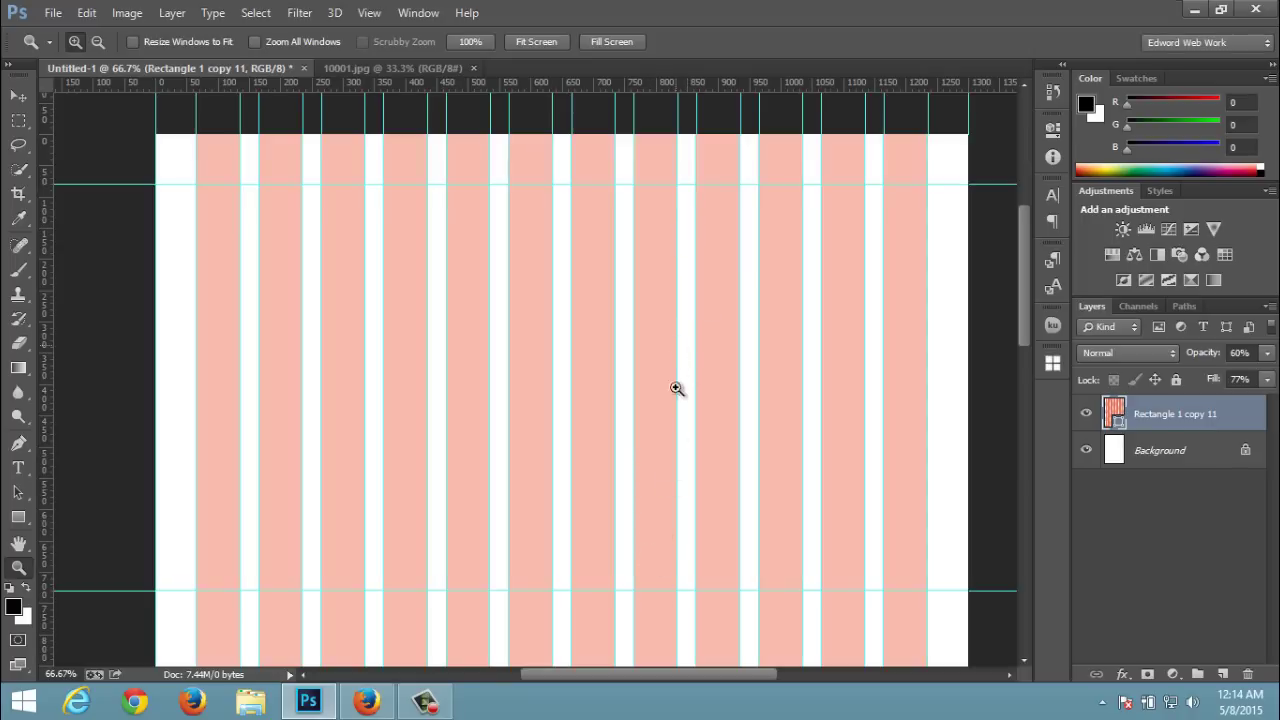
{"action": "left_click", "coordinate": [351, 64]}
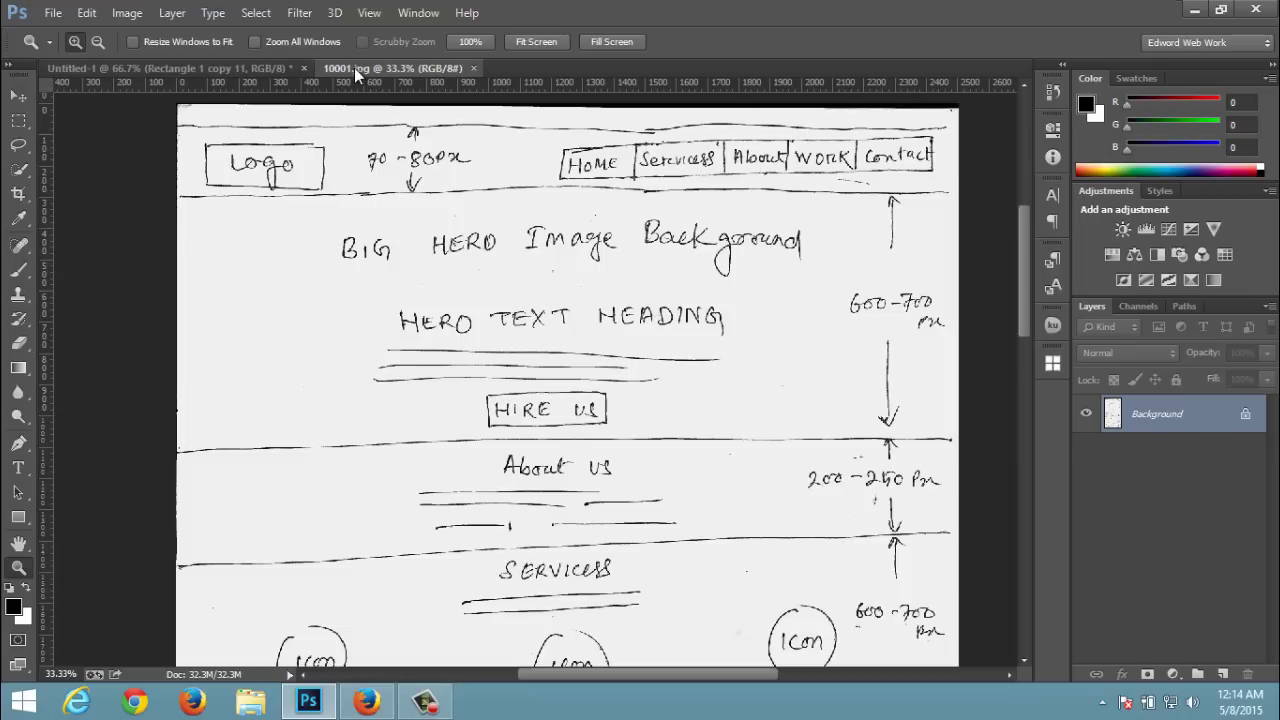
- Add a horizontal guide at 980 px to the Untitled-1 grid
{"action": "left_click", "coordinate": [248, 68]}
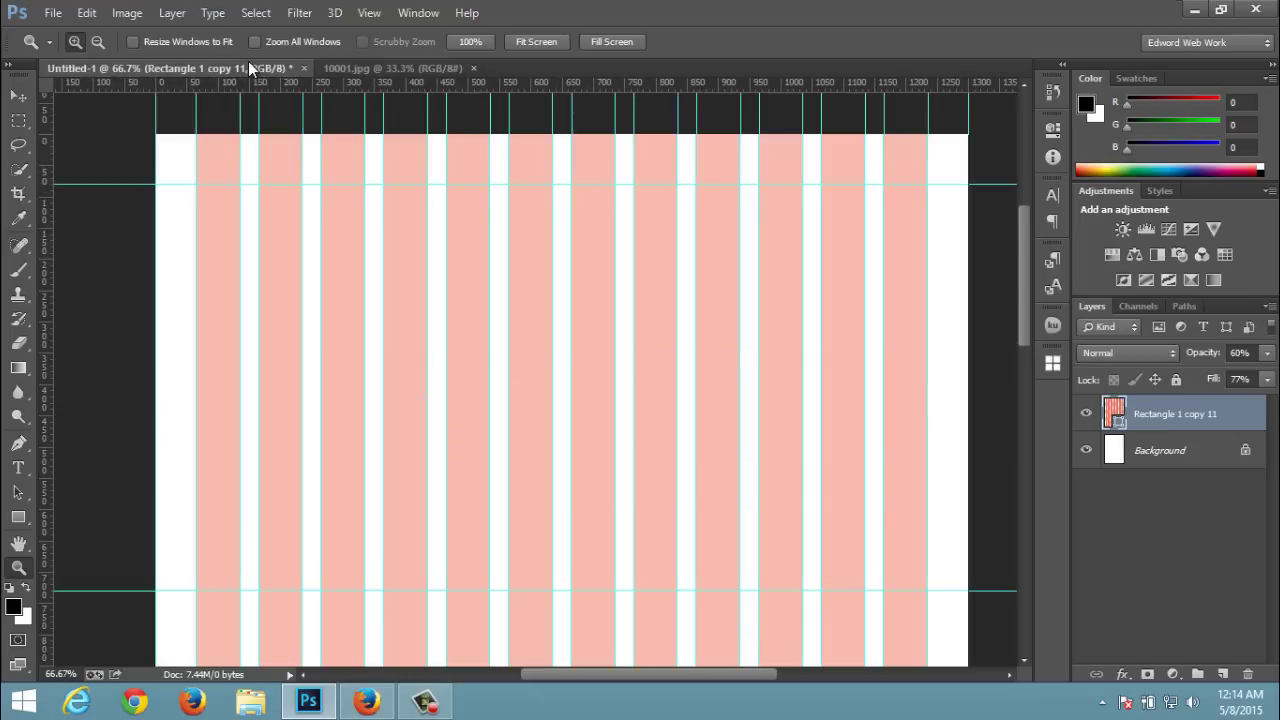
{"action": "left_click", "coordinate": [376, 15]}
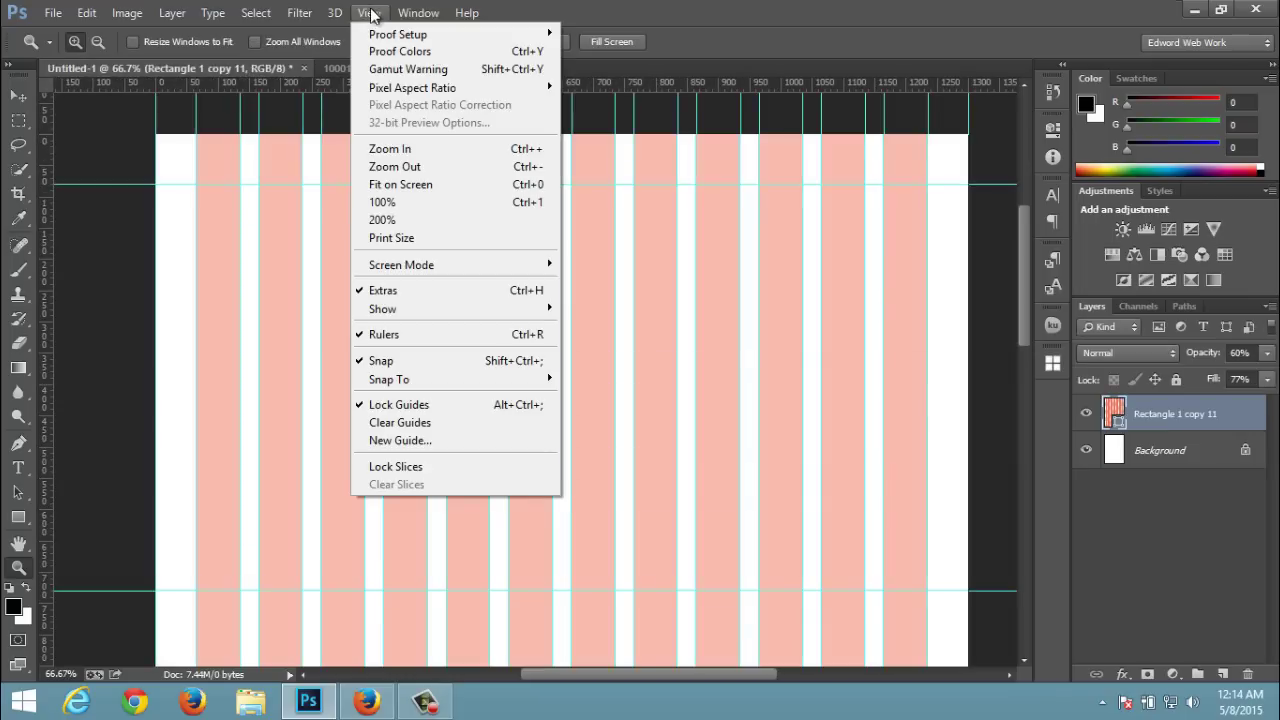
{"action": "left_click", "coordinate": [416, 440]}
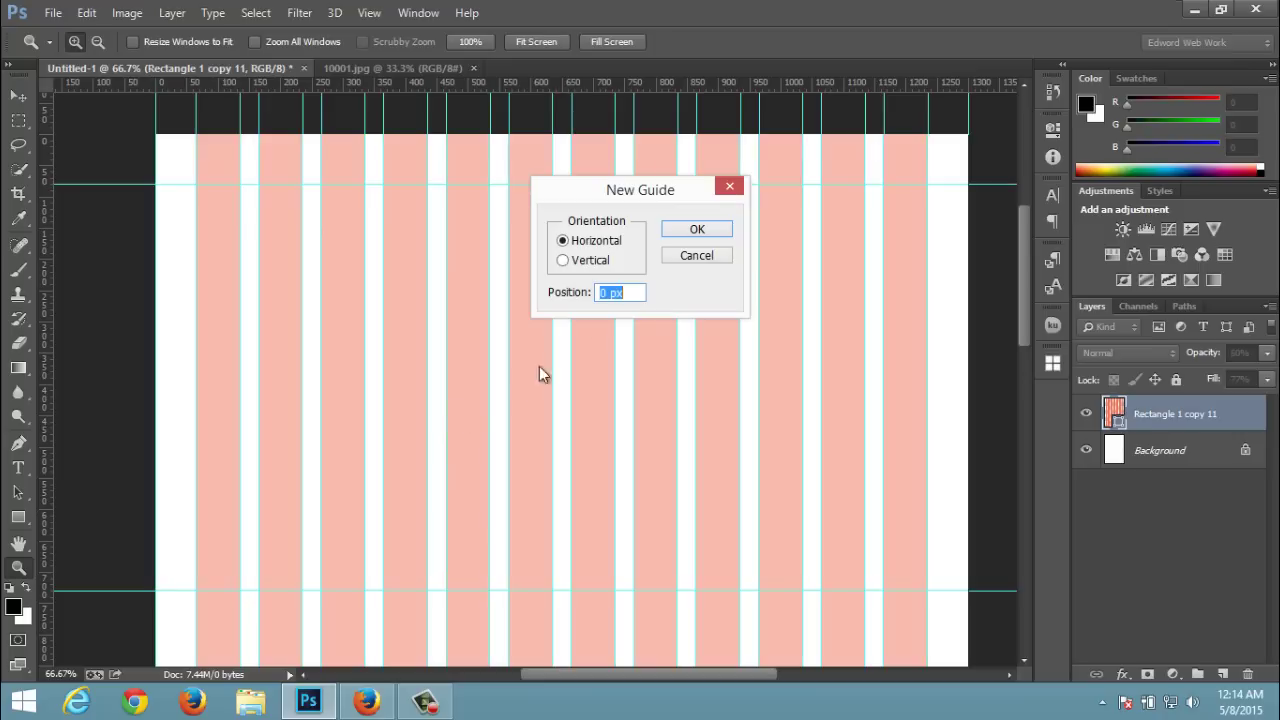
{"action": "left_click", "coordinate": [590, 264]}
{"action": "left_click", "coordinate": [591, 243]}
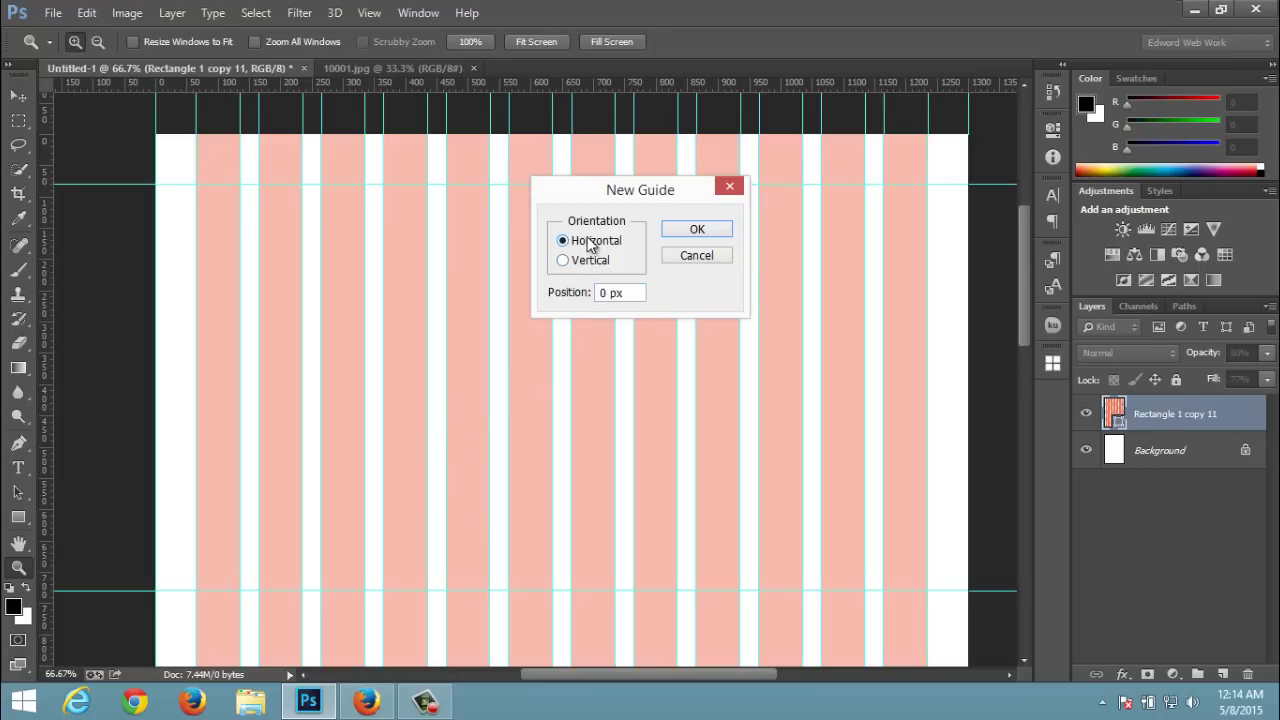
{"action": "left_click", "coordinate": [588, 296]}
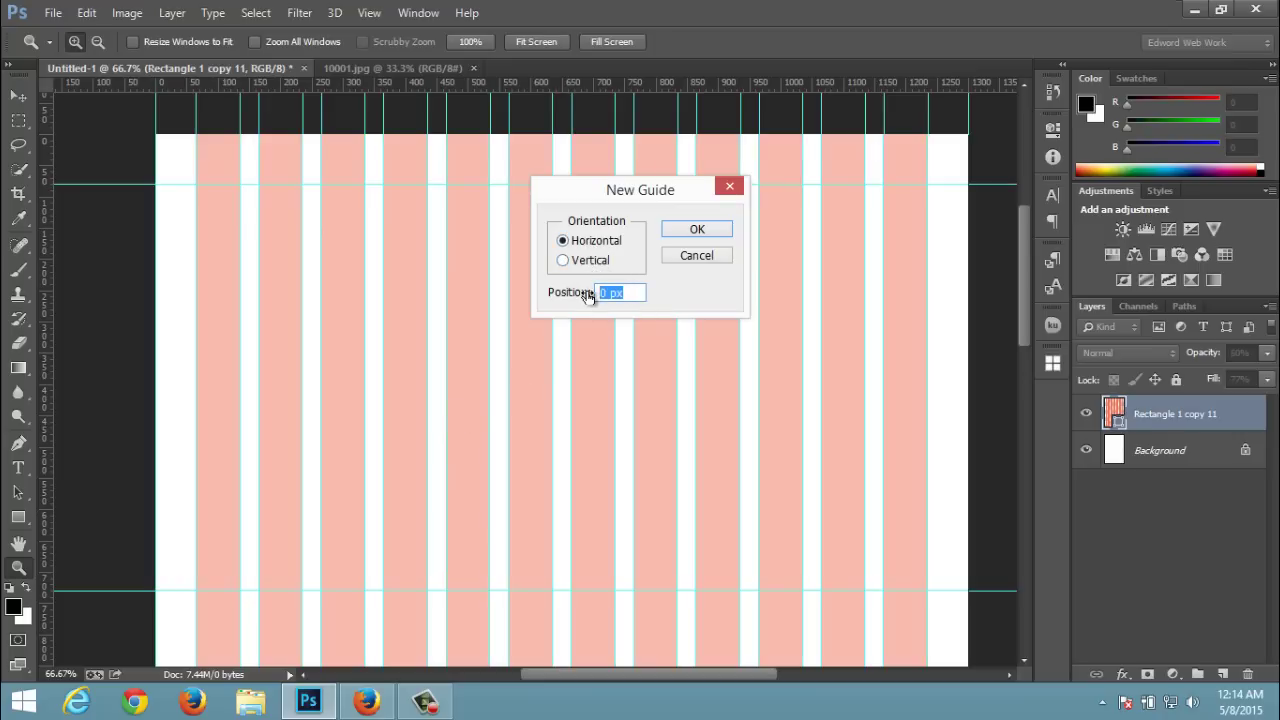
{"action": "type", "text": "980"}
{"action": "left_click", "coordinate": [697, 232]}
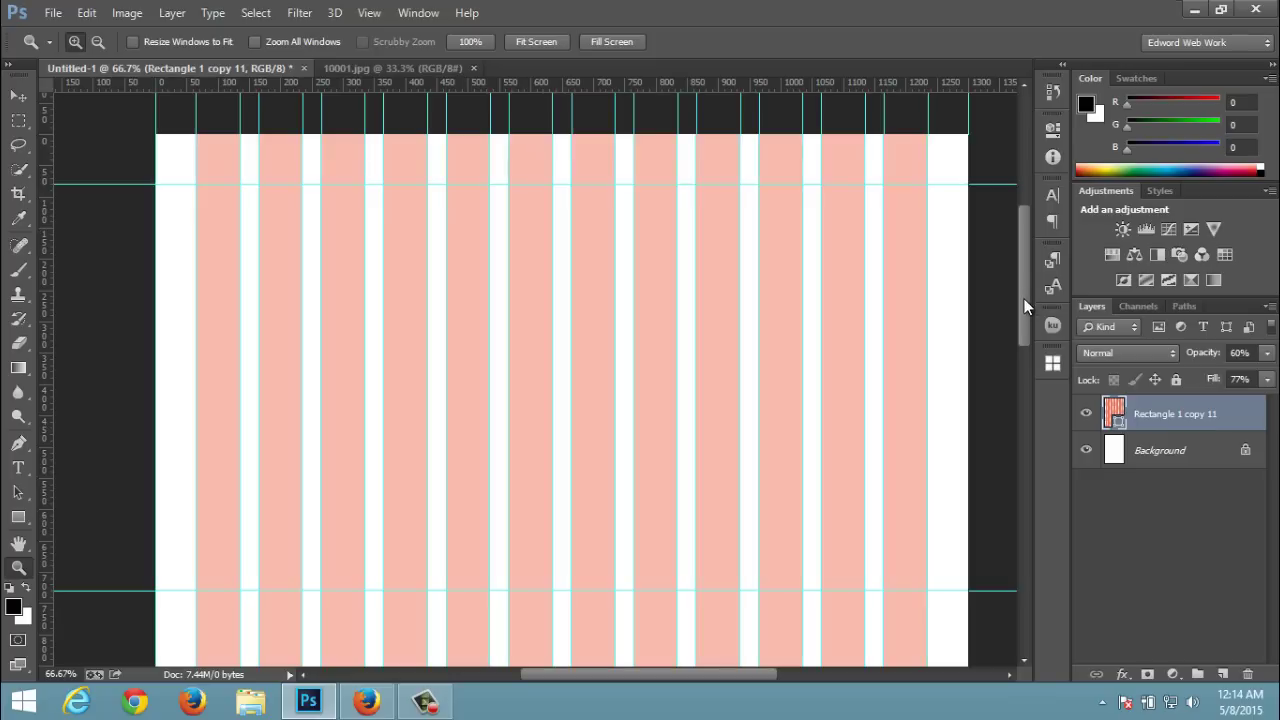
- Check the 250 px gap between the two guides with a marquee selection, then deselect
{"action": "left_click_drag", "start_coordinate": [1024, 300], "coordinate": [1020, 351]}
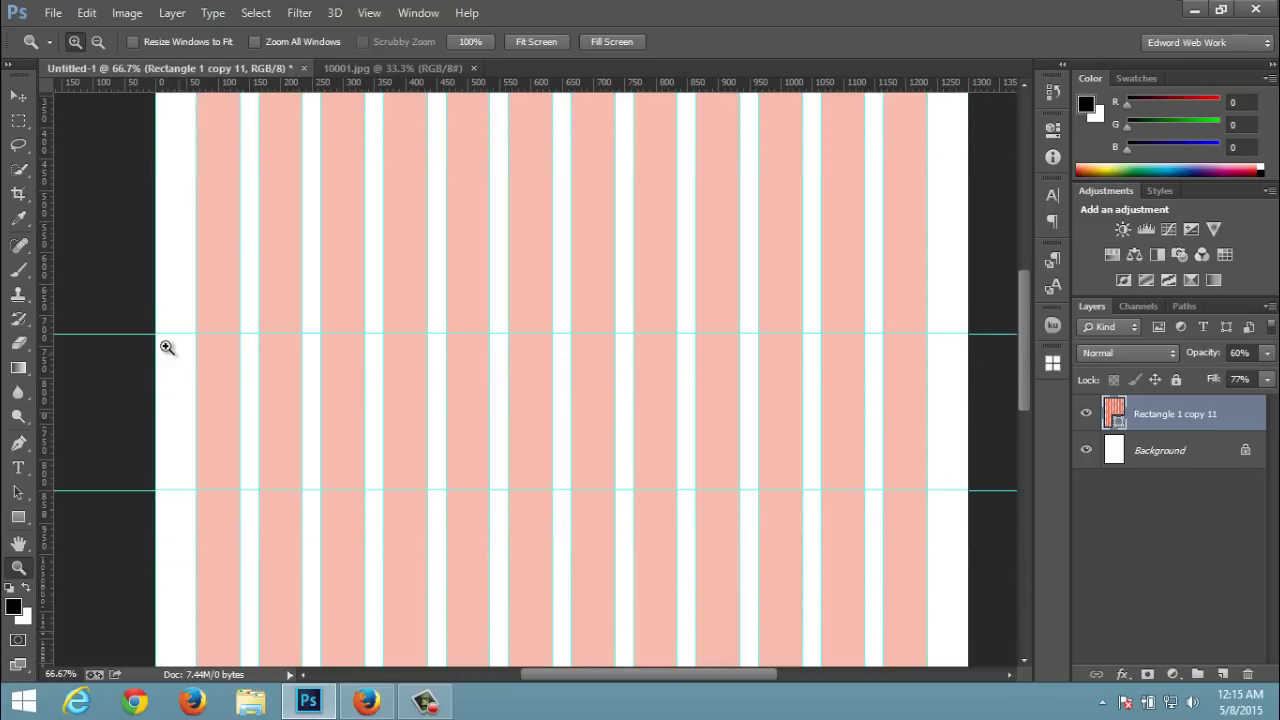
{"action": "left_click", "coordinate": [19, 122]}
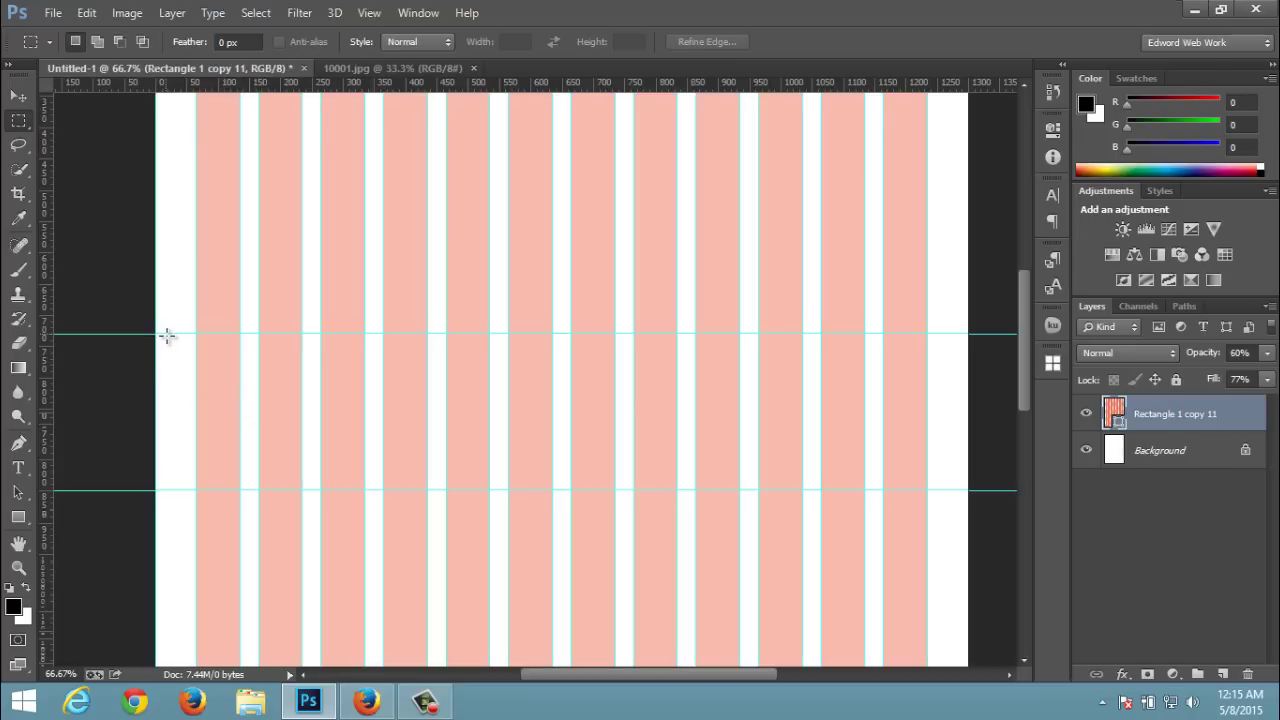
{"action": "left_click_drag", "start_coordinate": [165, 333], "coordinate": [232, 488]}
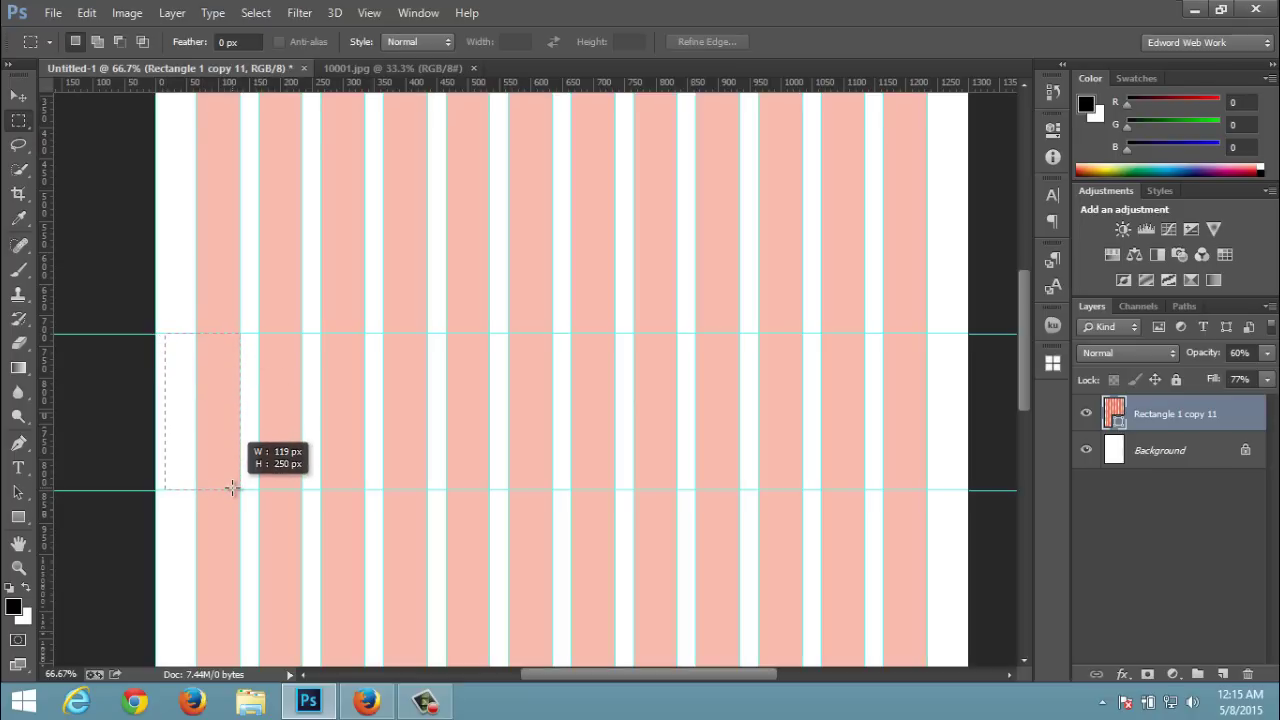
{"action": "left_click_drag", "start_coordinate": [232, 488], "coordinate": [232, 488]}
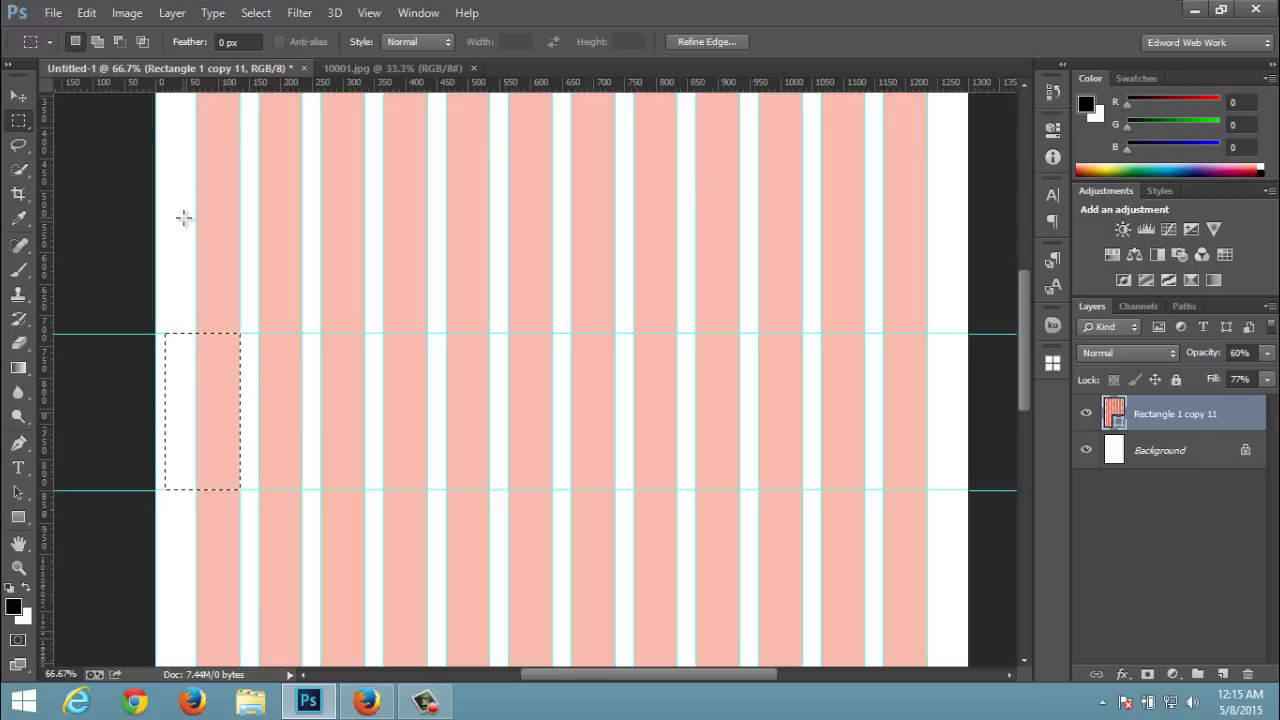
{"action": "key", "text": "ctrl+d"}
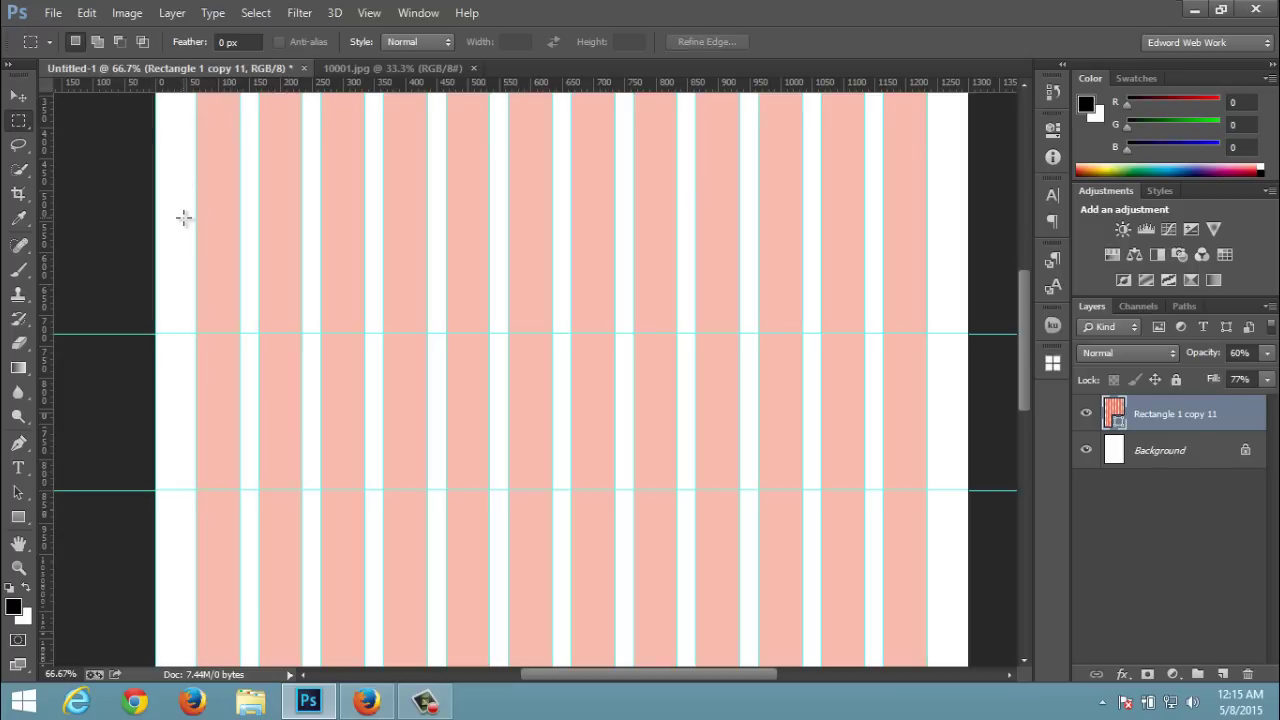
{"action": "left_click", "coordinate": [367, 64]}
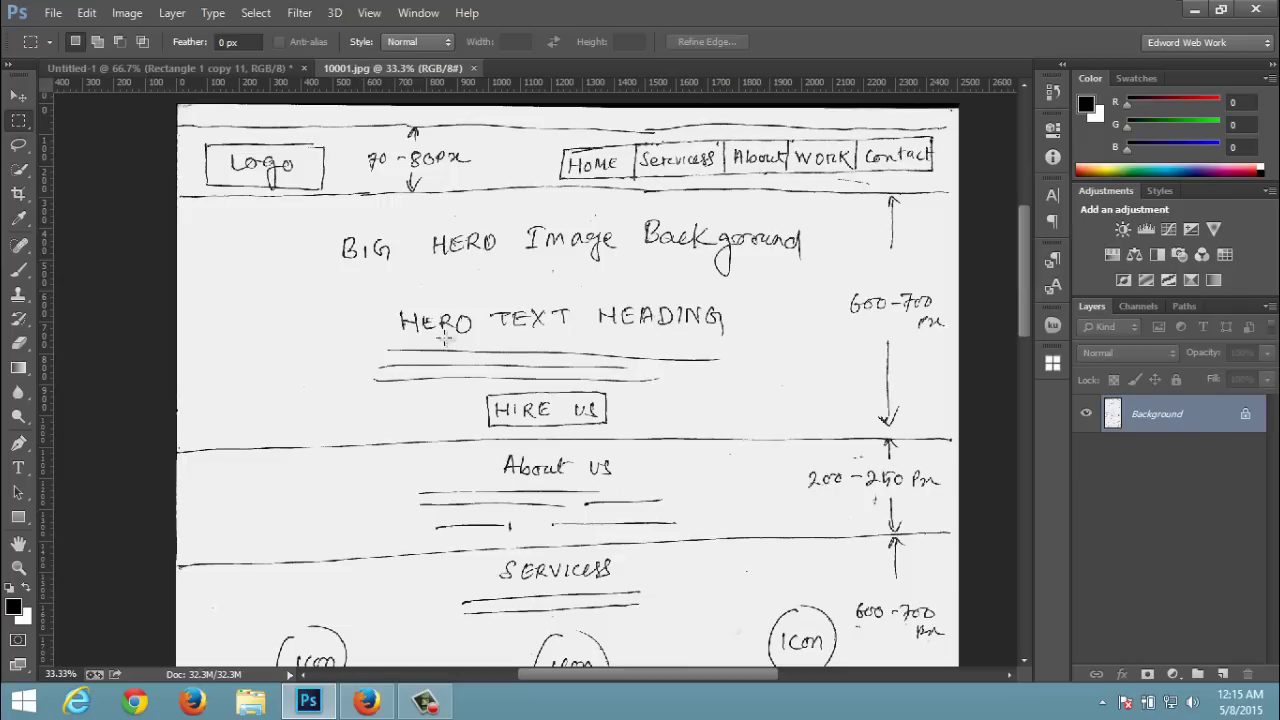
{"action": "scroll", "coordinate": [450, 345], "scroll_direction": "down", "scroll_amount": 1}
{"action": "scroll", "coordinate": [470, 365], "scroll_direction": "down", "scroll_amount": 2}
{"action": "scroll", "coordinate": [490, 390], "scroll_direction": "down", "scroll_amount": 2}
{"action": "scroll", "coordinate": [510, 410], "scroll_direction": "down", "scroll_amount": 3}
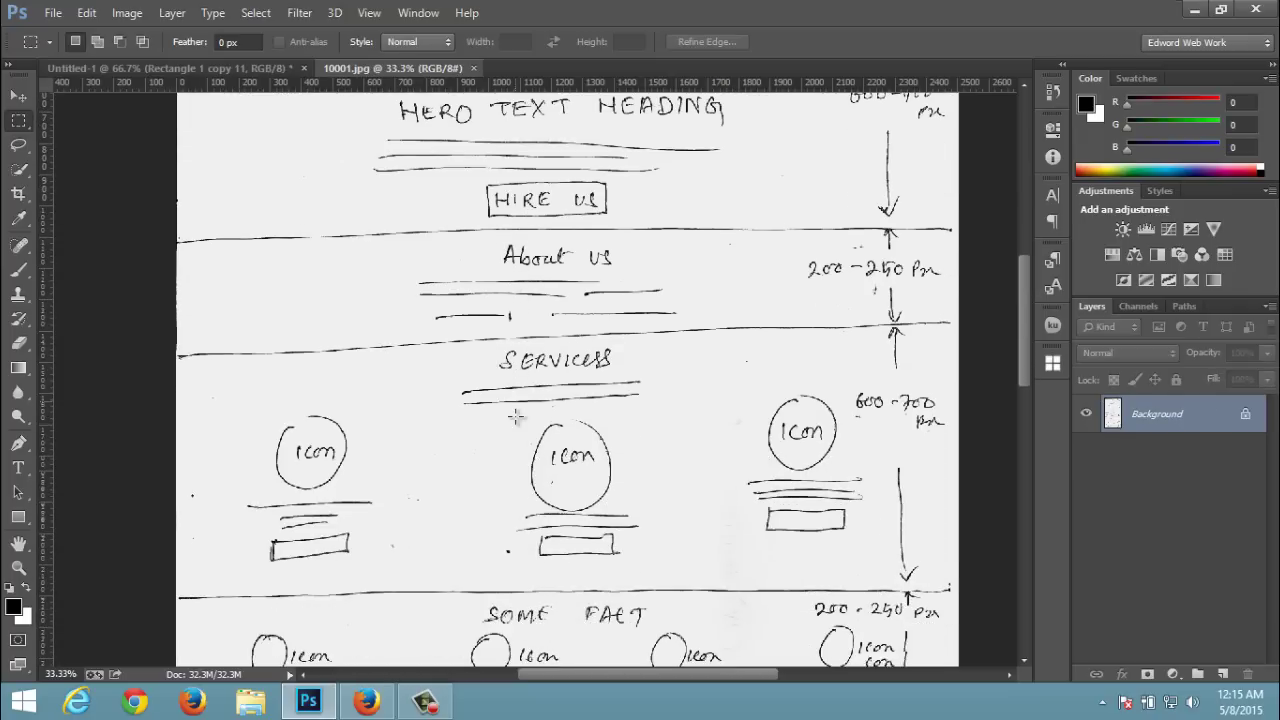
{"action": "scroll", "coordinate": [516, 416], "scroll_direction": "down", "scroll_amount": 2}
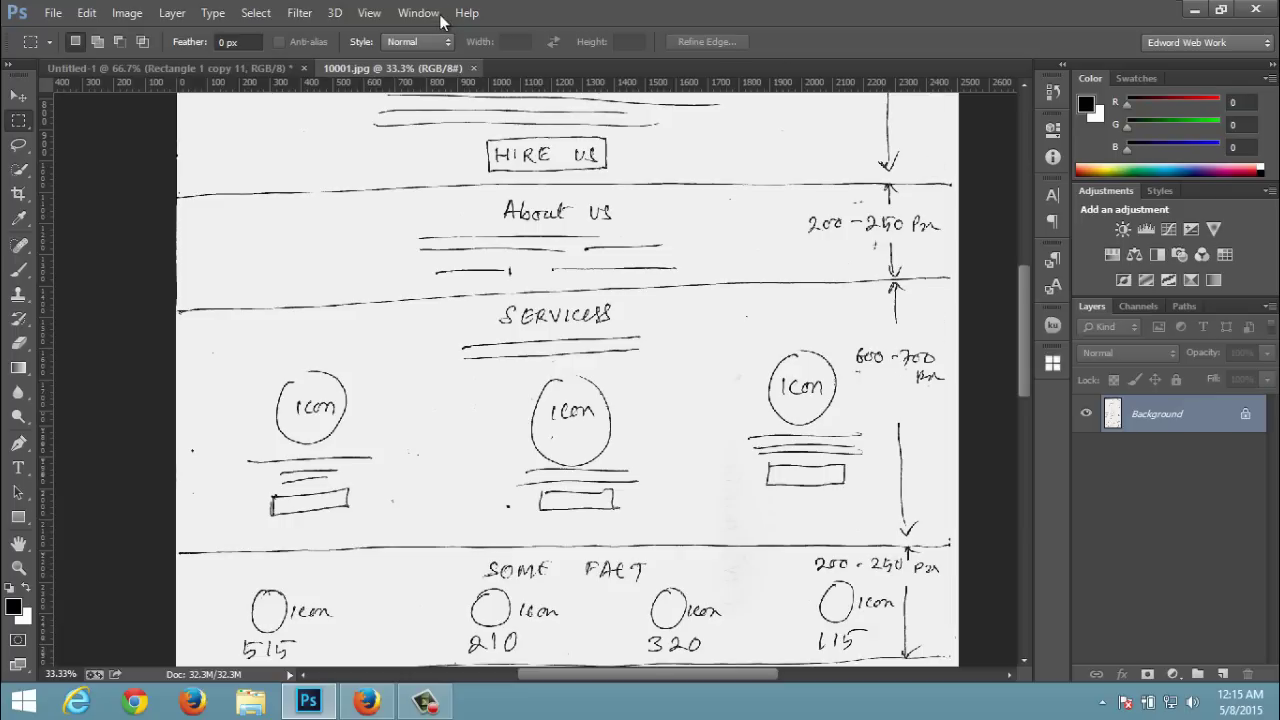
{"action": "left_click", "coordinate": [369, 12]}
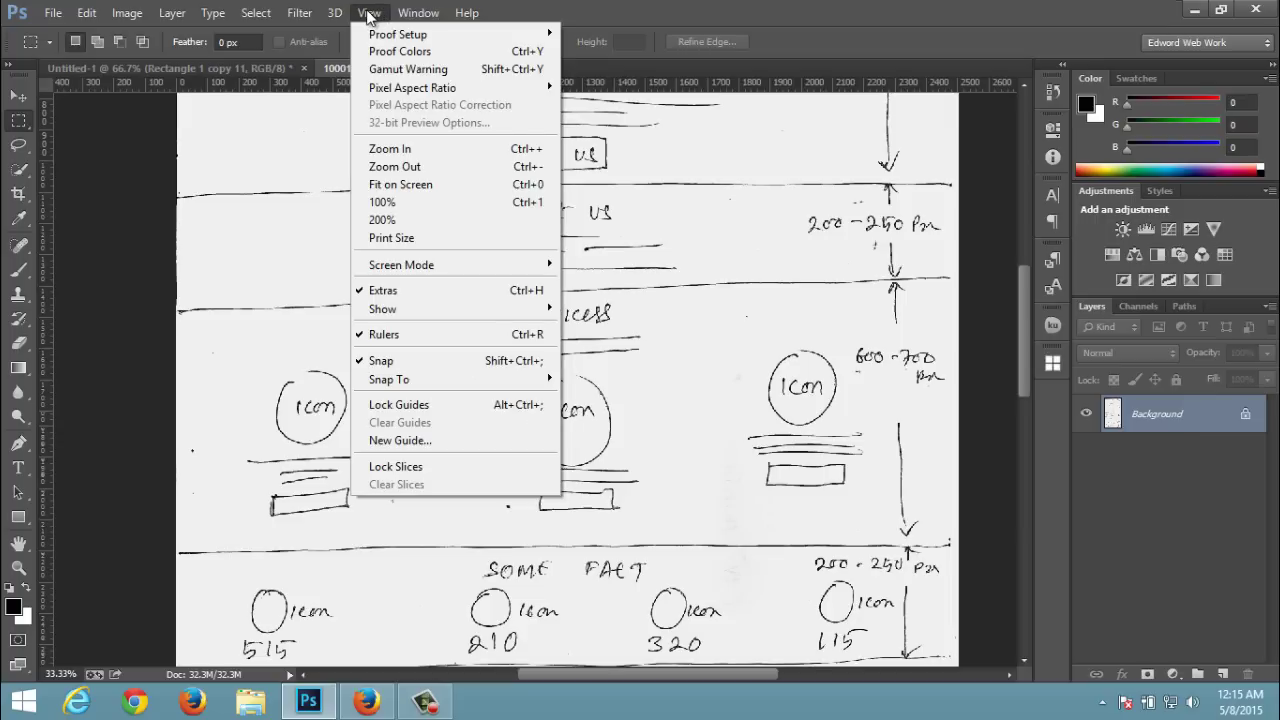
{"action": "left_click", "coordinate": [258, 76]}
{"action": "left_click", "coordinate": [262, 68]}
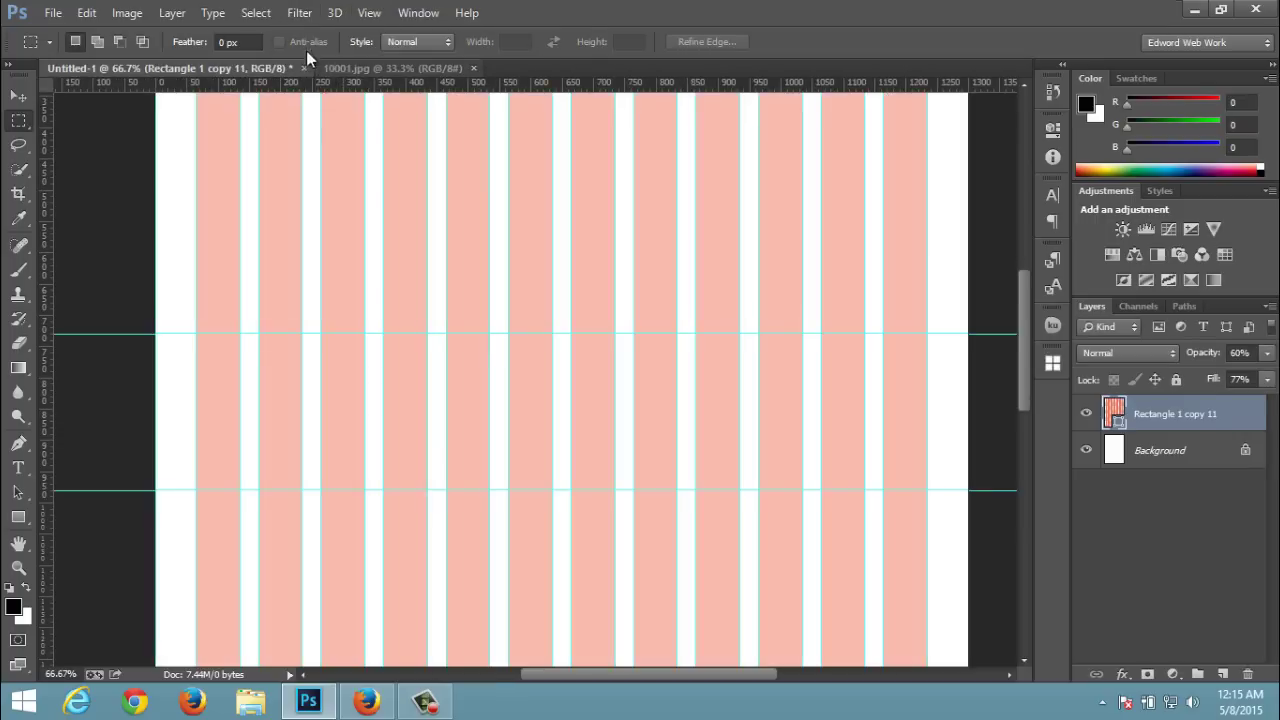
- Add a horizontal guide at 1580 px and confirm the 600 px gap with a marquee
{"action": "left_click", "coordinate": [367, 13]}
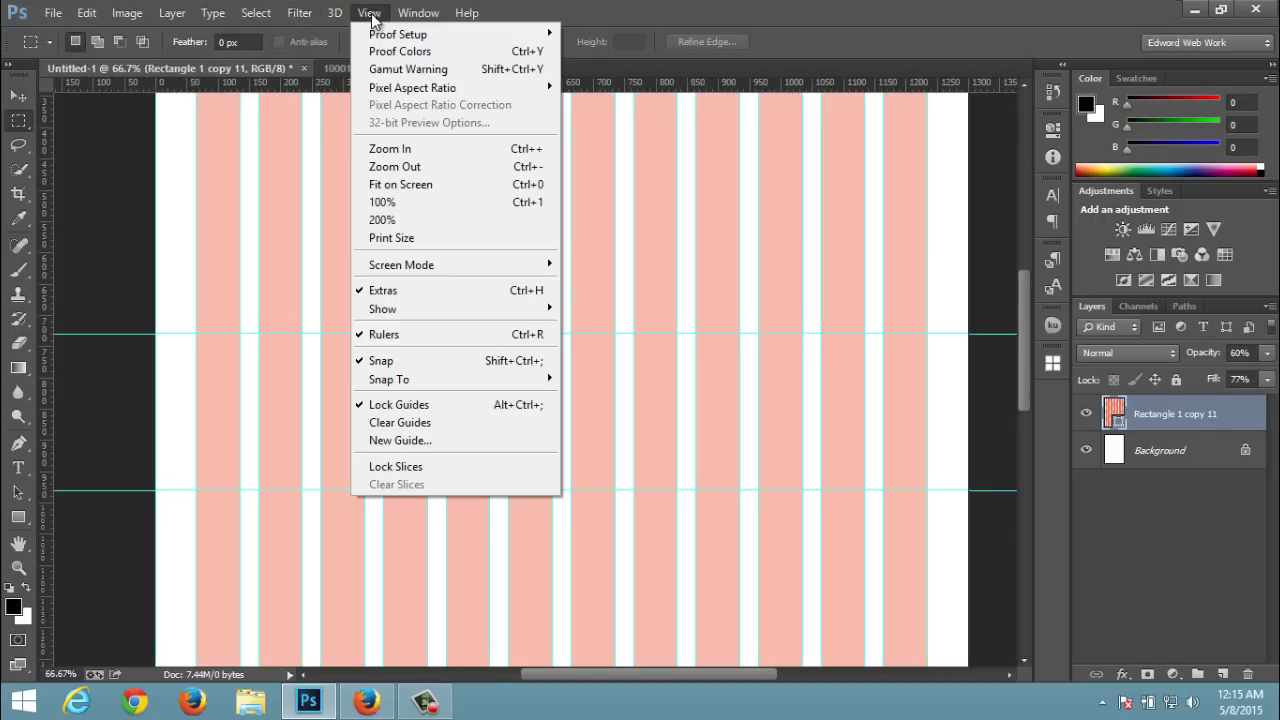
{"action": "left_click", "coordinate": [408, 440]}
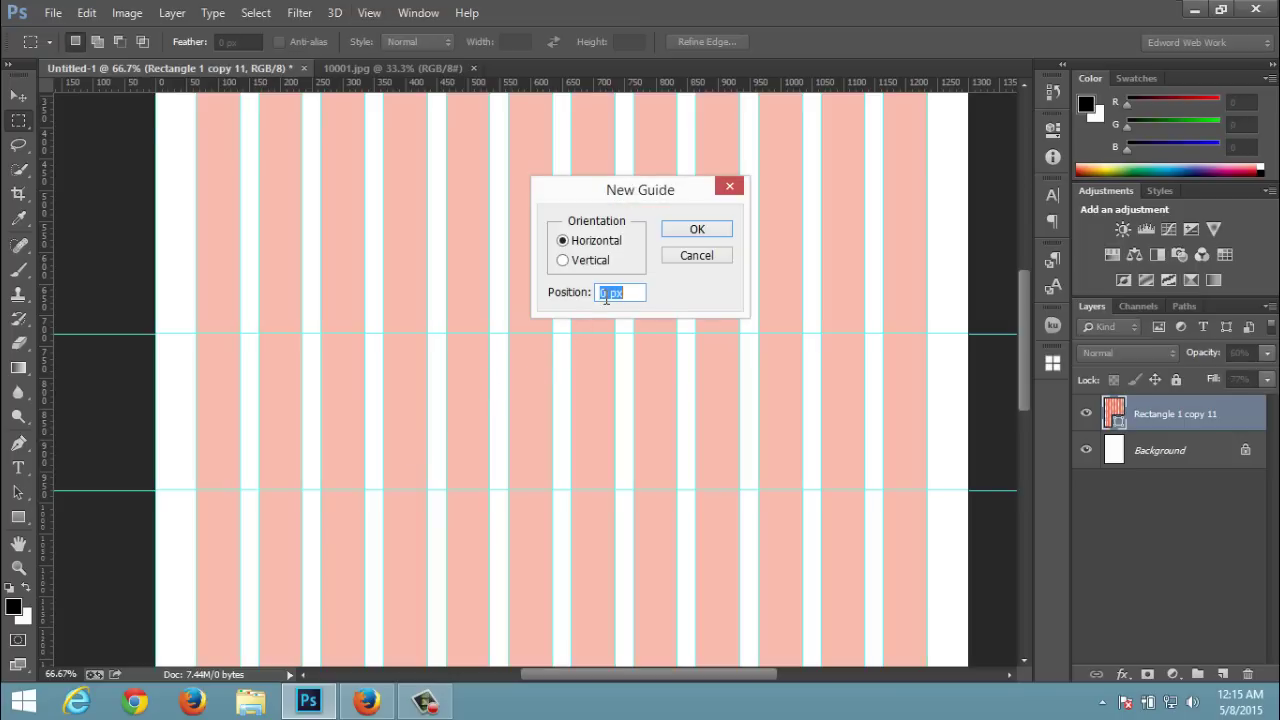
{"action": "type", "text": "1"}
{"action": "type", "text": "58"}
{"action": "type", "text": "0"}
{"action": "left_click", "coordinate": [696, 231]}
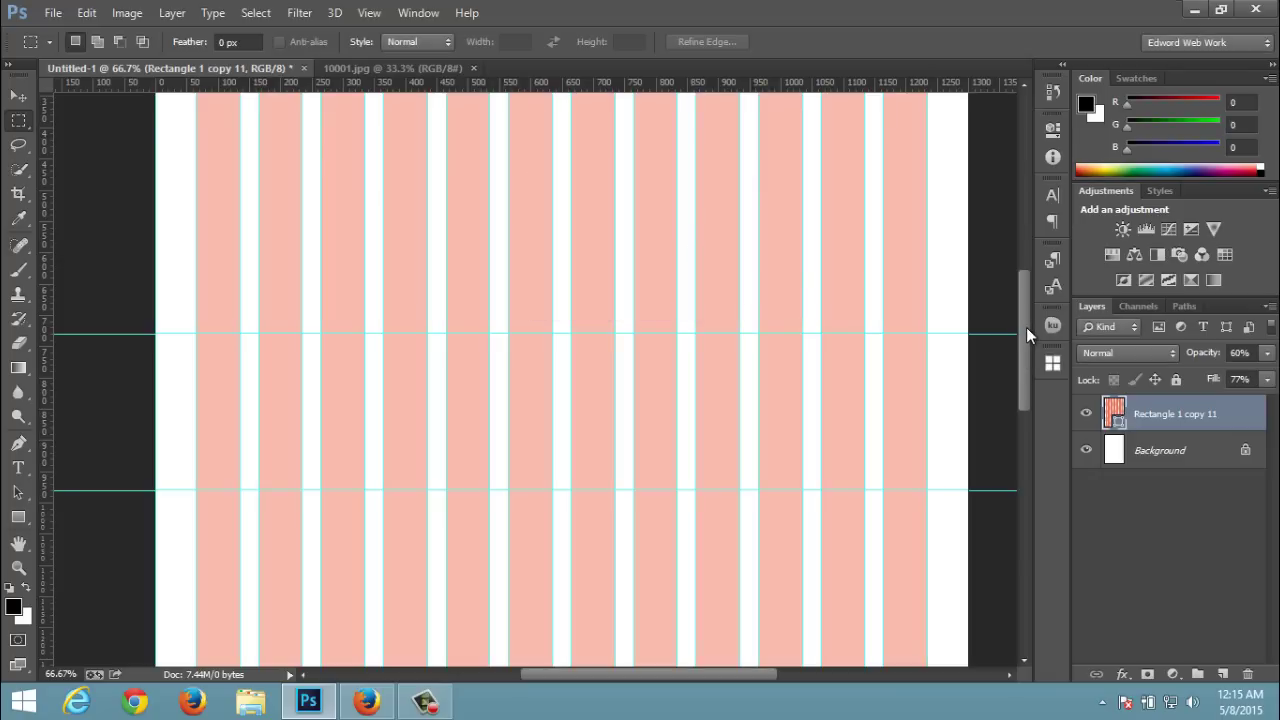
{"action": "left_click_drag", "start_coordinate": [1026, 330], "coordinate": [1018, 402]}
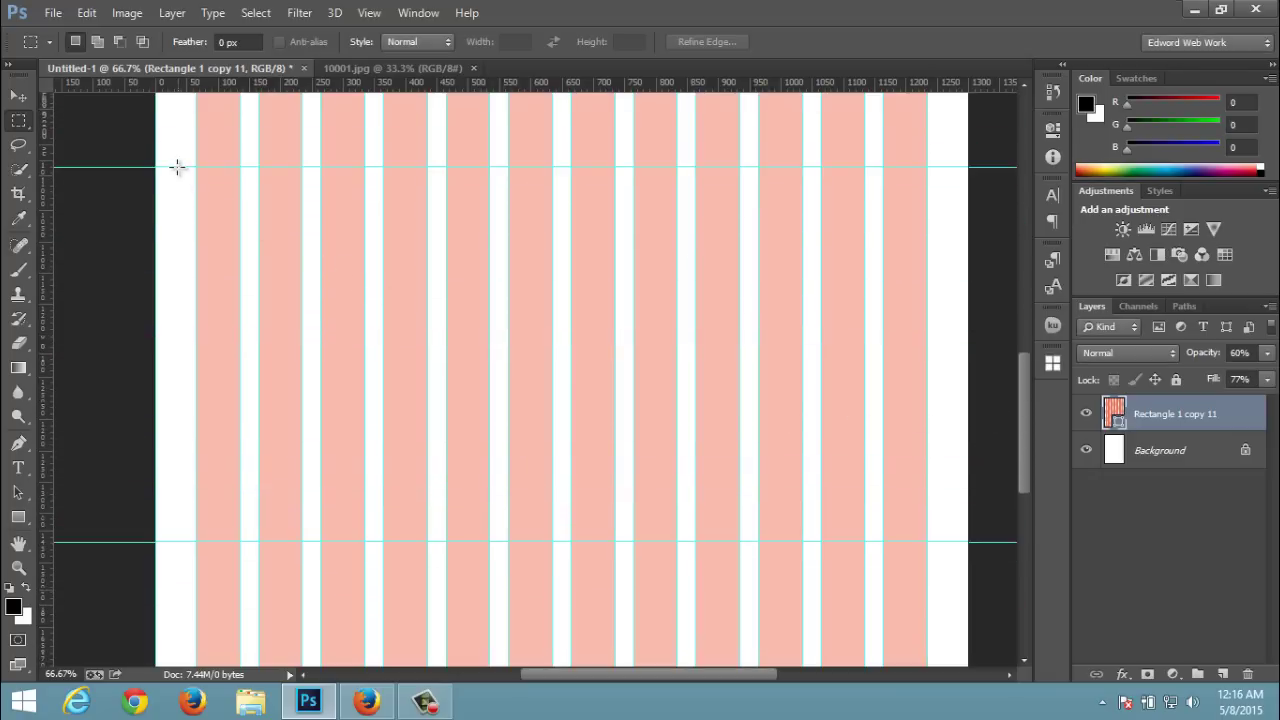
{"action": "left_click_drag", "start_coordinate": [176, 166], "coordinate": [314, 541]}
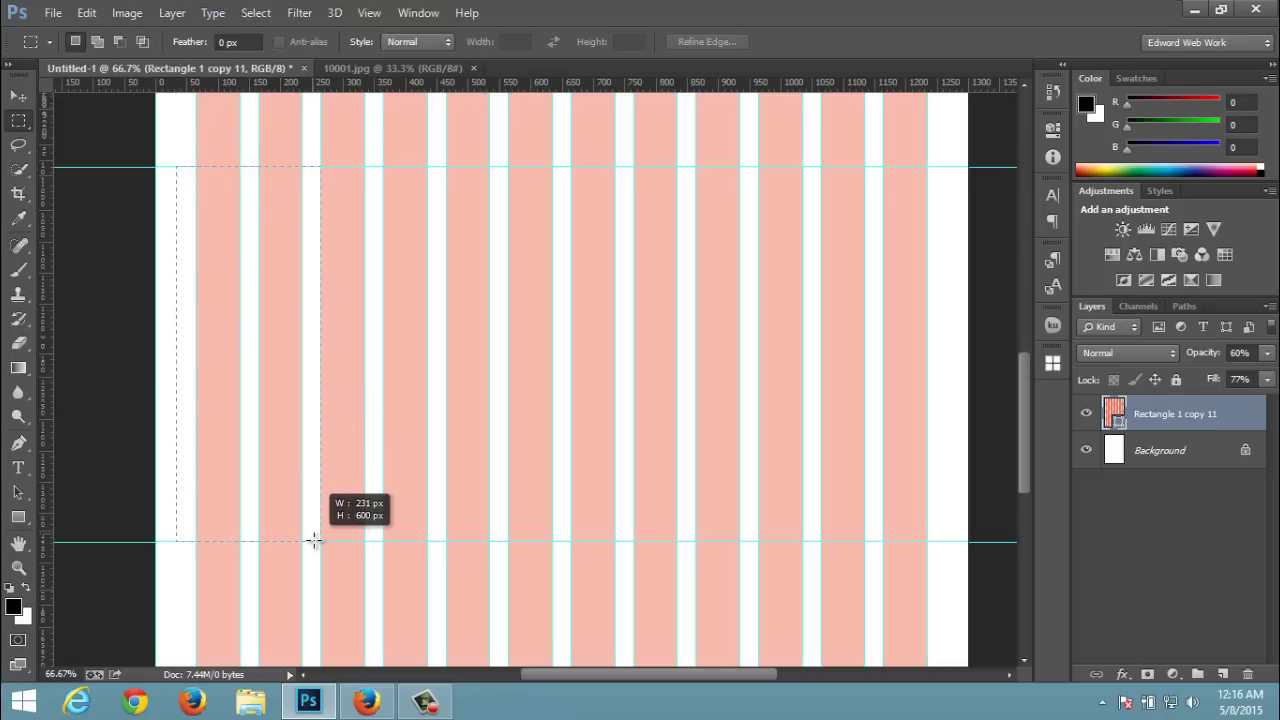
{"action": "left_click_drag", "start_coordinate": [314, 541], "coordinate": [314, 541]}
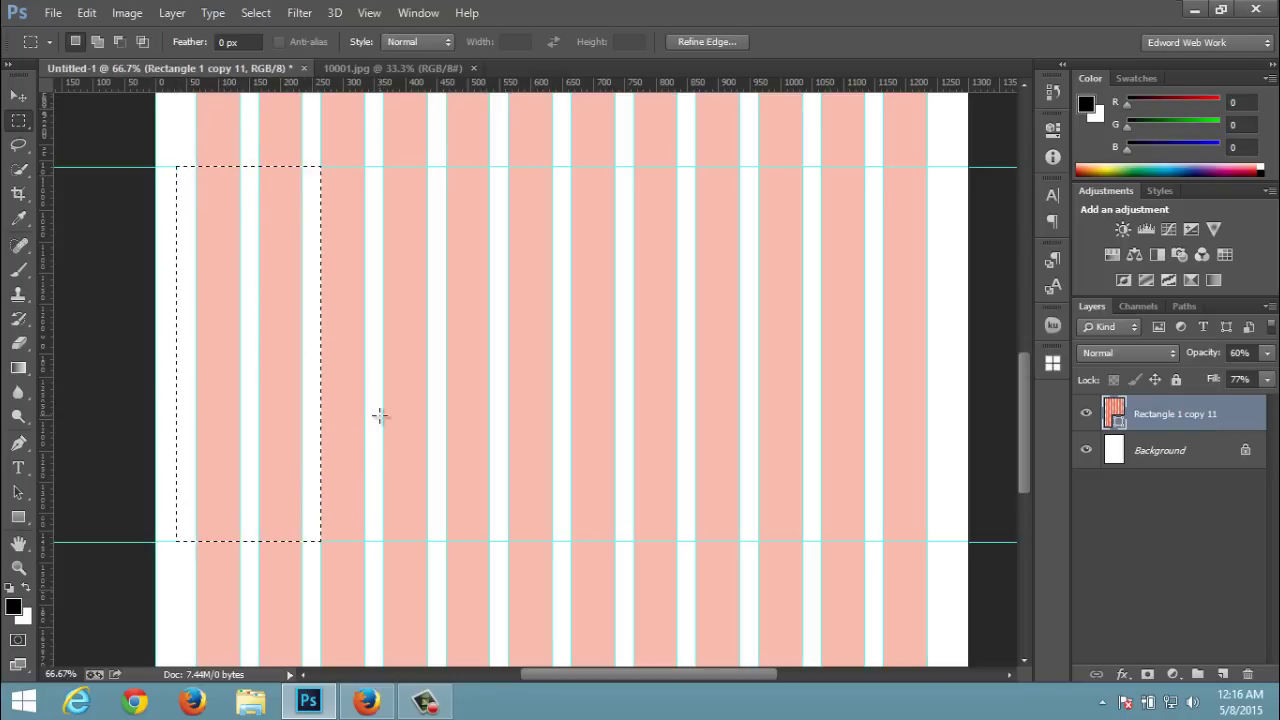
{"action": "left_click", "coordinate": [379, 415]}
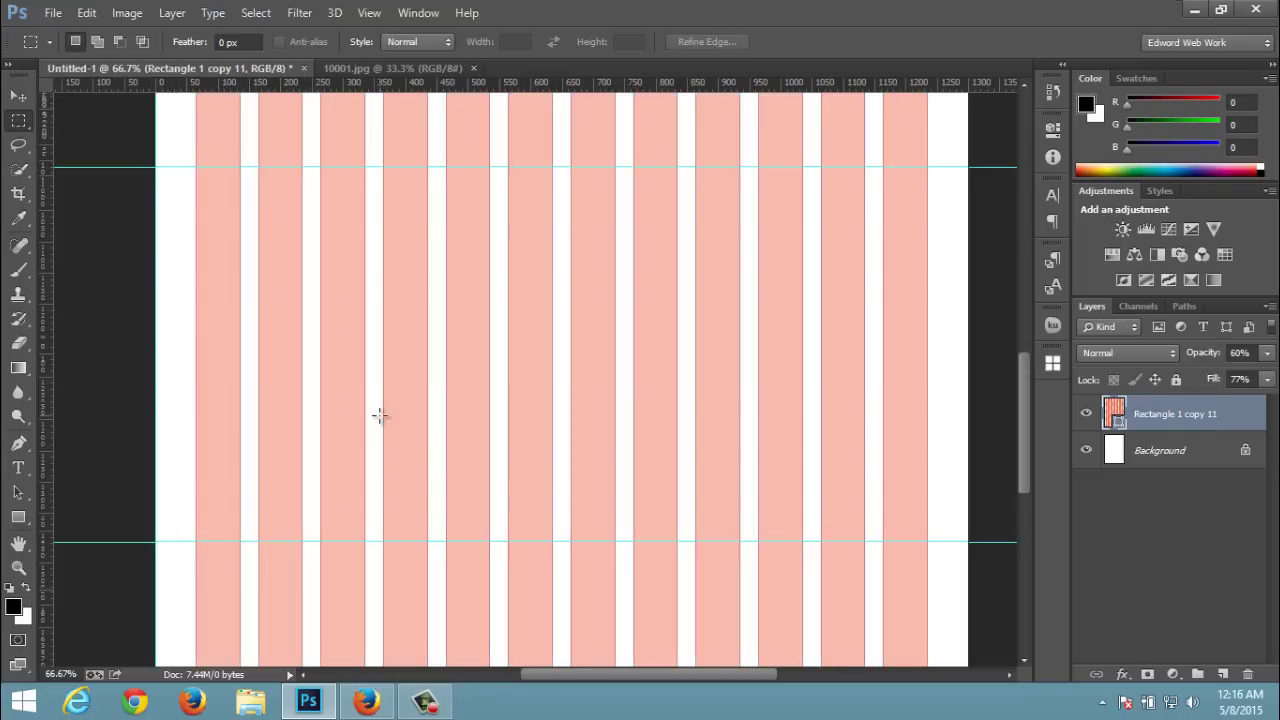
- Scroll the 10001.jpg sketch down to its Work/Portfolio section
{"action": "left_click", "coordinate": [353, 67]}
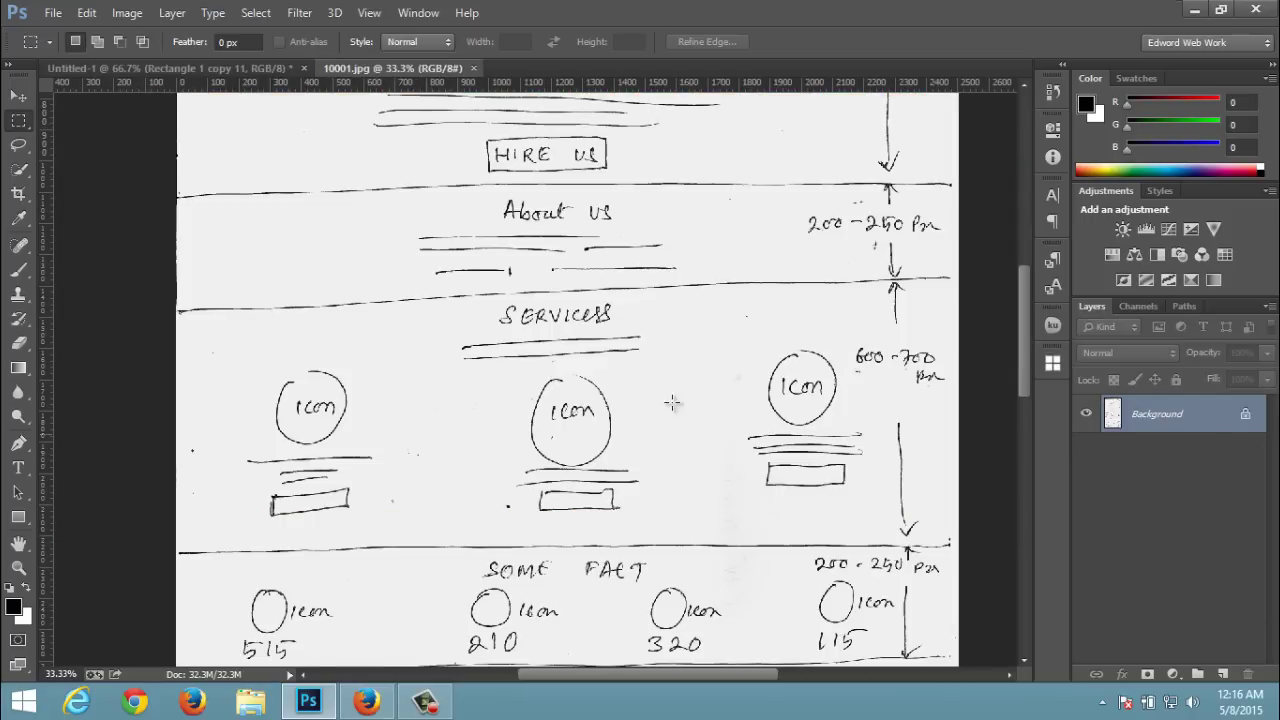
{"action": "scroll", "coordinate": [629, 400], "scroll_direction": "down", "scroll_amount": 2}
{"action": "scroll", "coordinate": [605, 420], "scroll_direction": "down", "scroll_amount": 2}
{"action": "scroll", "coordinate": [584, 443], "scroll_direction": "down", "scroll_amount": 2}
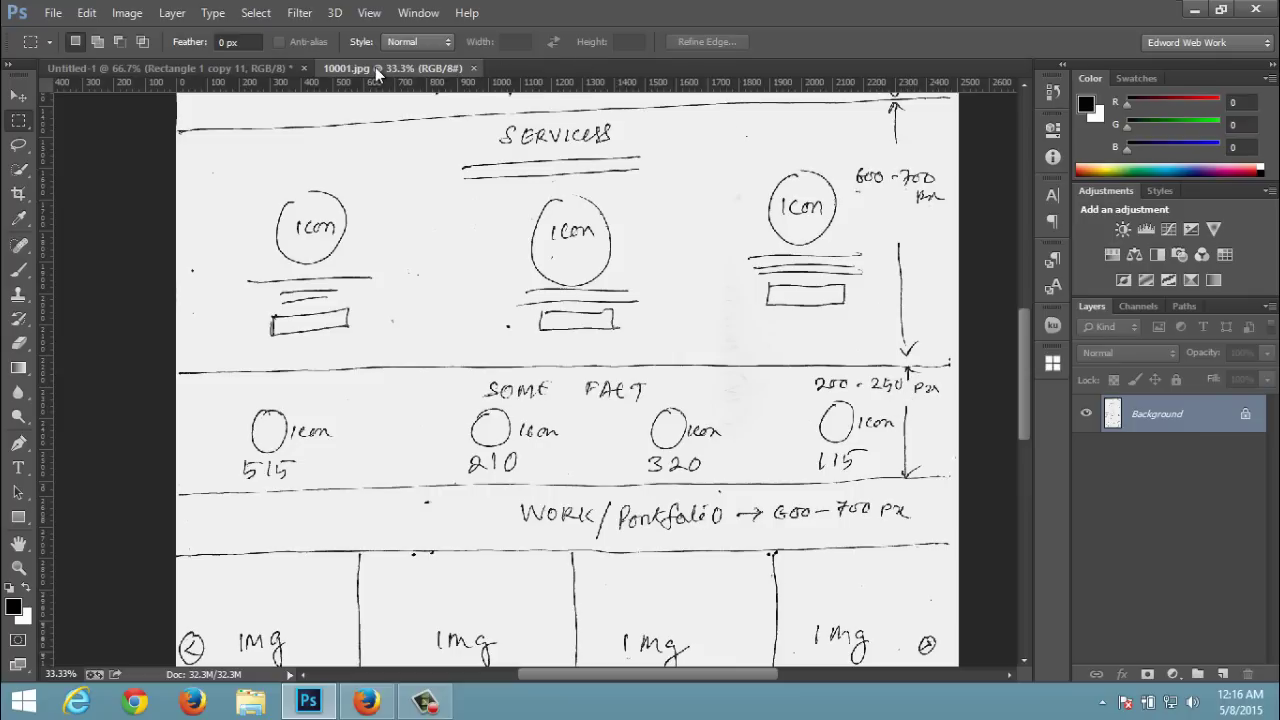
- Add a horizontal guide at 1830 px on Untitled-1, 250 px below the 1580 px guide
{"action": "left_click", "coordinate": [272, 70]}
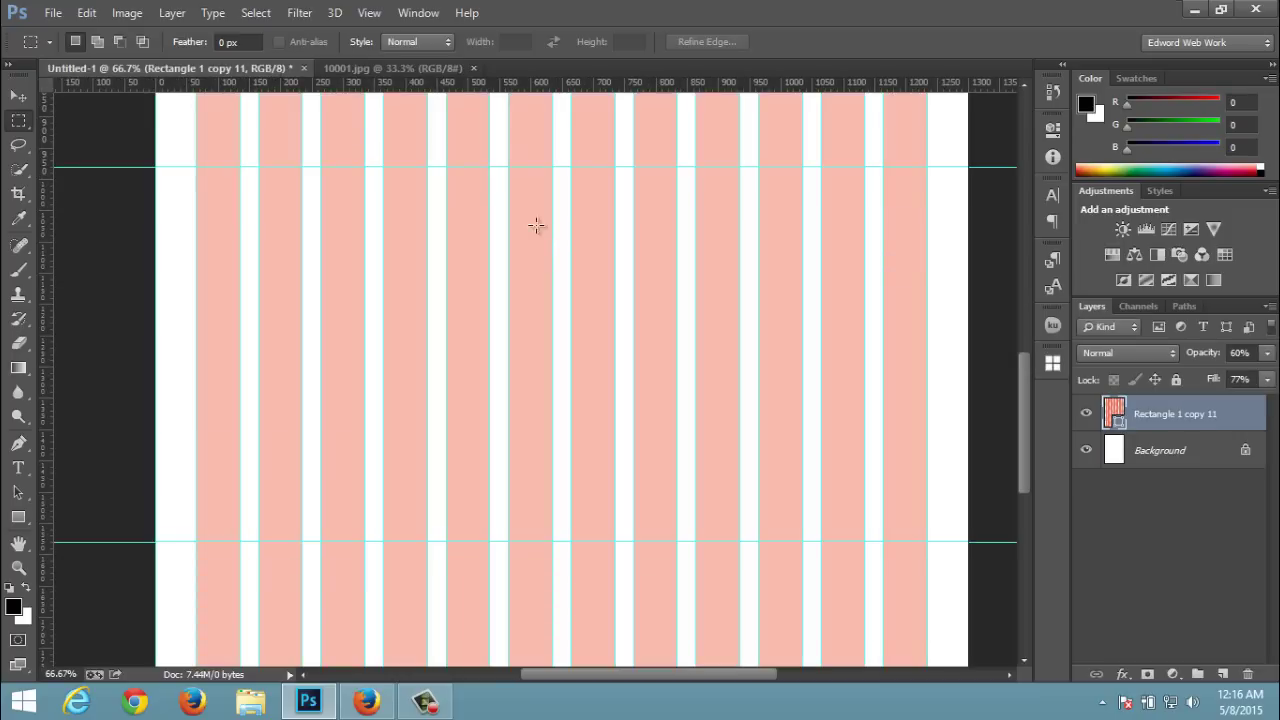
{"action": "left_click", "coordinate": [368, 13]}
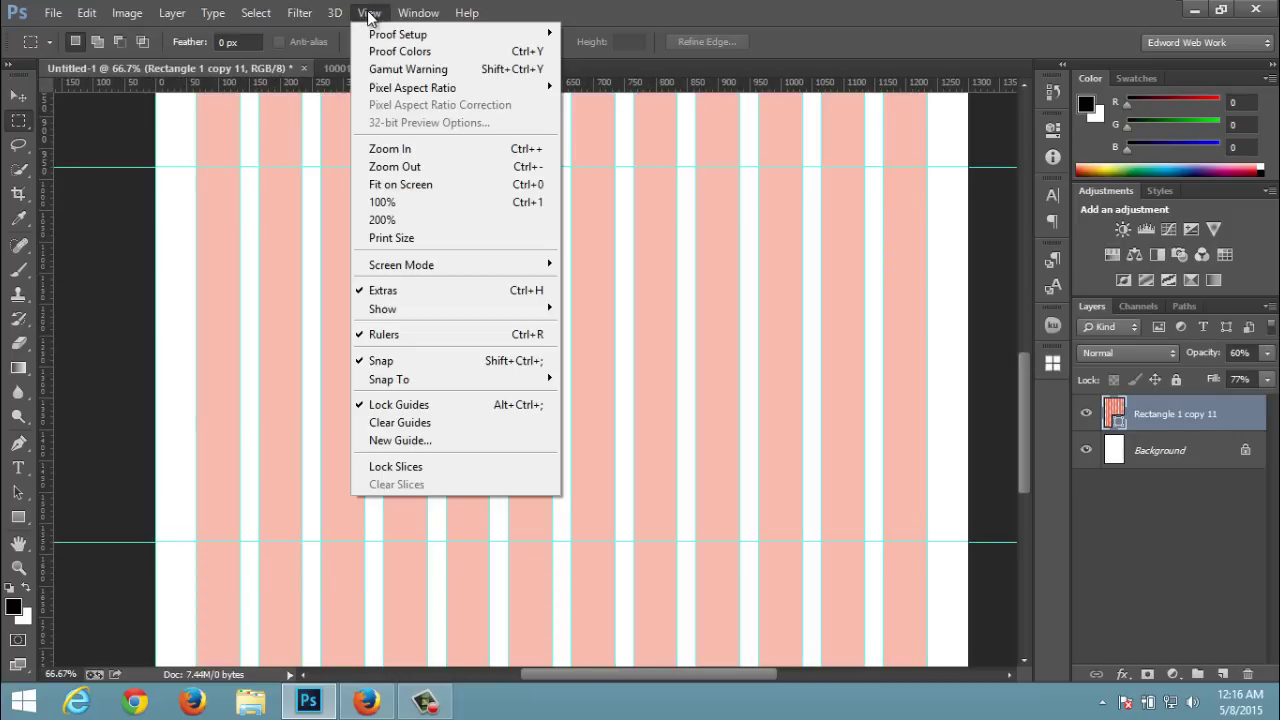
{"action": "left_click", "coordinate": [404, 441]}
{"action": "type", "text": "1830"}
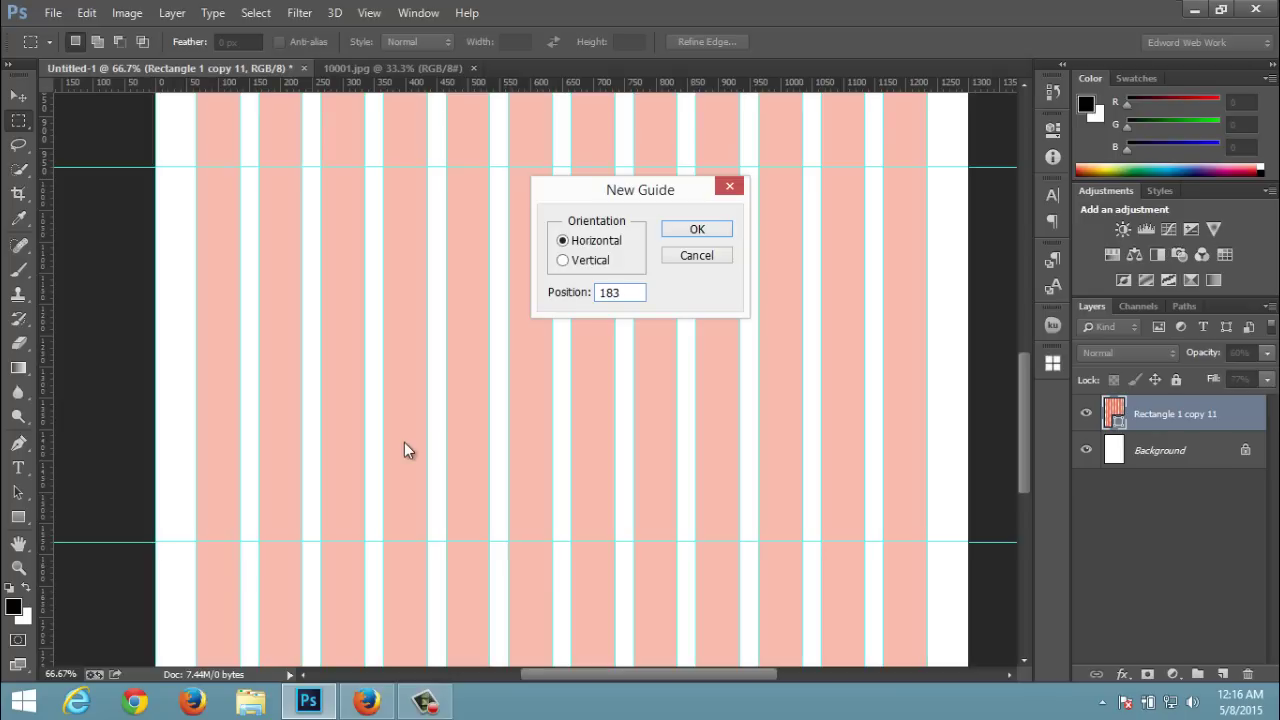
{"action": "left_click", "coordinate": [697, 229]}
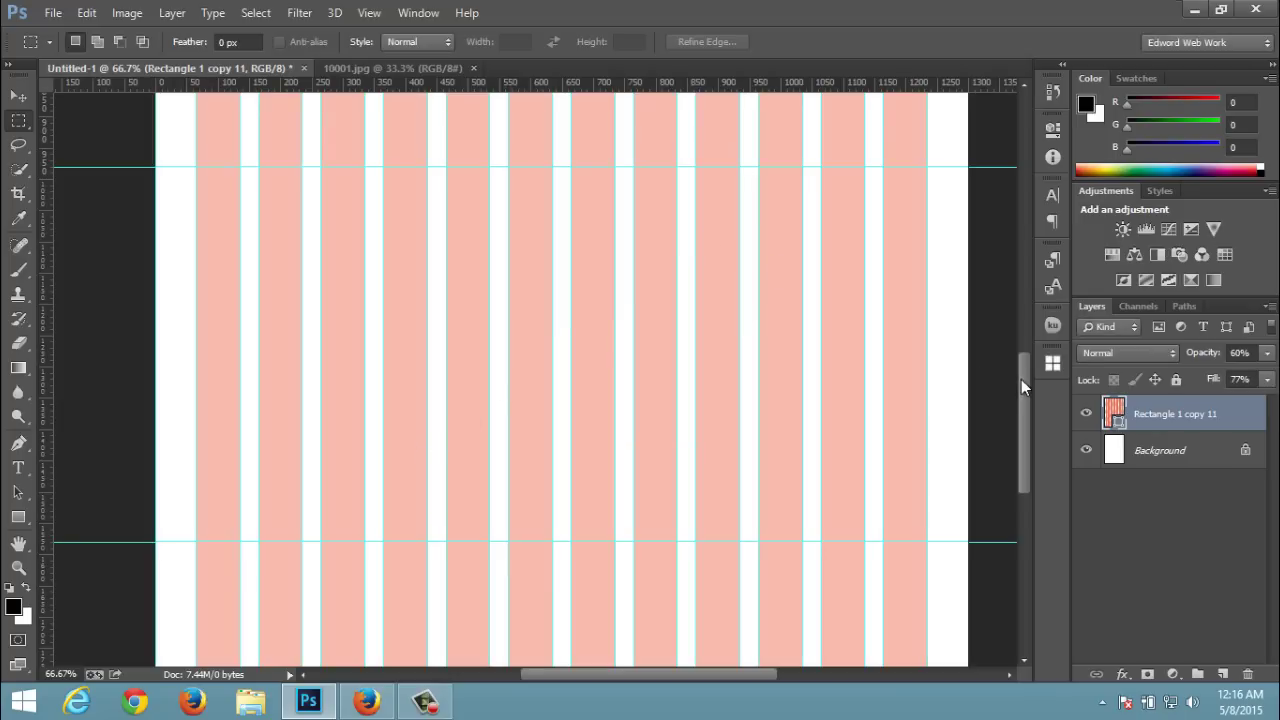
{"action": "left_click_drag", "start_coordinate": [1024, 380], "coordinate": [1025, 452]}
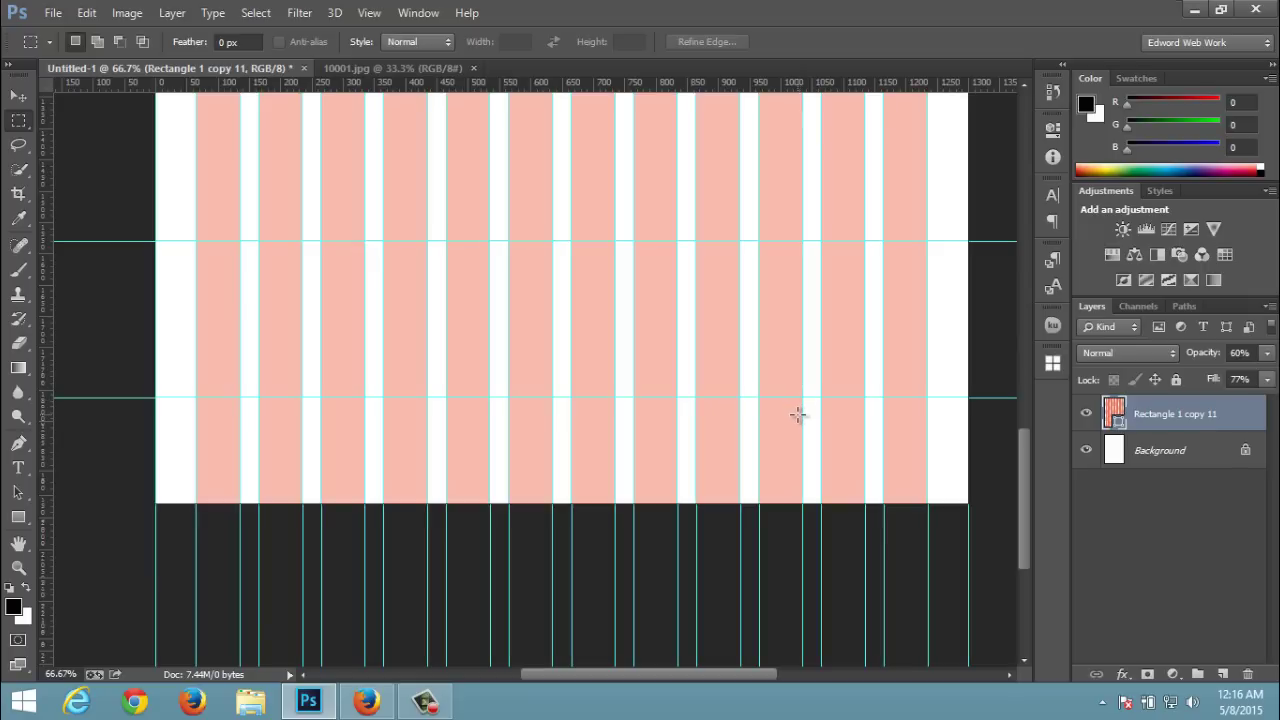
- Review the sketch's lower sections: the 400–500 px contact area and 70–80 px footer
{"action": "left_click", "coordinate": [362, 67]}
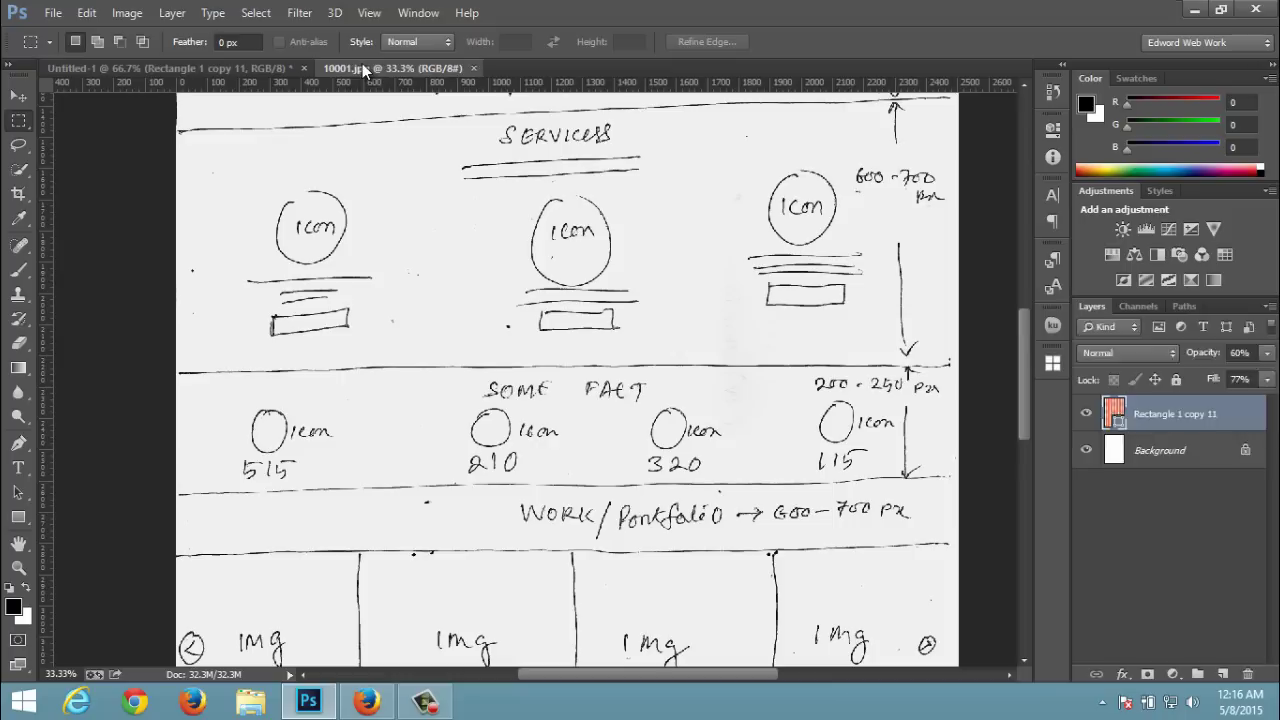
{"action": "scroll", "coordinate": [538, 421], "scroll_direction": "down", "scroll_amount": 3}
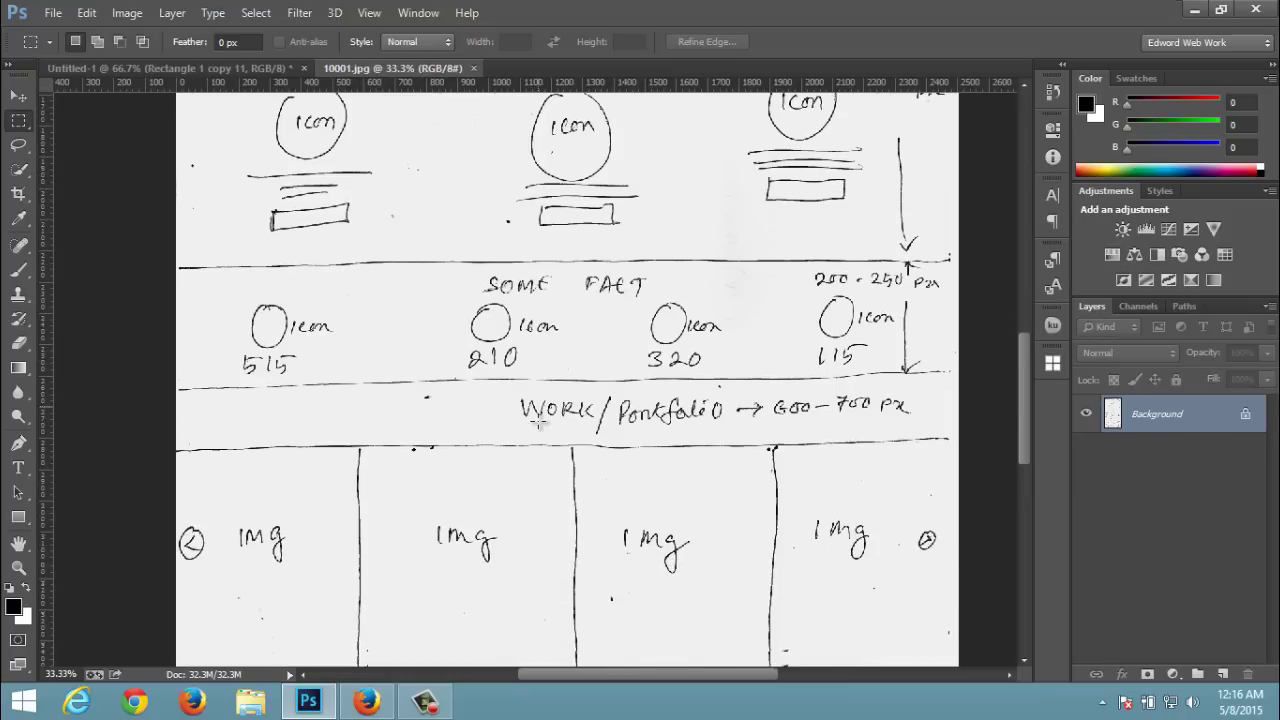
{"action": "scroll", "coordinate": [538, 421], "scroll_direction": "down", "scroll_amount": 2}
{"action": "scroll", "coordinate": [538, 421], "scroll_direction": "down", "scroll_amount": 1}
{"action": "scroll", "coordinate": [538, 421], "scroll_direction": "up", "scroll_amount": 1}
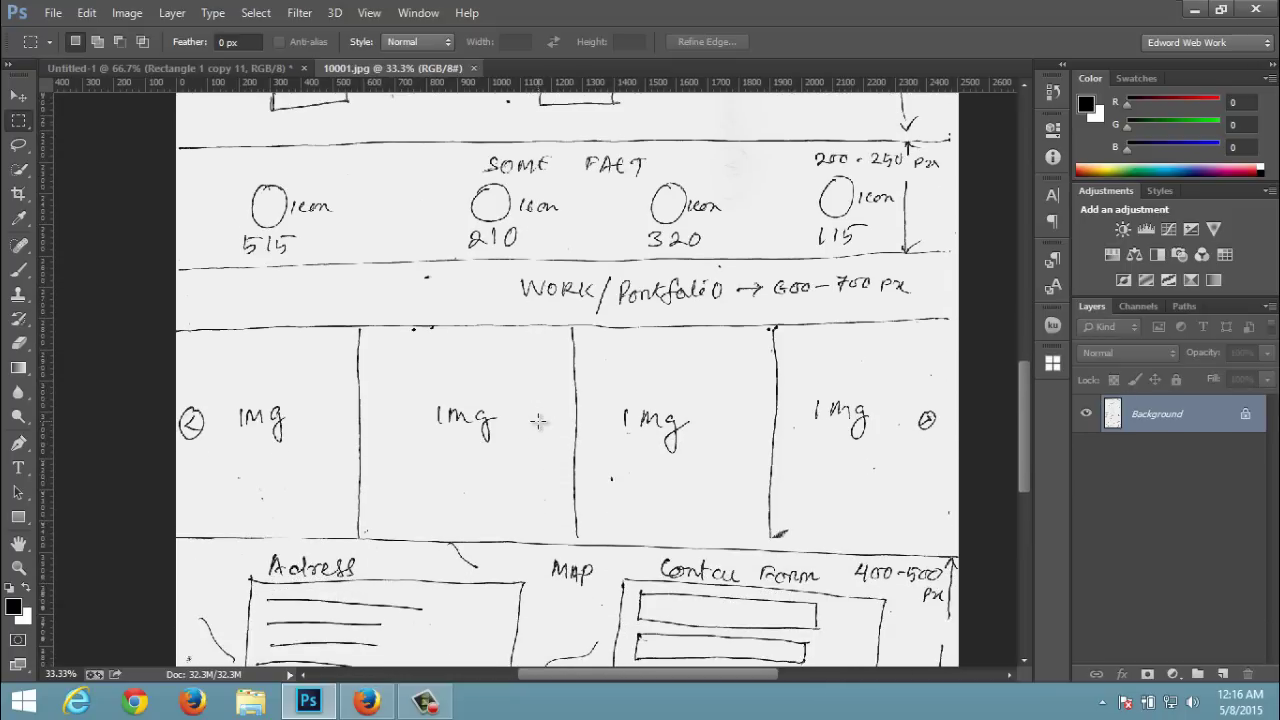
{"action": "scroll", "coordinate": [538, 421], "scroll_direction": "up", "scroll_amount": 1}
{"action": "scroll", "coordinate": [538, 421], "scroll_direction": "up", "scroll_amount": 1}
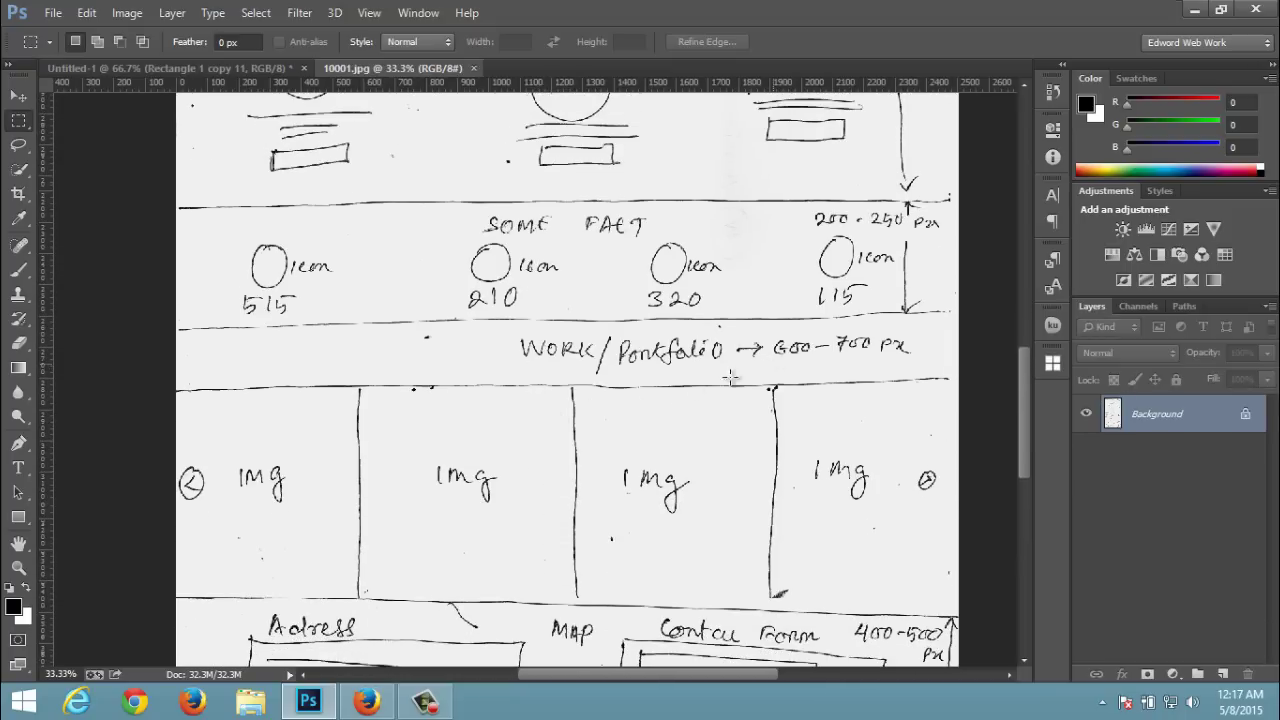
{"action": "scroll", "coordinate": [716, 384], "scroll_direction": "down", "scroll_amount": 1}
{"action": "scroll", "coordinate": [716, 384], "scroll_direction": "down", "scroll_amount": 2}
{"action": "scroll", "coordinate": [716, 384], "scroll_direction": "down", "scroll_amount": 1}
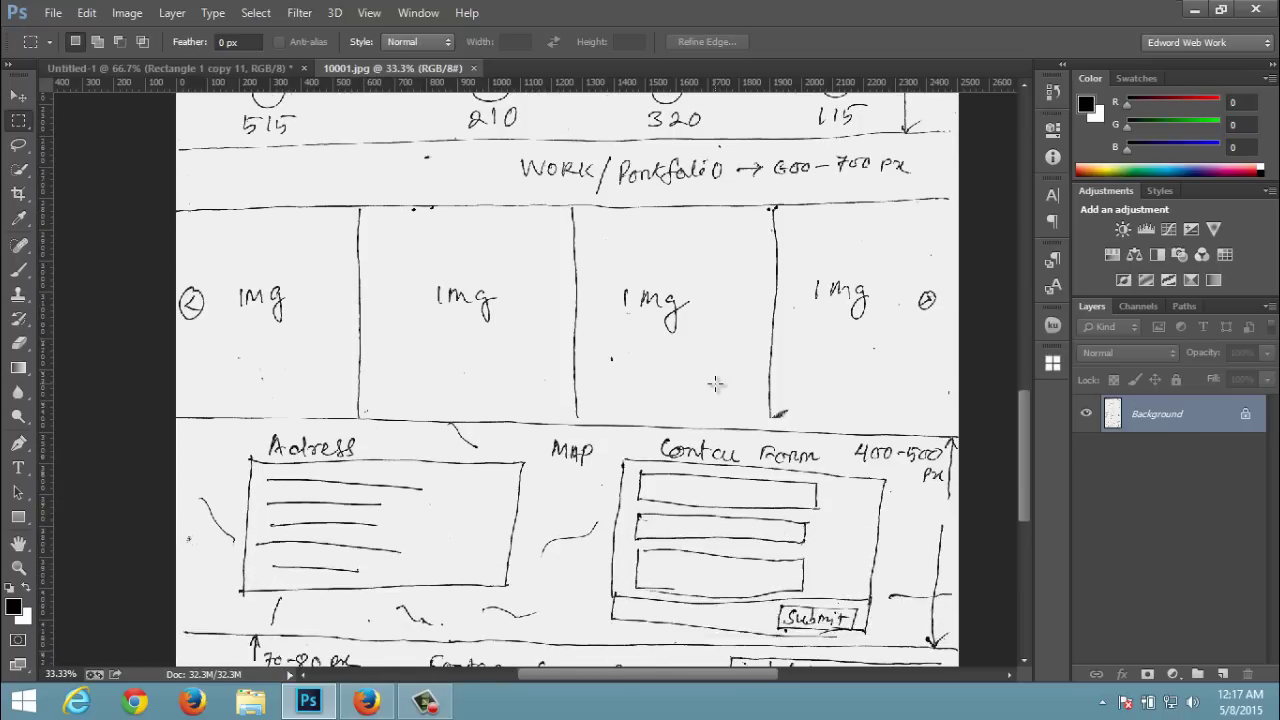
{"action": "scroll", "coordinate": [716, 384], "scroll_direction": "down", "scroll_amount": 1}
{"action": "scroll", "coordinate": [716, 384], "scroll_direction": "down", "scroll_amount": 1}
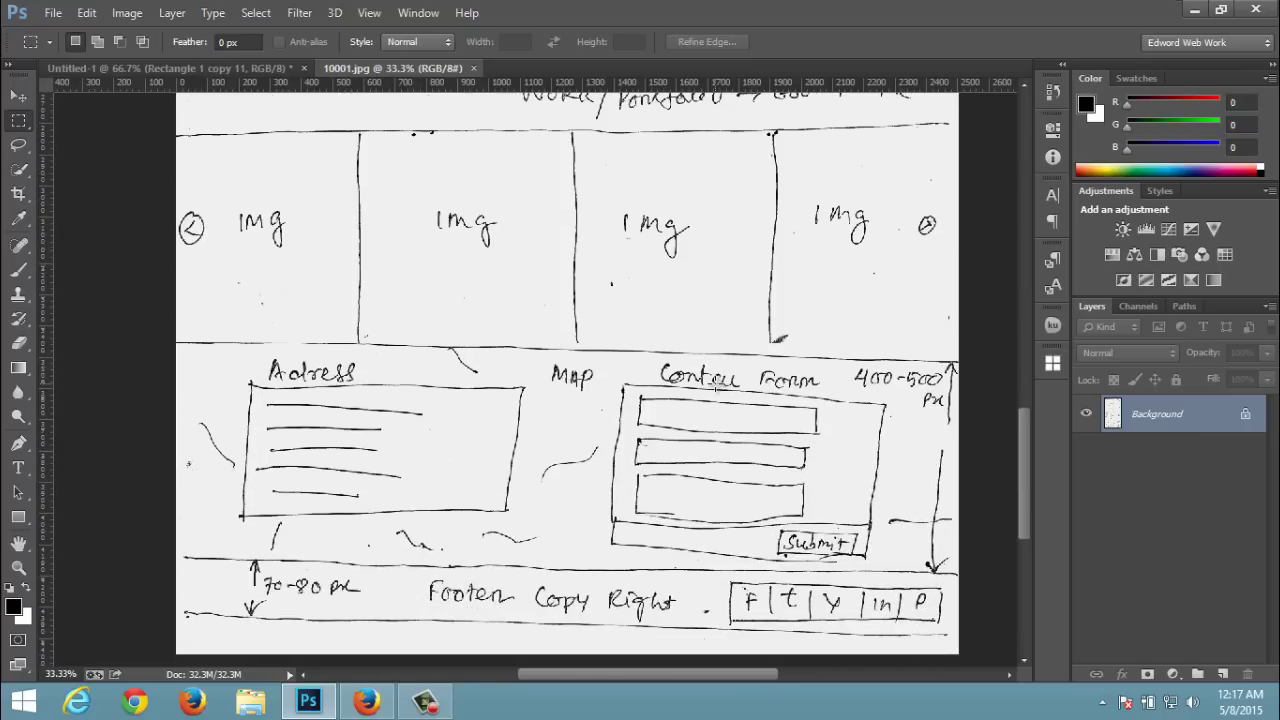
{"action": "scroll", "coordinate": [716, 386], "scroll_direction": "down", "scroll_amount": 1}
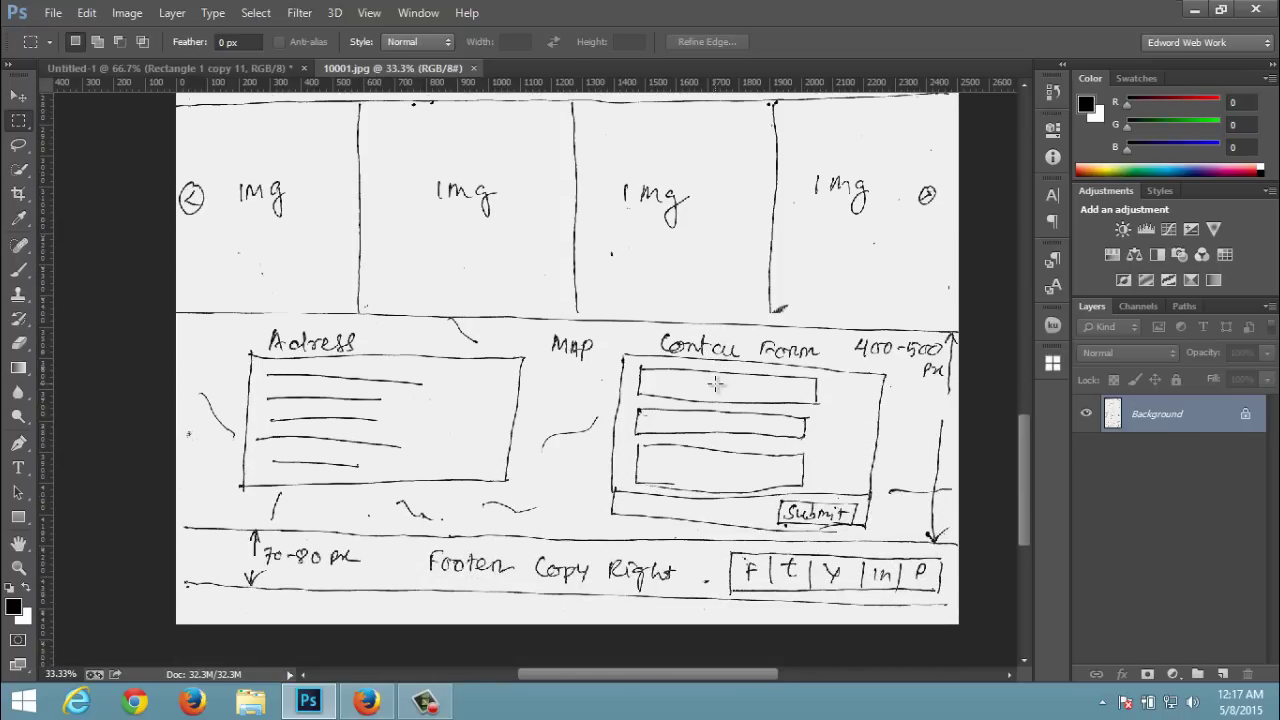
{"action": "scroll", "coordinate": [716, 386], "scroll_direction": "down", "scroll_amount": 1}
{"action": "scroll", "coordinate": [716, 384], "scroll_direction": "up", "scroll_amount": 1}
{"action": "scroll", "coordinate": [716, 384], "scroll_direction": "up", "scroll_amount": 1}
{"action": "scroll", "coordinate": [716, 384], "scroll_direction": "up", "scroll_amount": 1}
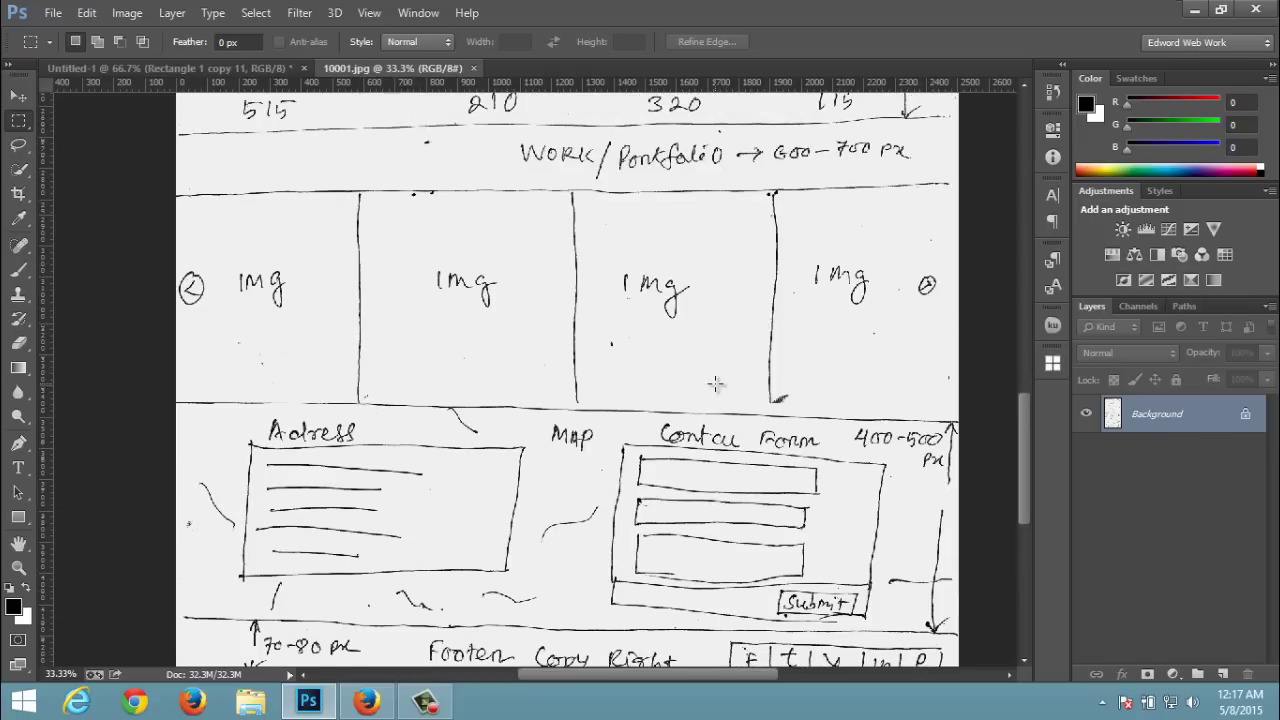
{"action": "scroll", "coordinate": [716, 384], "scroll_direction": "up", "scroll_amount": 1}
{"action": "scroll", "coordinate": [716, 384], "scroll_direction": "up", "scroll_amount": 1}
{"action": "scroll", "coordinate": [716, 384], "scroll_direction": "up", "scroll_amount": 1}
{"action": "scroll", "coordinate": [716, 384], "scroll_direction": "up", "scroll_amount": 2}
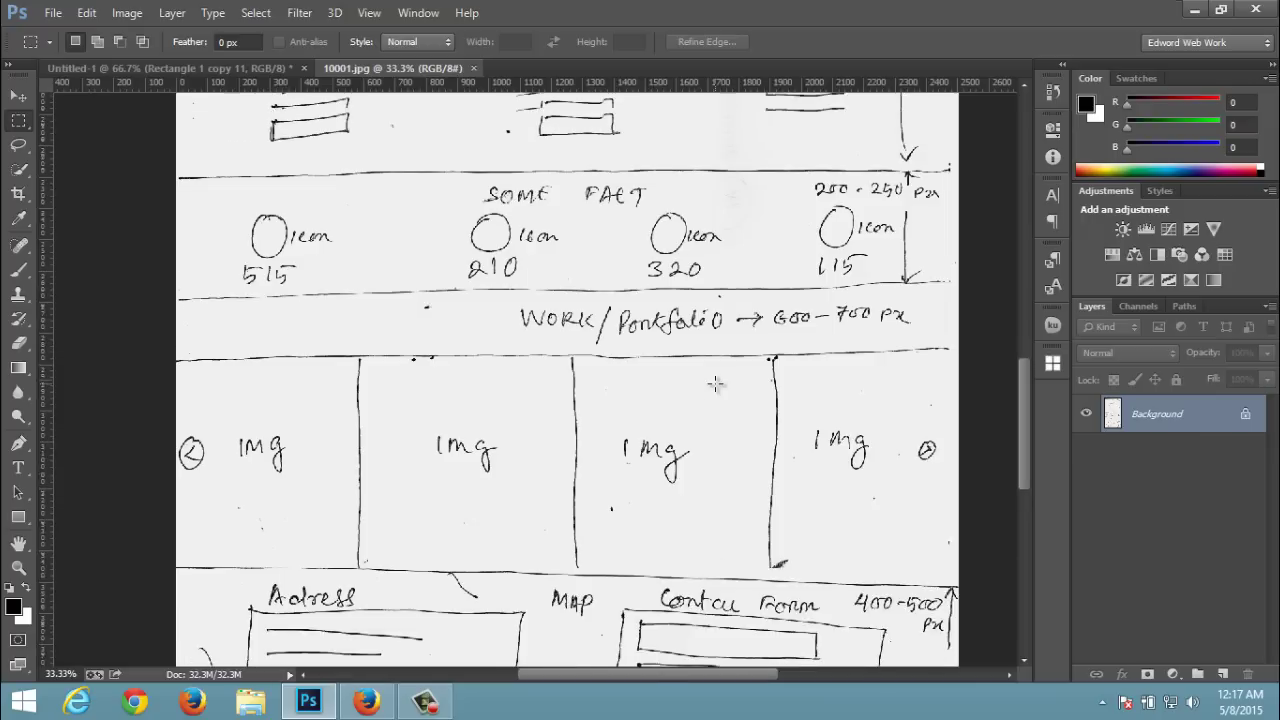
{"action": "scroll", "coordinate": [716, 384], "scroll_direction": "up", "scroll_amount": 1}
{"action": "scroll", "coordinate": [716, 384], "scroll_direction": "up", "scroll_amount": 1}
{"action": "scroll", "coordinate": [716, 384], "scroll_direction": "up", "scroll_amount": 2}
{"action": "scroll", "coordinate": [716, 384], "scroll_direction": "up", "scroll_amount": 1}
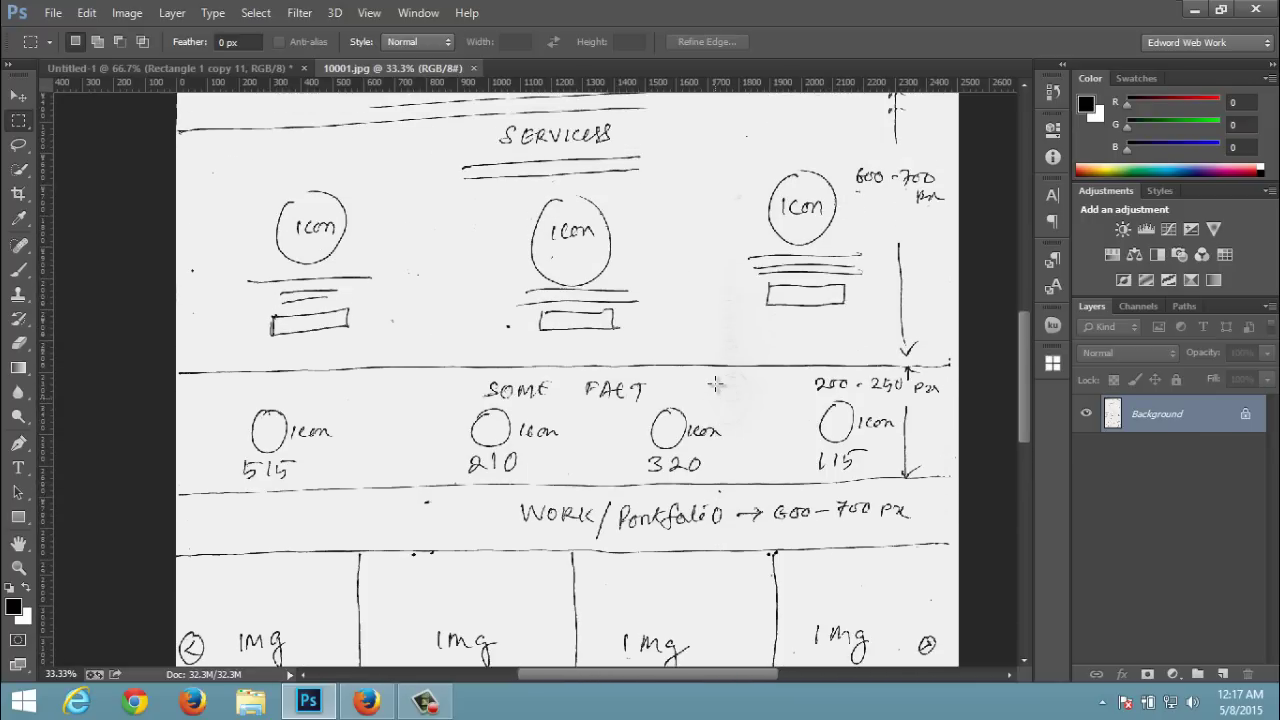
{"action": "scroll", "coordinate": [634, 374], "scroll_direction": "up", "scroll_amount": 1}
- Extend the Untitled-1 canvas height from 2000 to 3200 px, anchored top-middle
{"action": "left_click", "coordinate": [267, 67]}
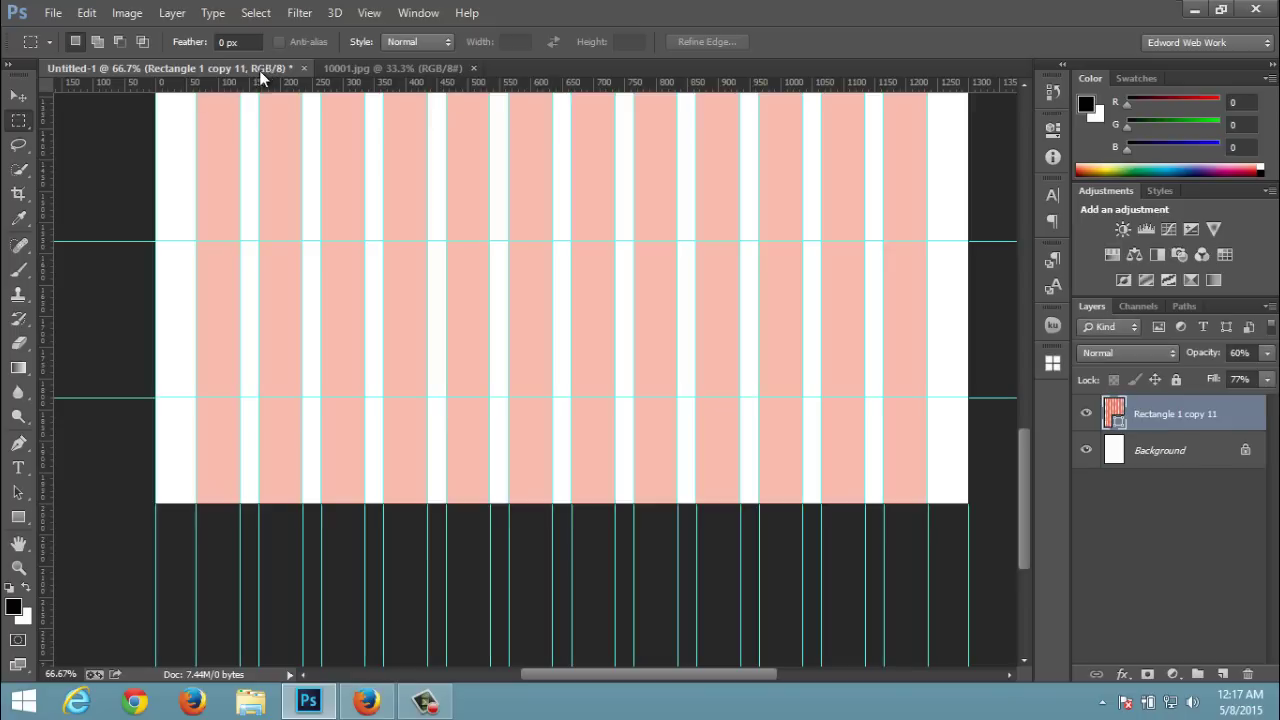
{"action": "left_click", "coordinate": [126, 13]}
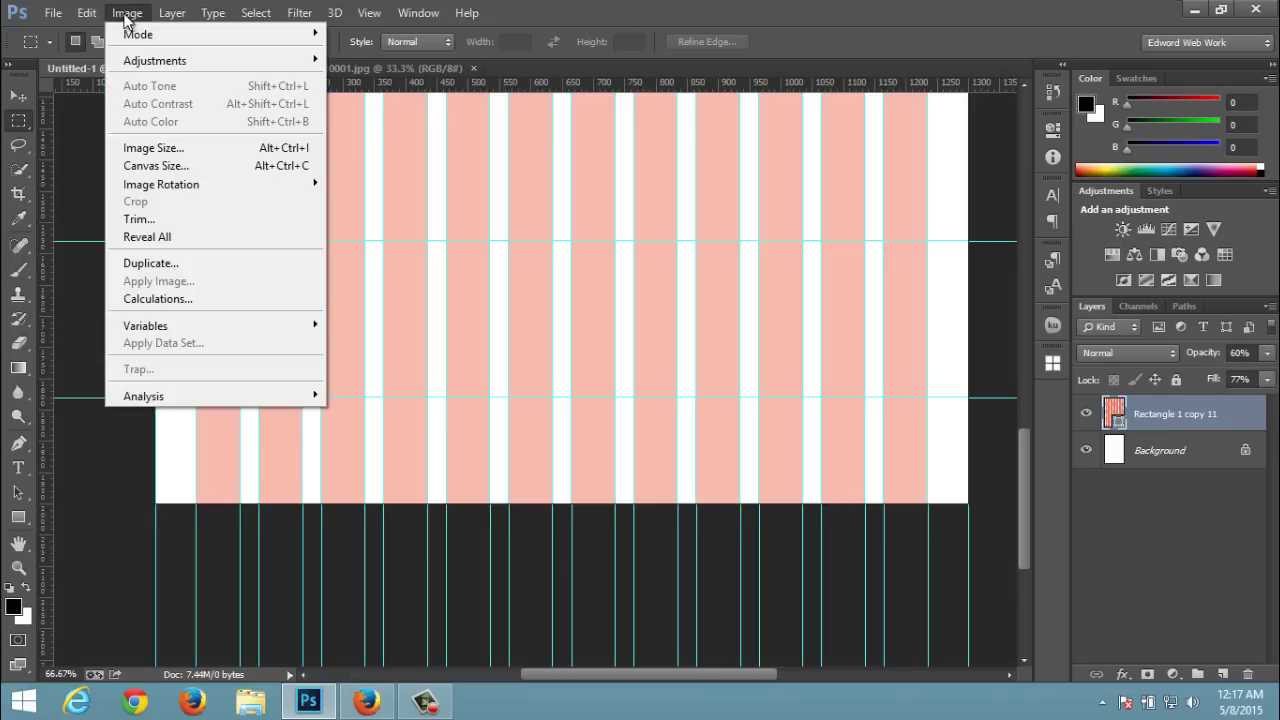
{"action": "left_click", "coordinate": [152, 166]}
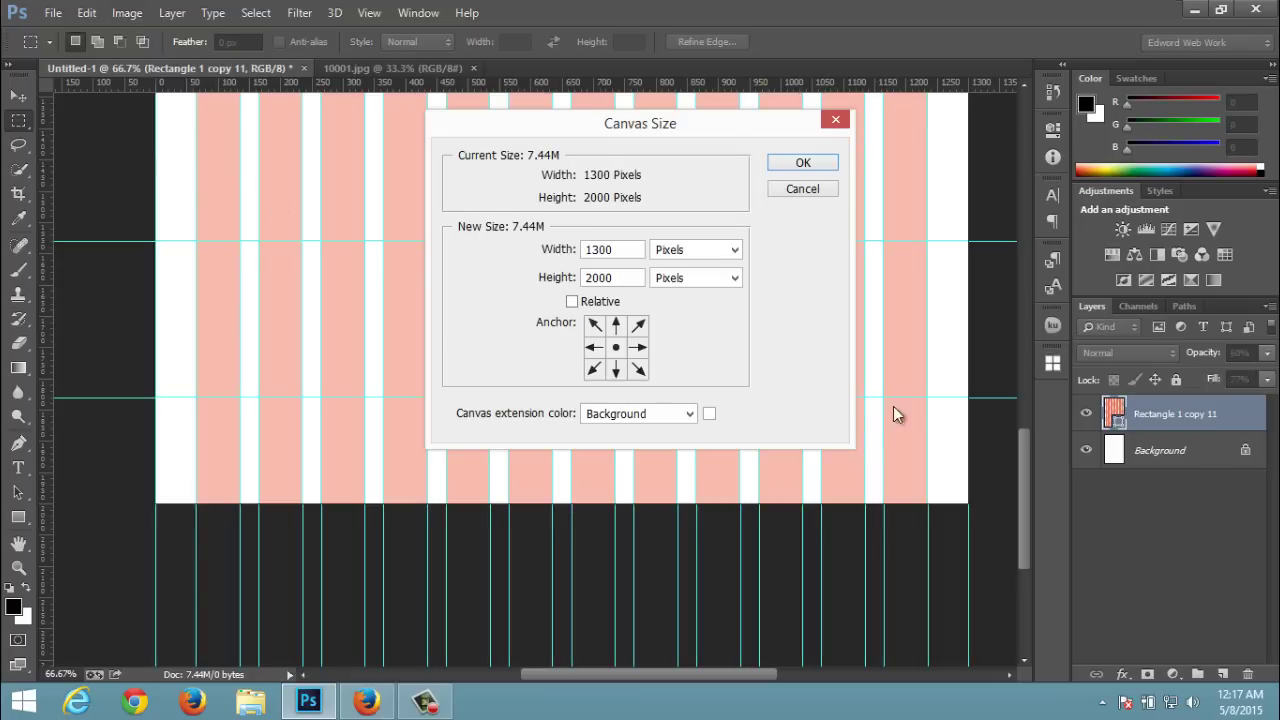
{"action": "left_click", "coordinate": [617, 326]}
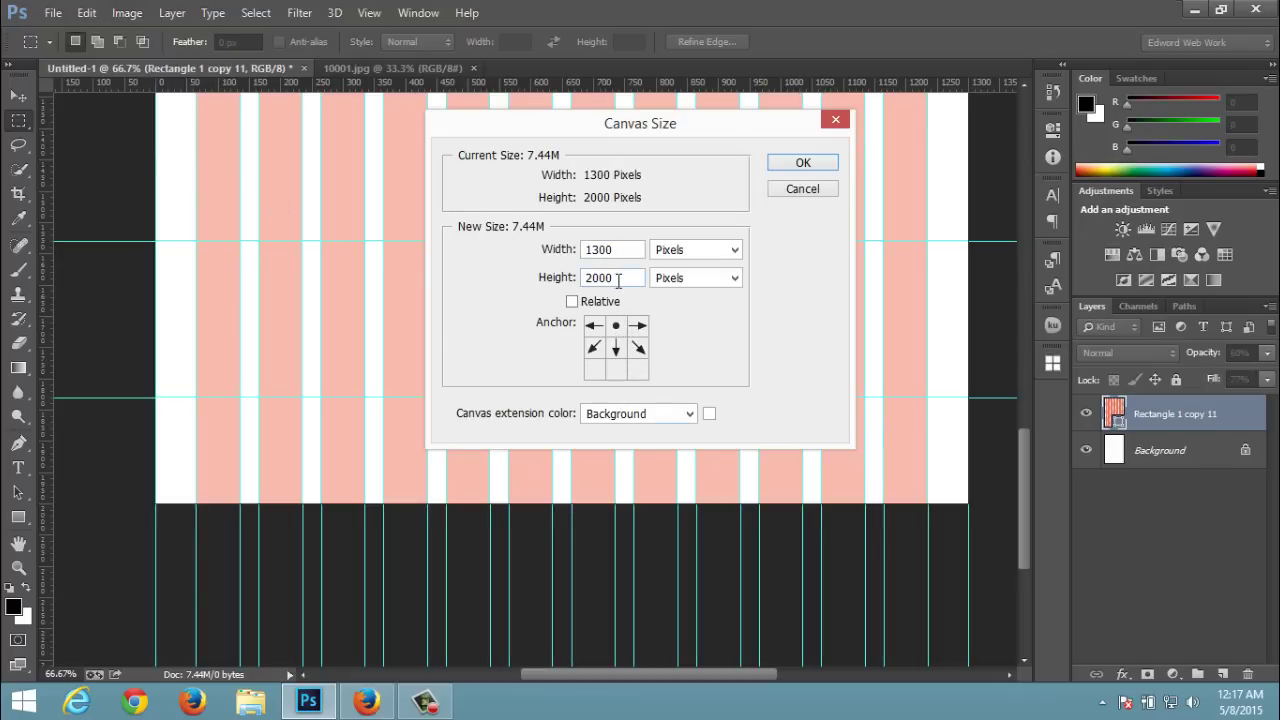
{"action": "left_click_drag", "start_coordinate": [618, 278], "coordinate": [570, 282]}
{"action": "type", "text": "32"}
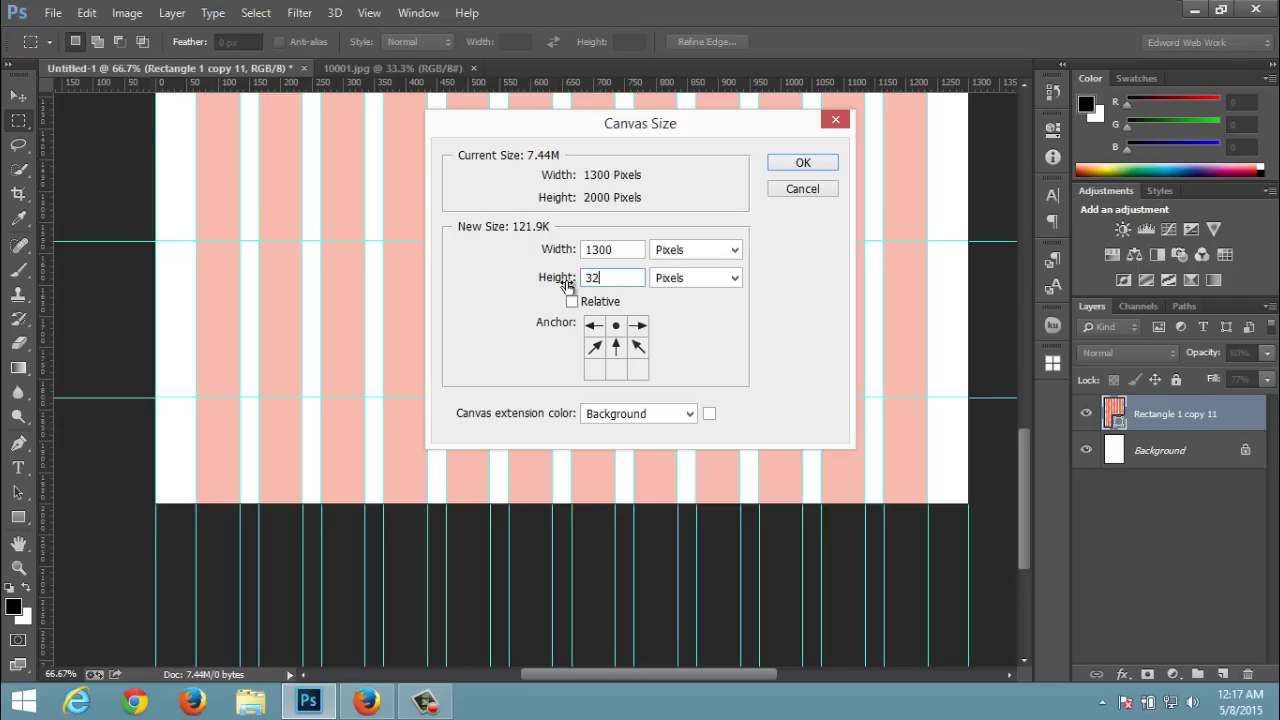
{"action": "type", "text": "00"}
{"action": "left_click", "coordinate": [803, 163]}
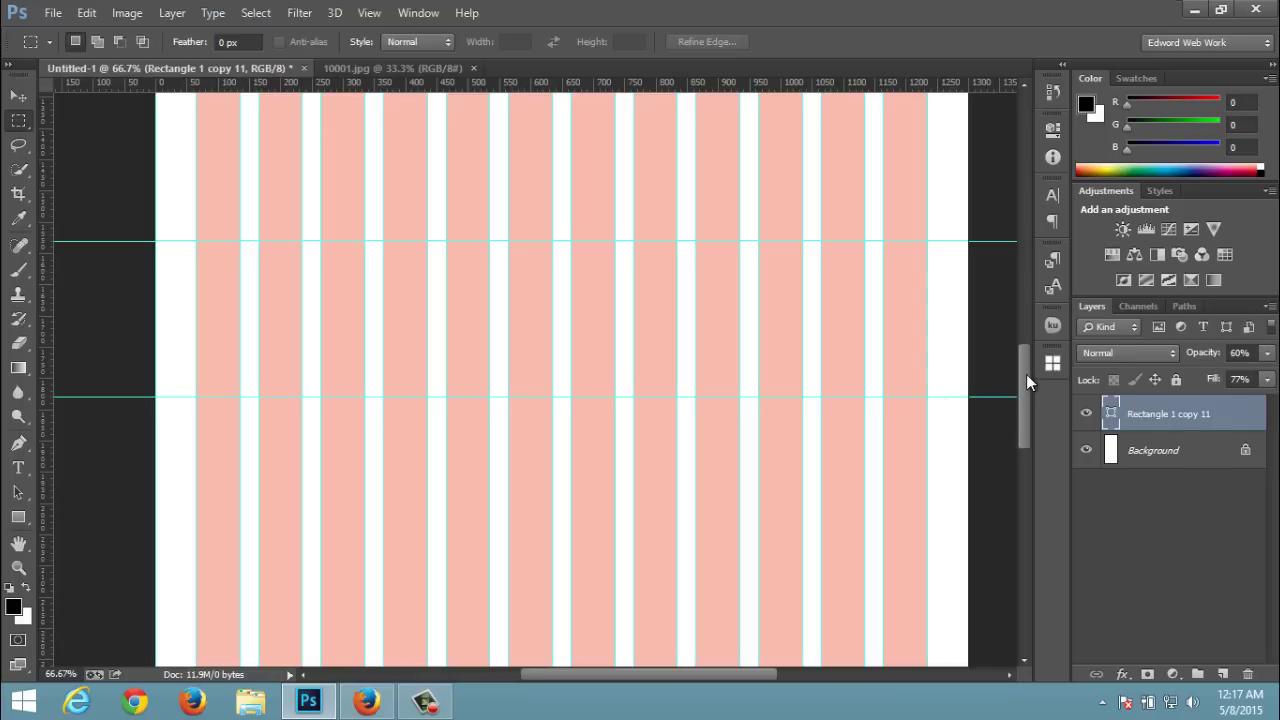
- Free-transform the salmon column layer down to the bottom of the 3200 px canvas
{"action": "mouse_move", "coordinate": [1026, 374]}
{"action": "left_mouse_down"}
{"action": "mouse_move", "coordinate": [1018, 500]}
{"action": "mouse_move", "coordinate": [1023, 451]}
{"action": "left_mouse_up"}
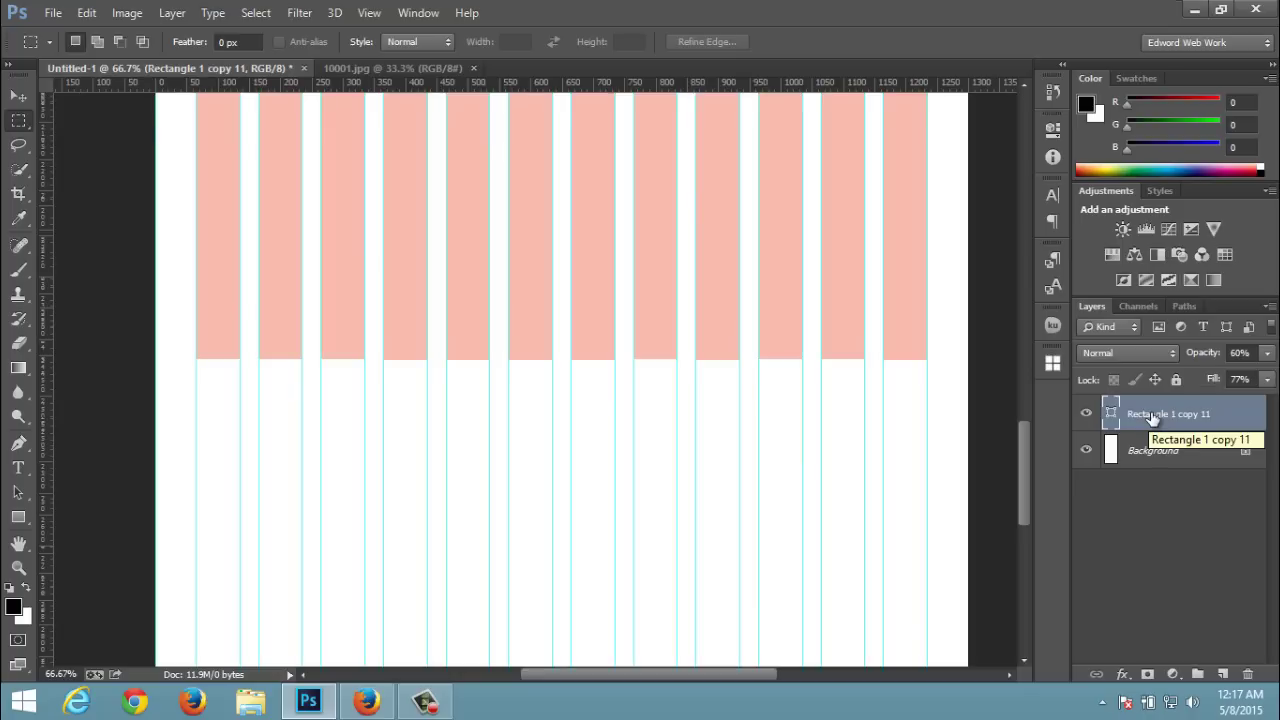
{"action": "key", "text": "ctrl+t"}
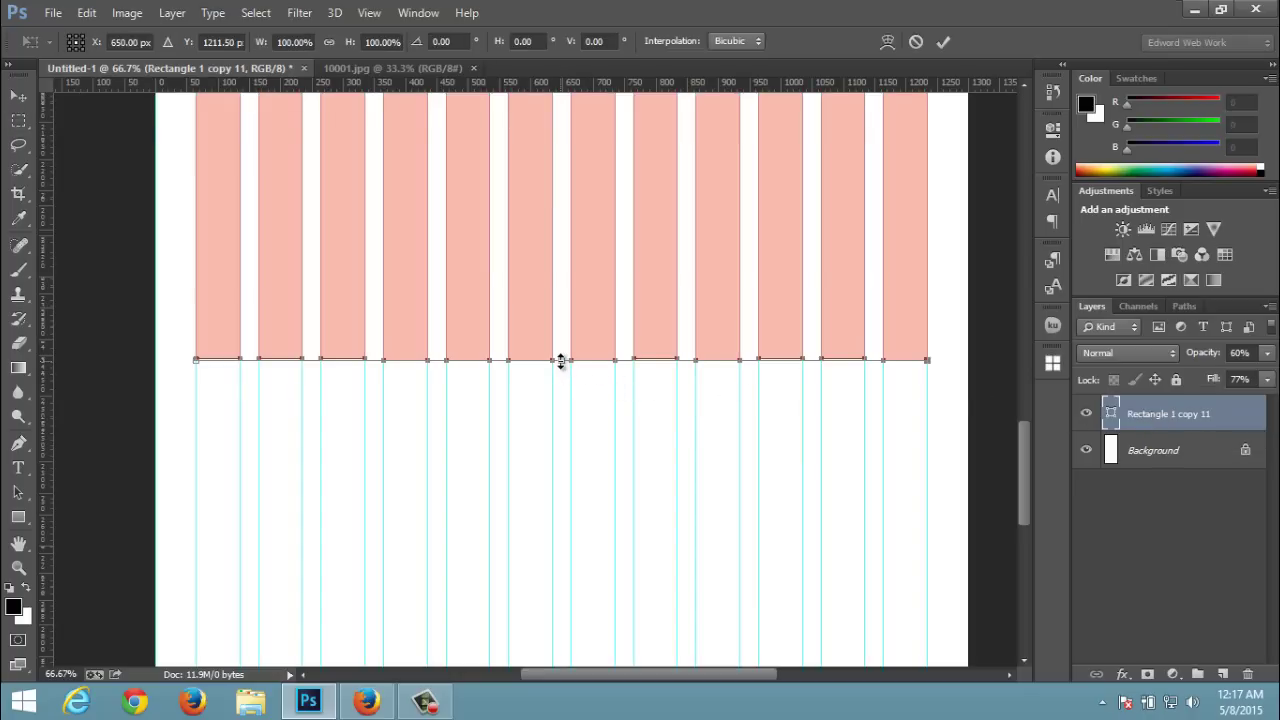
{"action": "left_click_drag", "start_coordinate": [561, 361], "coordinate": [555, 714]}
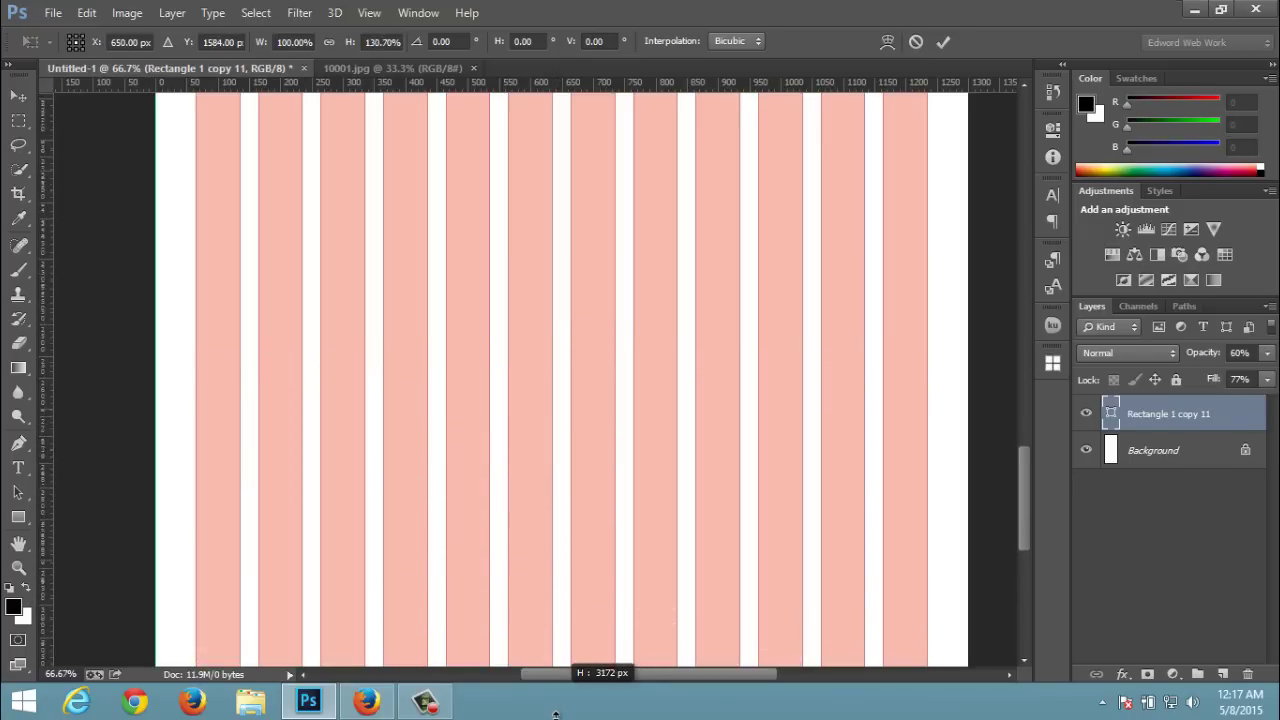
{"action": "left_click_drag", "start_coordinate": [555, 714], "coordinate": [575, 437]}
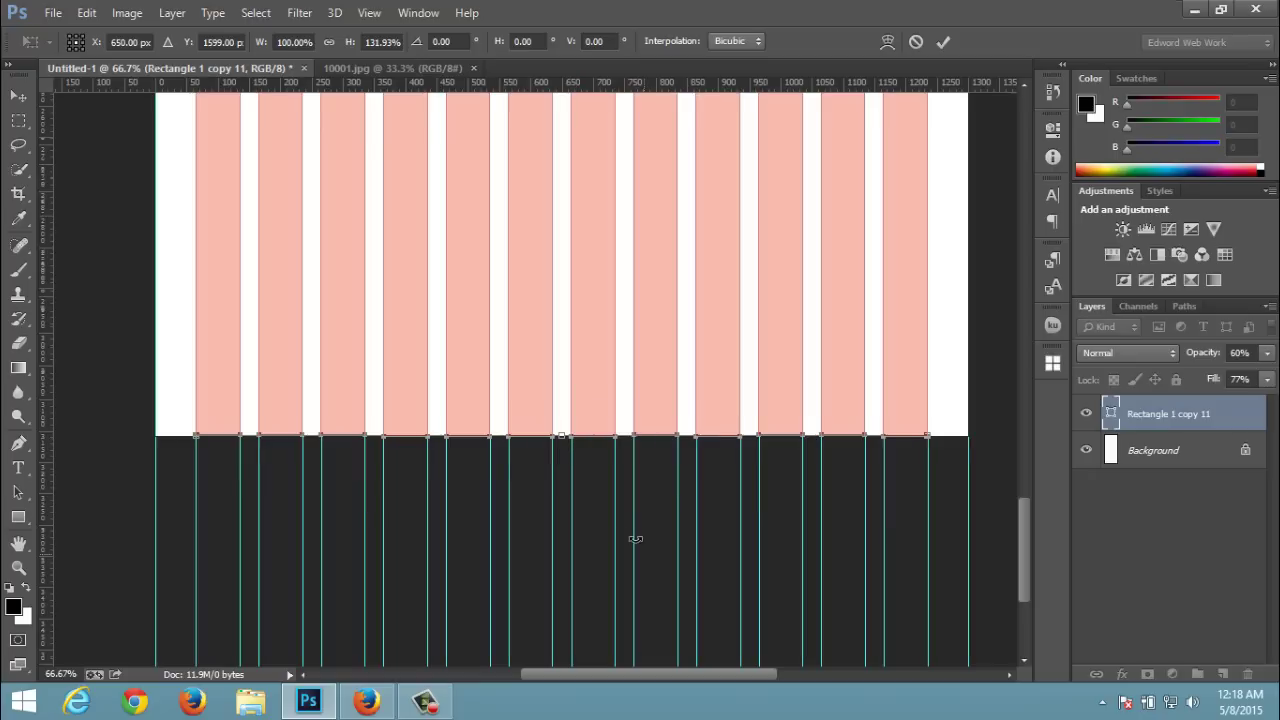
{"action": "scroll", "coordinate": [635, 539], "scroll_direction": "up", "scroll_amount": 1}
{"action": "left_click", "coordinate": [944, 42]}
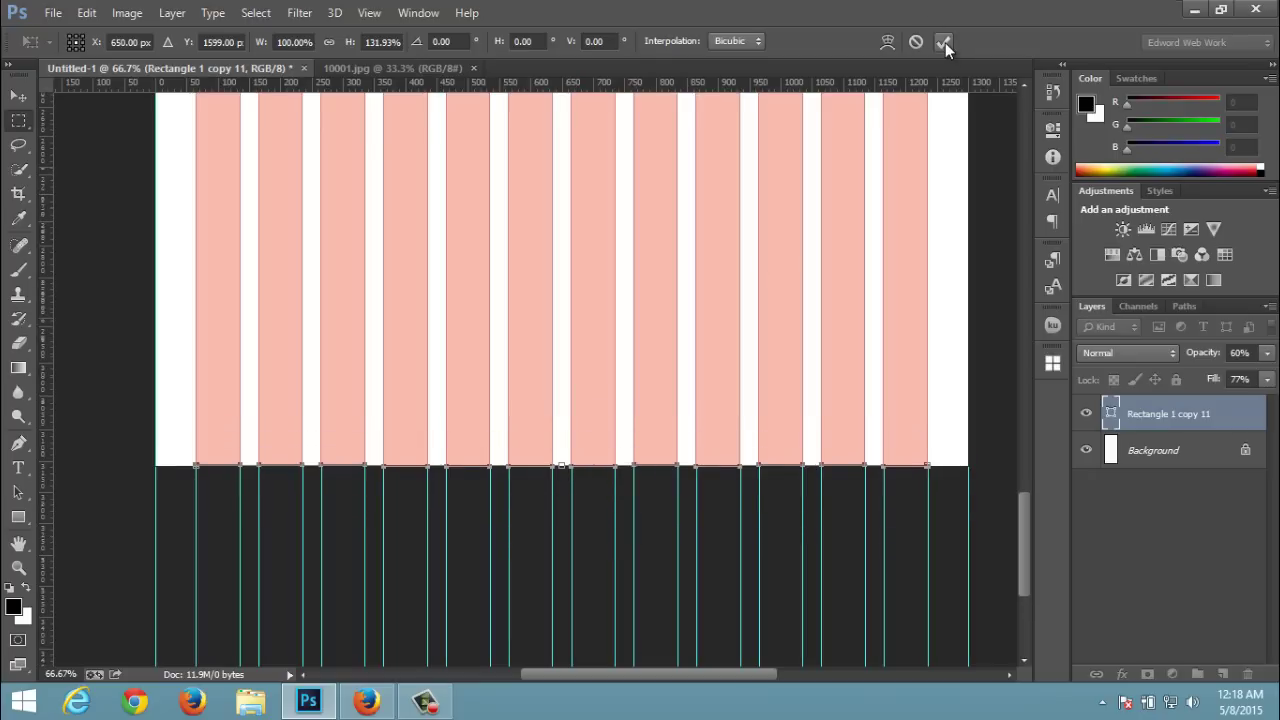
{"action": "left_click_drag", "start_coordinate": [1026, 537], "coordinate": [1041, 407]}
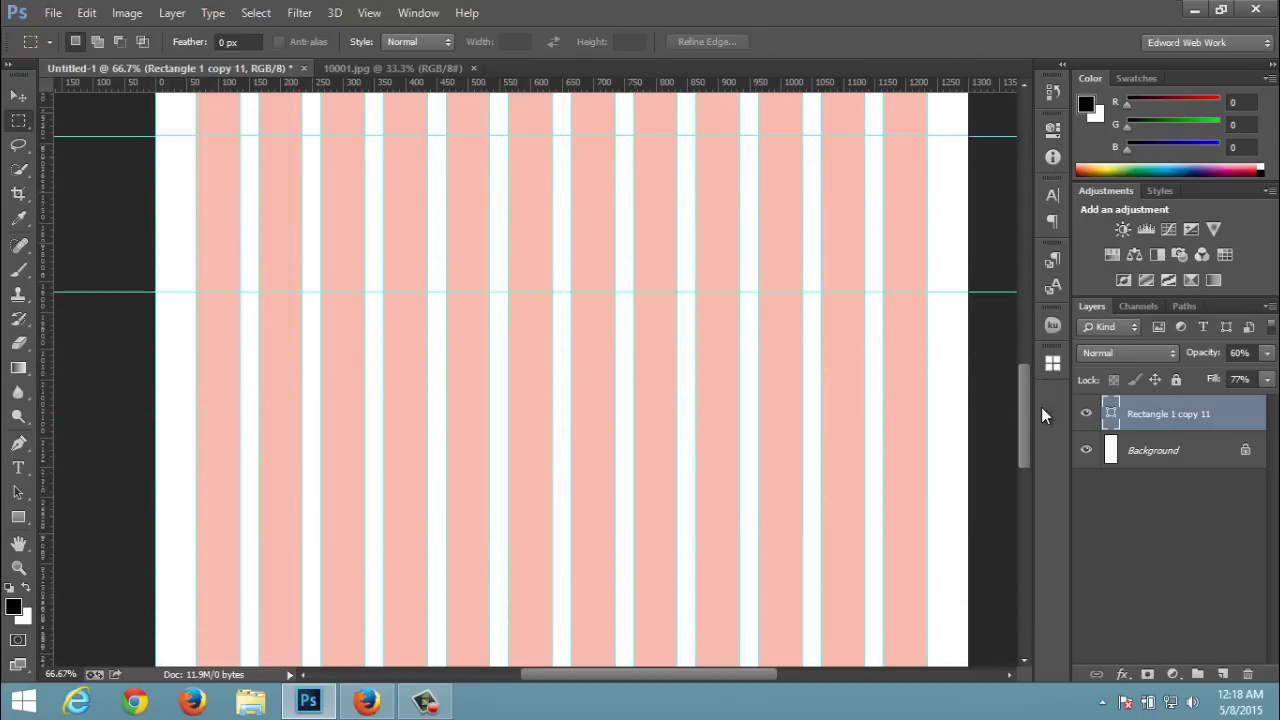
{"action": "left_click", "coordinate": [350, 69]}
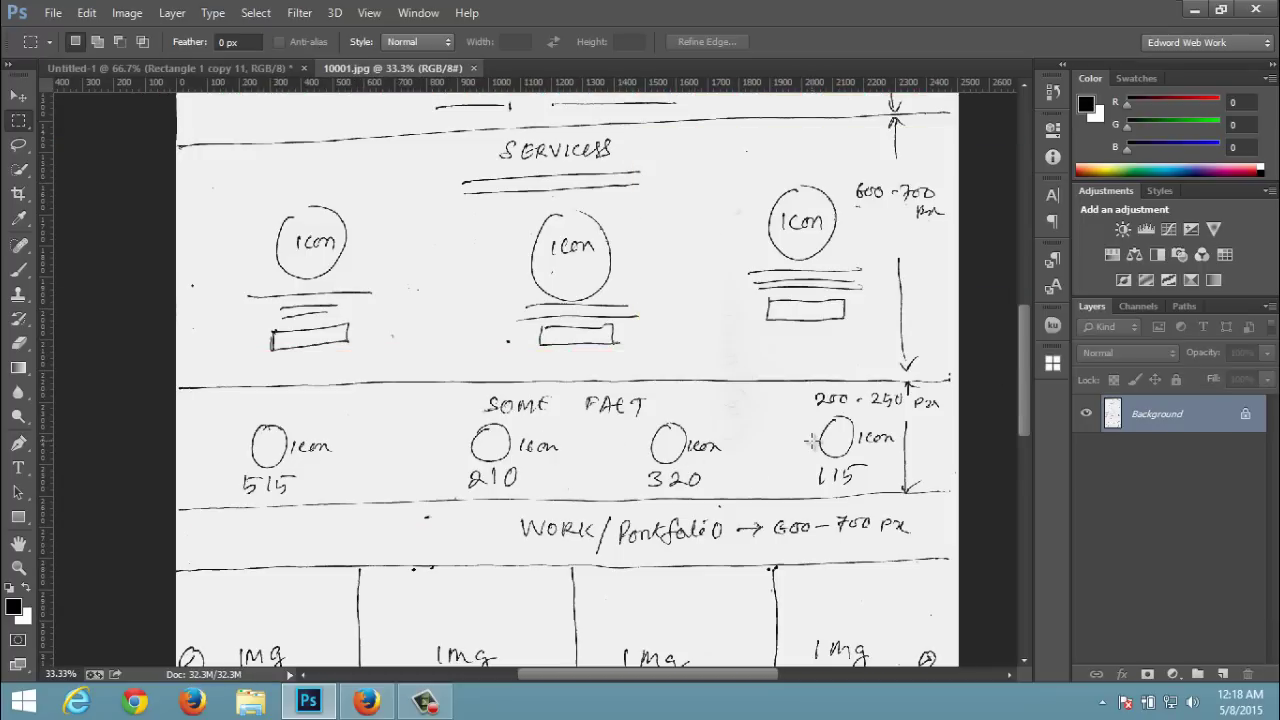
{"action": "scroll", "coordinate": [812, 441], "scroll_direction": "down", "scroll_amount": 2}
{"action": "scroll", "coordinate": [812, 441], "scroll_direction": "down", "scroll_amount": 2}
{"action": "scroll", "coordinate": [812, 441], "scroll_direction": "down", "scroll_amount": 2}
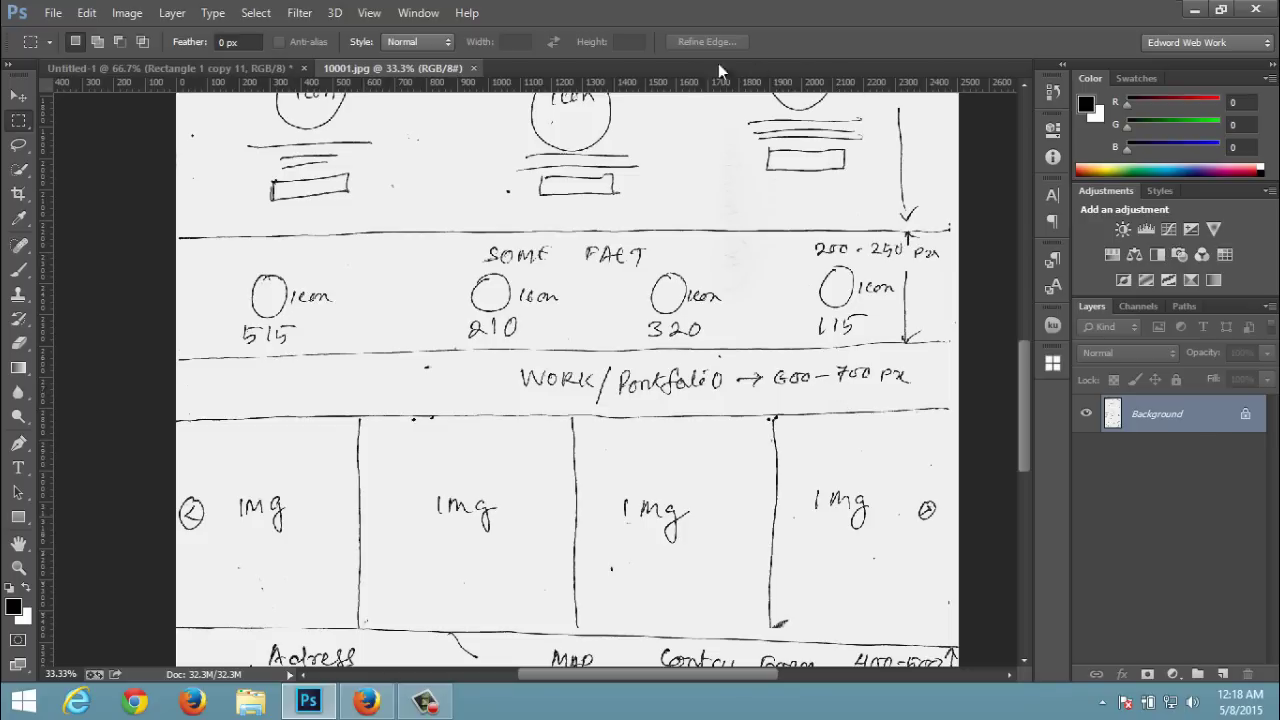
{"action": "left_click", "coordinate": [244, 68]}
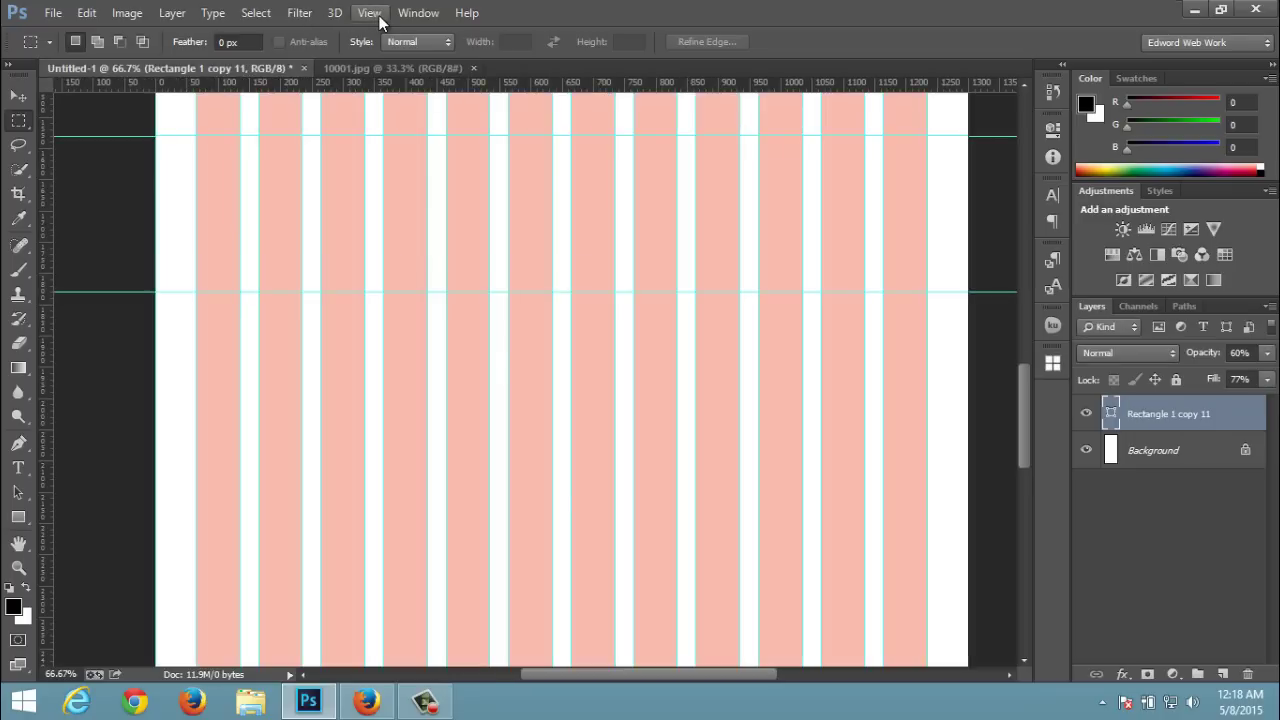
- Add a horizontal guide at 2430 px, 600 px below the 1830 px guide
{"action": "left_click", "coordinate": [369, 13]}
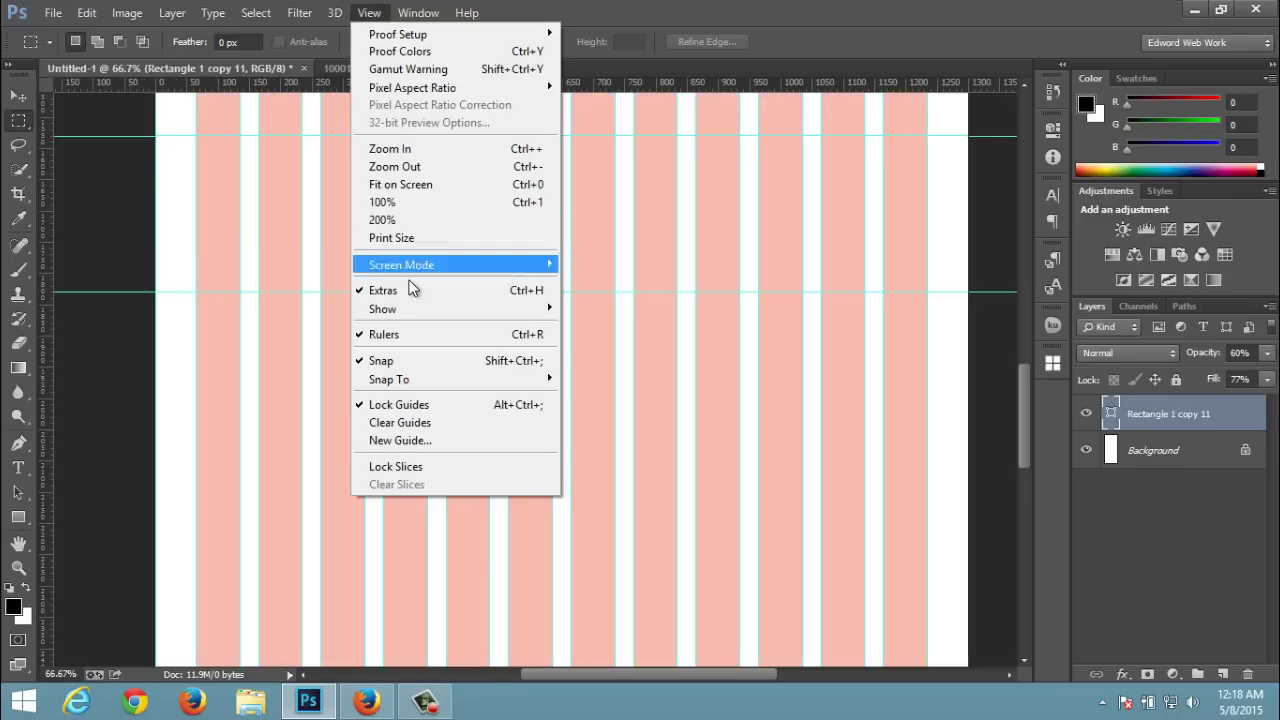
{"action": "left_click", "coordinate": [395, 440]}
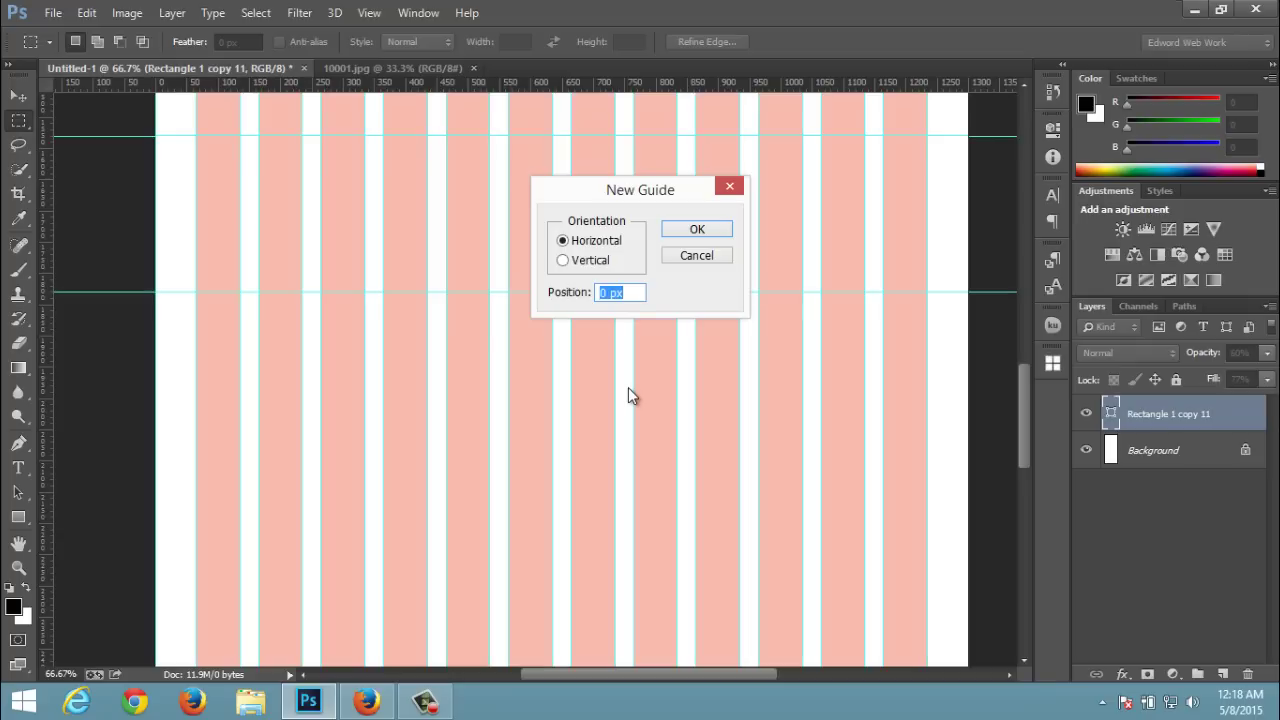
{"action": "type", "text": "243"}
{"action": "type", "text": "0"}
{"action": "left_click", "coordinate": [701, 230]}
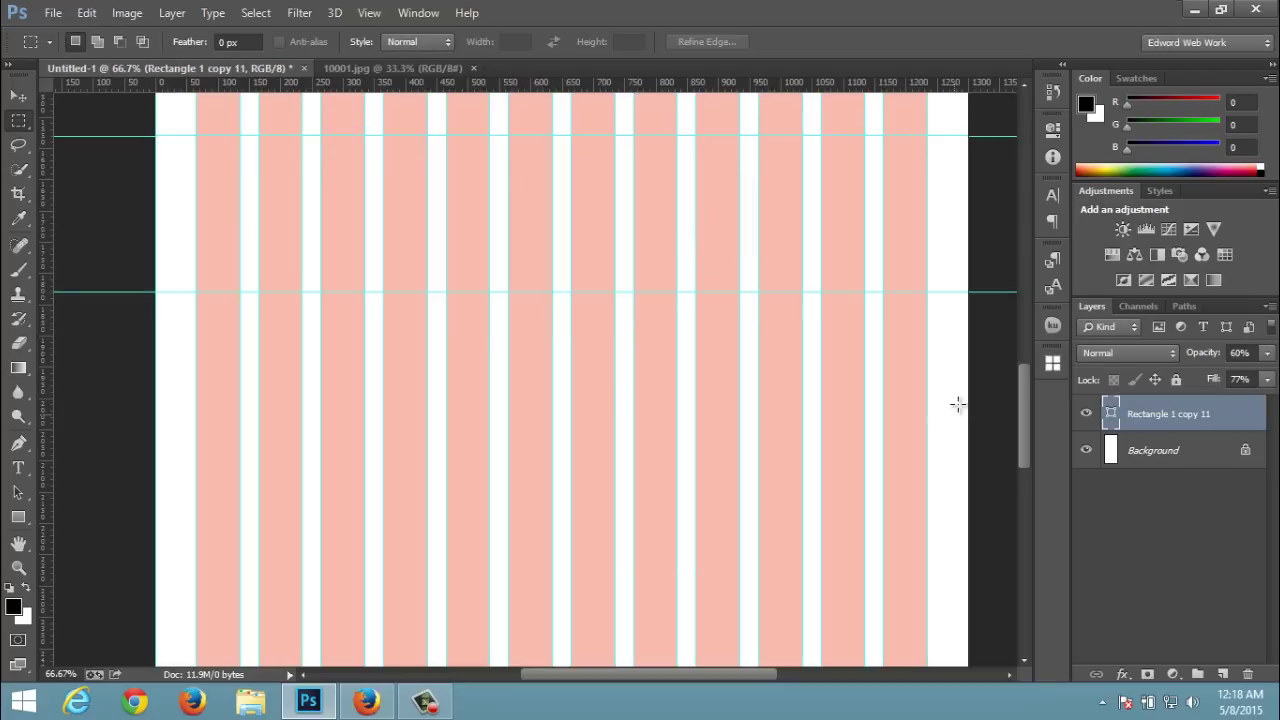
{"action": "left_click_drag", "start_coordinate": [1023, 404], "coordinate": [1025, 417]}
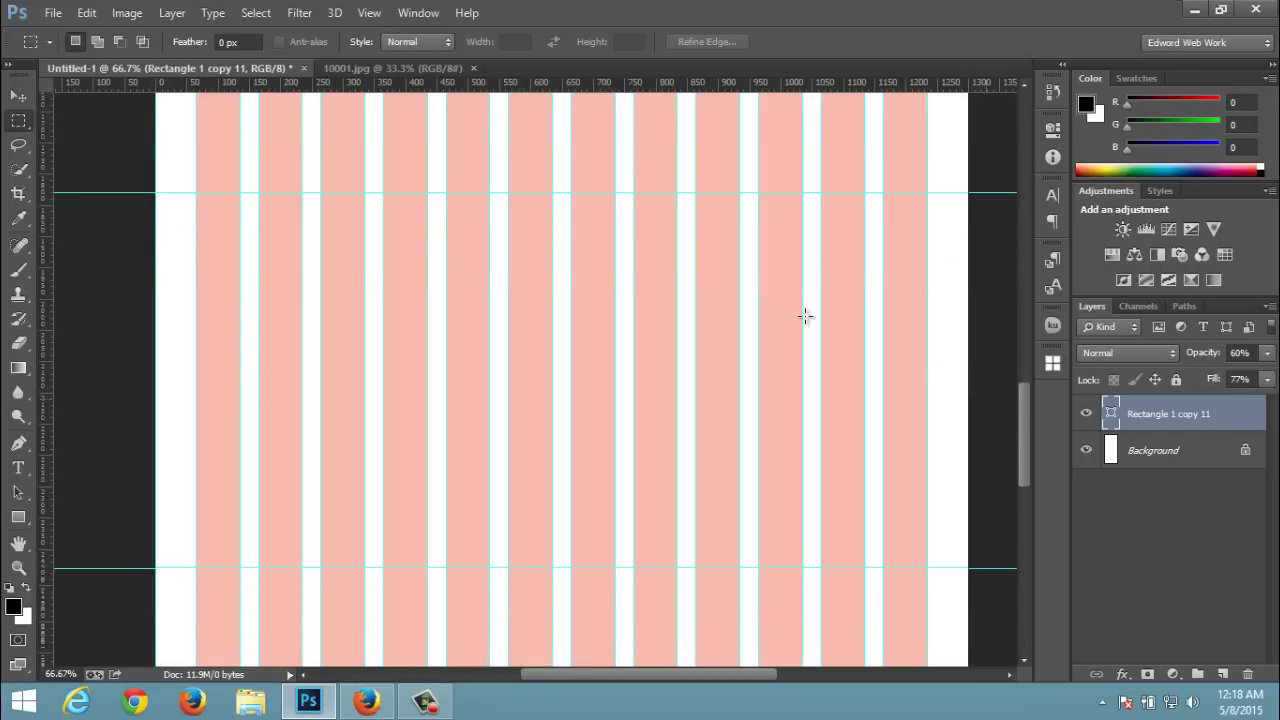
{"action": "mouse_move", "coordinate": [197, 192]}
{"action": "left_mouse_down"}
{"action": "mouse_move", "coordinate": [289, 567]}
{"action": "mouse_move", "coordinate": [312, 438]}
{"action": "left_mouse_up"}
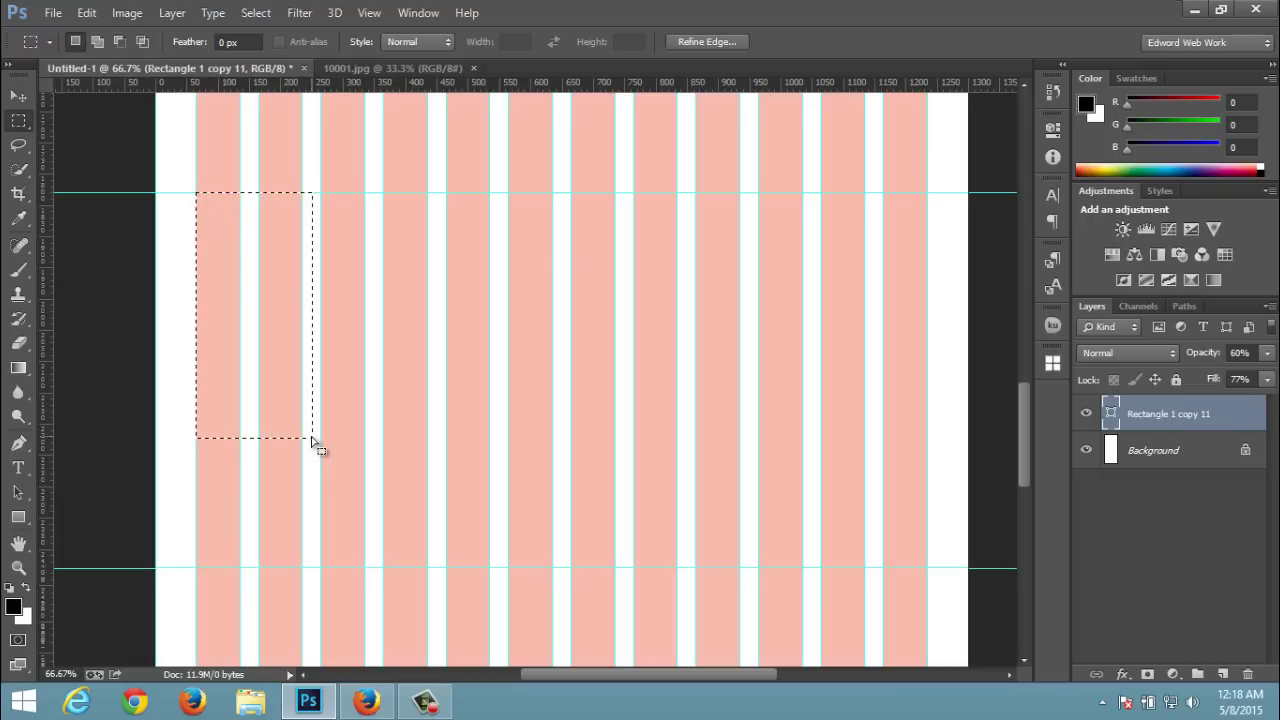
{"action": "left_click", "coordinate": [311, 436]}
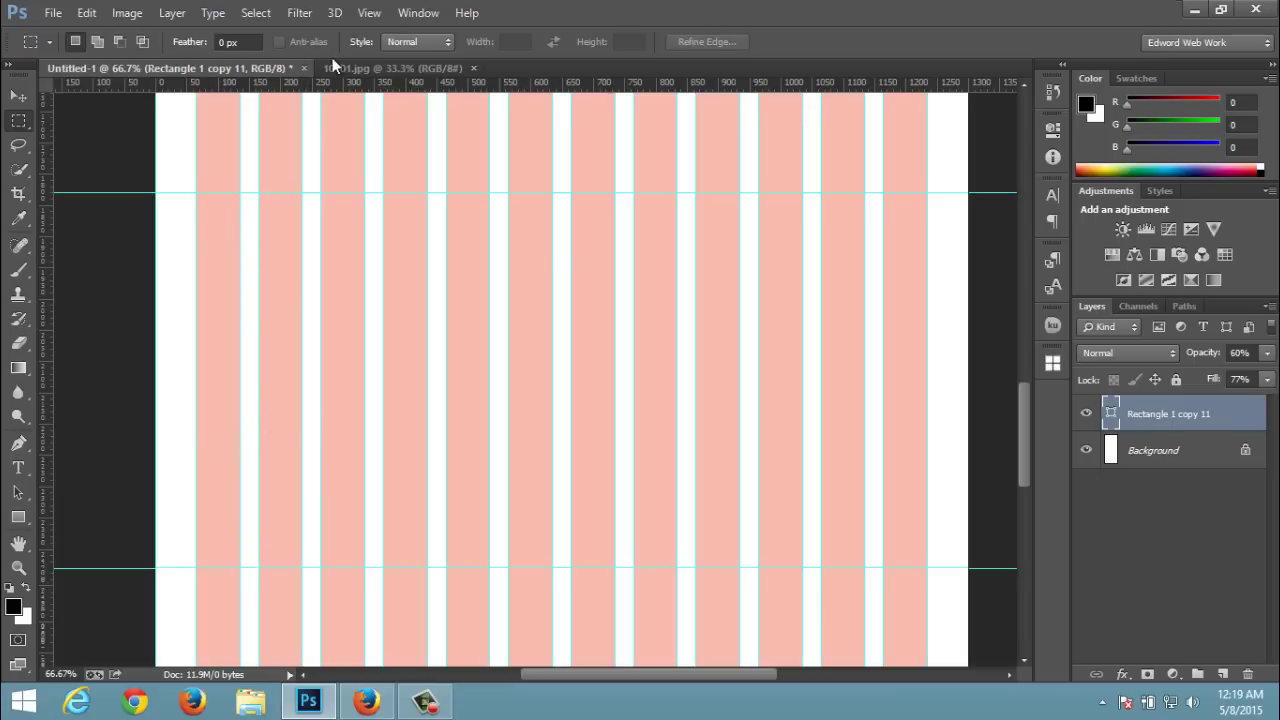
{"action": "left_click", "coordinate": [387, 67]}
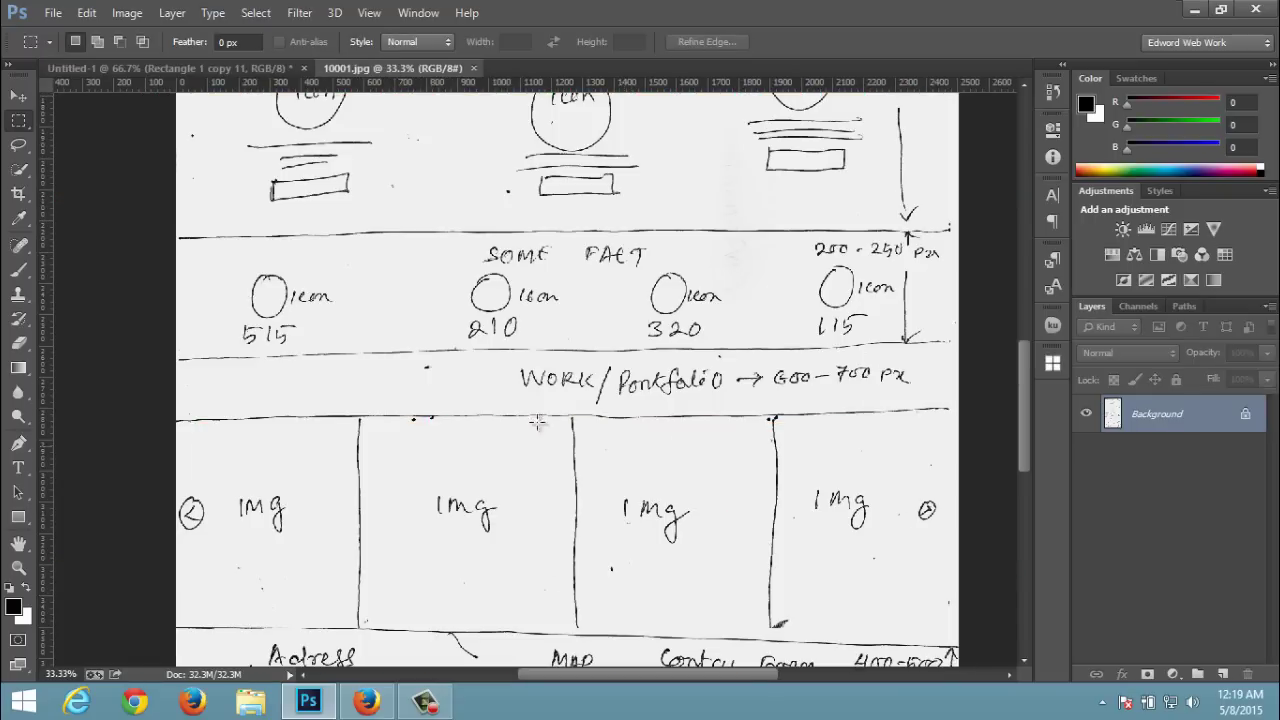
{"action": "scroll", "coordinate": [567, 380], "scroll_direction": "down", "scroll_amount": 3}
{"action": "scroll", "coordinate": [657, 420], "scroll_direction": "down", "scroll_amount": 1}
{"action": "scroll", "coordinate": [657, 420], "scroll_direction": "down", "scroll_amount": 2}
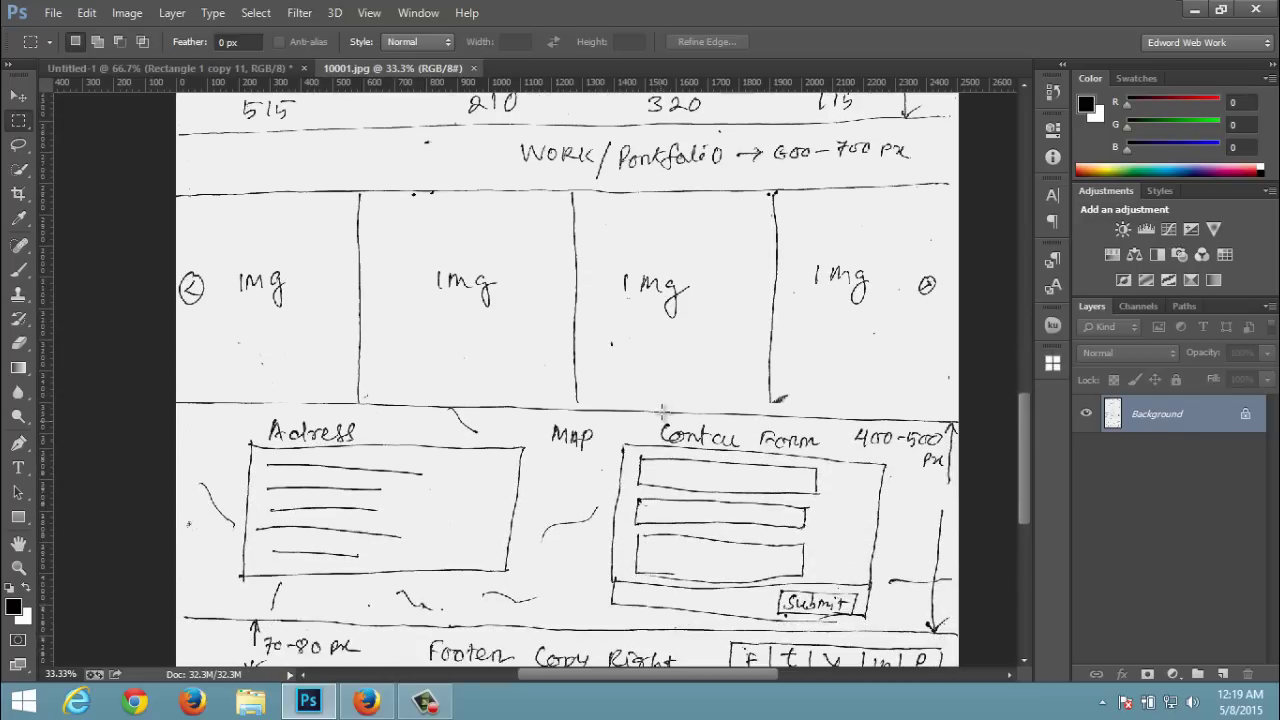
{"action": "scroll", "coordinate": [657, 418], "scroll_direction": "down", "scroll_amount": 2}
{"action": "scroll", "coordinate": [660, 412], "scroll_direction": "down", "scroll_amount": 1}
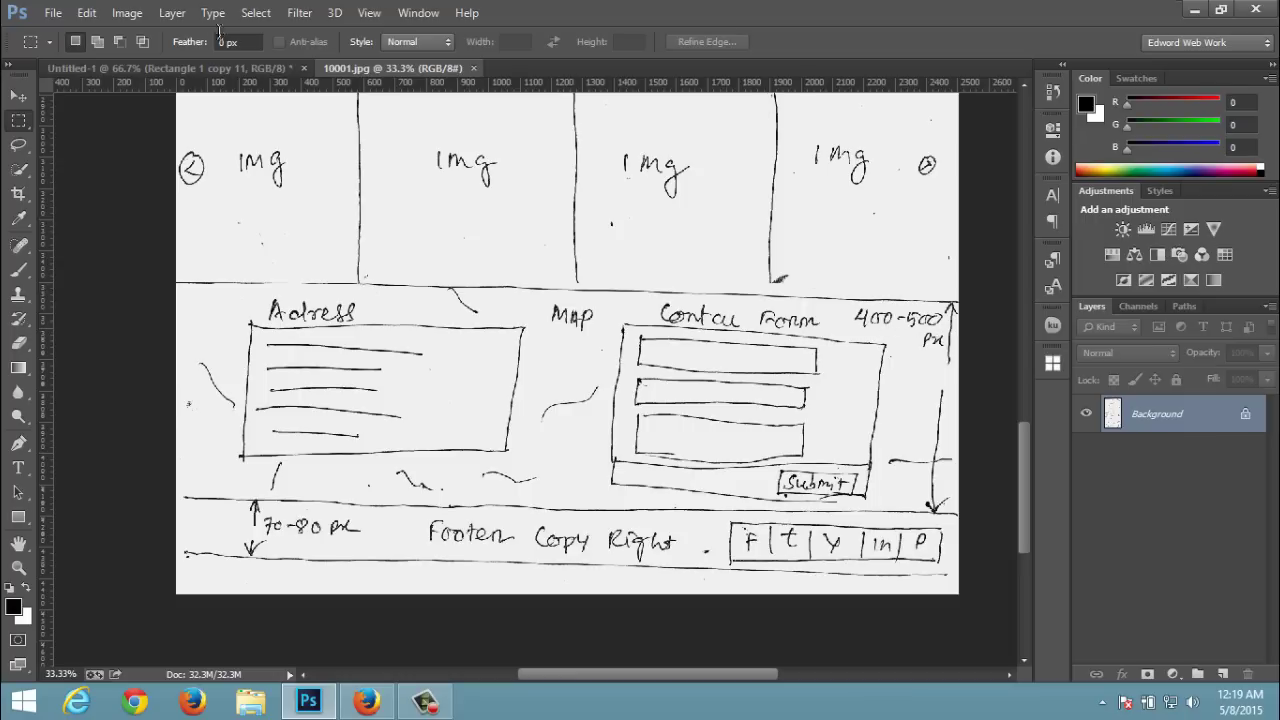
{"action": "left_click", "coordinate": [246, 69]}
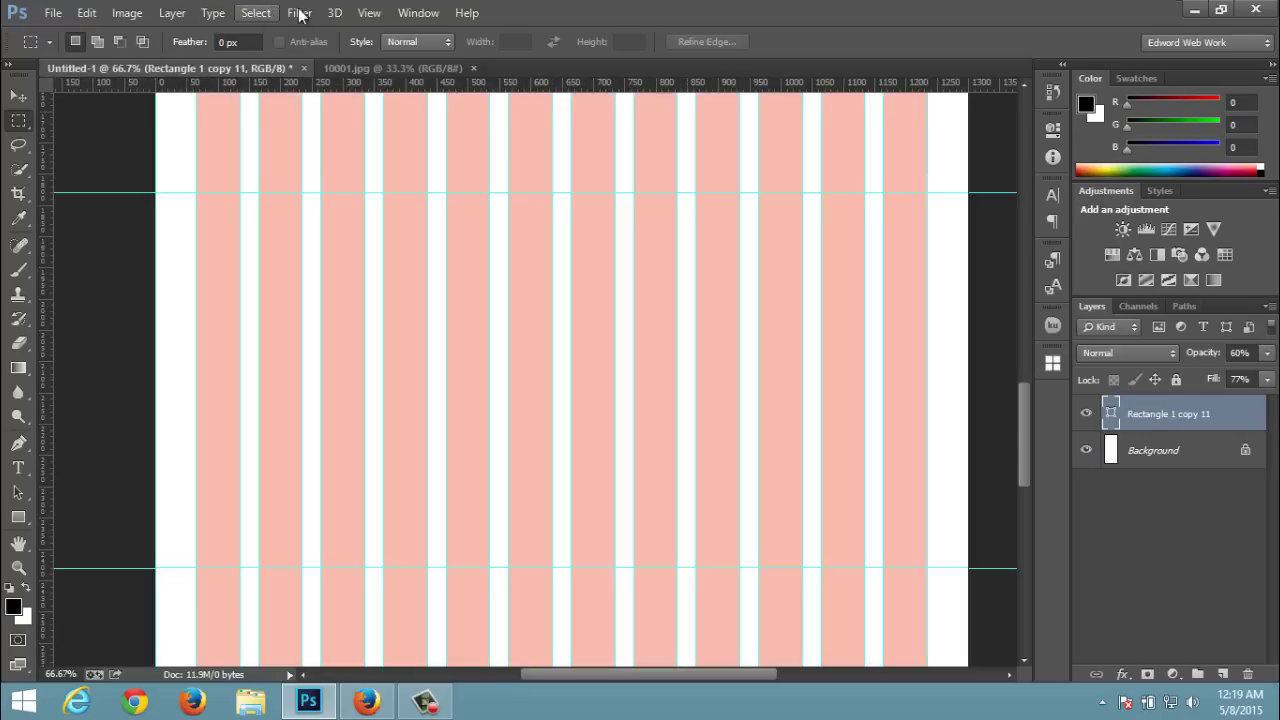
- Add another horizontal guide to the Untitled-1 grid through New Guide
{"action": "left_click", "coordinate": [372, 13]}
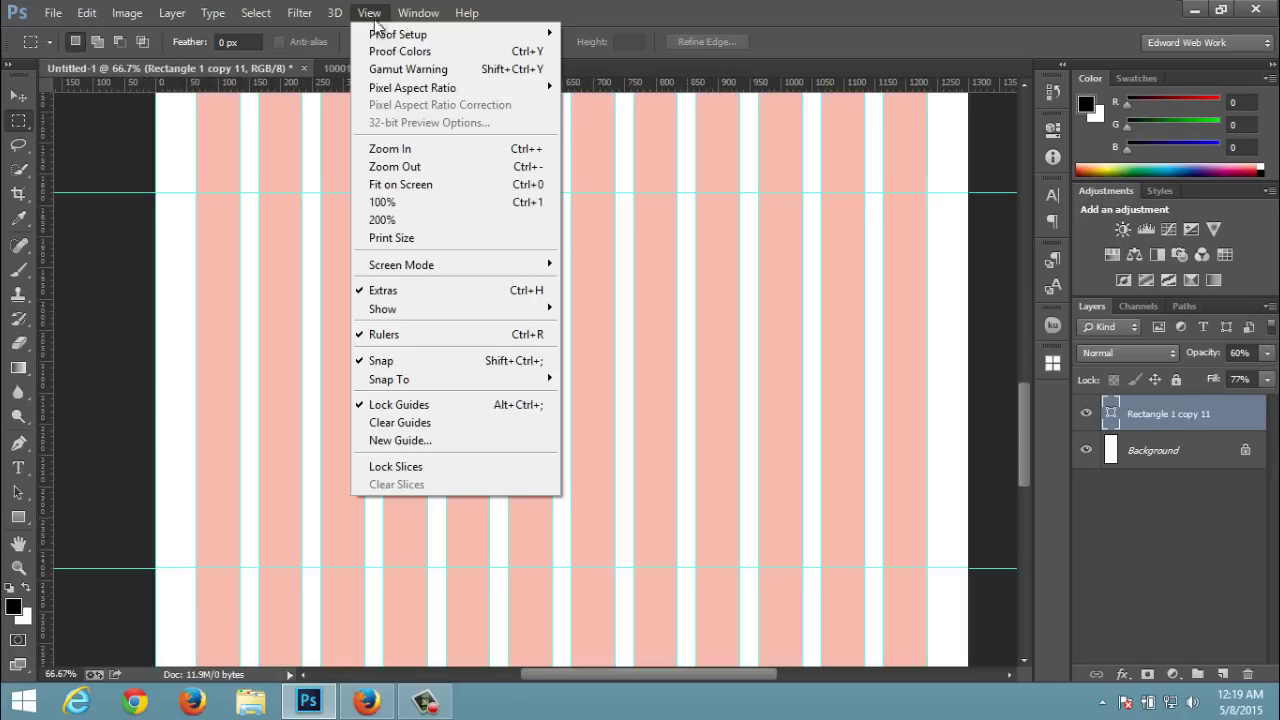
{"action": "left_click", "coordinate": [422, 452]}
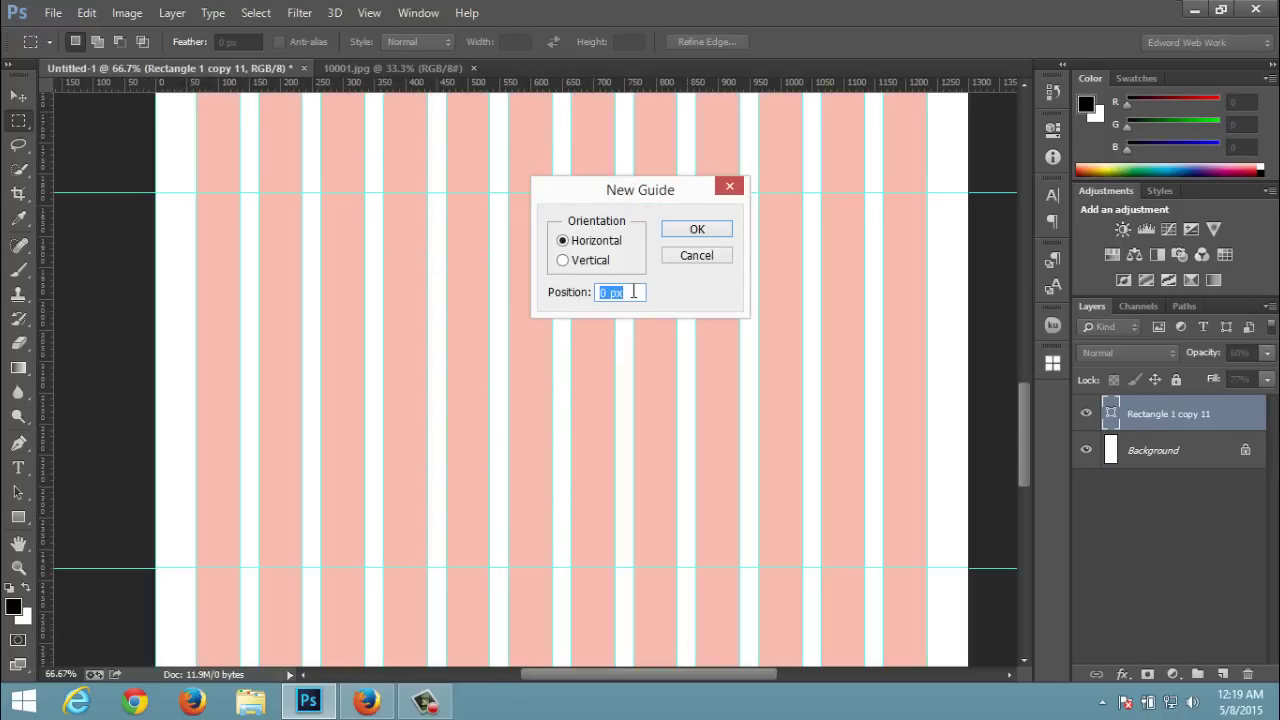
{"action": "type", "text": "2930"}
{"action": "left_click", "coordinate": [689, 230]}
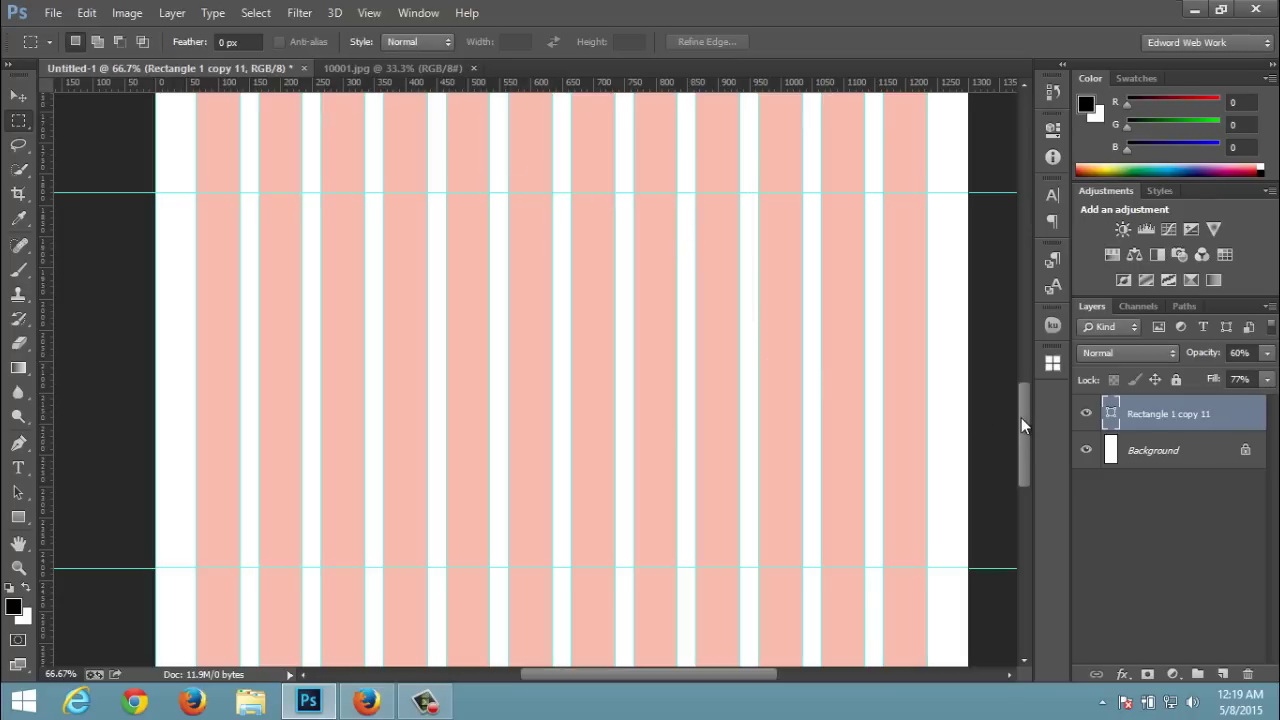
{"action": "left_click_drag", "start_coordinate": [1021, 417], "coordinate": [1016, 495]}
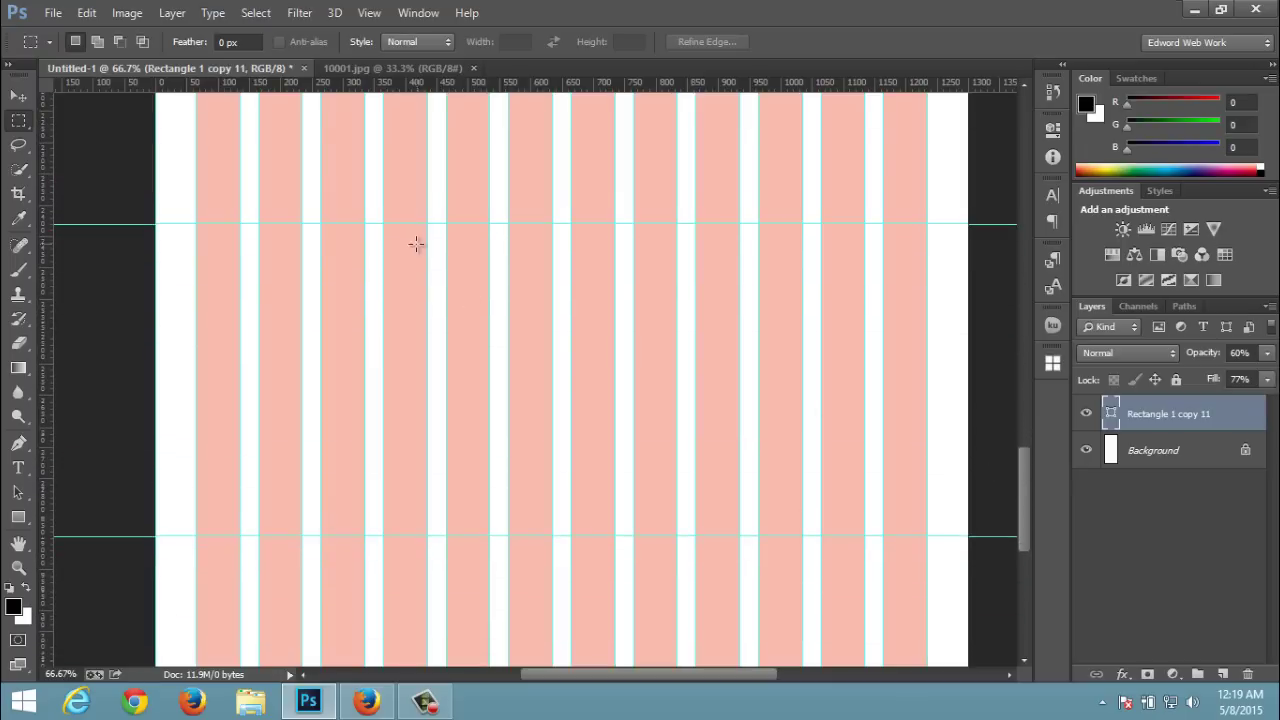
- Check a 100 × 500 px area between the guides, then bring up the 10001.jpg sketch
{"action": "left_click_drag", "start_coordinate": [401, 225], "coordinate": [463, 535]}
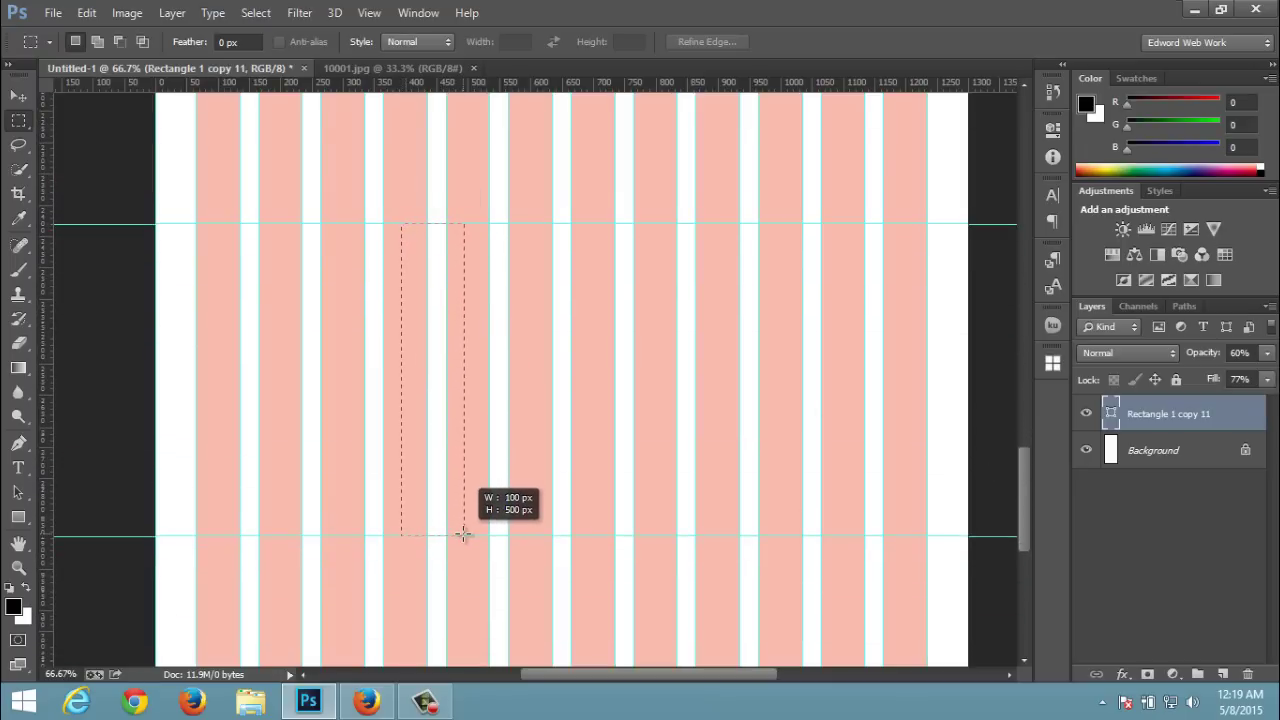
{"action": "left_click_drag", "start_coordinate": [463, 534], "coordinate": [463, 533]}
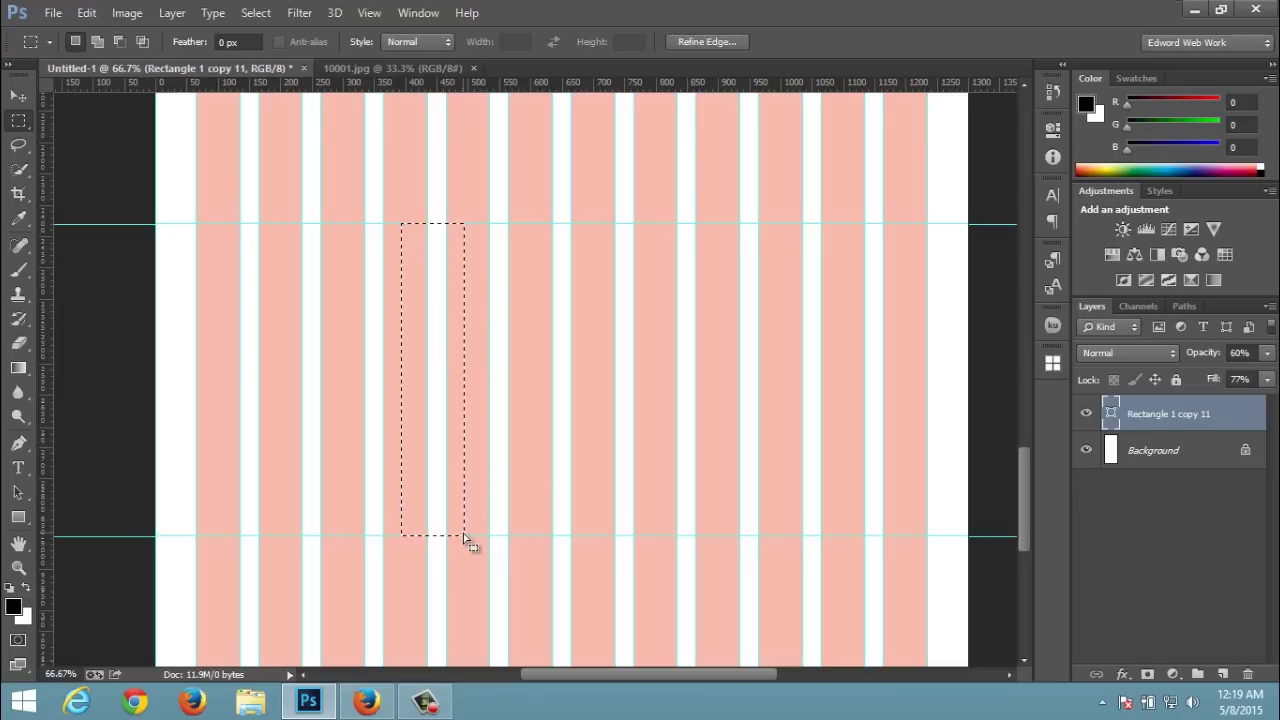
{"action": "left_click", "coordinate": [463, 535]}
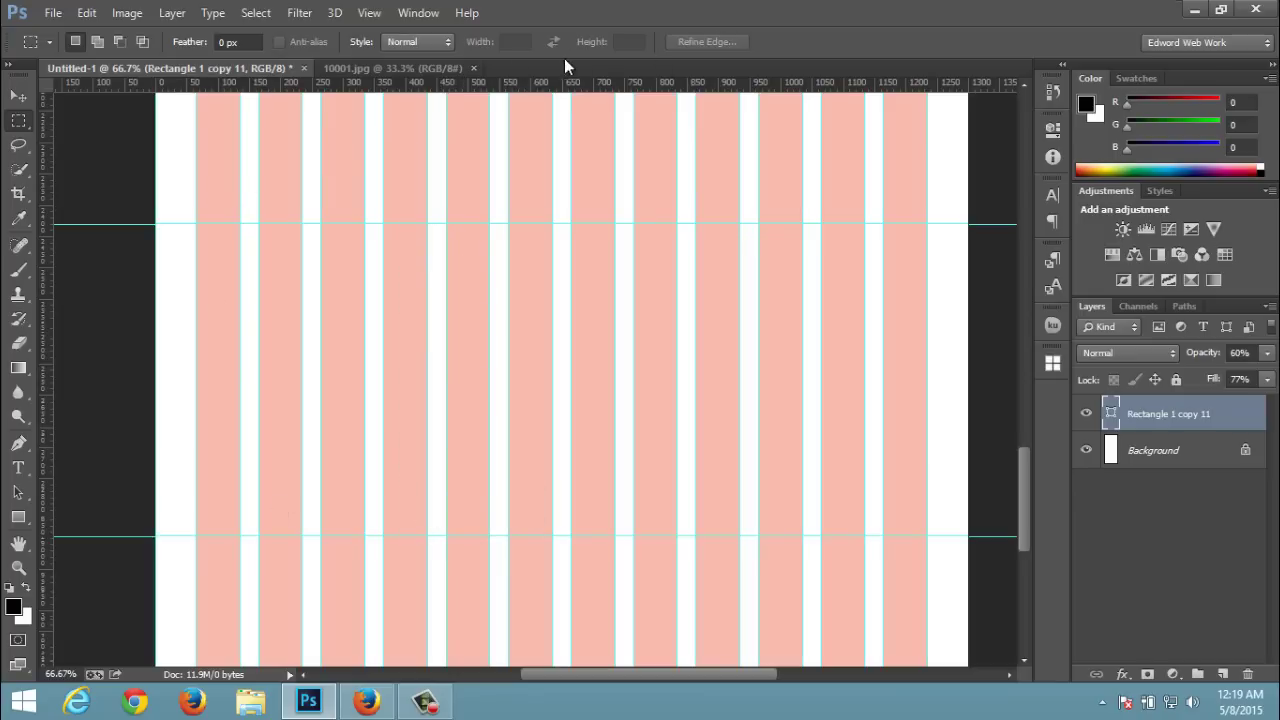
{"action": "left_click", "coordinate": [407, 66]}
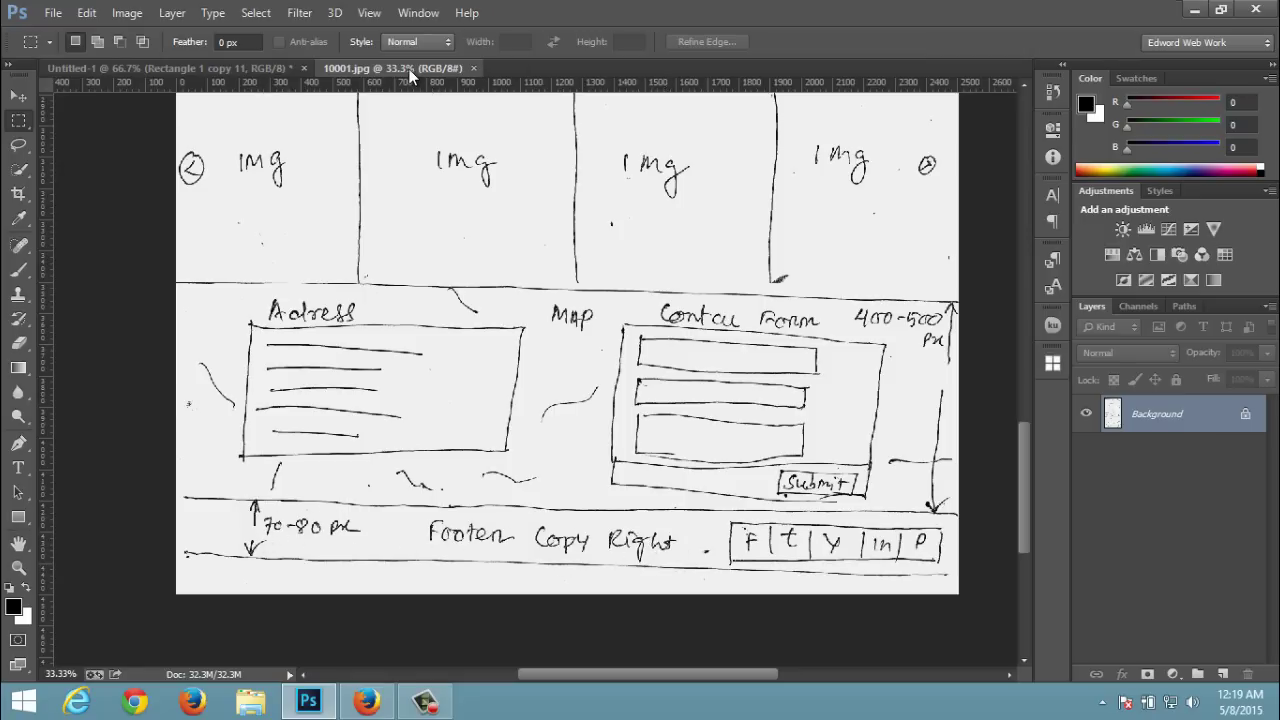
- Switch from the 10001.jpg sketch back to the Untitled-1 column grid
{"action": "left_click", "coordinate": [250, 69]}
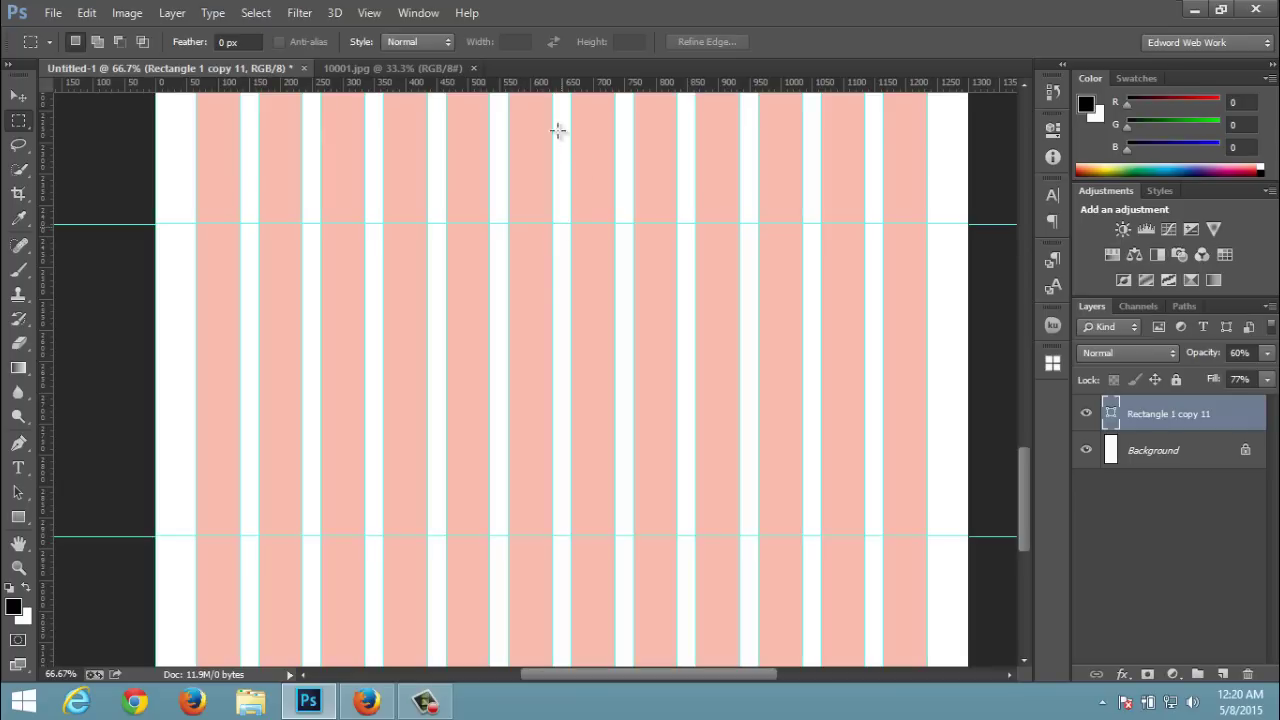
- Add a horizontal guide at 3000 px, near the bottom of the 3200 px canvas
{"action": "left_click", "coordinate": [375, 17]}
{"action": "left_click", "coordinate": [380, 443]}
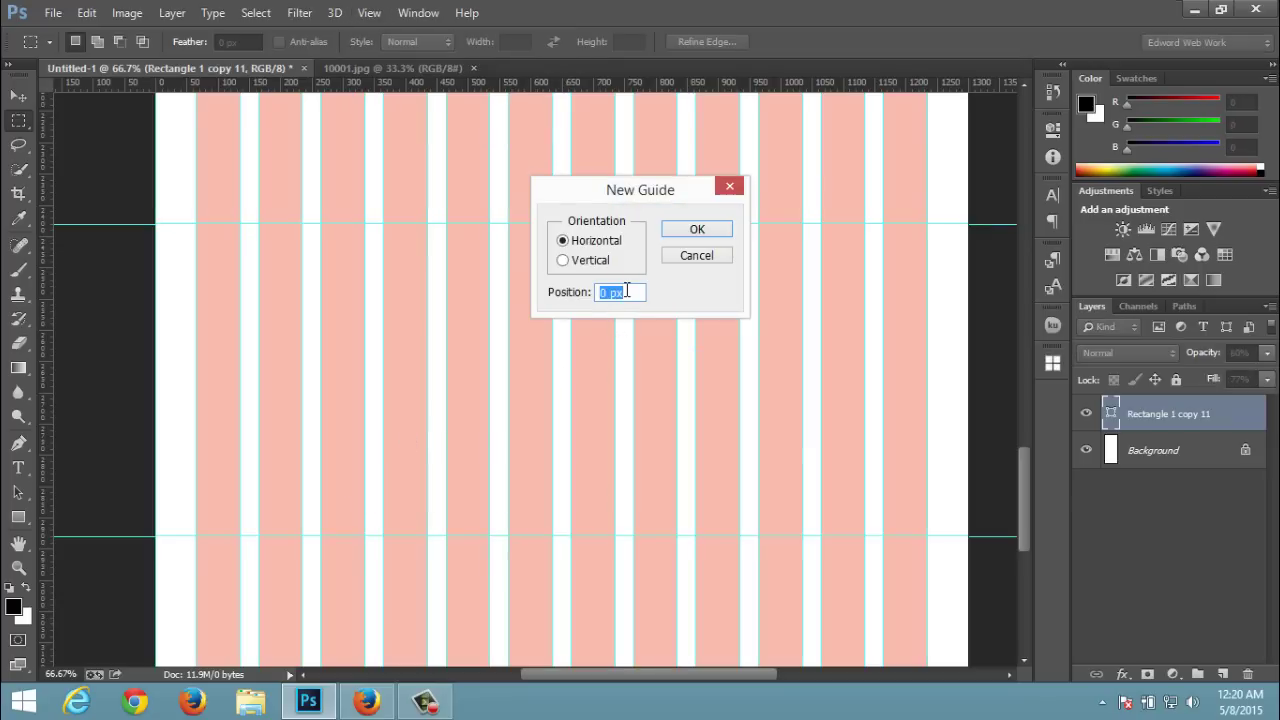
{"action": "type", "text": "3000"}
{"action": "left_click", "coordinate": [697, 230]}
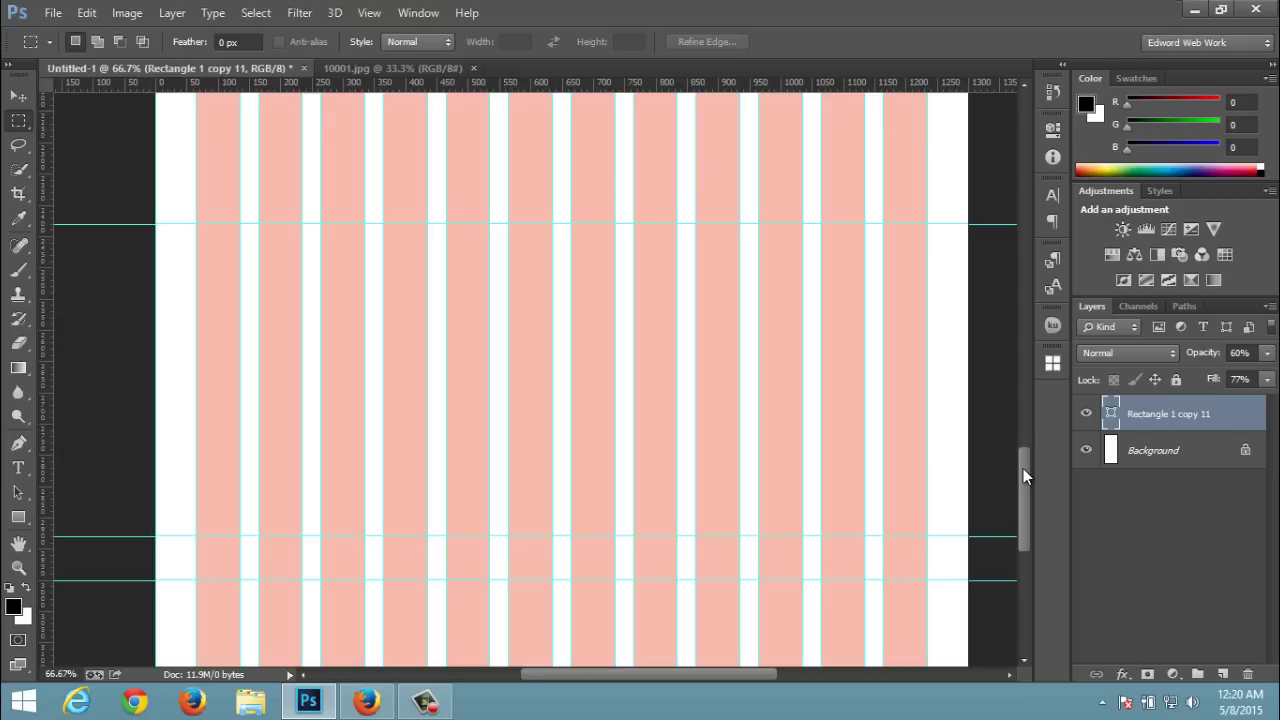
{"action": "mouse_move", "coordinate": [1026, 472]}
{"action": "left_mouse_down"}
{"action": "mouse_move", "coordinate": [1030, 490]}
{"action": "mouse_move", "coordinate": [1028, 478]}
{"action": "left_mouse_up"}
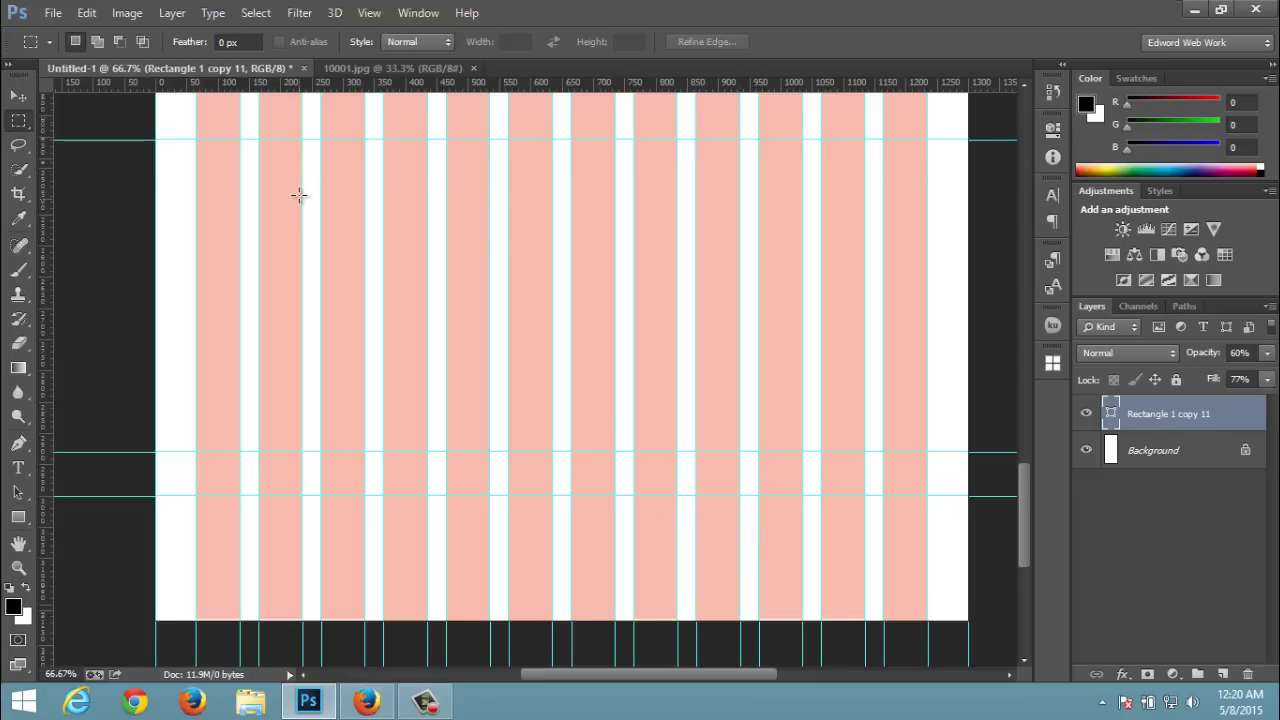
- Crop the canvas bottom up to the lowest horizontal guide, near 3000 px
{"action": "left_click", "coordinate": [20, 195]}
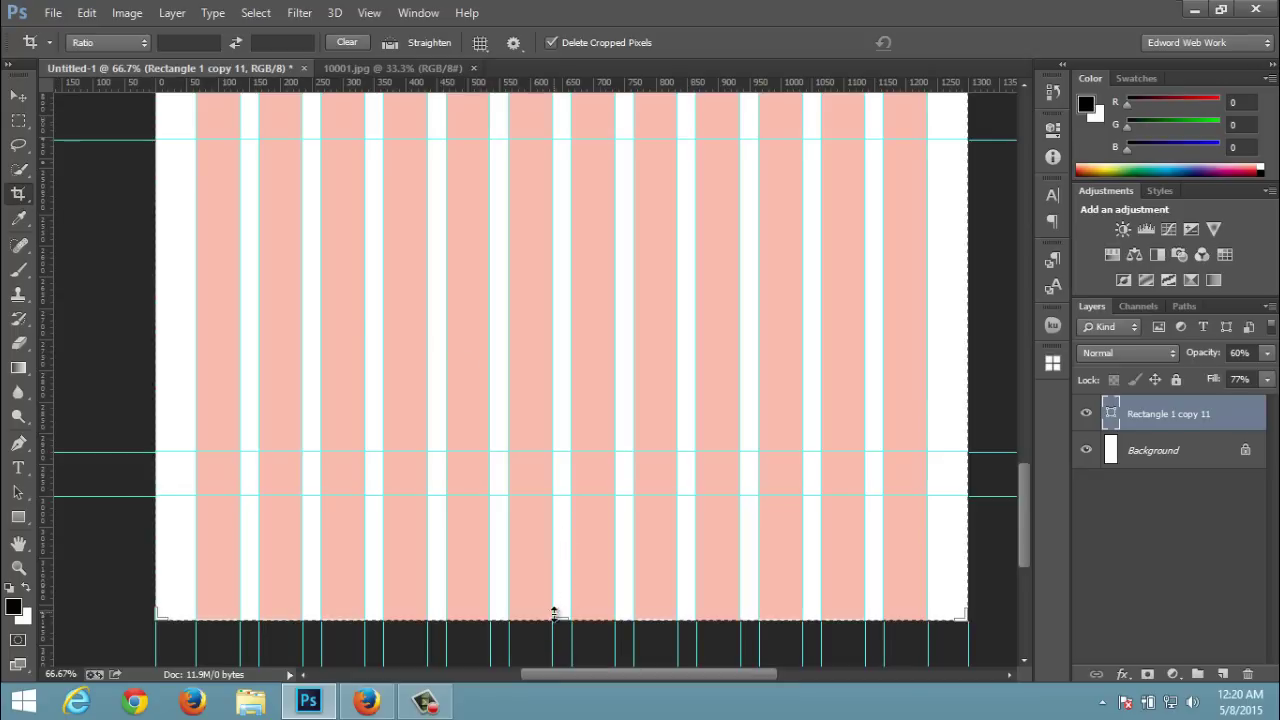
{"action": "left_click_drag", "start_coordinate": [557, 620], "coordinate": [567, 558]}
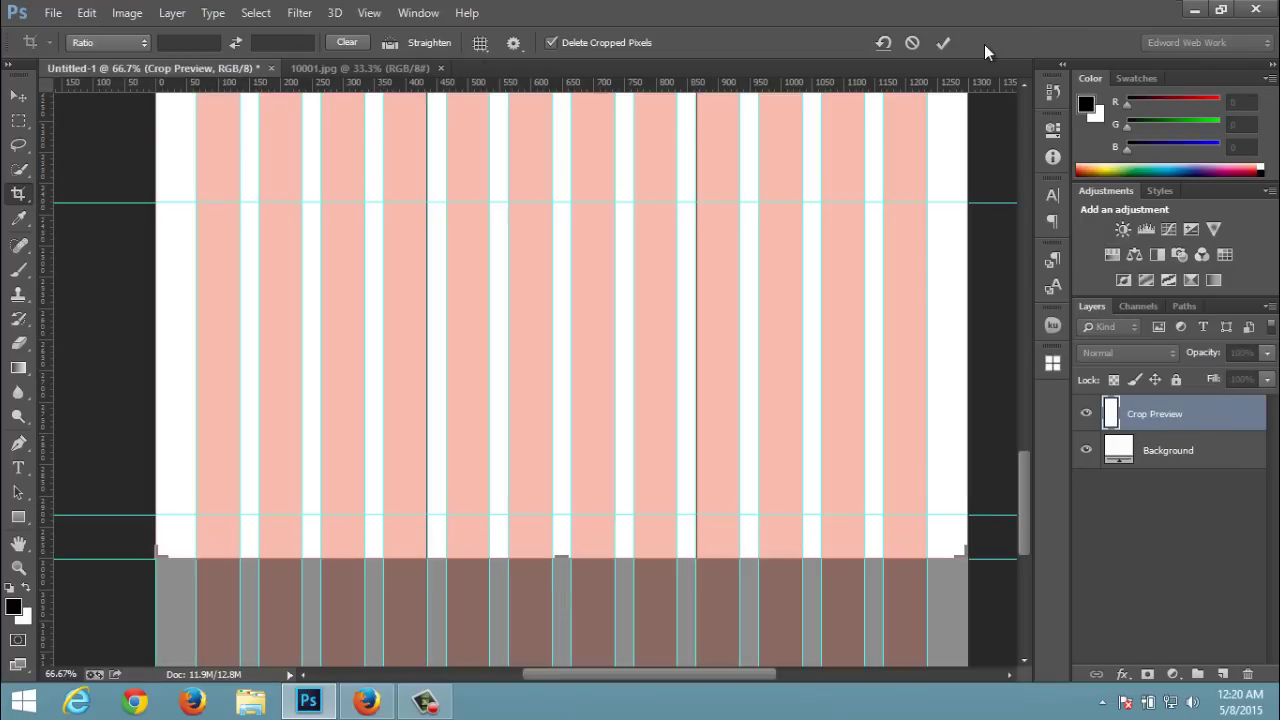
{"action": "left_click", "coordinate": [944, 44]}
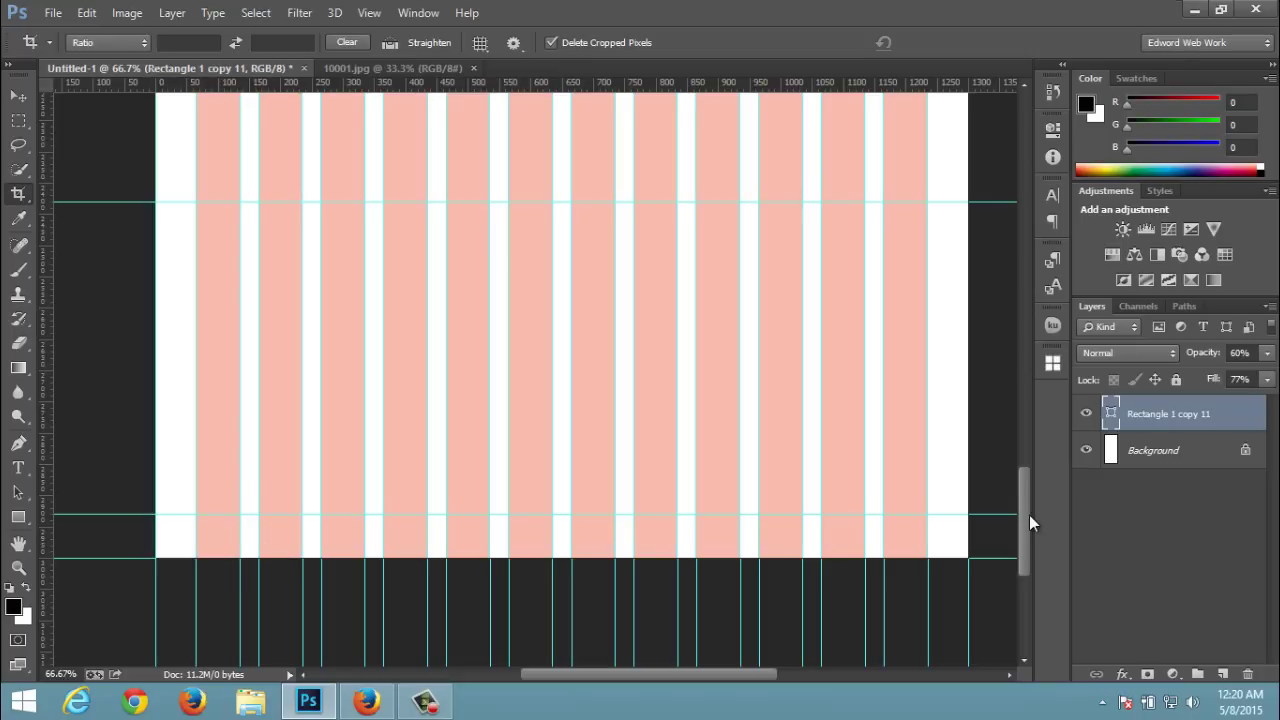
{"action": "mouse_move", "coordinate": [1024, 515]}
{"action": "left_mouse_down"}
{"action": "mouse_move", "coordinate": [1053, 192]}
{"action": "mouse_move", "coordinate": [1042, 229]}
{"action": "left_mouse_up"}
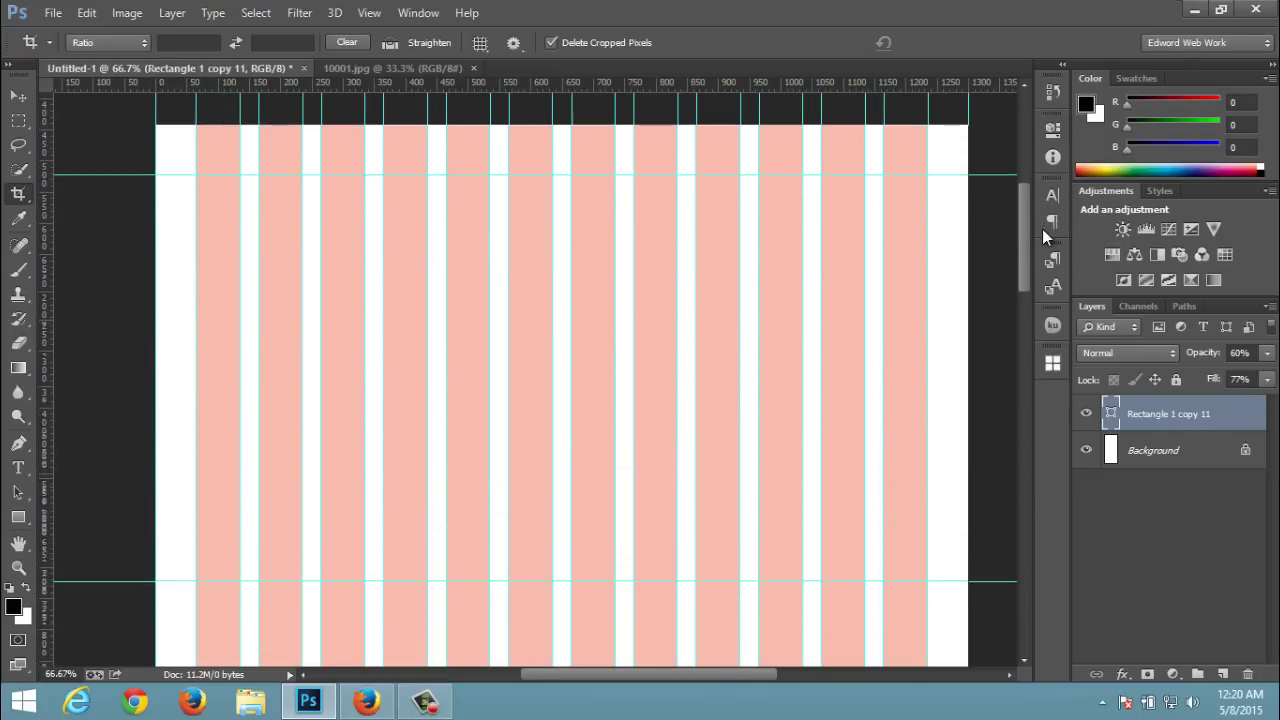
{"action": "left_click_drag", "start_coordinate": [1042, 229], "coordinate": [1039, 232]}
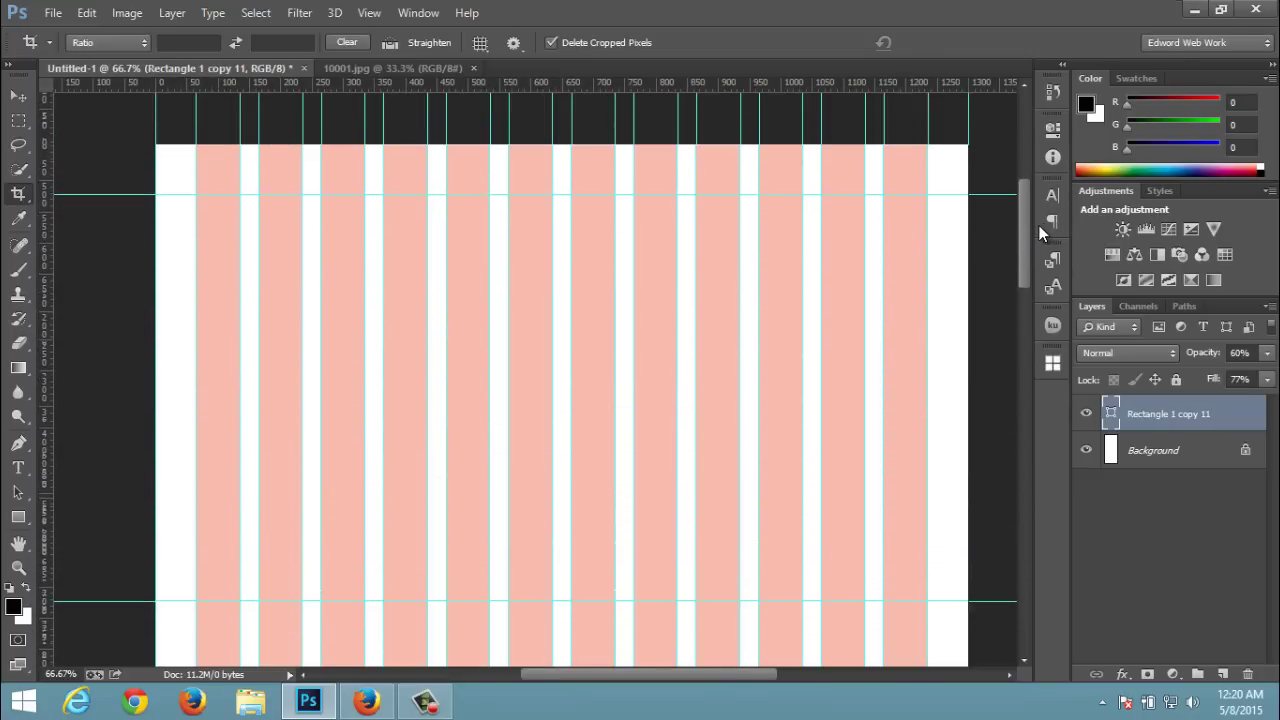
{"action": "left_click", "coordinate": [1086, 417]}
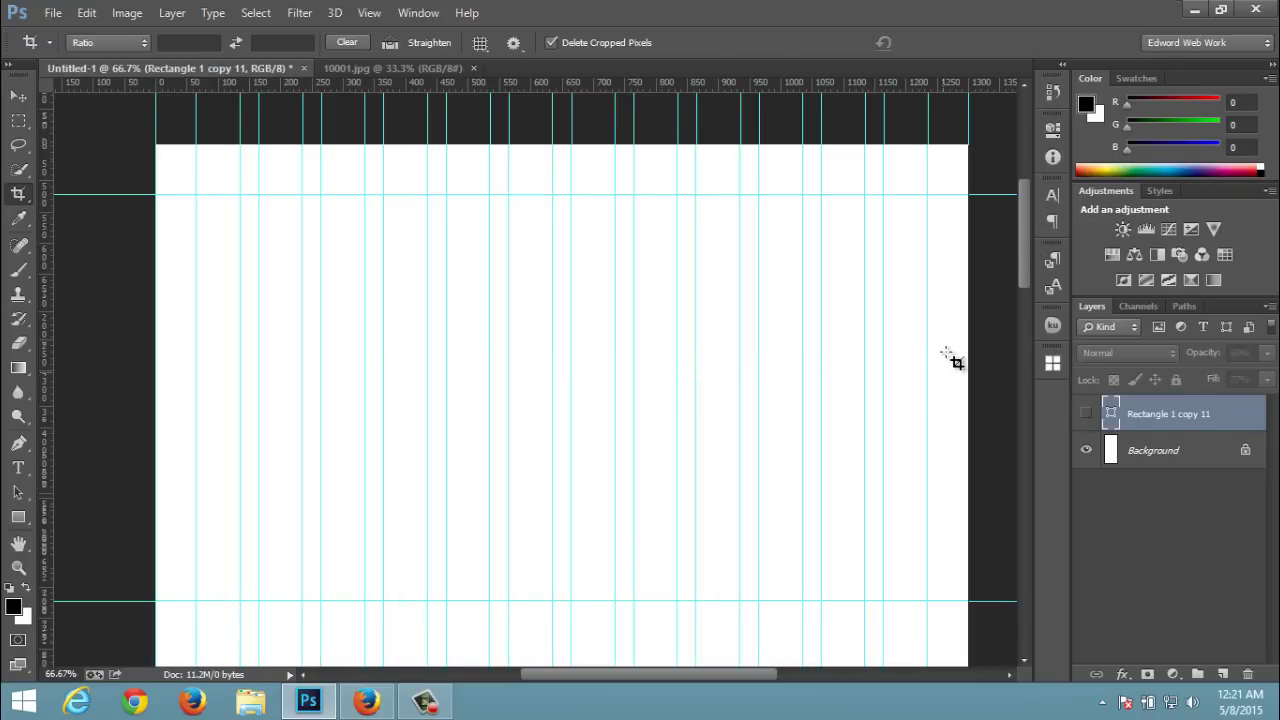
{"action": "scroll", "coordinate": [990, 312], "scroll_direction": "down", "scroll_amount": 1}
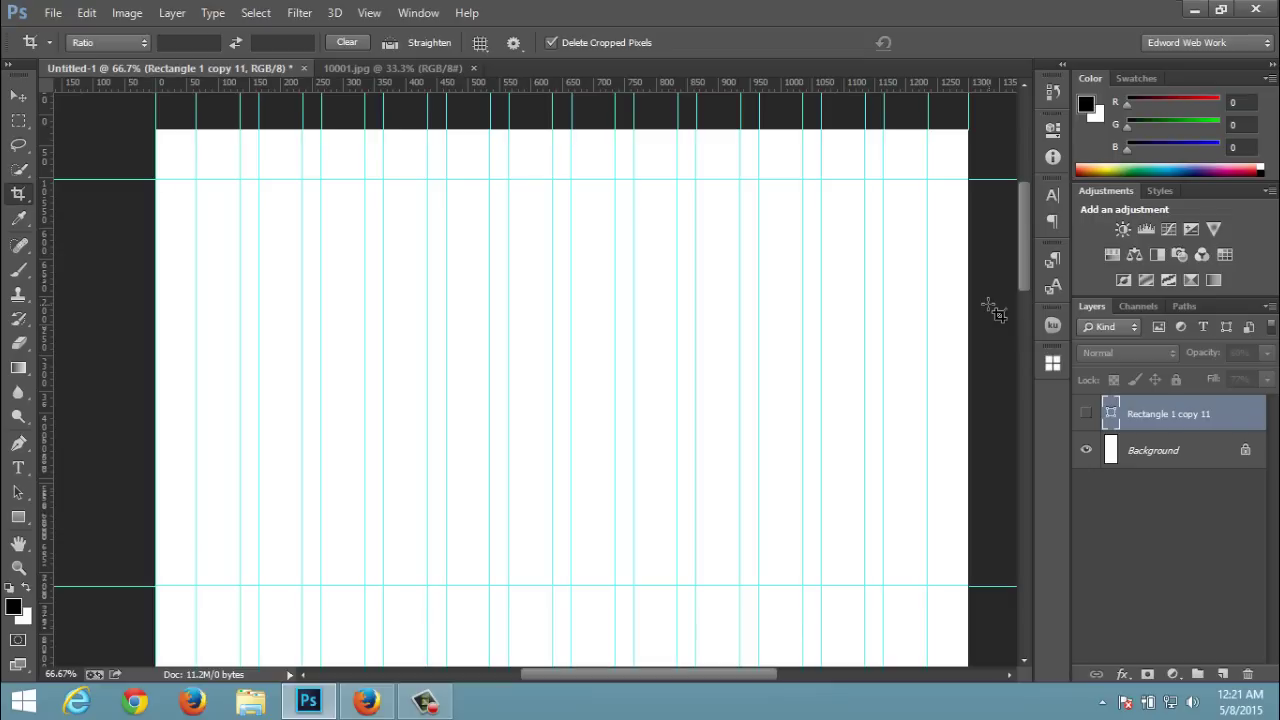
- Show the salmon column grid layer again and scroll down through the layout
{"action": "left_click", "coordinate": [1087, 417]}
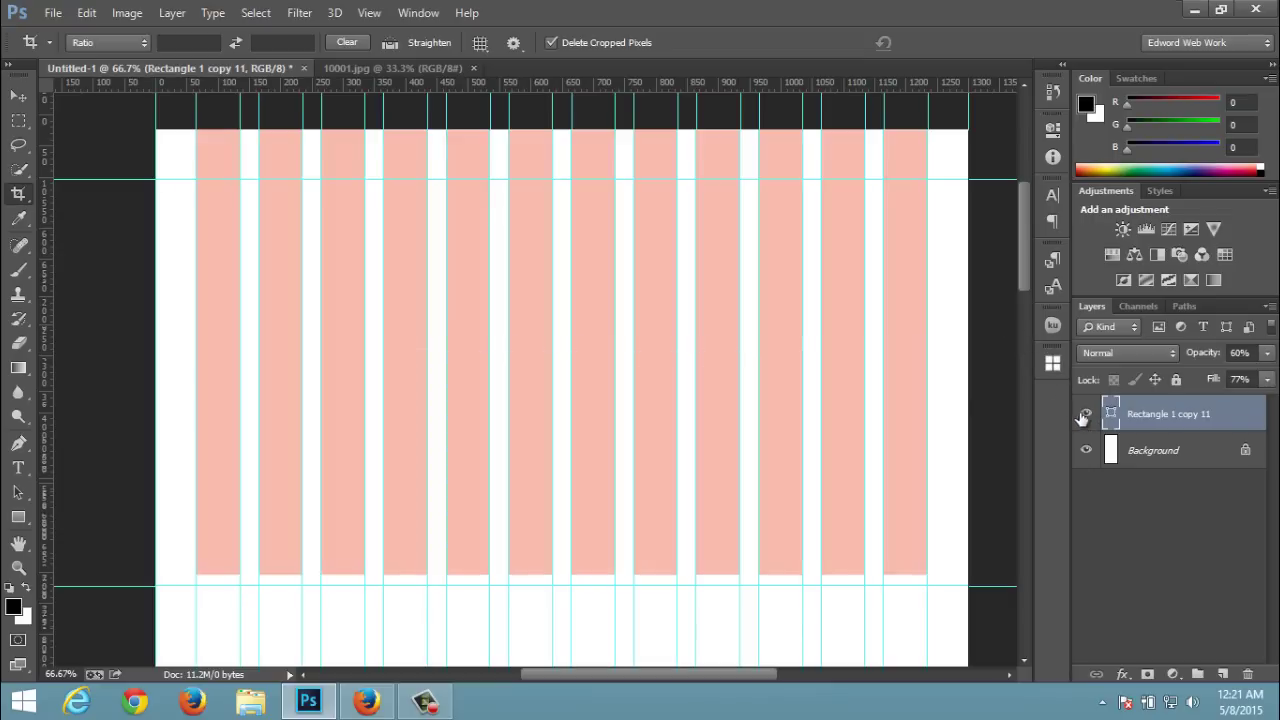
{"action": "scroll", "coordinate": [986, 343], "scroll_direction": "down", "scroll_amount": 2}
{"action": "scroll", "coordinate": [990, 345], "scroll_direction": "down", "scroll_amount": 2}
{"action": "scroll", "coordinate": [990, 345], "scroll_direction": "down", "scroll_amount": 3}
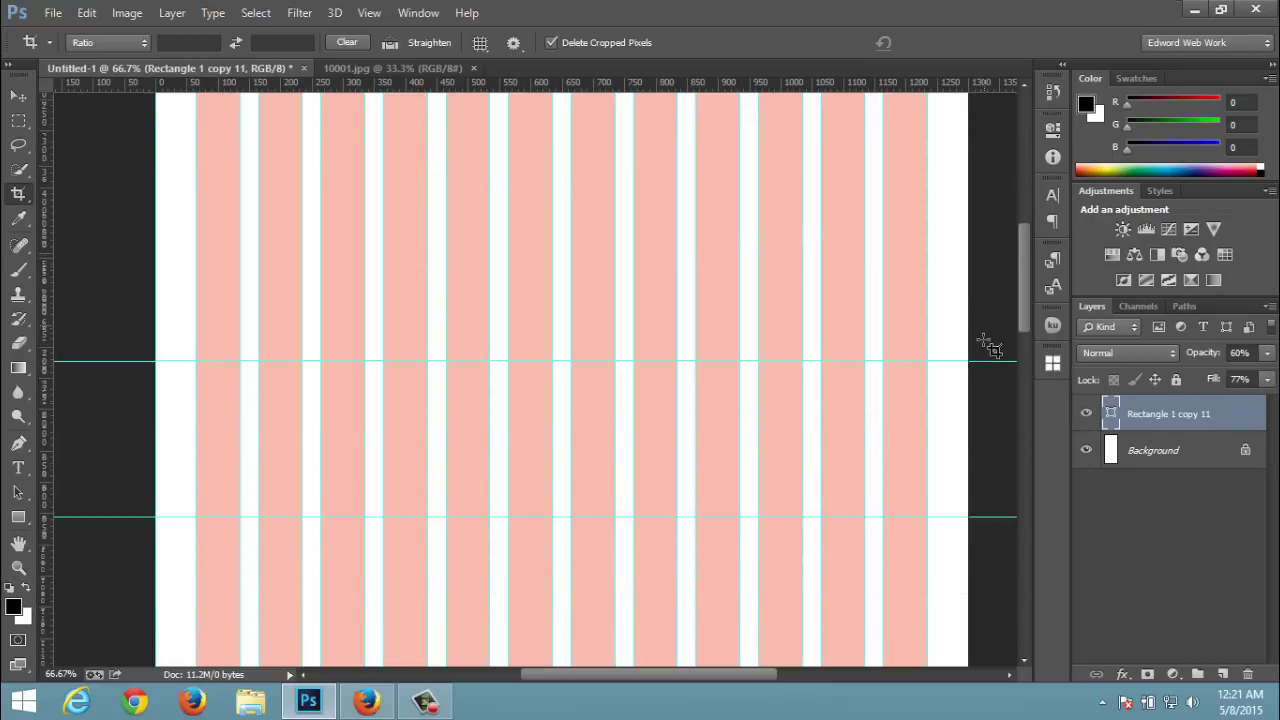
{"action": "scroll", "coordinate": [990, 345], "scroll_direction": "down", "scroll_amount": 3}
{"action": "scroll", "coordinate": [990, 345], "scroll_direction": "down", "scroll_amount": 3}
{"action": "scroll", "coordinate": [990, 345], "scroll_direction": "down", "scroll_amount": 3}
{"action": "scroll", "coordinate": [990, 345], "scroll_direction": "down", "scroll_amount": 4}
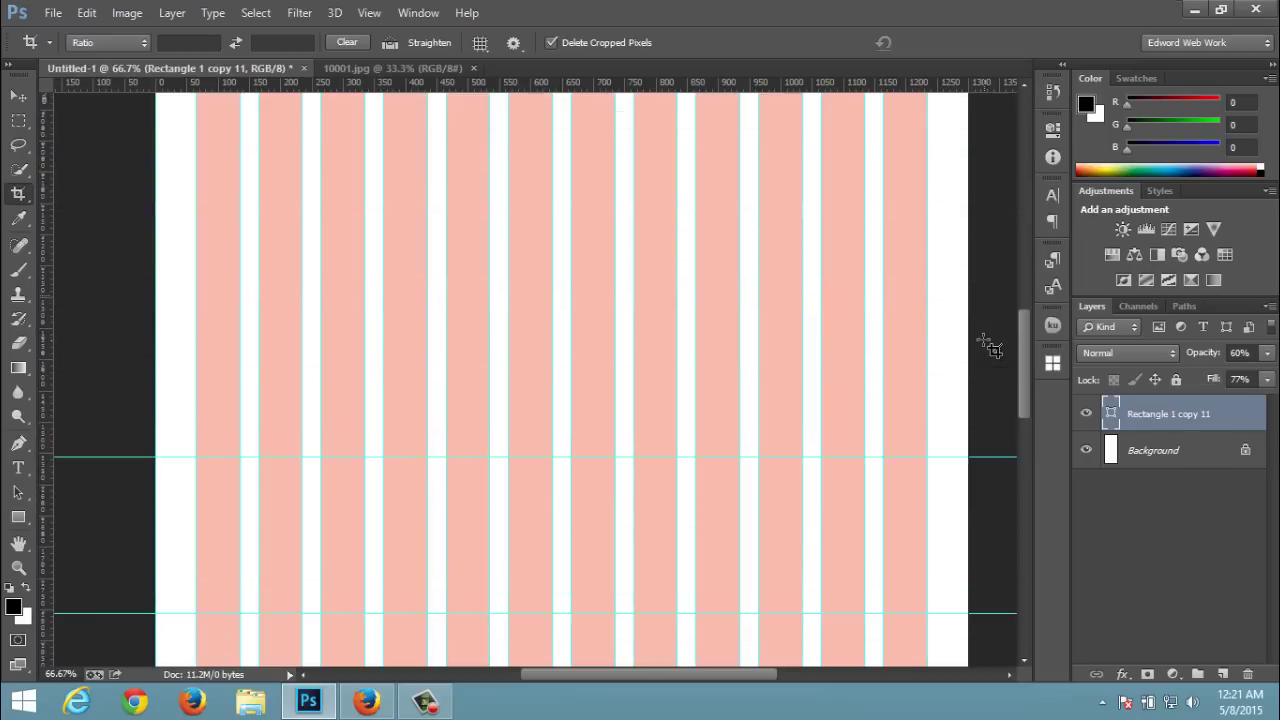
{"action": "scroll", "coordinate": [990, 345], "scroll_direction": "down", "scroll_amount": 2}
{"action": "scroll", "coordinate": [990, 345], "scroll_direction": "down", "scroll_amount": 2}
{"action": "scroll", "coordinate": [990, 345], "scroll_direction": "down", "scroll_amount": 2}
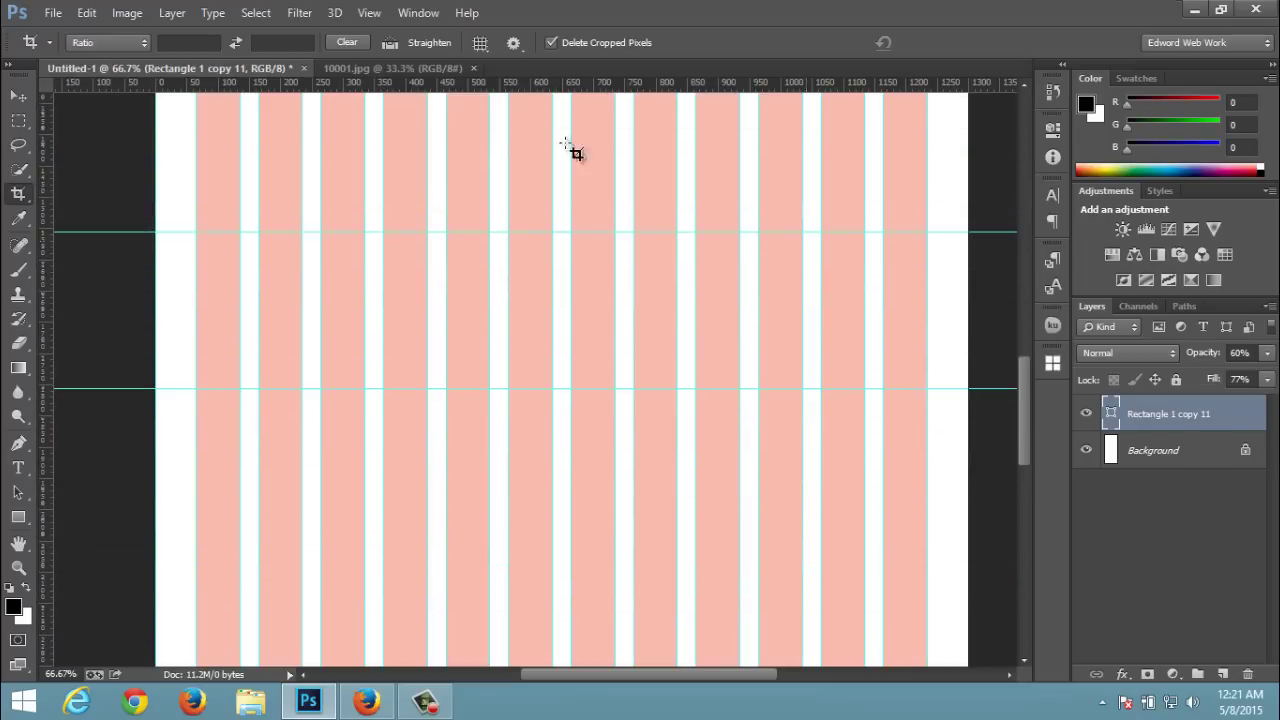
- Bring up the 10001.jpg wireframe sketch at its top logo and navigation
{"action": "left_click", "coordinate": [393, 68]}
{"action": "scroll", "coordinate": [745, 358], "scroll_direction": "up", "scroll_amount": 1}
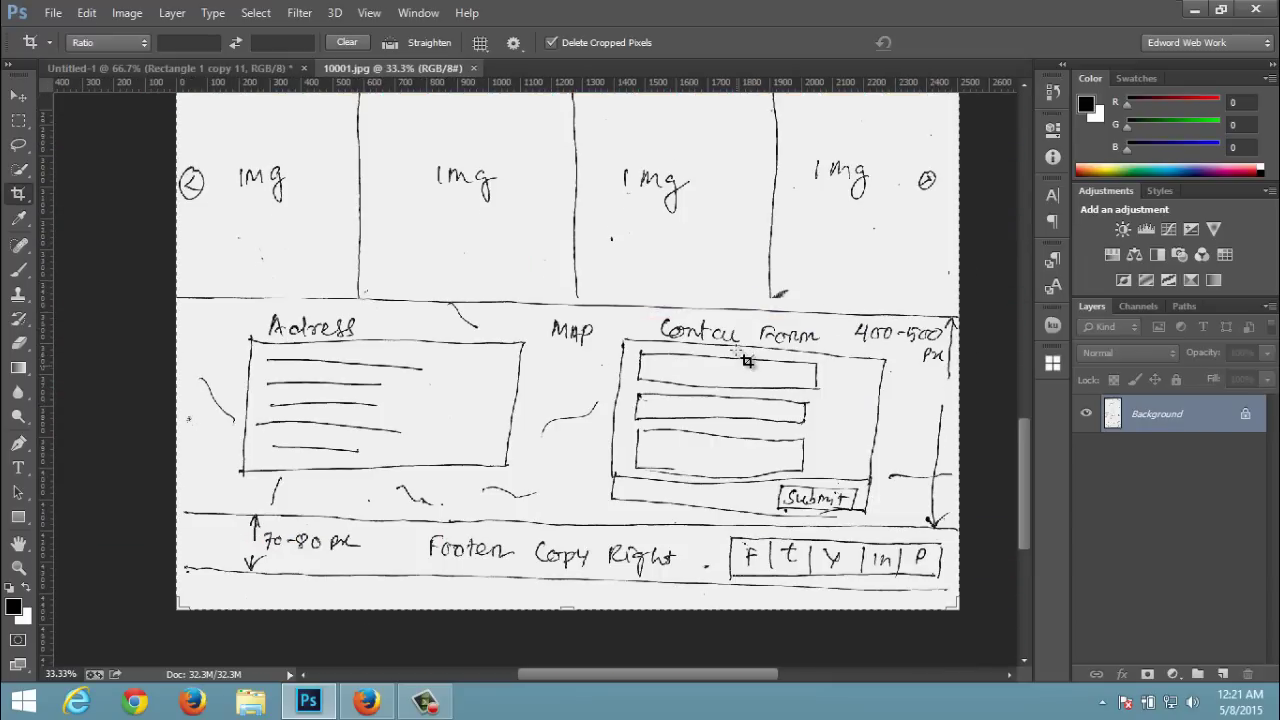
{"action": "scroll", "coordinate": [745, 358], "scroll_direction": "up", "scroll_amount": 4}
{"action": "scroll", "coordinate": [745, 358], "scroll_direction": "up", "scroll_amount": 5}
{"action": "scroll", "coordinate": [747, 361], "scroll_direction": "up", "scroll_amount": 3}
{"action": "scroll", "coordinate": [745, 356], "scroll_direction": "up", "scroll_amount": 5}
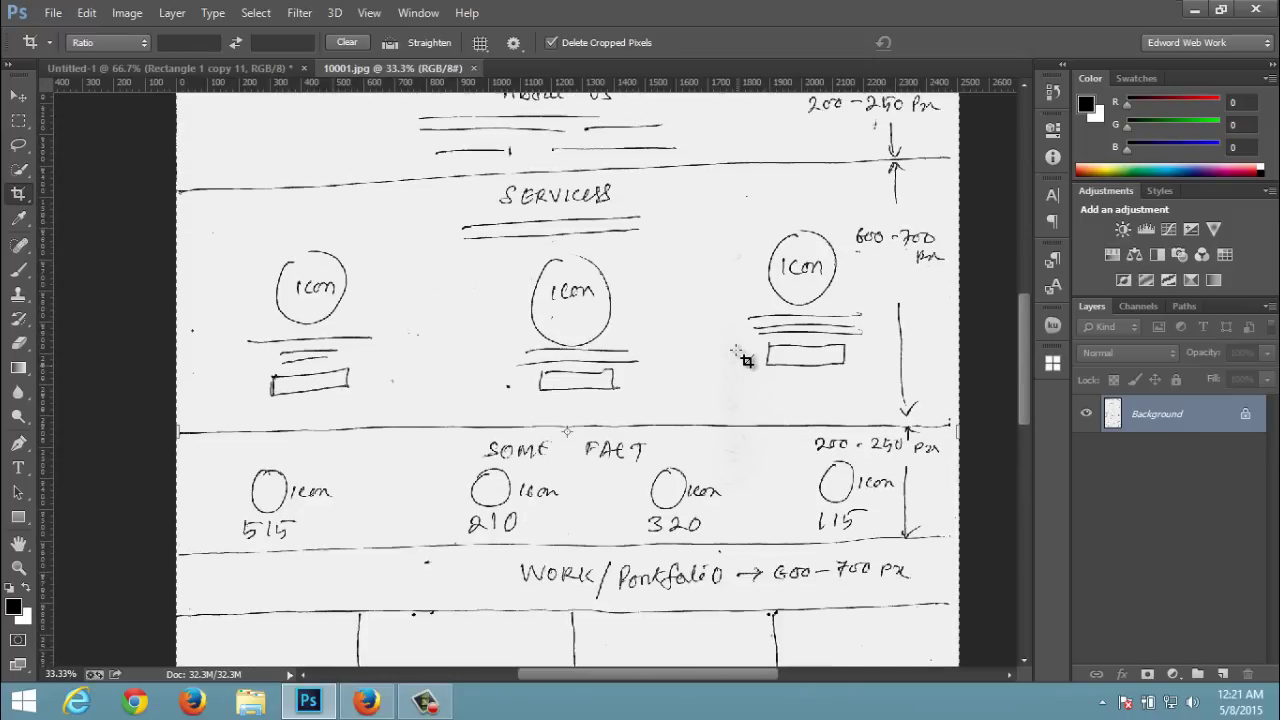
{"action": "scroll", "coordinate": [745, 356], "scroll_direction": "up", "scroll_amount": 2}
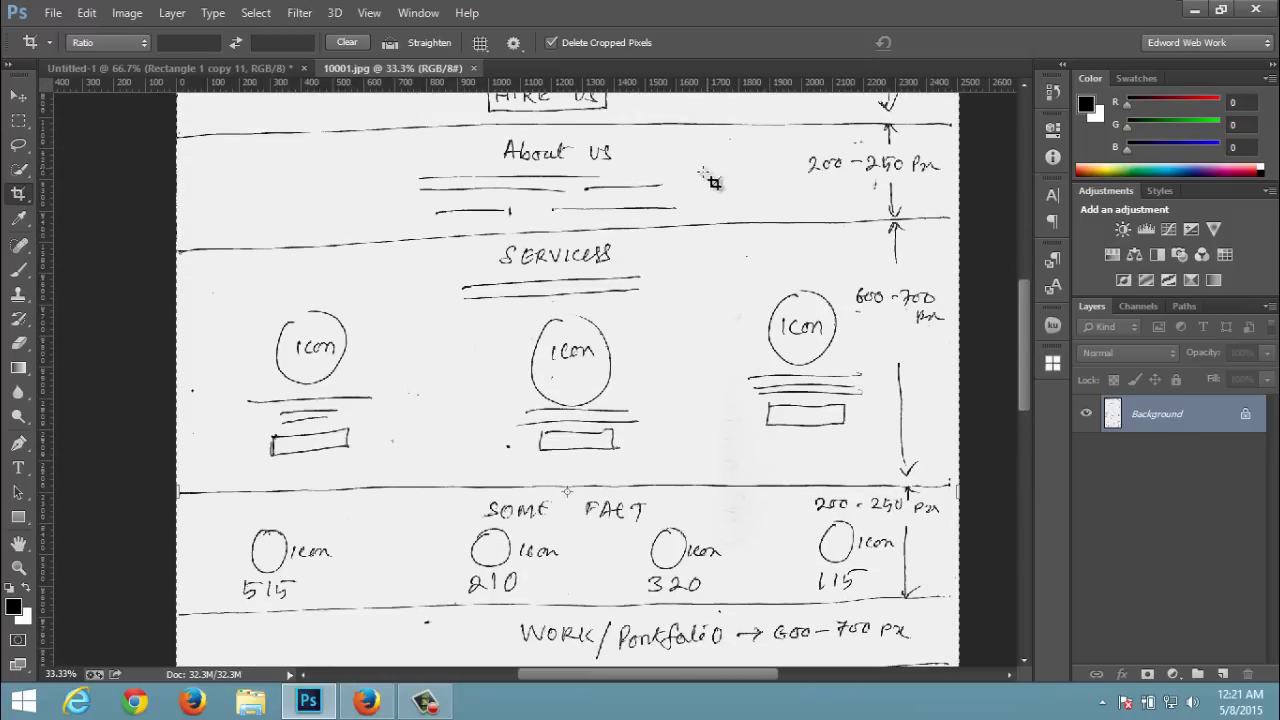
{"action": "left_click_drag", "start_coordinate": [1026, 323], "coordinate": [1023, 267]}
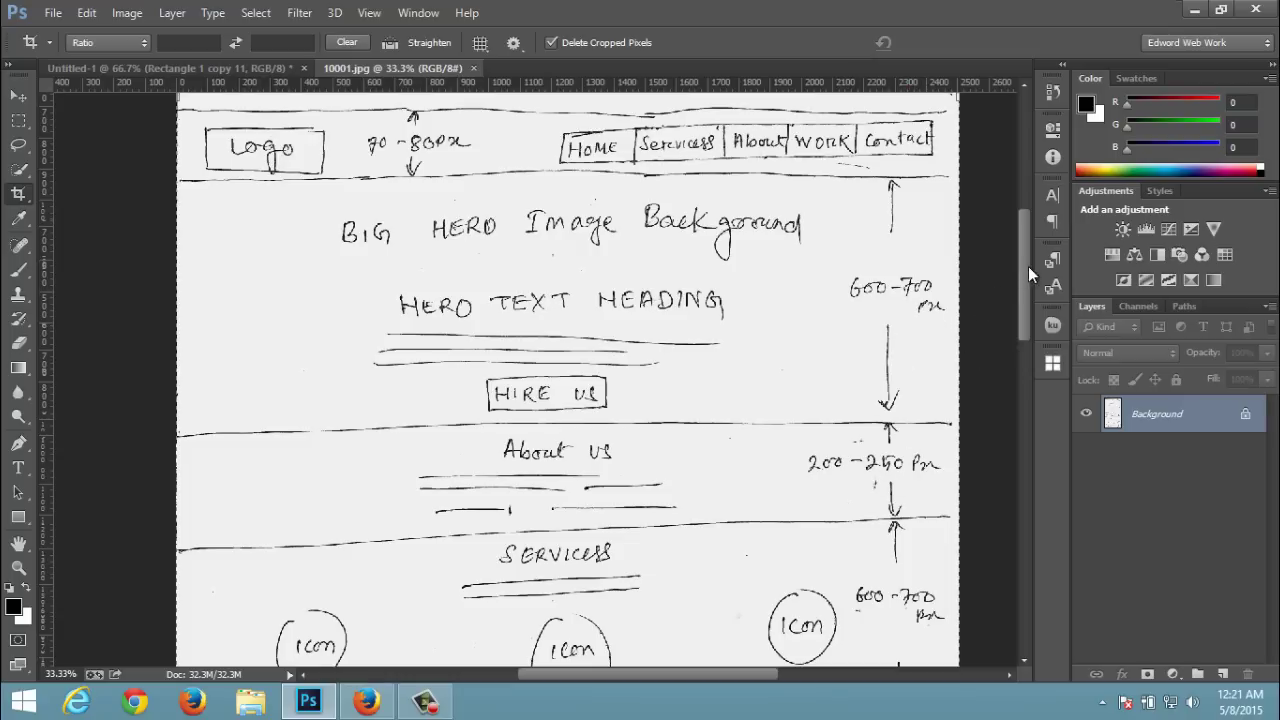
- Review the wireframe's hero section and footer, then return to Untitled-1
{"action": "scroll", "coordinate": [1023, 295], "scroll_direction": "down", "scroll_amount": 3}
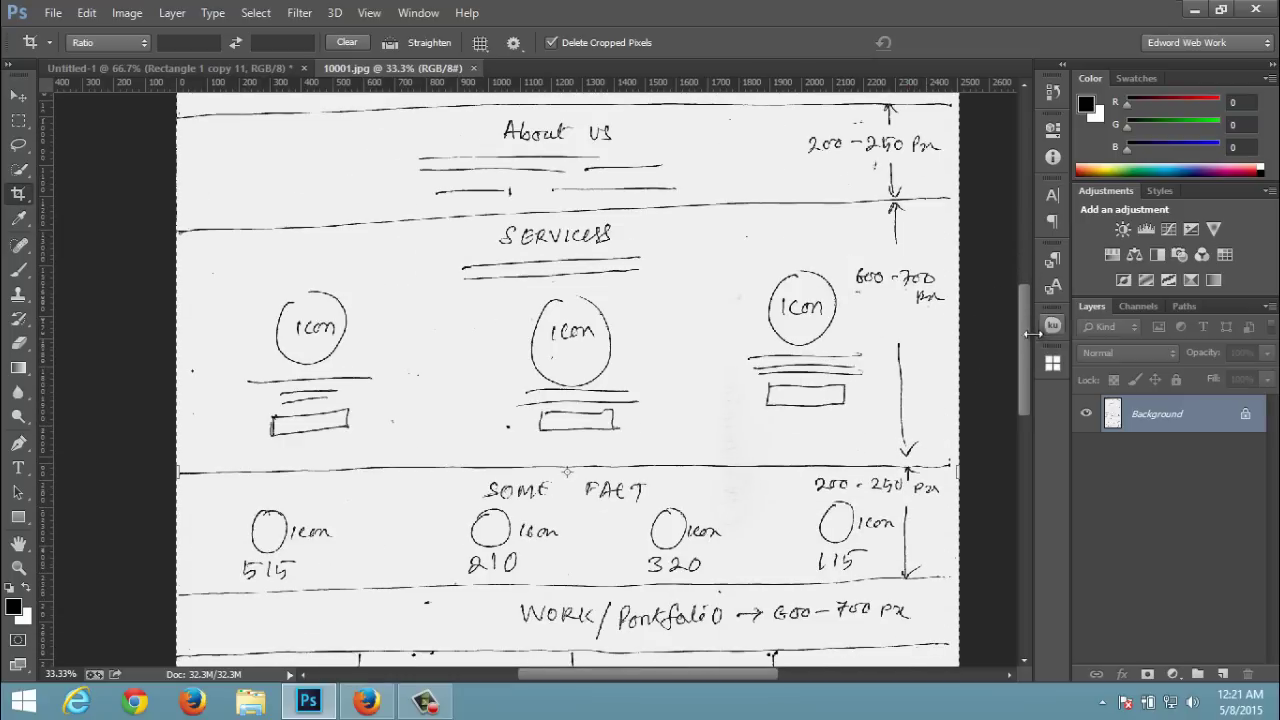
{"action": "left_click_drag", "start_coordinate": [1027, 346], "coordinate": [1013, 425]}
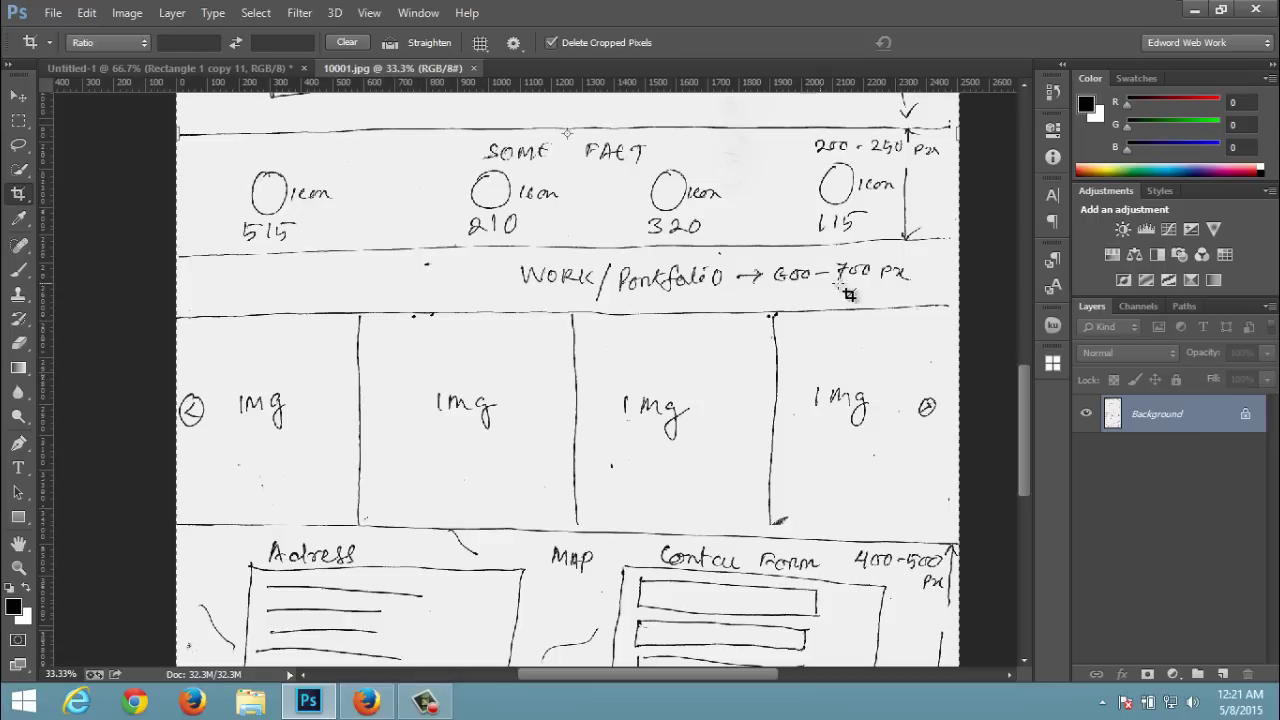
{"action": "left_click_drag", "start_coordinate": [1023, 429], "coordinate": [1014, 464]}
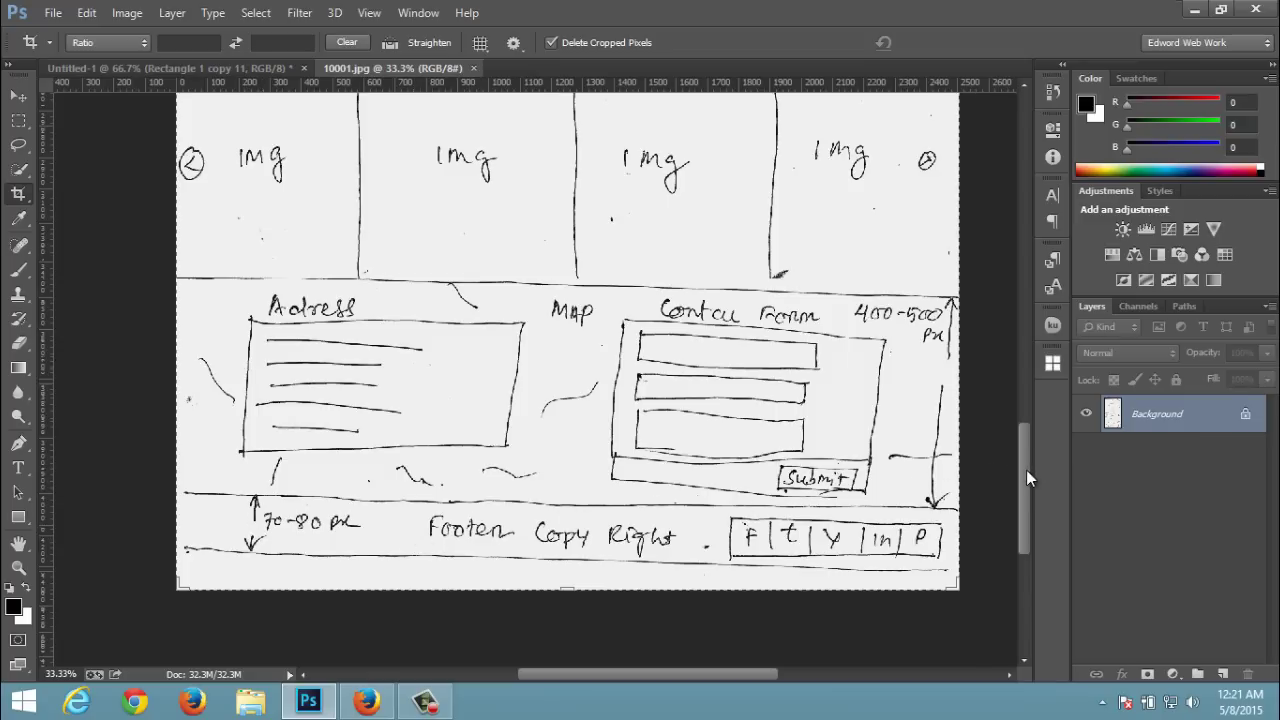
{"action": "left_click_drag", "start_coordinate": [1026, 470], "coordinate": [1054, 244]}
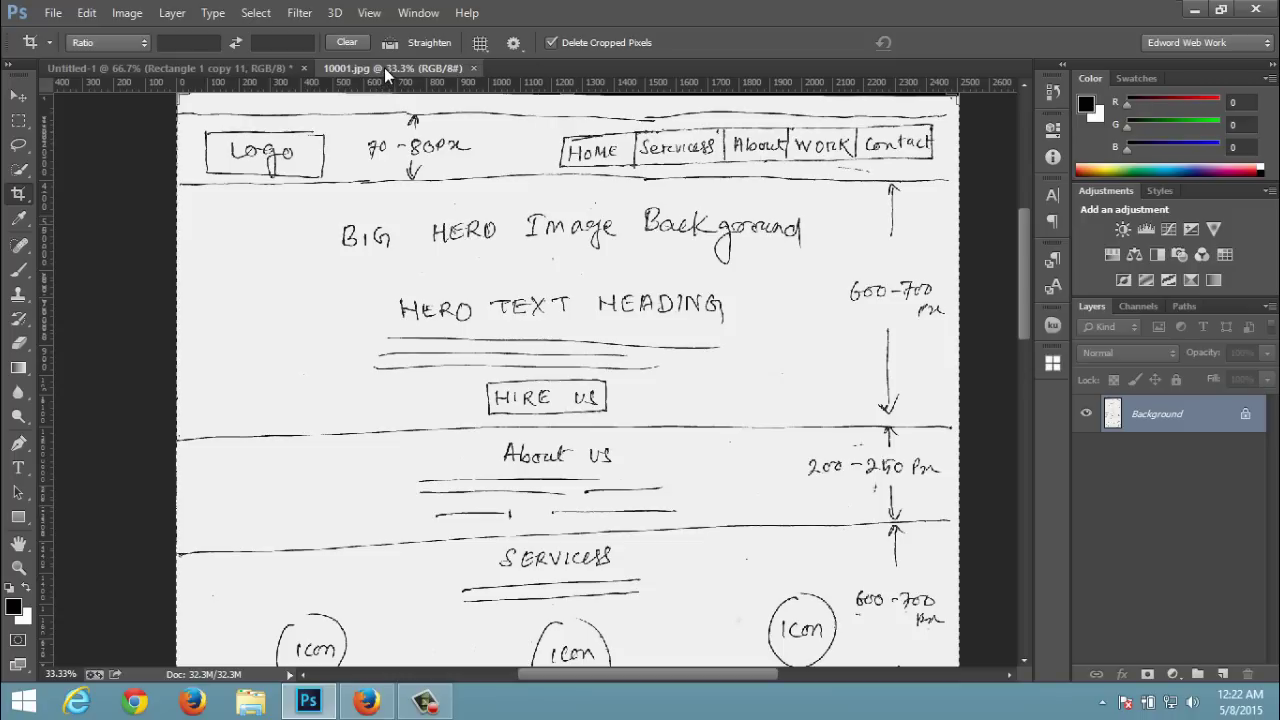
{"action": "left_click", "coordinate": [276, 65]}
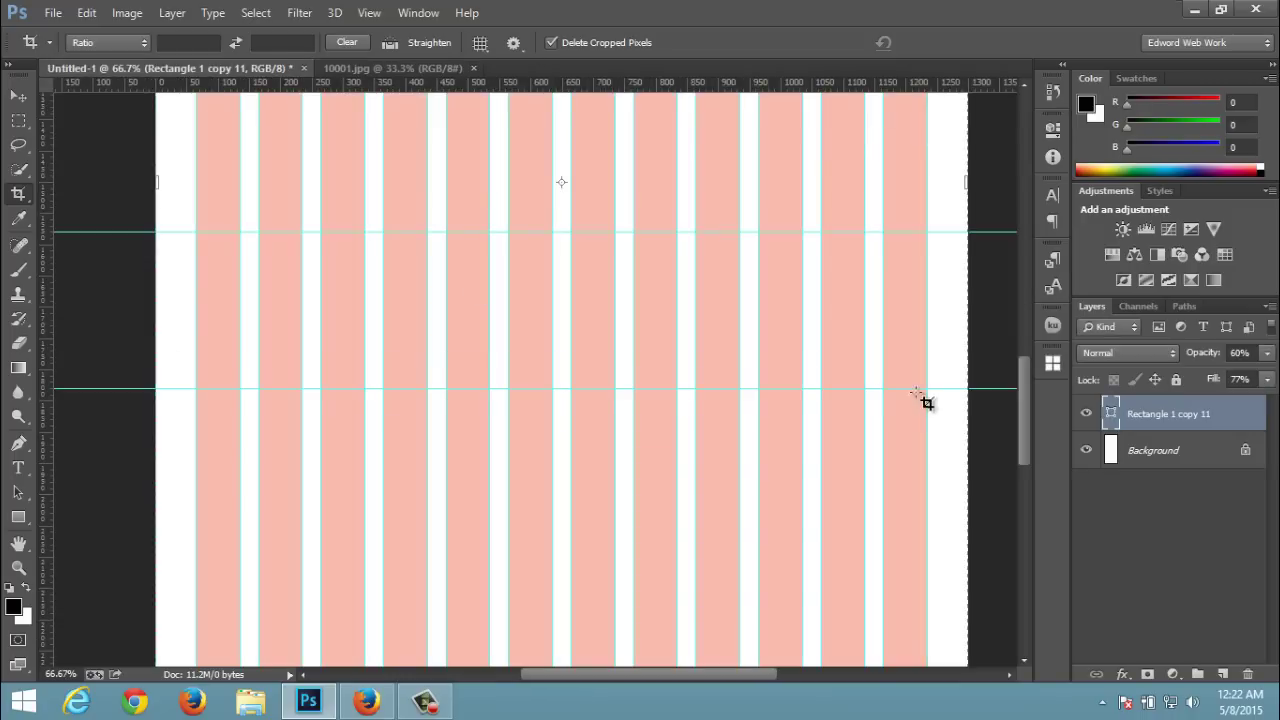
{"action": "scroll", "coordinate": [866, 404], "scroll_direction": "up", "scroll_amount": 2}
{"action": "scroll", "coordinate": [866, 404], "scroll_direction": "up", "scroll_amount": 2}
{"action": "scroll", "coordinate": [866, 404], "scroll_direction": "up", "scroll_amount": 1}
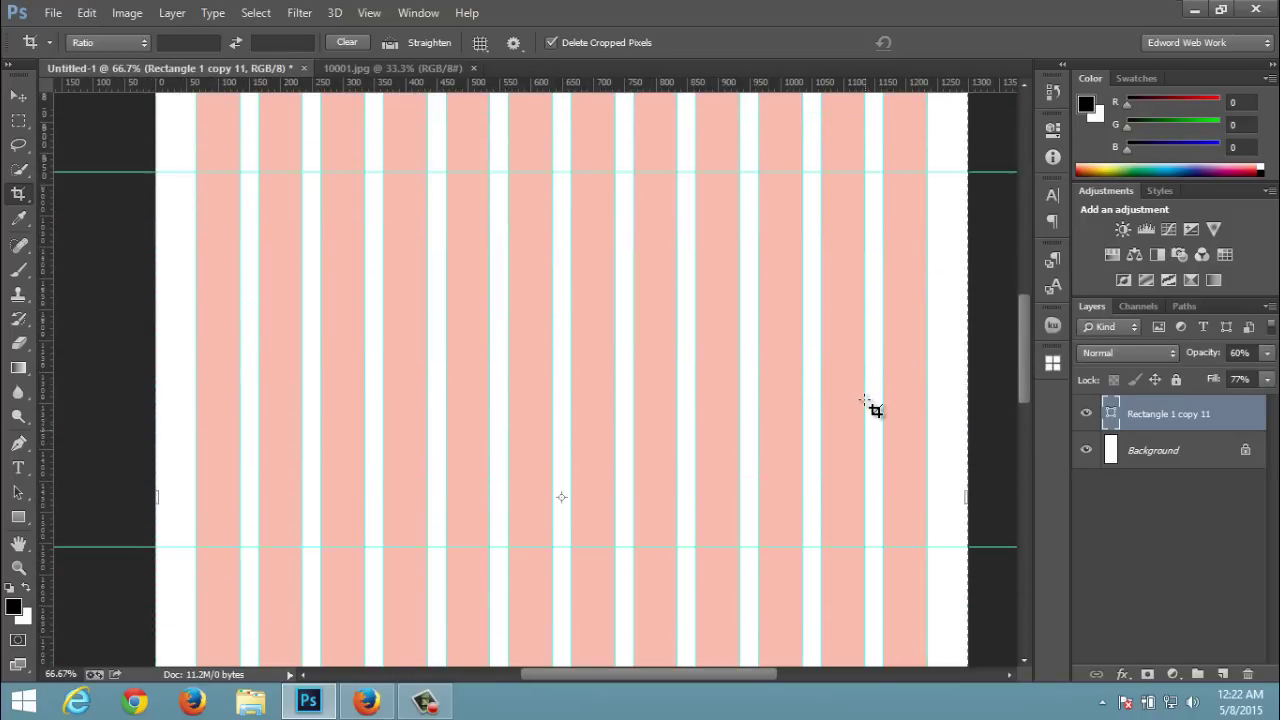
{"action": "scroll", "coordinate": [866, 404], "scroll_direction": "up", "scroll_amount": 2}
{"action": "scroll", "coordinate": [868, 406], "scroll_direction": "up", "scroll_amount": 2}
{"action": "scroll", "coordinate": [800, 385], "scroll_direction": "up", "scroll_amount": 1}
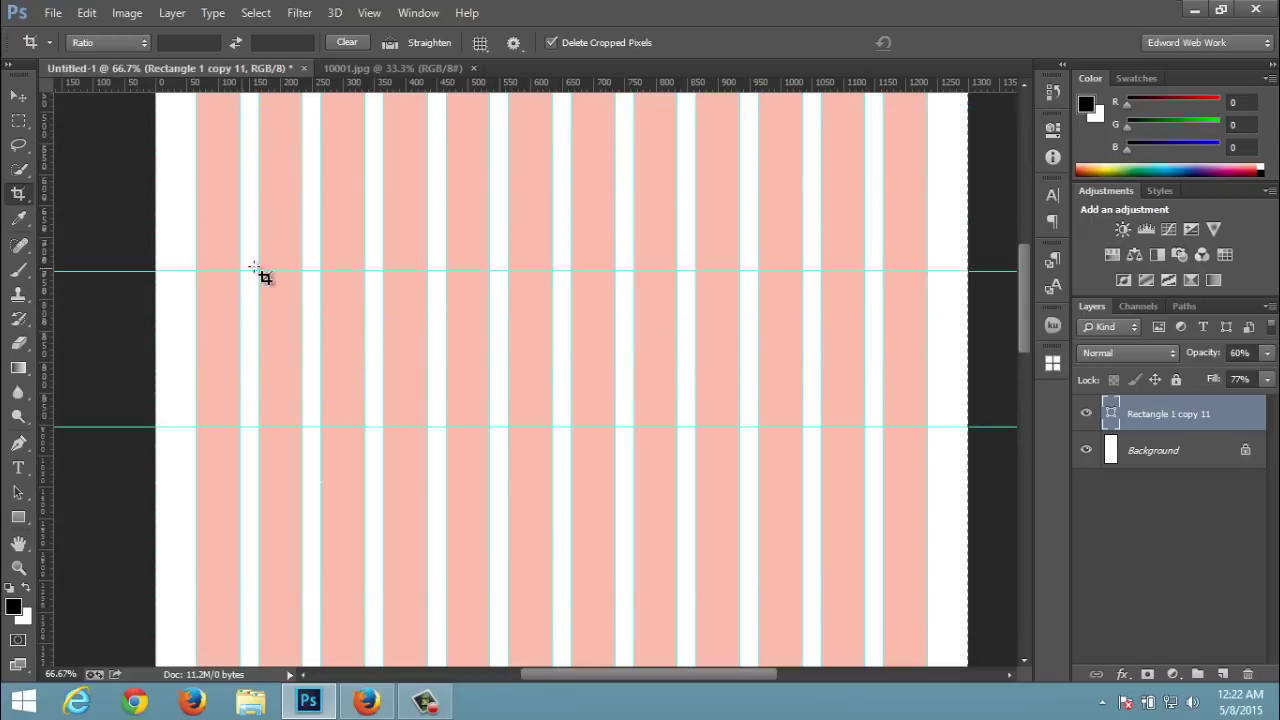
{"action": "scroll", "coordinate": [991, 316], "scroll_direction": "up", "scroll_amount": 2}
{"action": "scroll", "coordinate": [991, 316], "scroll_direction": "up", "scroll_amount": 1}
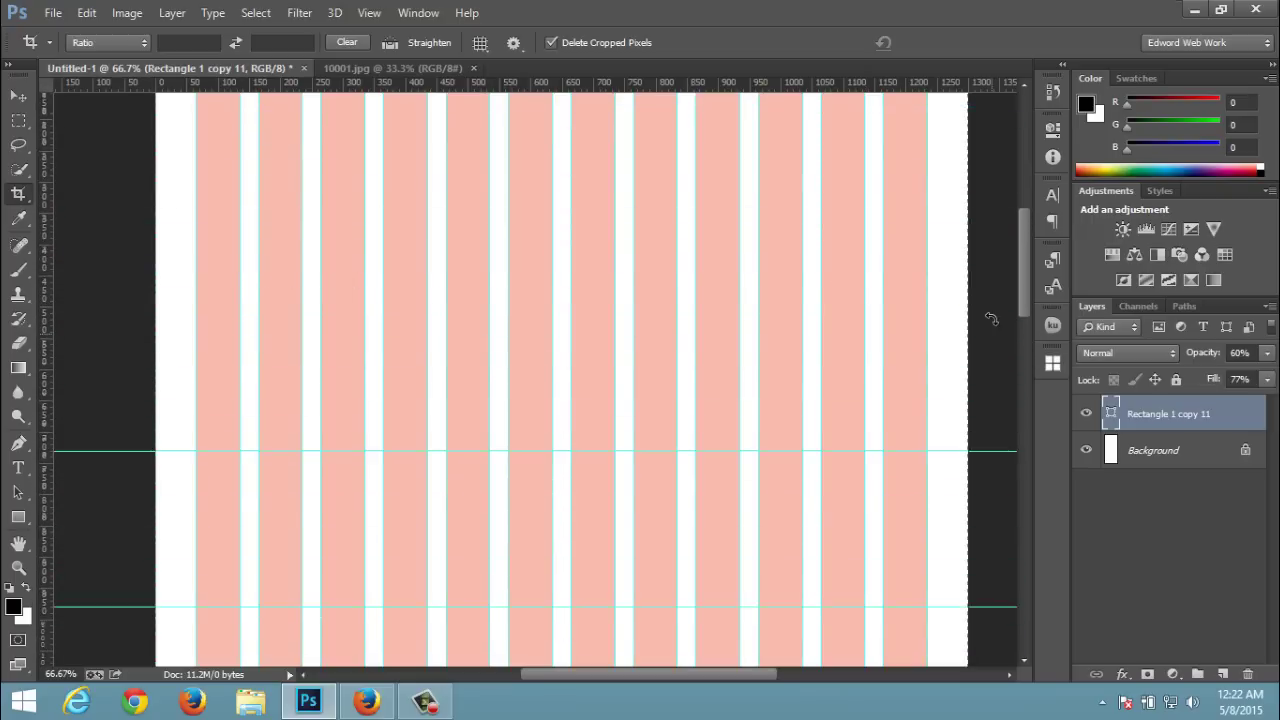
{"action": "scroll", "coordinate": [991, 318], "scroll_direction": "up", "scroll_amount": 1}
{"action": "scroll", "coordinate": [991, 318], "scroll_direction": "up", "scroll_amount": 1}
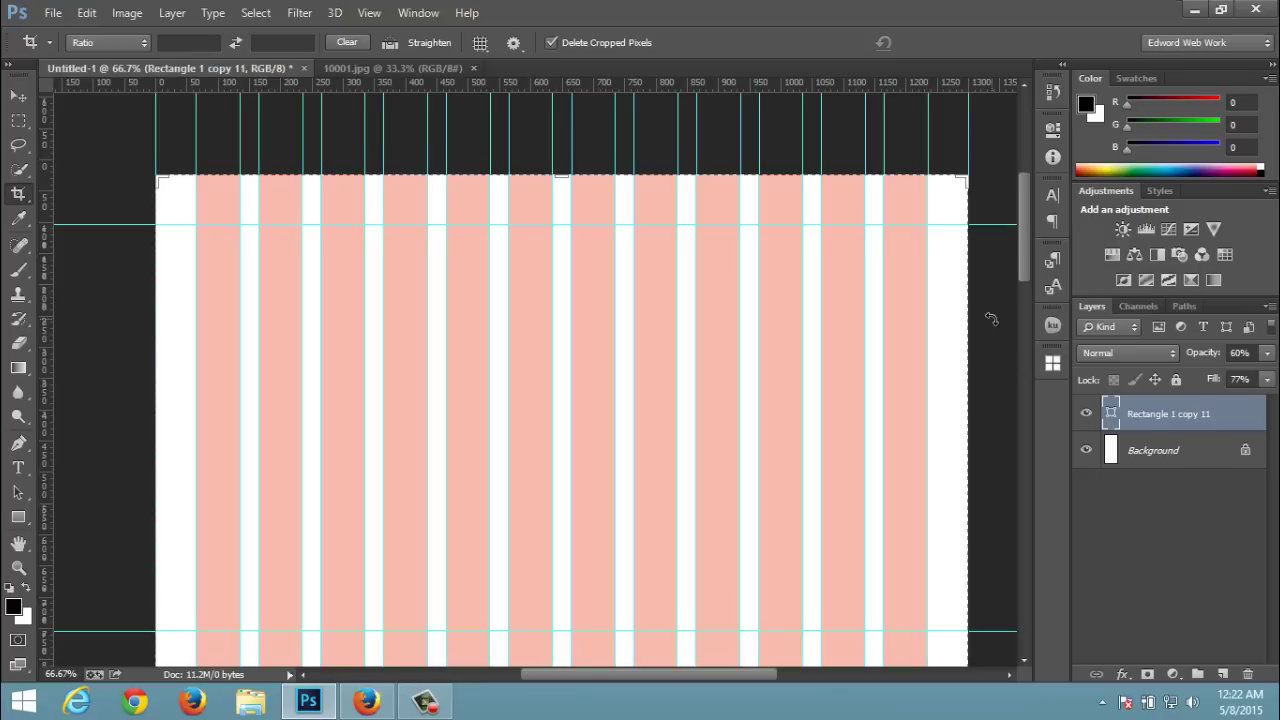
{"action": "scroll", "coordinate": [894, 360], "scroll_direction": "down", "scroll_amount": 1}
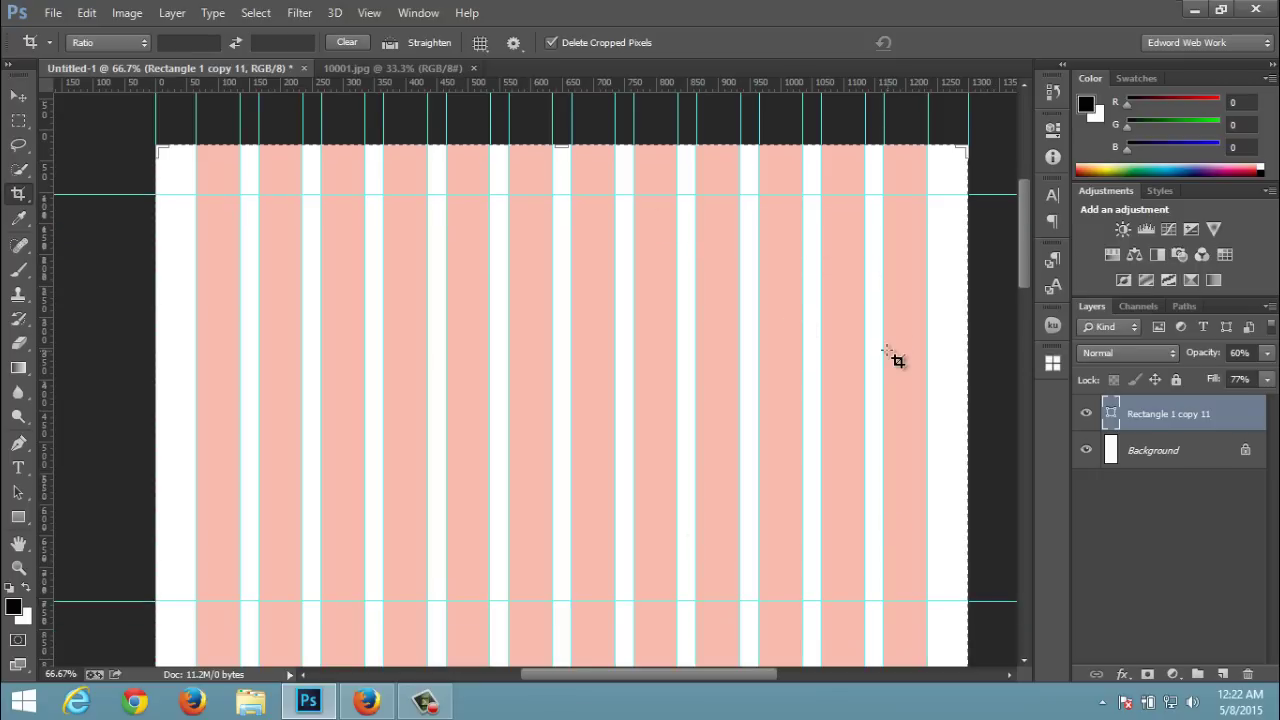
{"action": "left_click", "coordinate": [373, 70]}
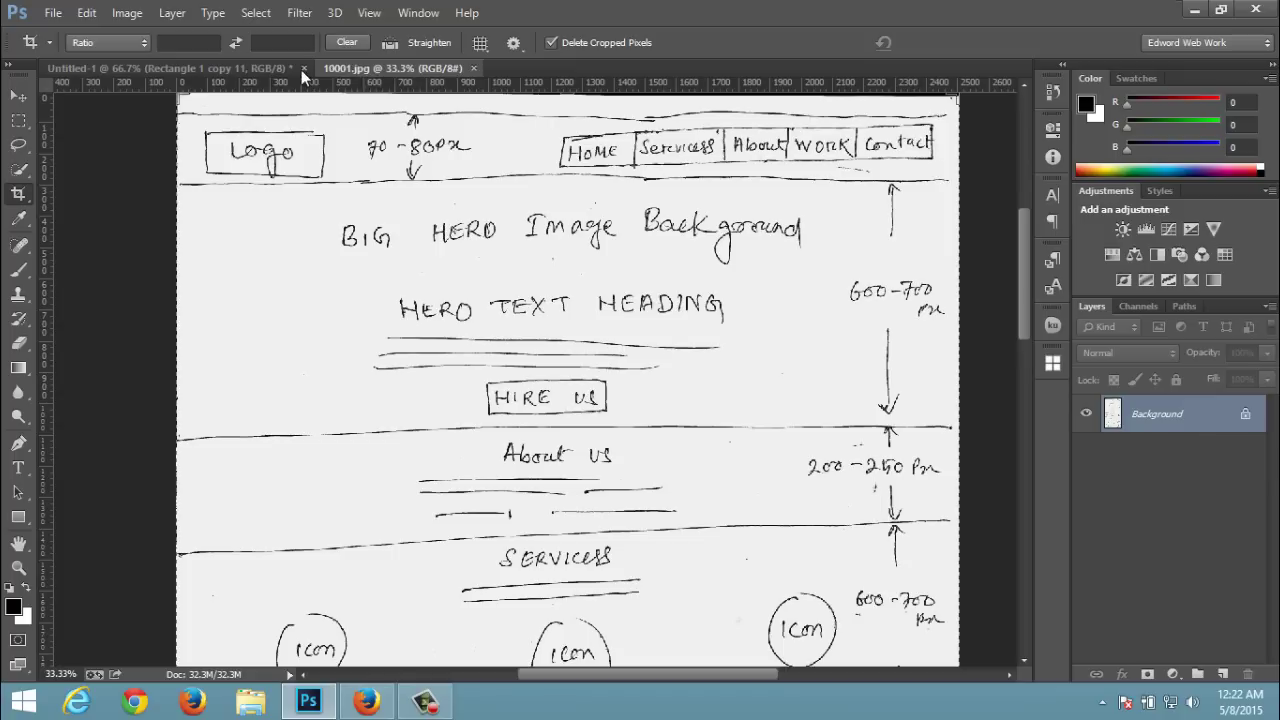
{"action": "left_click", "coordinate": [275, 65]}
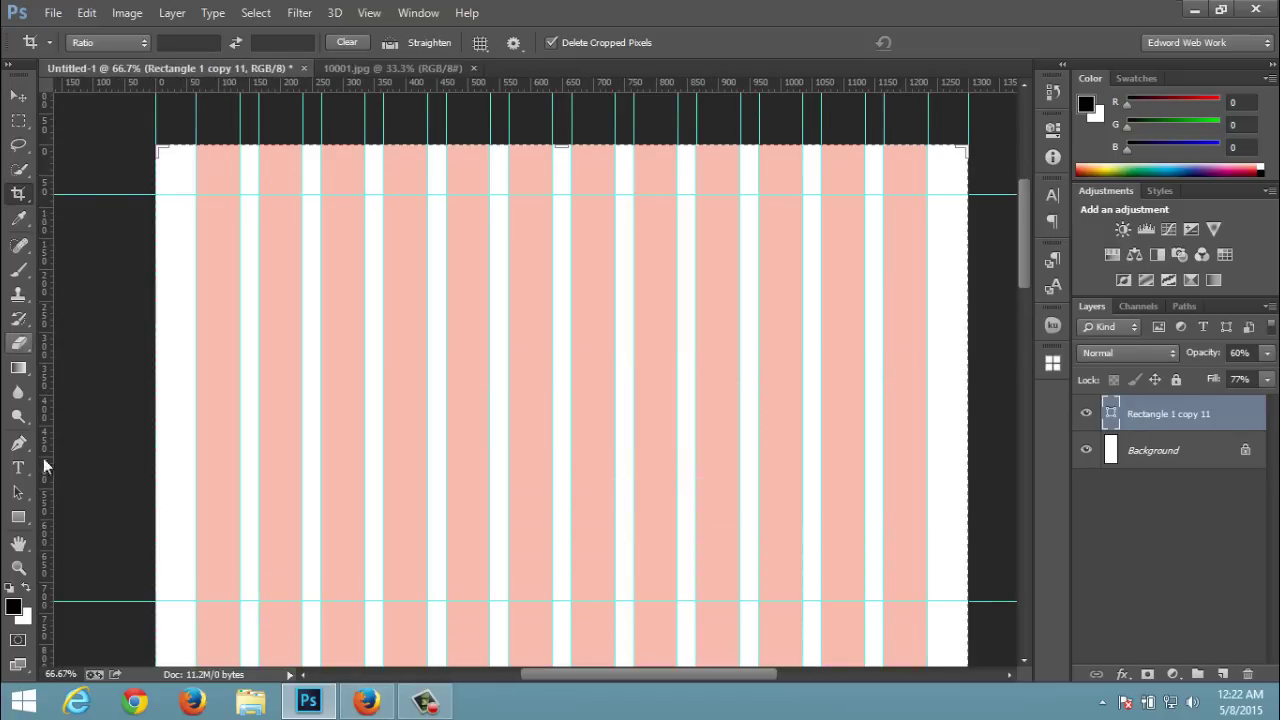
- Draw a 1356 × 650 px orange rectangle spanning the full width from the top-left guide
{"action": "left_click", "coordinate": [20, 518]}
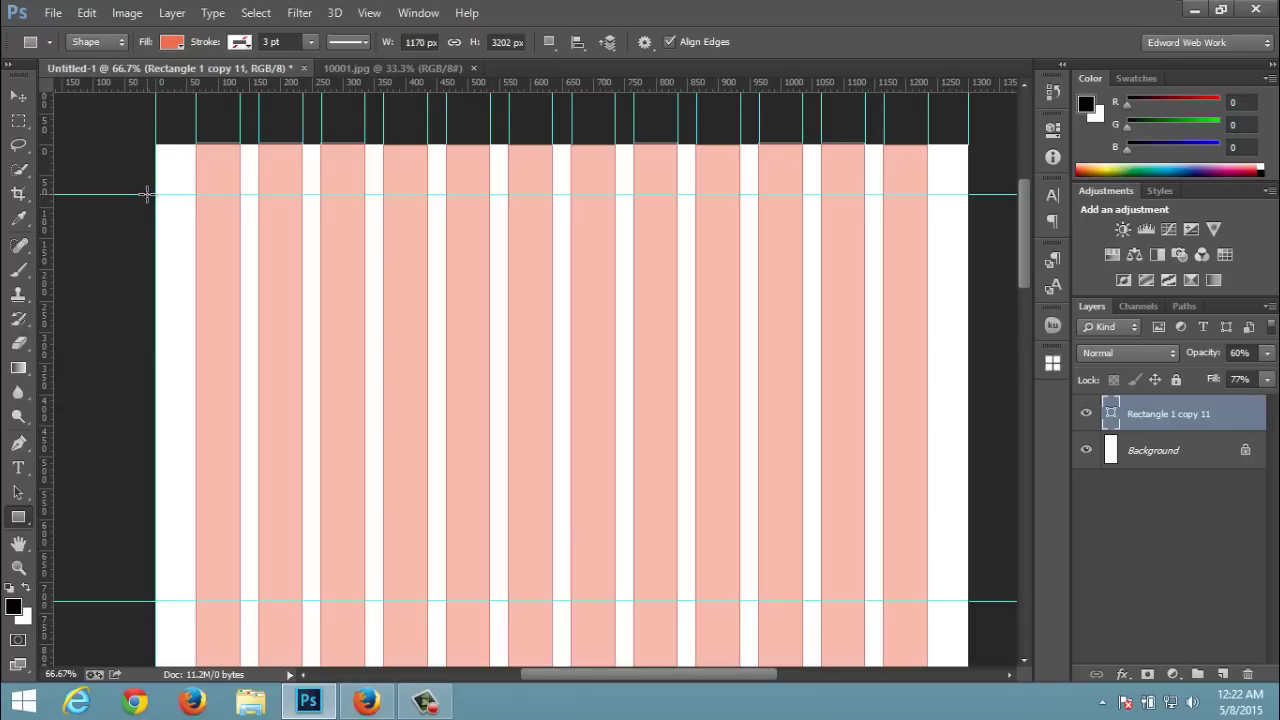
{"action": "mouse_move", "coordinate": [147, 196]}
{"action": "left_mouse_down"}
{"action": "mouse_move", "coordinate": [659, 556]}
{"action": "mouse_move", "coordinate": [993, 598]}
{"action": "left_mouse_up"}
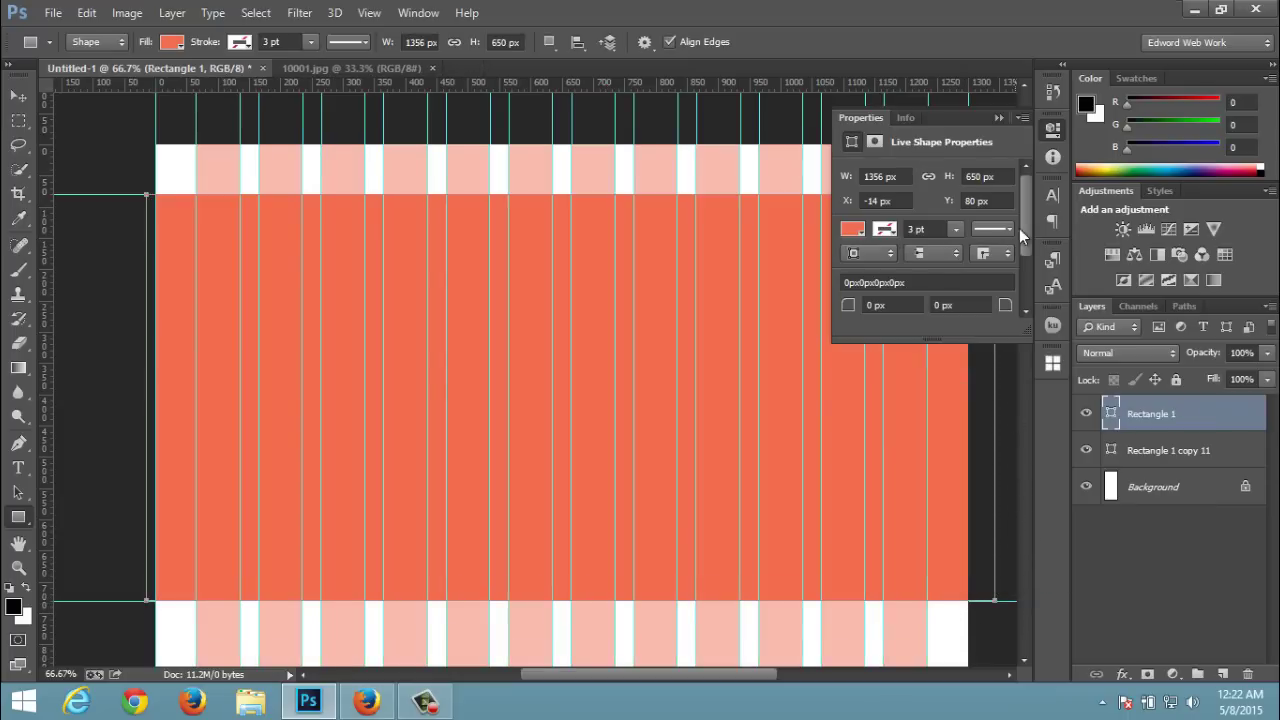
{"action": "left_click", "coordinate": [999, 115]}
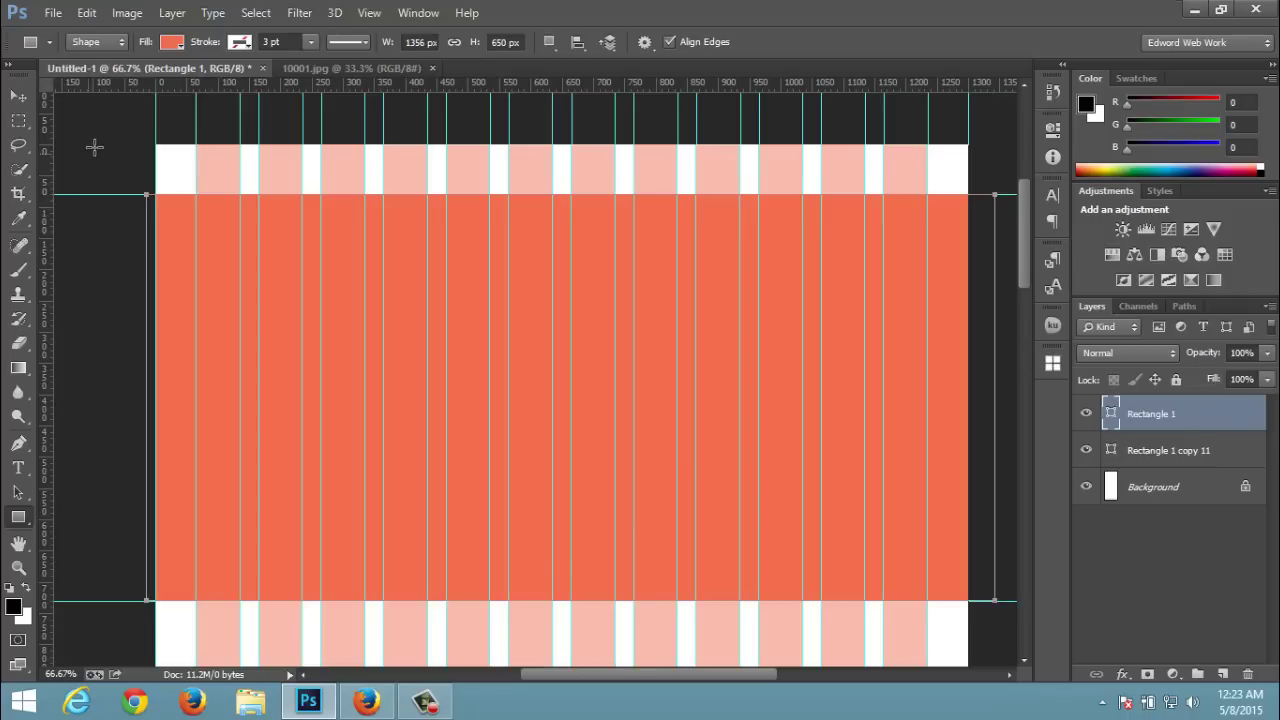
{"action": "left_click", "coordinate": [18, 96]}
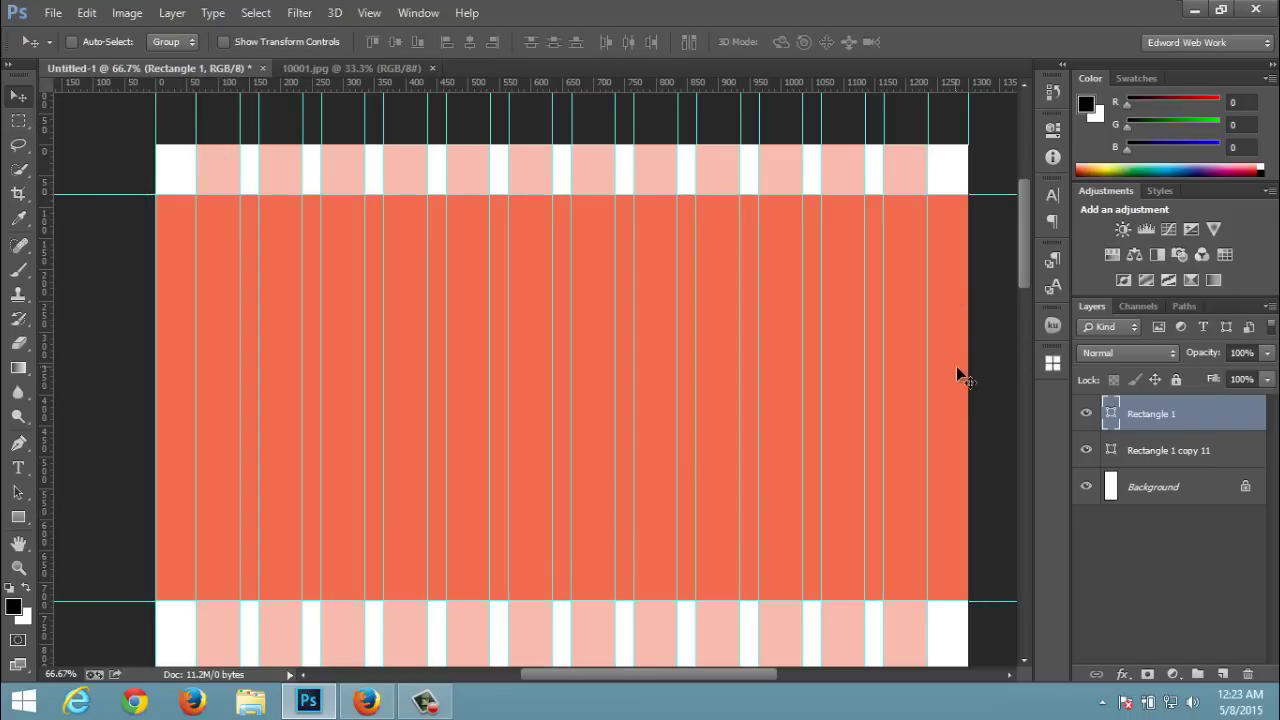
- Rename the 'Rectangle 1 copy 11' column layer to 'grid'
{"action": "left_click", "coordinate": [1087, 413]}
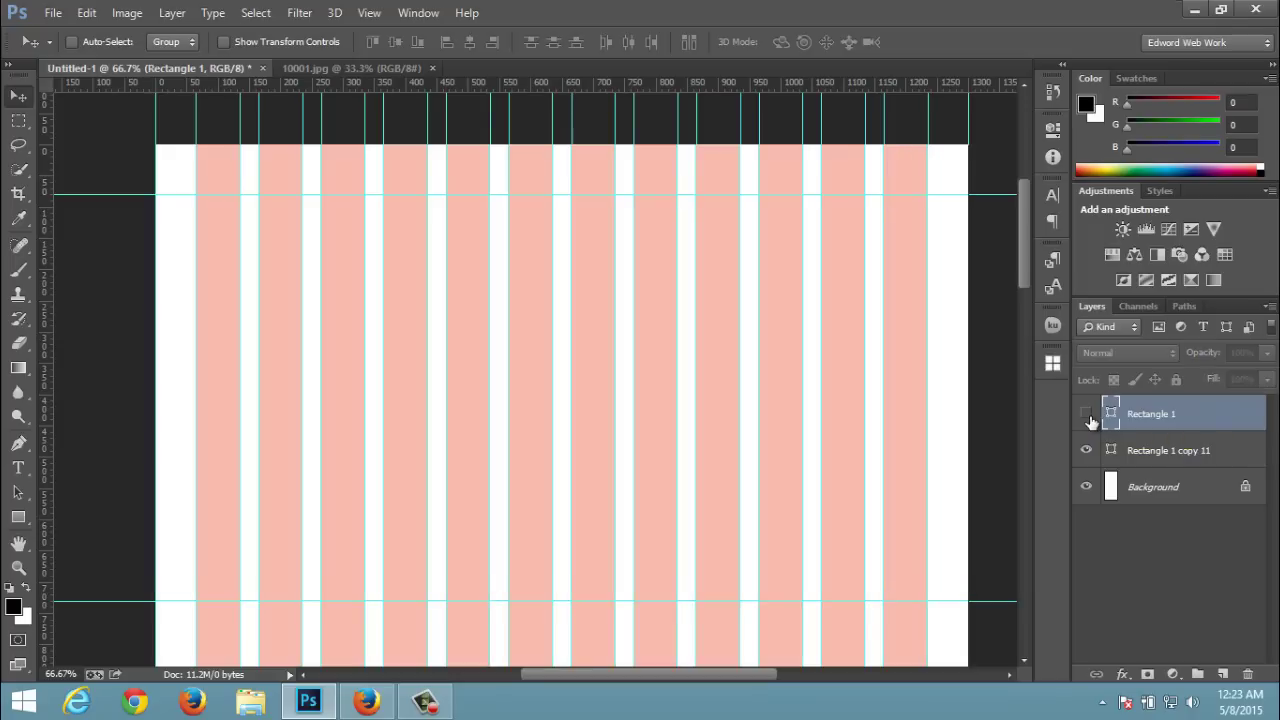
{"action": "left_click", "coordinate": [1088, 415]}
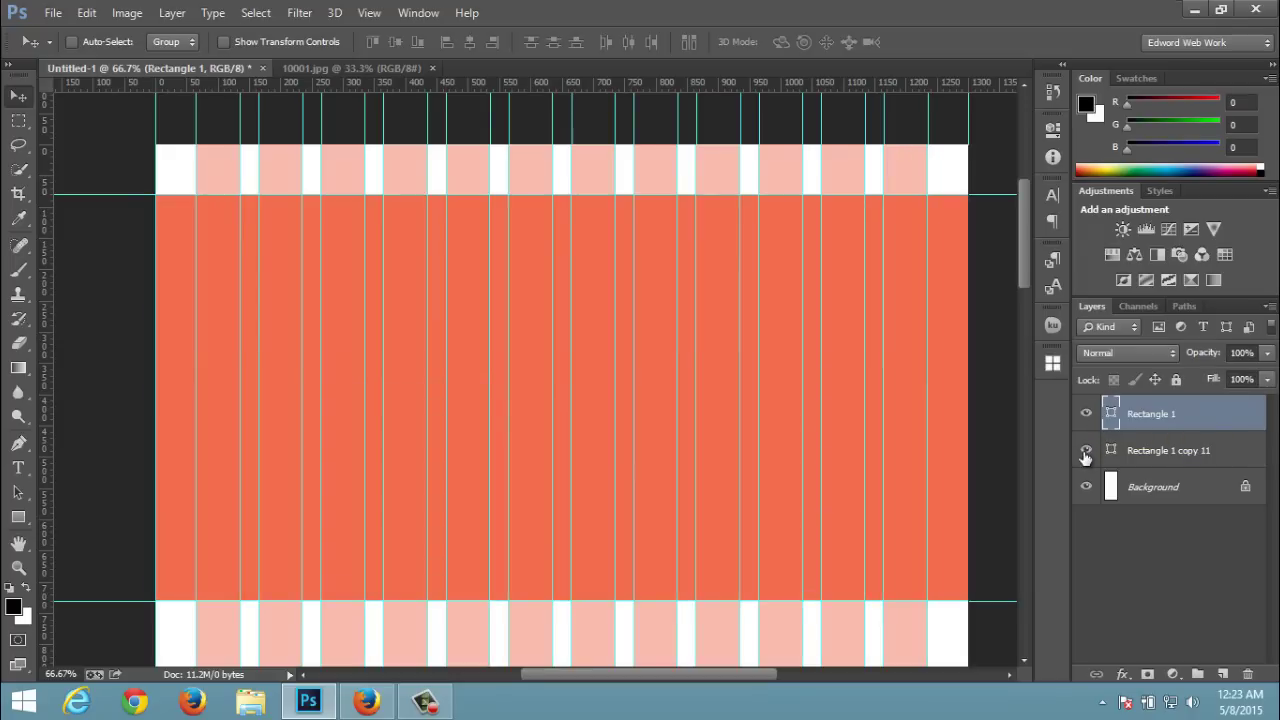
{"action": "left_click", "coordinate": [1087, 452]}
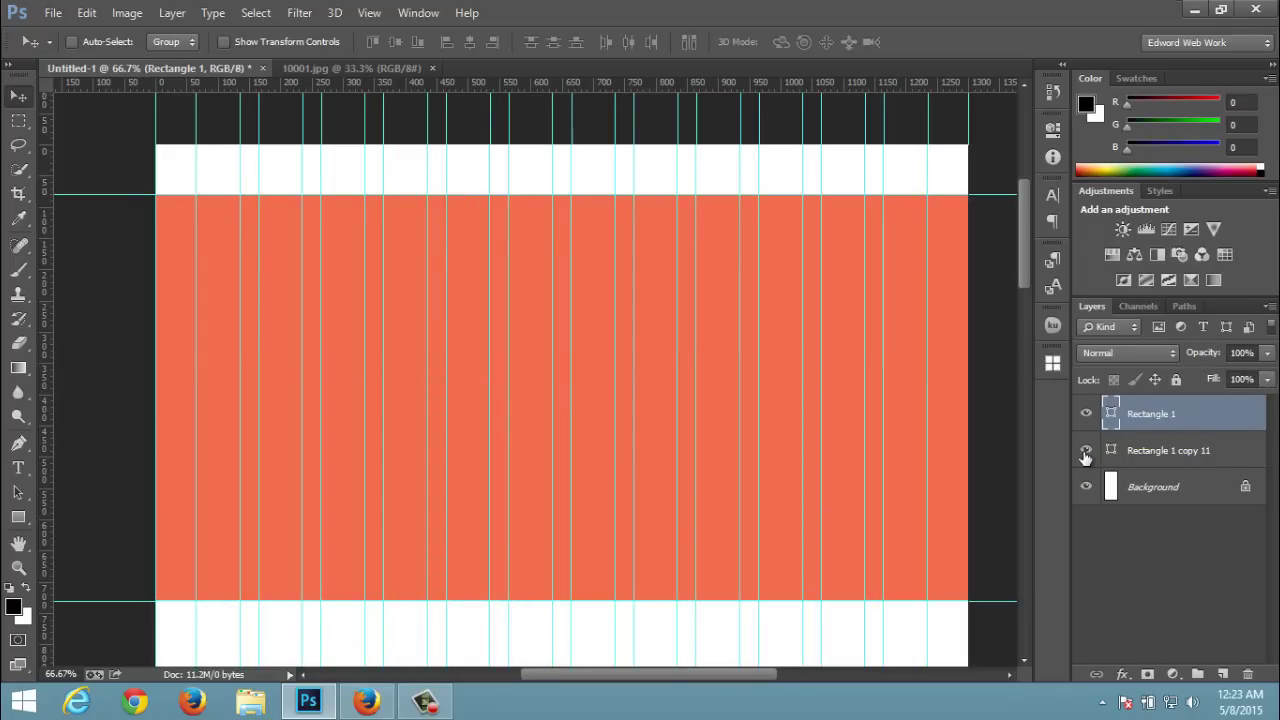
{"action": "left_click", "coordinate": [1170, 456]}
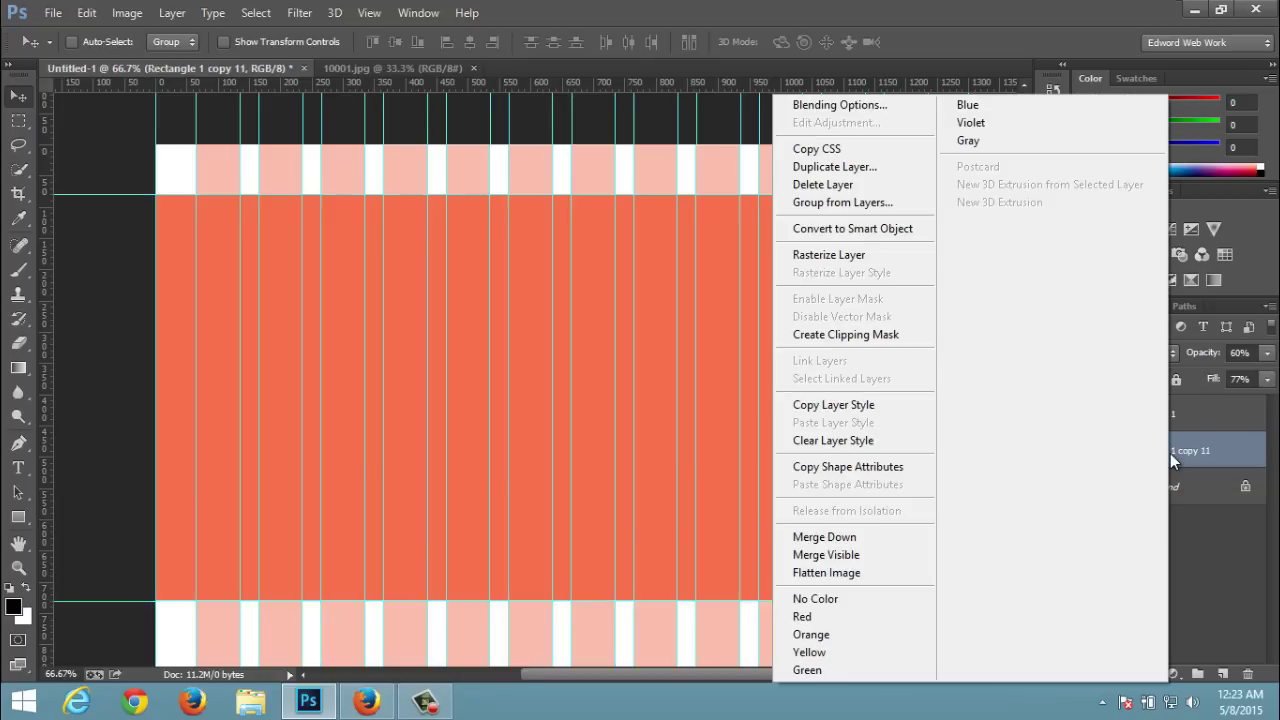
{"action": "left_click", "coordinate": [1170, 453]}
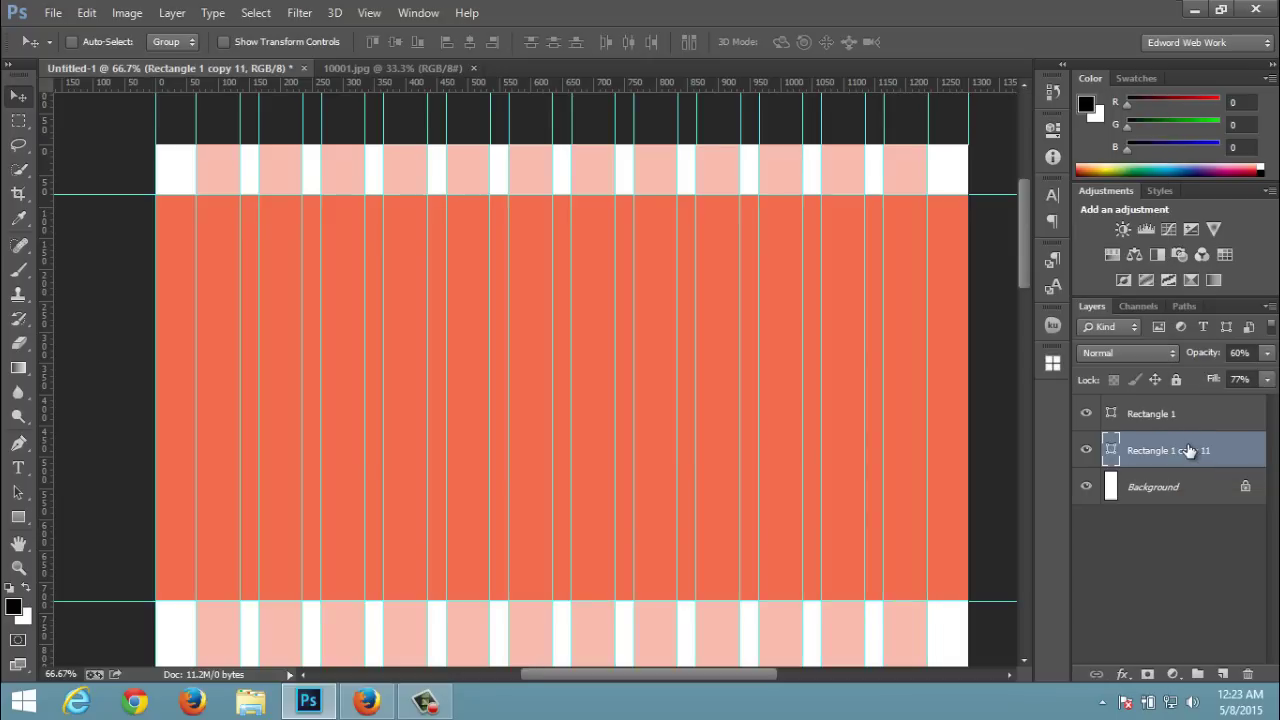
{"action": "double_click", "coordinate": [1188, 451]}
{"action": "type", "text": "gr"}
{"action": "type", "text": "id"}
{"action": "key", "text": "Return"}
- Rename the 'Rectangle 1' orange layer to 'hero-image'
{"action": "left_click", "coordinate": [1150, 416]}
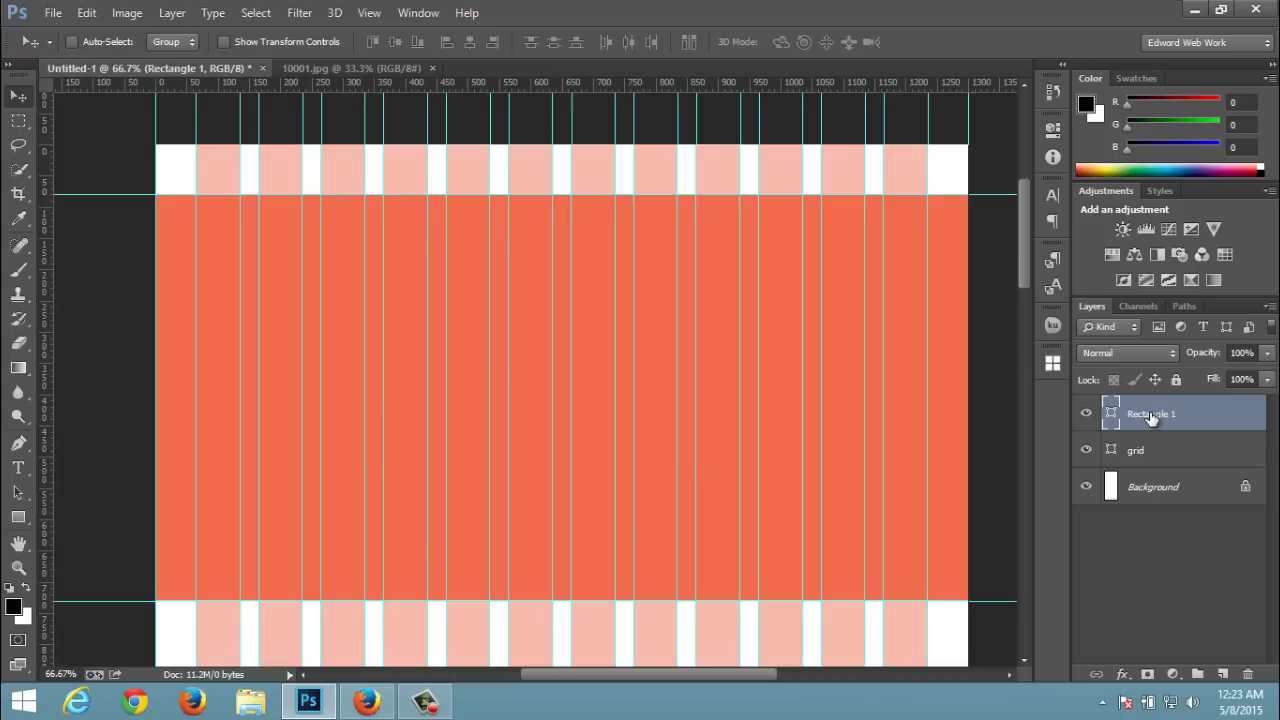
{"action": "double_click", "coordinate": [1151, 415]}
{"action": "type", "text": "hero"}
{"action": "type", "text": "-image"}
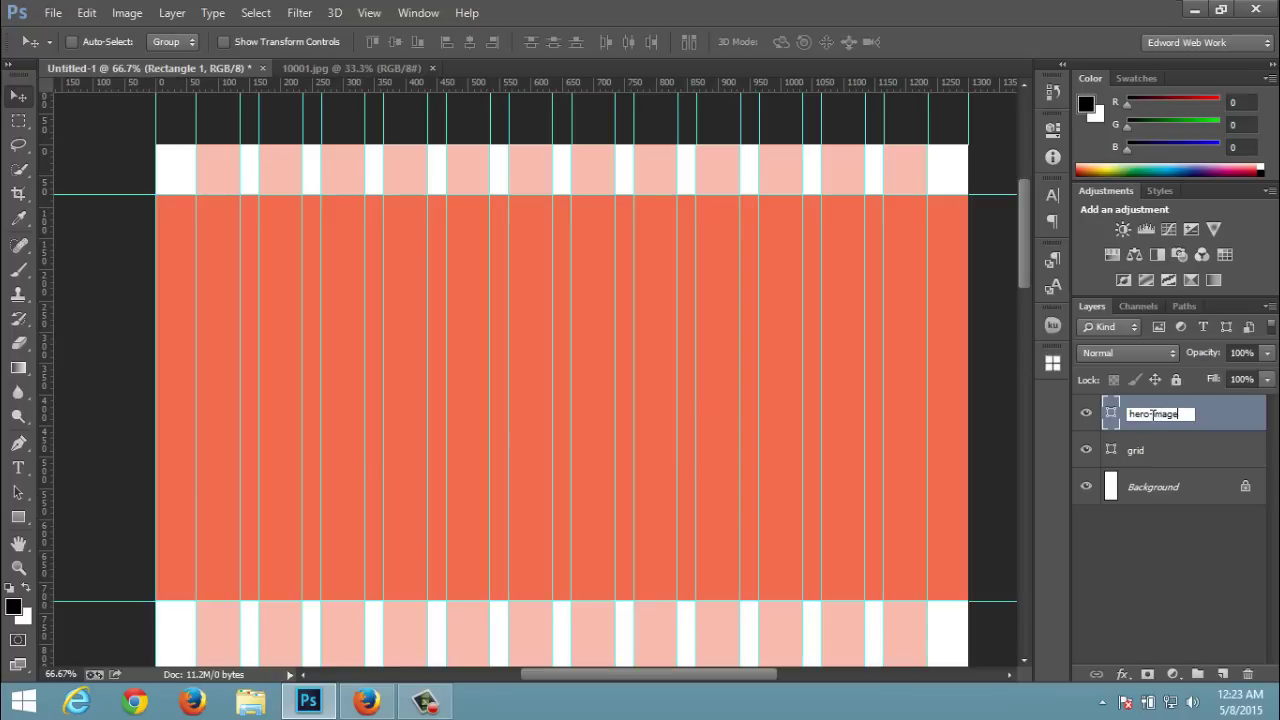
{"action": "left_click", "coordinate": [1210, 416]}
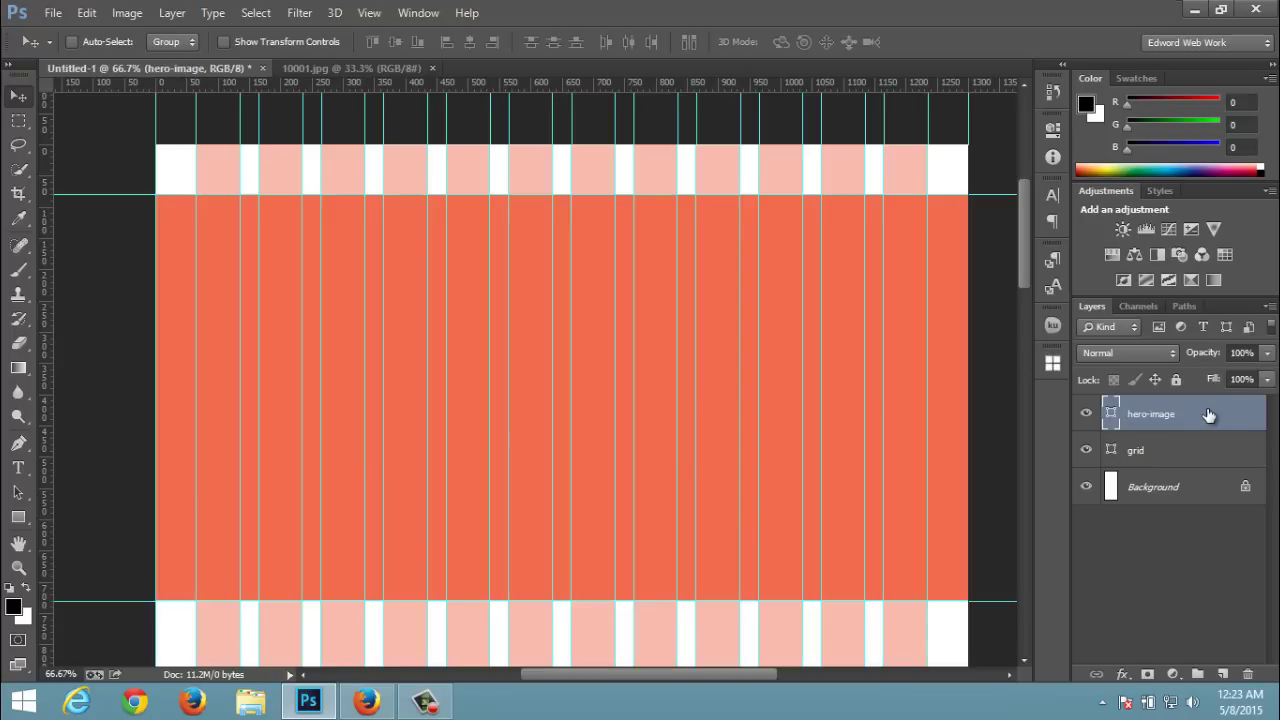
- Hide the grid layer and guides with Ctrl+;, then scroll to review the hero band
{"action": "left_click", "coordinate": [1087, 452]}
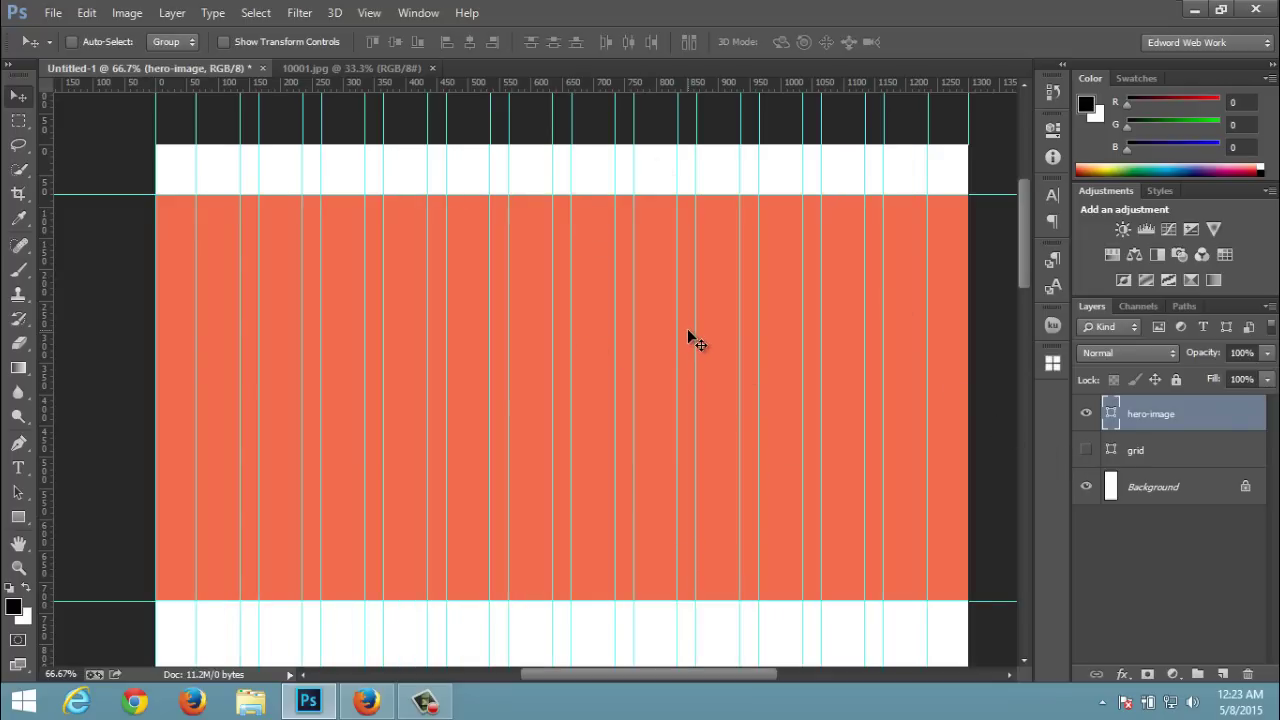
{"action": "key", "text": "ctrl+semicolon"}
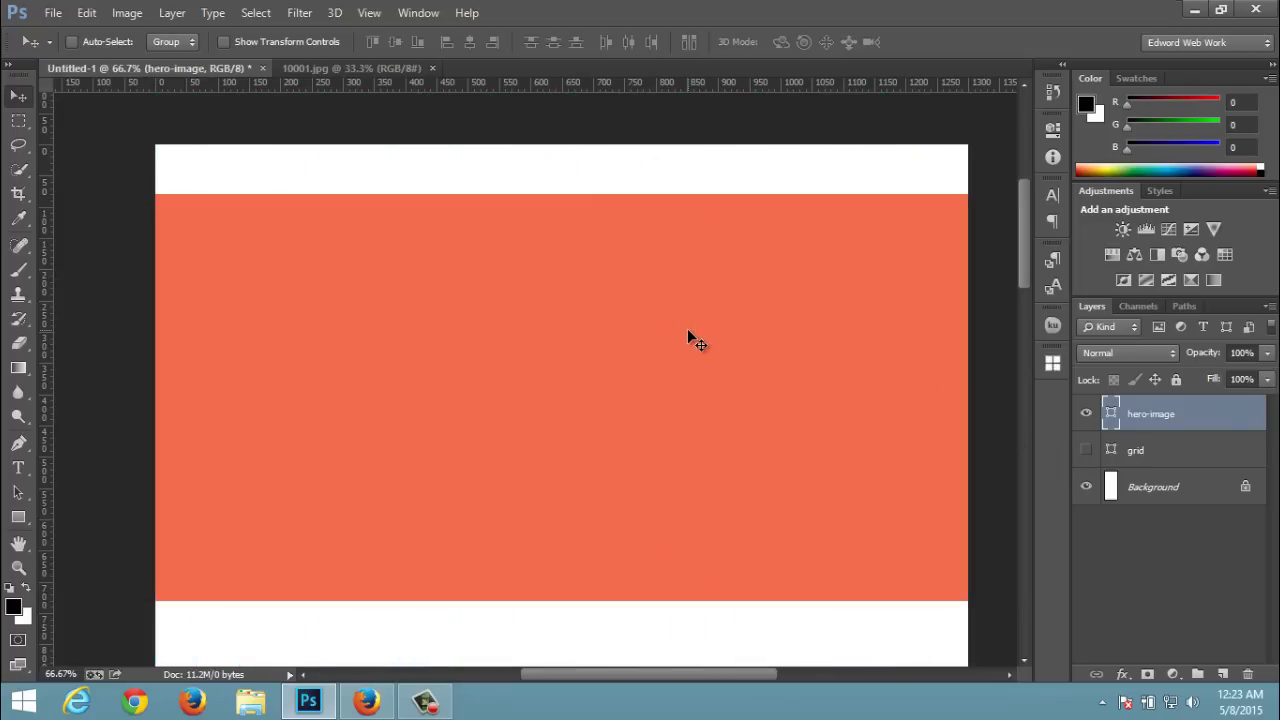
{"action": "mouse_move", "coordinate": [1027, 225]}
{"action": "left_mouse_down"}
{"action": "mouse_move", "coordinate": [1024, 310]}
{"action": "mouse_move", "coordinate": [1024, 220]}
{"action": "left_mouse_up"}
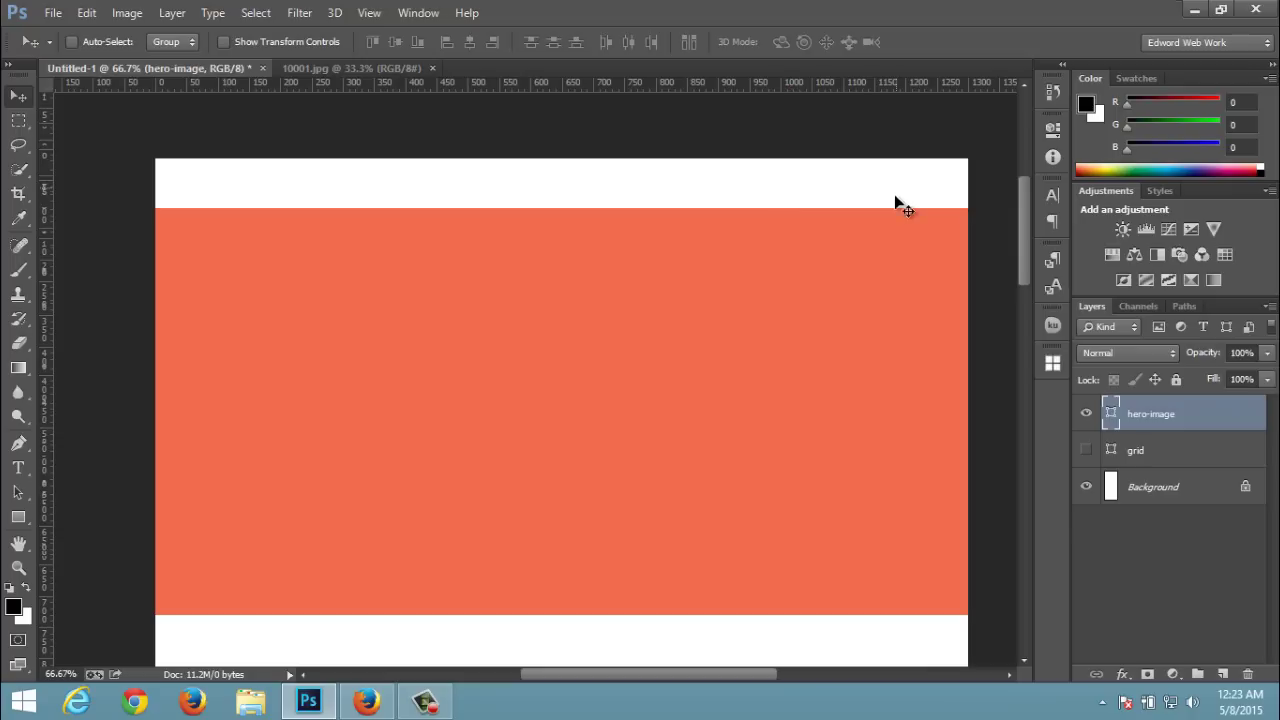
{"action": "scroll", "coordinate": [898, 355], "scroll_direction": "down", "scroll_amount": 1}
{"action": "scroll", "coordinate": [906, 366], "scroll_direction": "down", "scroll_amount": 1}
{"action": "scroll", "coordinate": [906, 366], "scroll_direction": "down", "scroll_amount": 2}
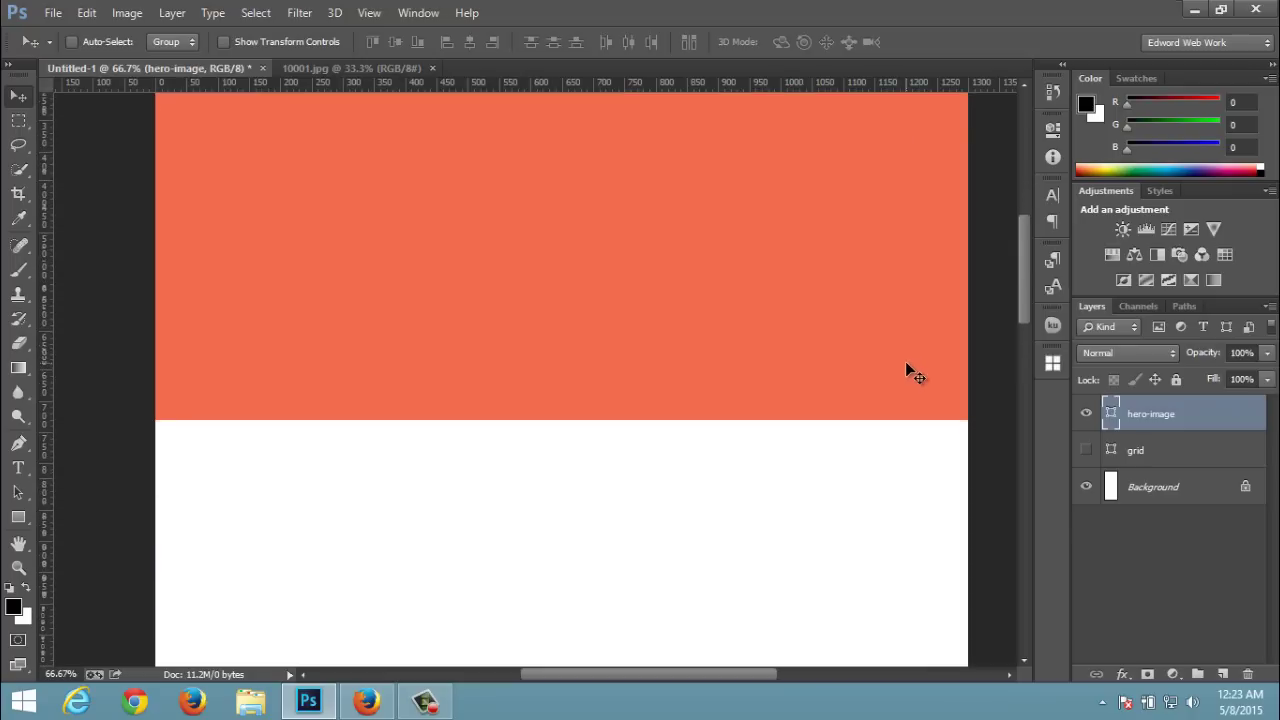
{"action": "scroll", "coordinate": [906, 368], "scroll_direction": "down", "scroll_amount": 1}
{"action": "scroll", "coordinate": [910, 370], "scroll_direction": "up", "scroll_amount": 2}
{"action": "scroll", "coordinate": [910, 370], "scroll_direction": "up", "scroll_amount": 2}
{"action": "scroll", "coordinate": [910, 370], "scroll_direction": "up", "scroll_amount": 1}
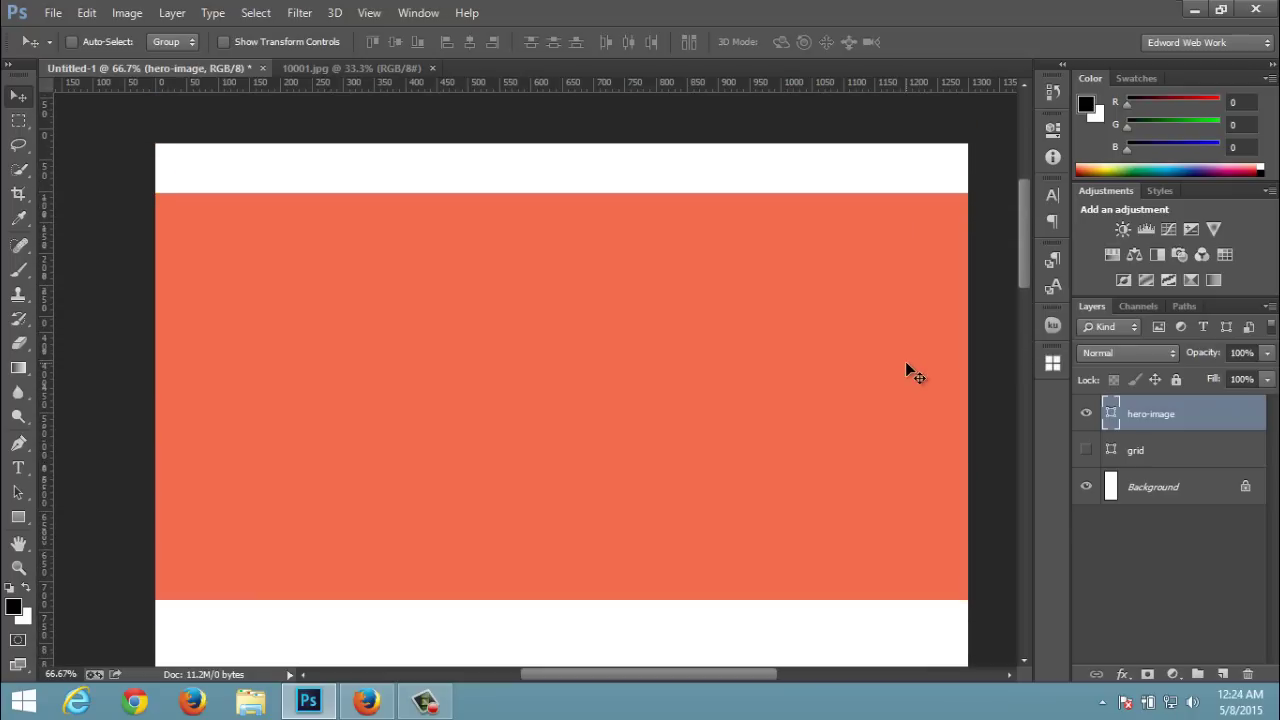